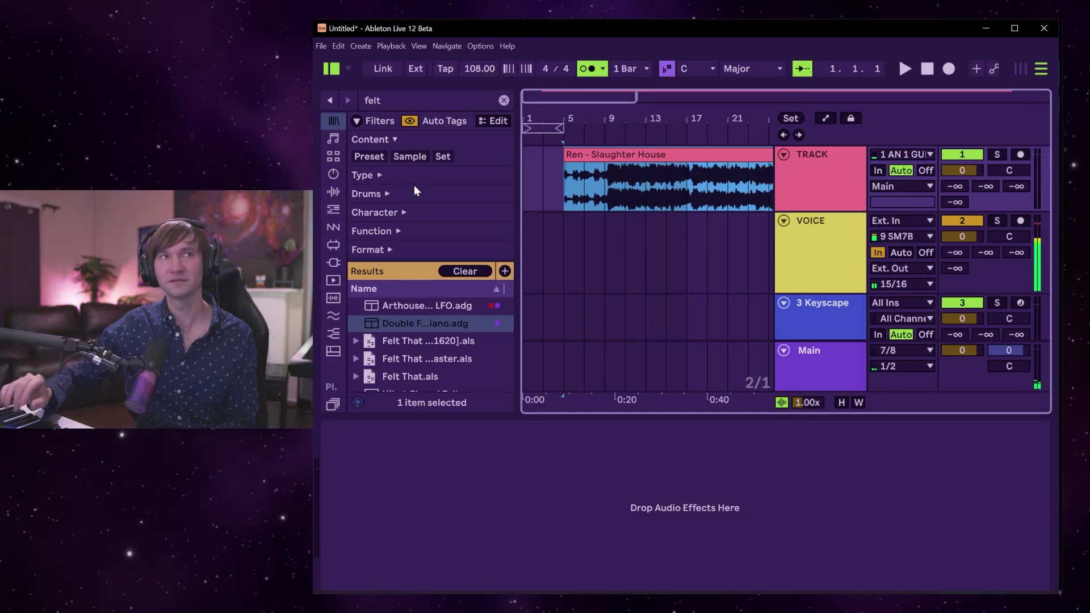
Zoom in on the start of the Ren - Slaughter House clip and audition its opening beat.
key("space")
key("space")
left_click_drag(570, 124, 576, 154)
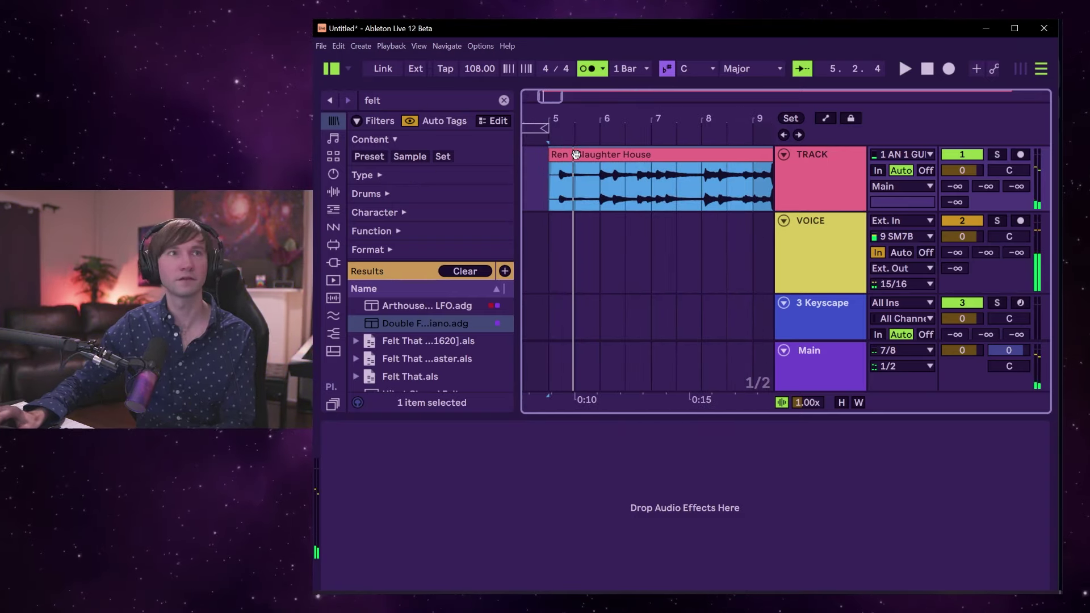
left_click_drag(561, 116, 630, 172)
double_click(603, 155)
key("space")
key("space")
left_click_drag(669, 419, 754, 477)
left_click_drag(657, 118, 657, 121)
double_click(662, 156)
left_click(659, 180)
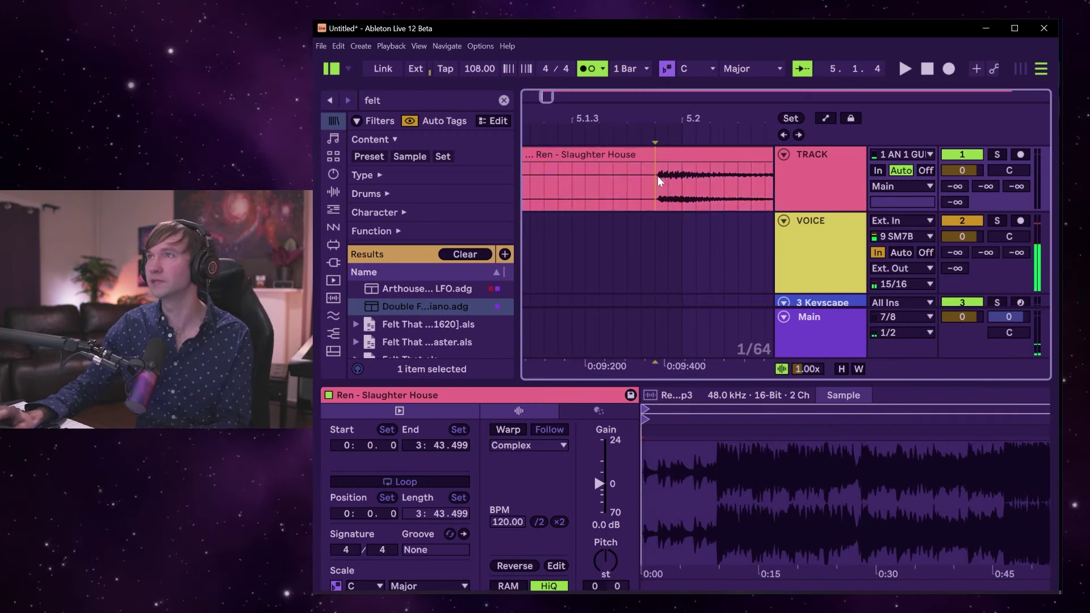
key("space")
key("space")
double_click(547, 152)
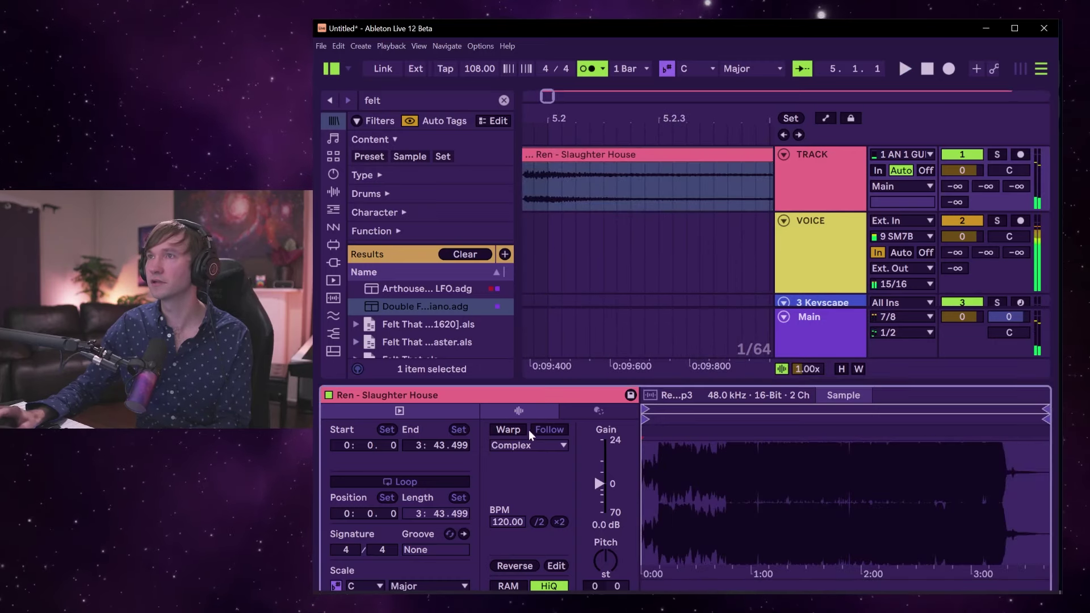
Warp the clip and set 1.1.1 at the first downbeat marker, 0.496 s in.
left_click(512, 430)
left_click(544, 132)
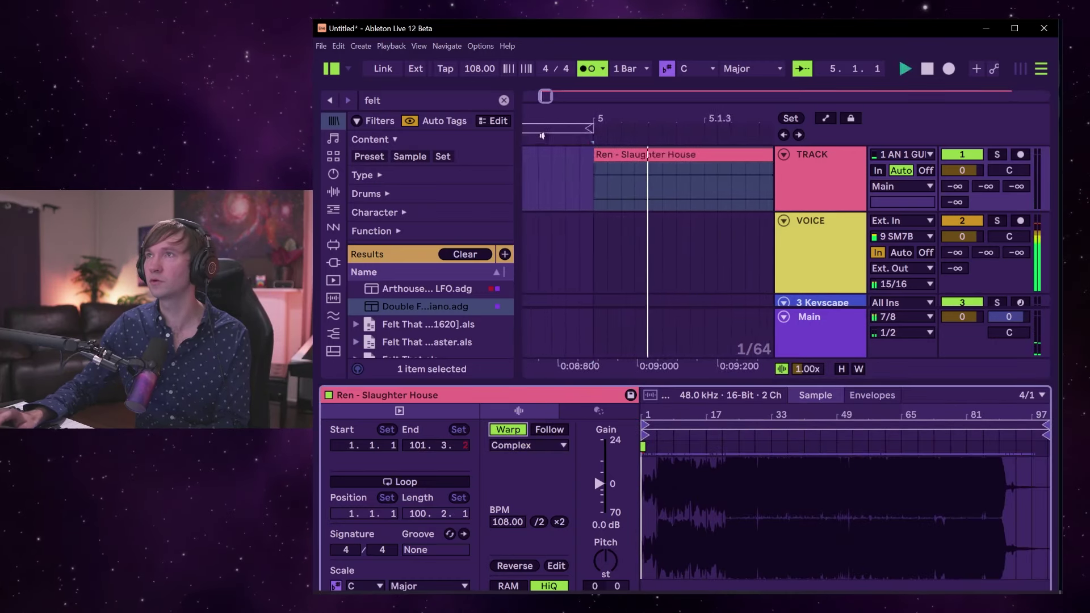
key("space")
left_click(577, 154)
mouse_move(658, 411)
left_mouse_down()
mouse_move(868, 411)
mouse_move(682, 411)
left_mouse_up()
left_click(665, 448)
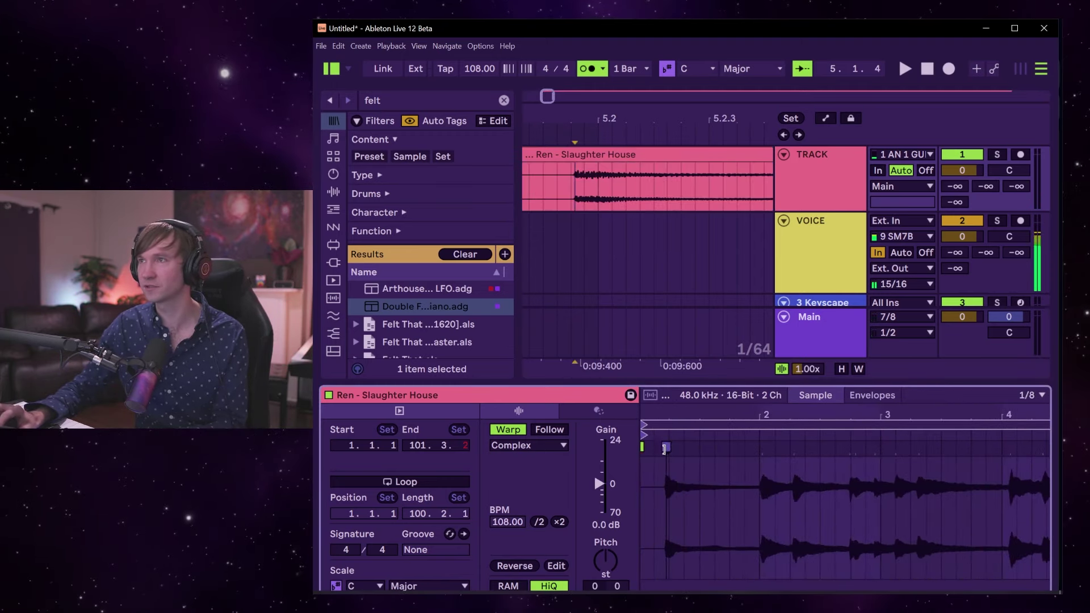
right_click(665, 449)
left_click(713, 377)
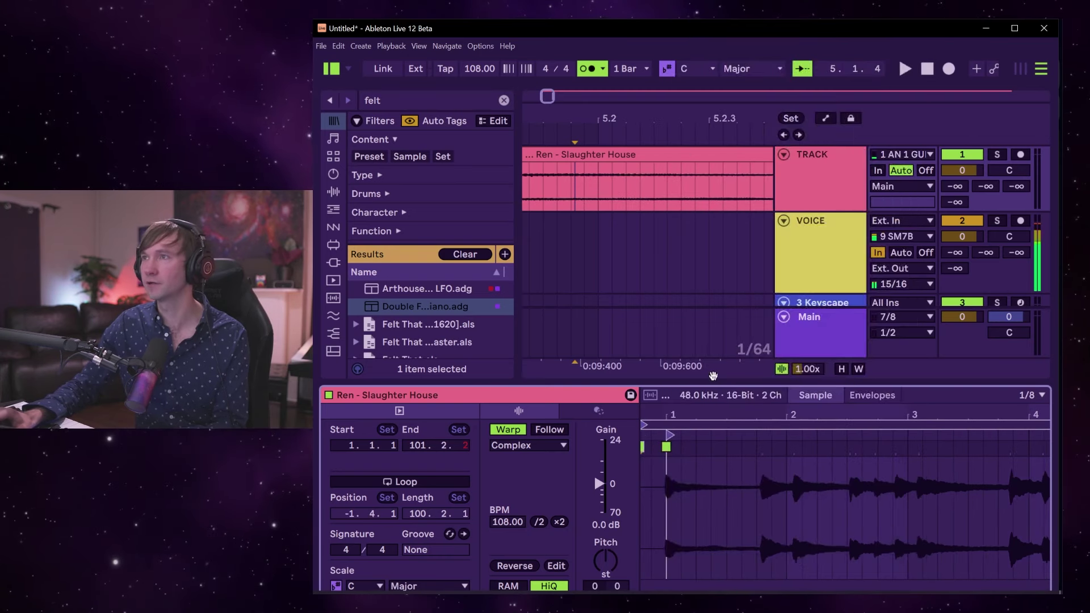
Audition the new clip start, zoom back out, and switch warping off again.
left_click(645, 449)
key("space")
key("space")
left_click_drag(572, 124, 585, 103)
key("space")
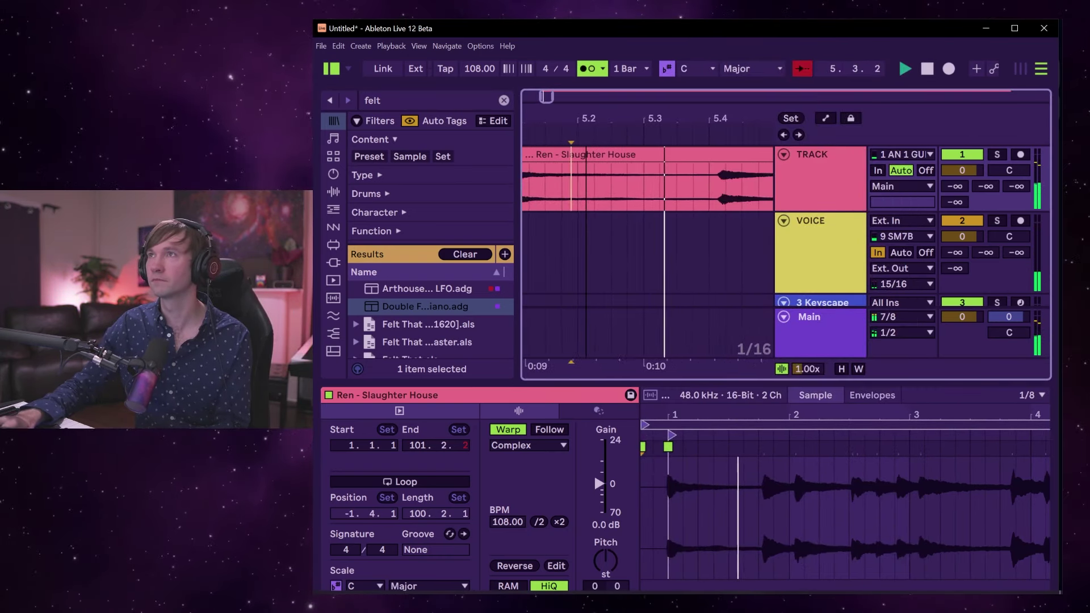
key("minus")
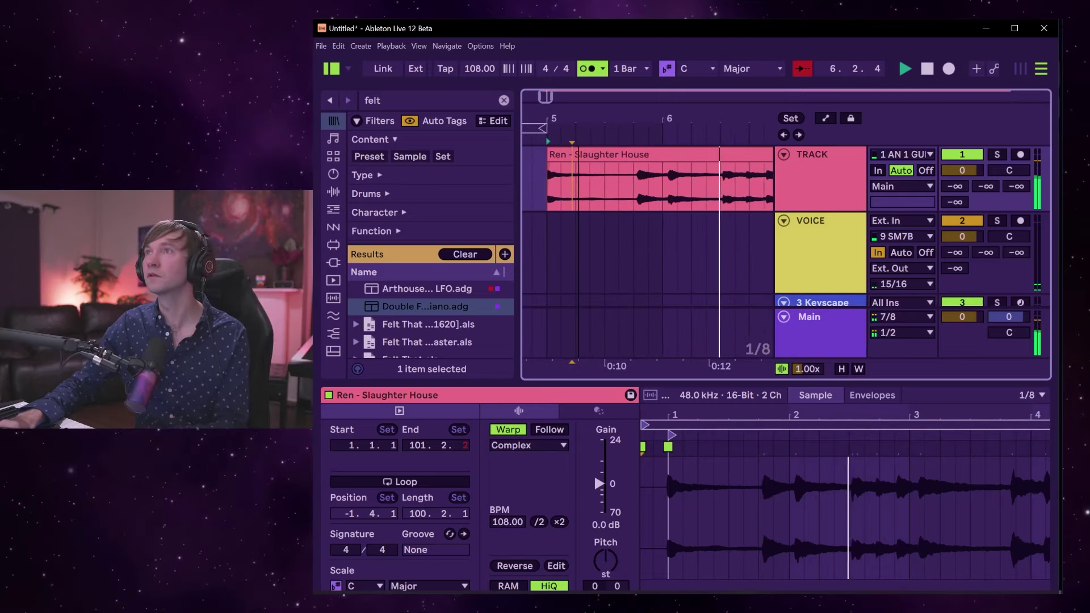
key("minus")
key("minus")
key("minus")
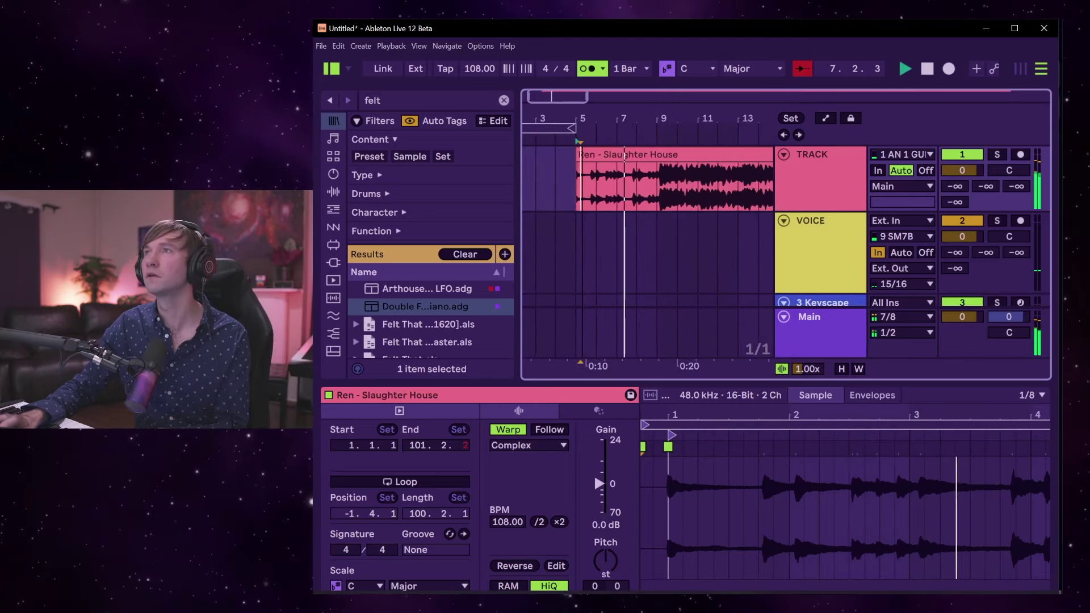
left_click(498, 429)
key("space")
left_click(700, 197)
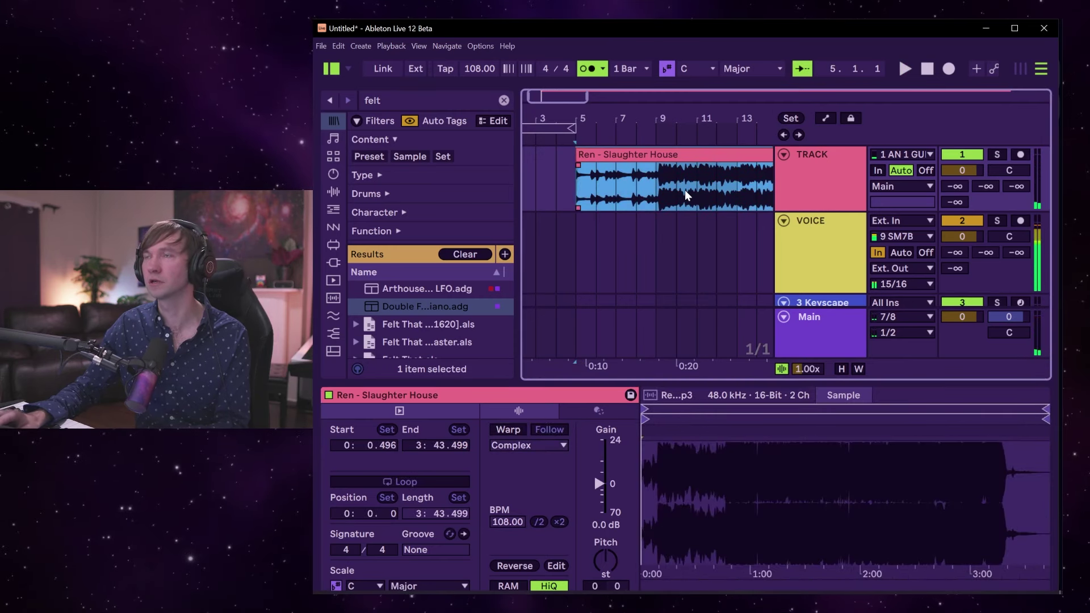
Listen to the song from bar 9 with the metronome turned off.
key("space")
left_click(686, 196)
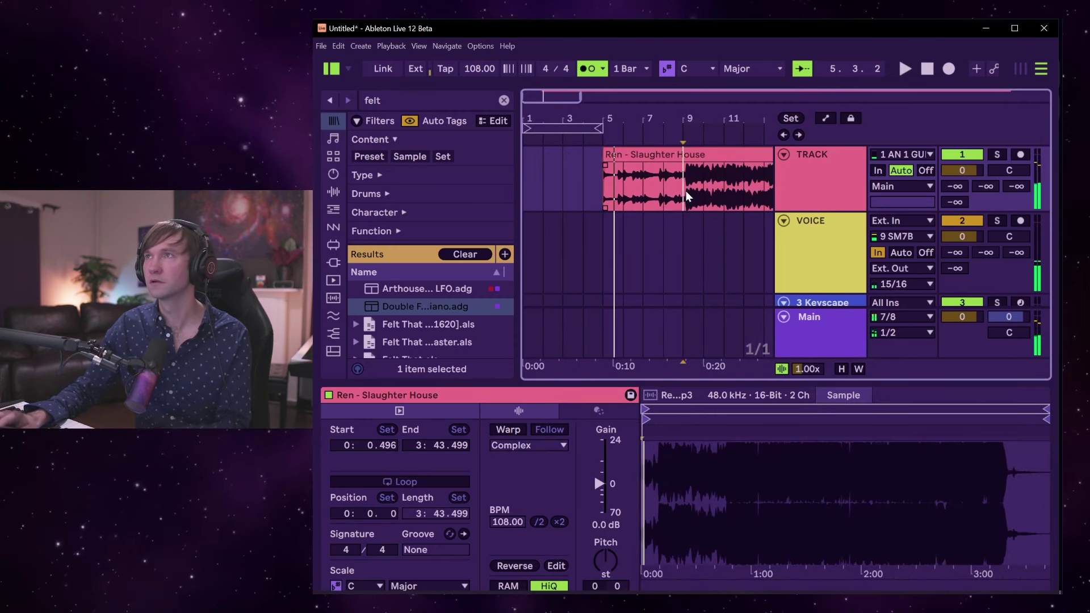
key("space")
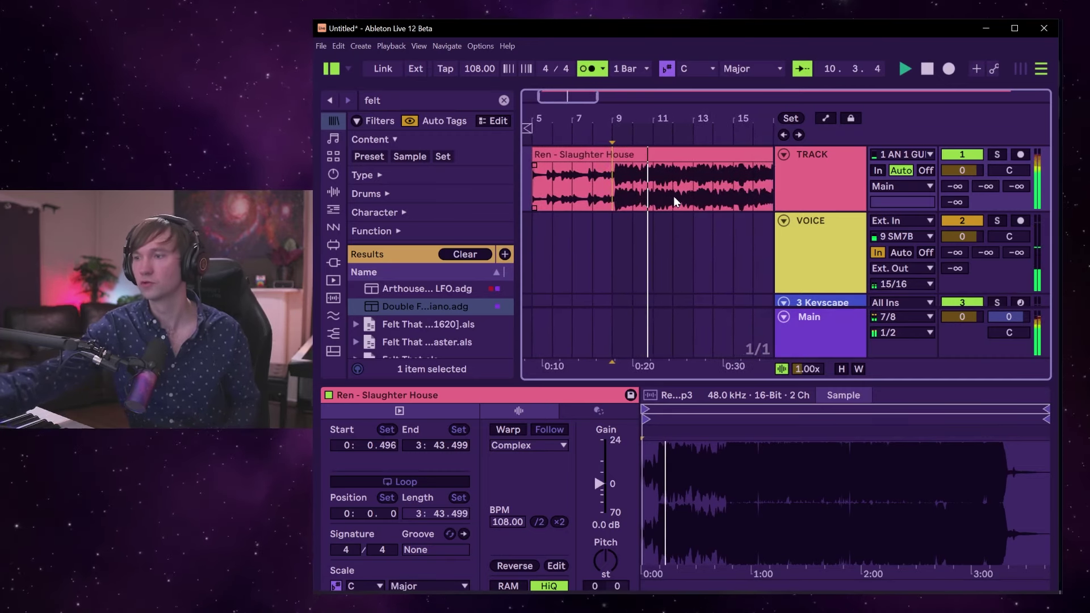
left_click(585, 73)
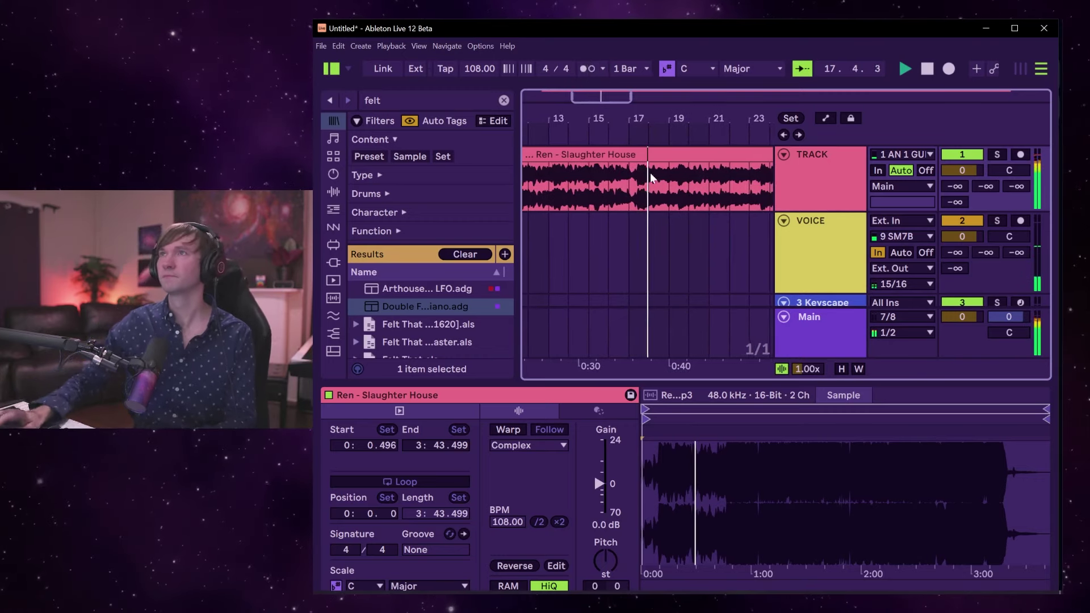
key("space")
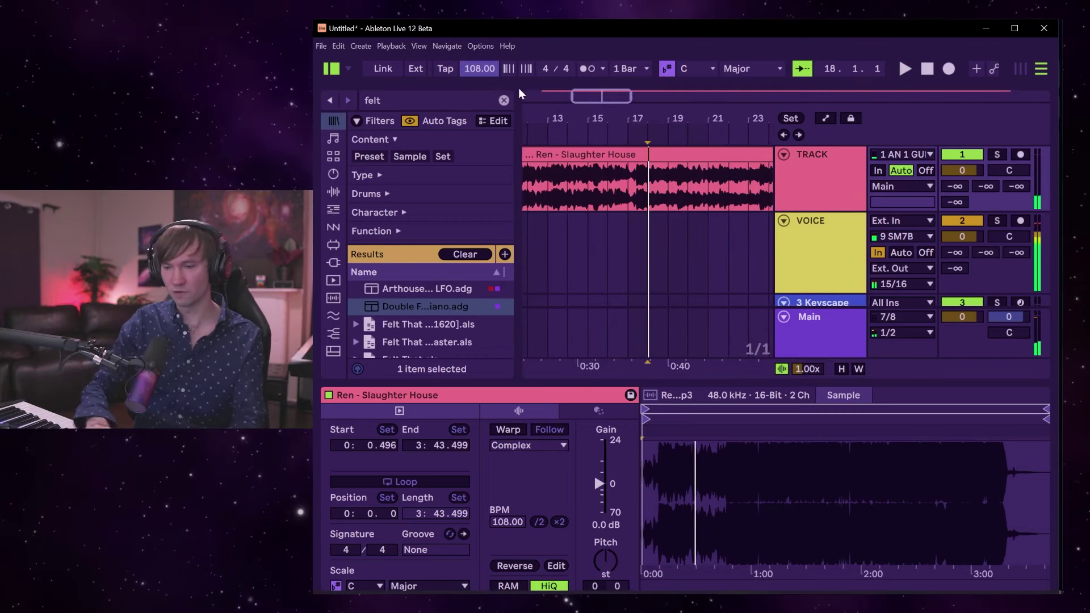
Set the tempo to 104 BPM and warp the song clip to follow it.
type("104")
key("Return")
left_click(572, 176)
key("space")
left_click(588, 158)
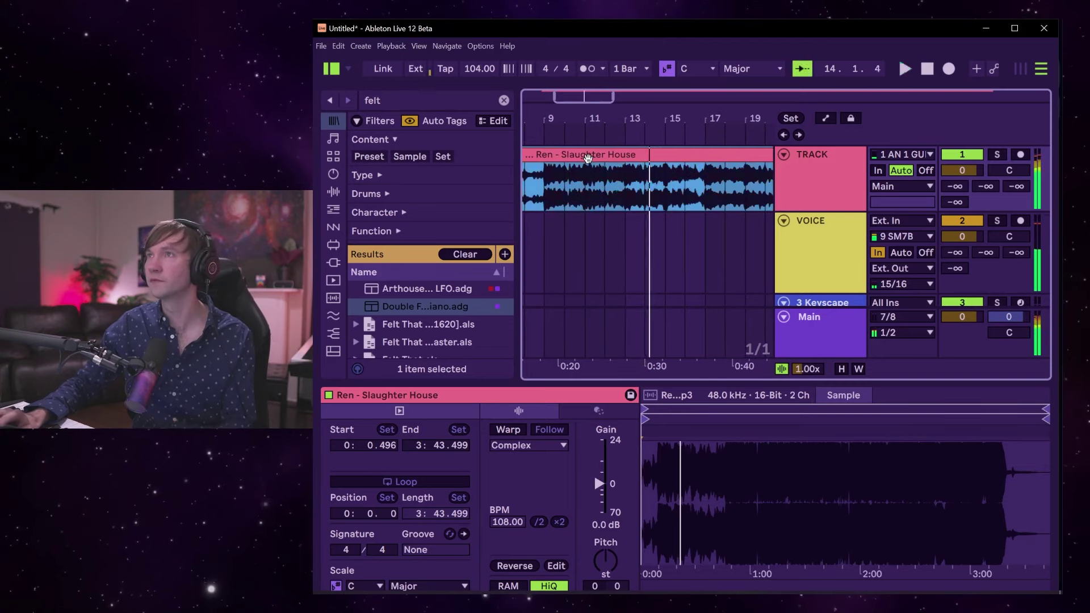
left_click(508, 429)
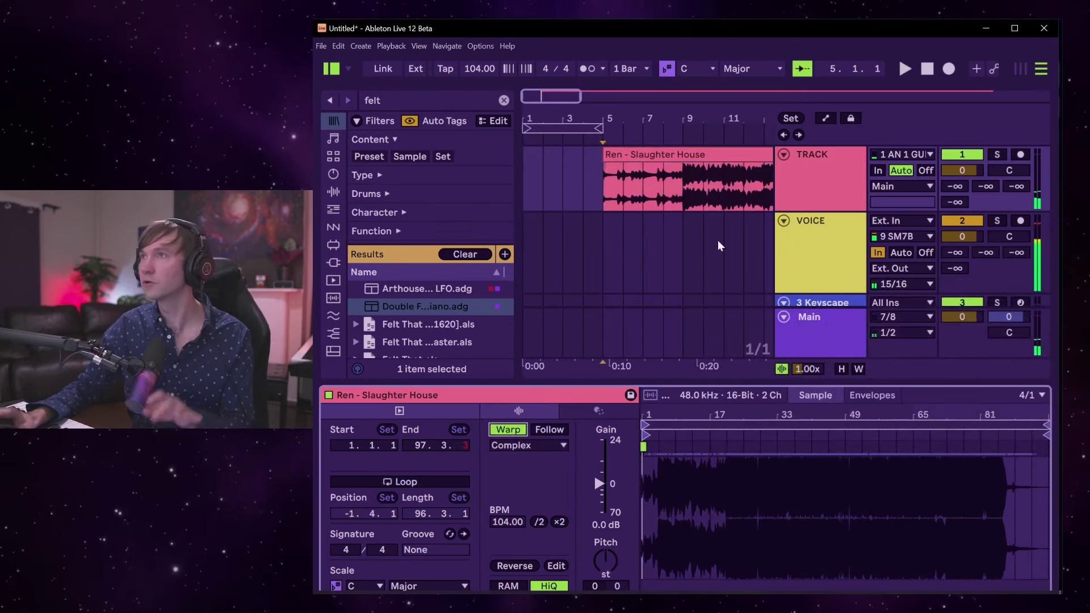
Play the warped song back with the metronome switched back on.
key("space")
left_click(602, 70)
left_click(591, 71)
left_click(590, 72)
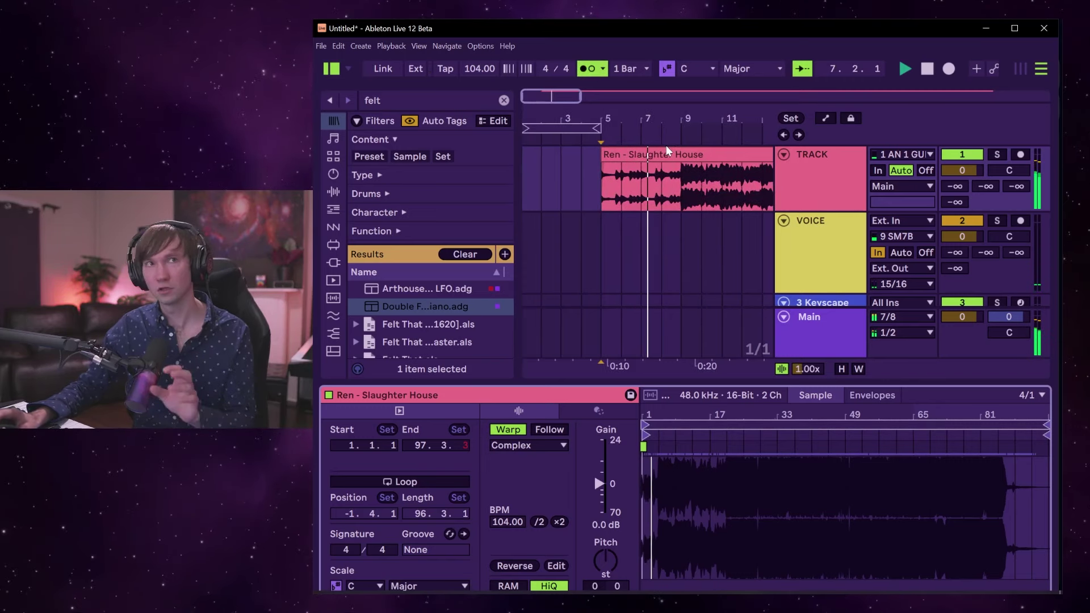
scroll(1025, 267, "down", 2)
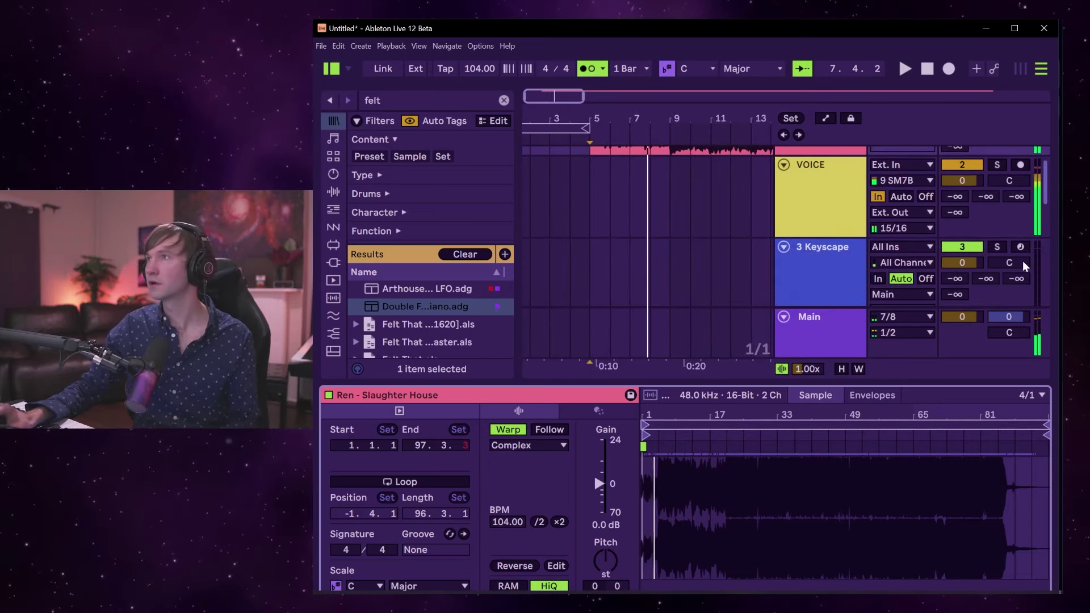
Arm Keyscape and reorder the tracks so PIANO sits directly under TRACK.
left_click(1020, 248)
left_click(822, 268)
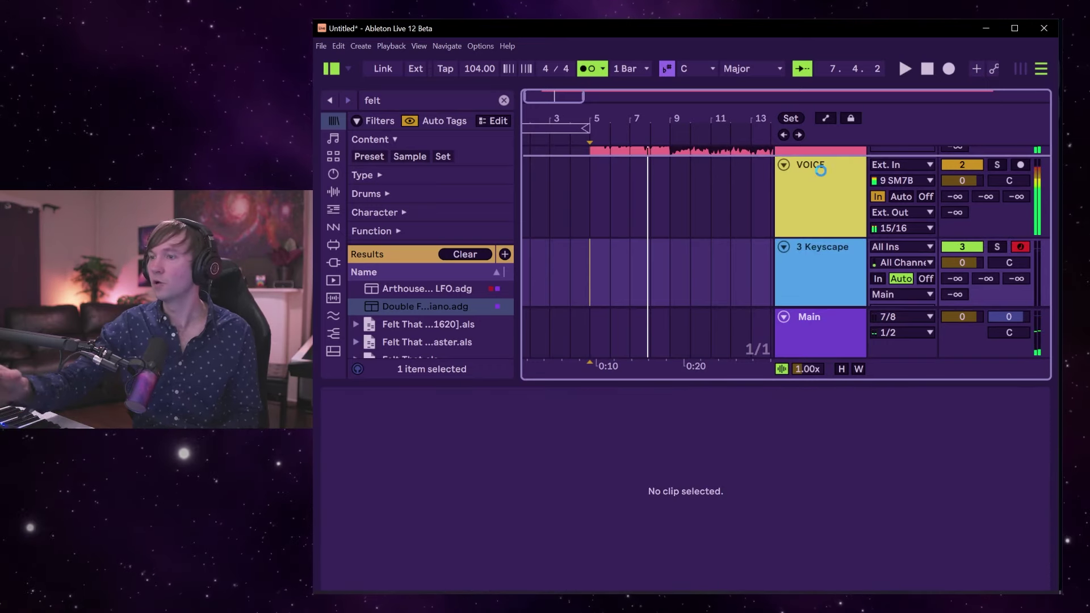
left_click_drag(822, 268, 821, 170)
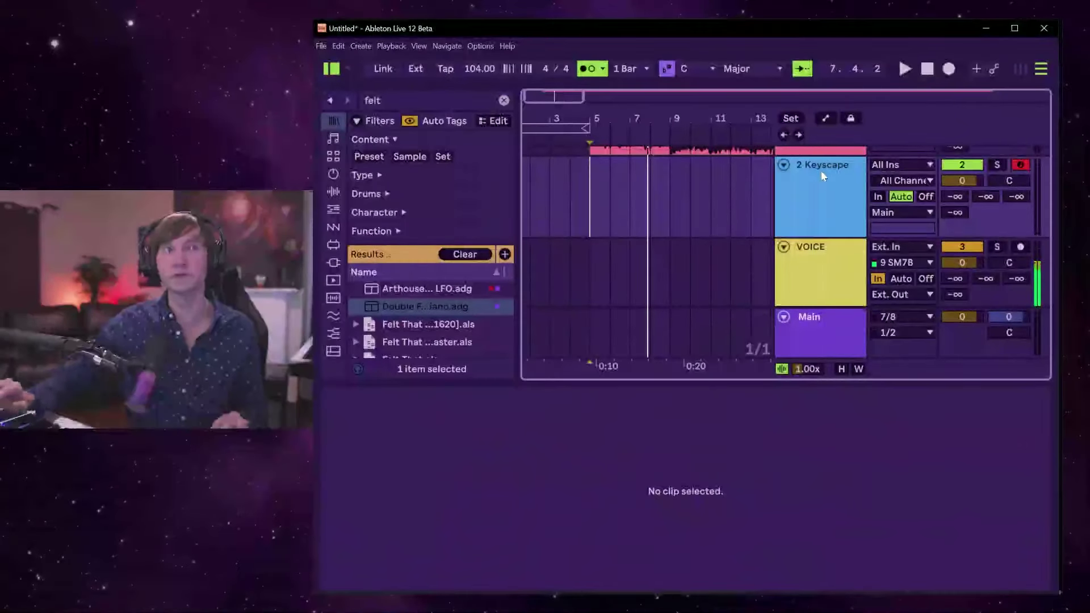
Play from bar 5, then set the insert point at bar 5 on the PIANO lane.
scroll(686, 182, "up", 2)
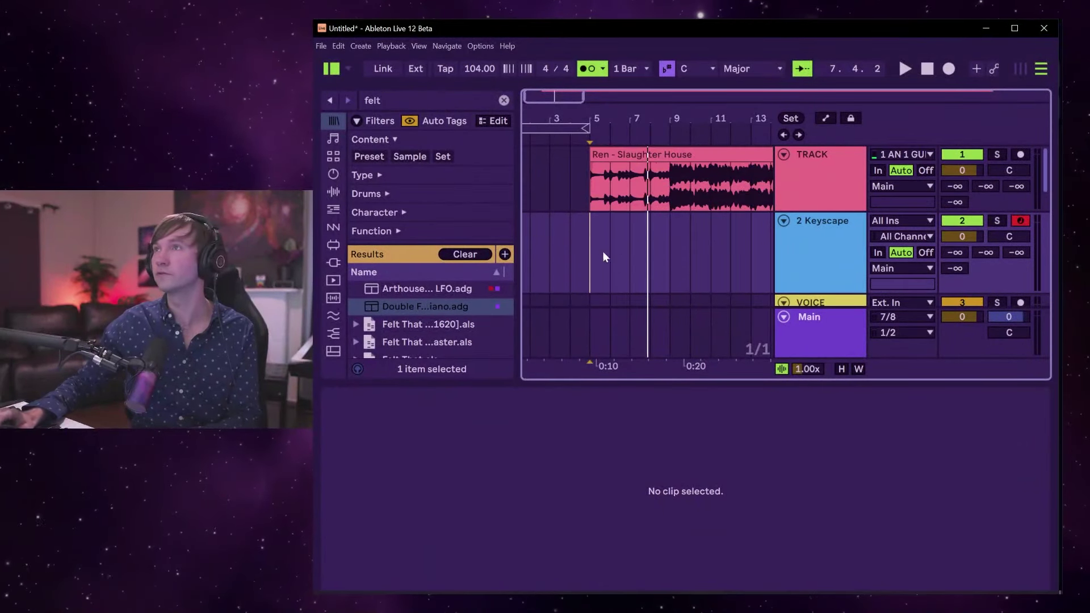
key("space")
key("space")
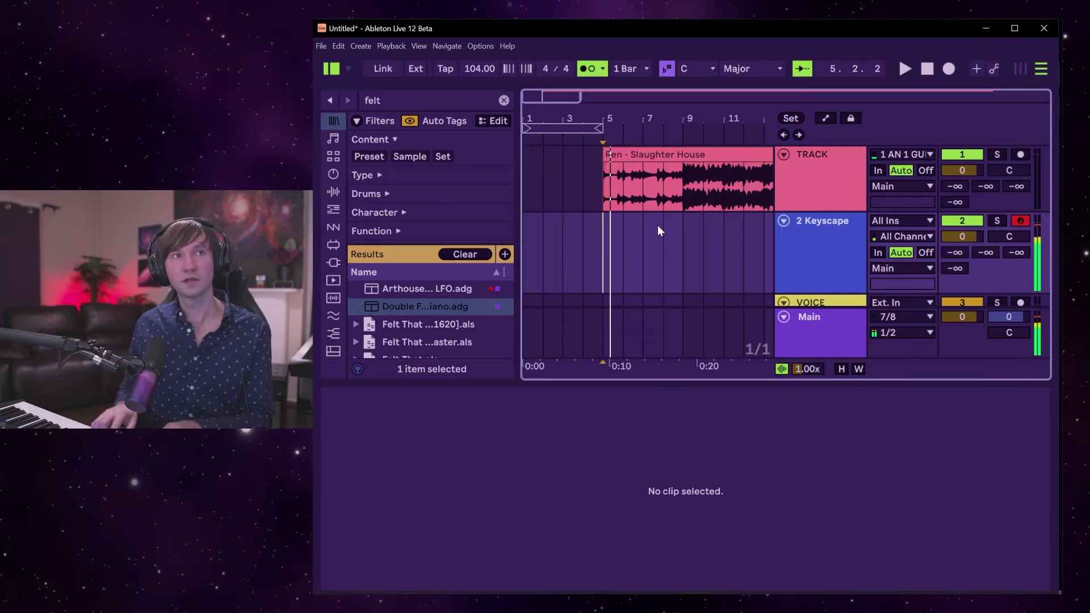
scroll(769, 224, "down", 2)
scroll(842, 199, "down", 4)
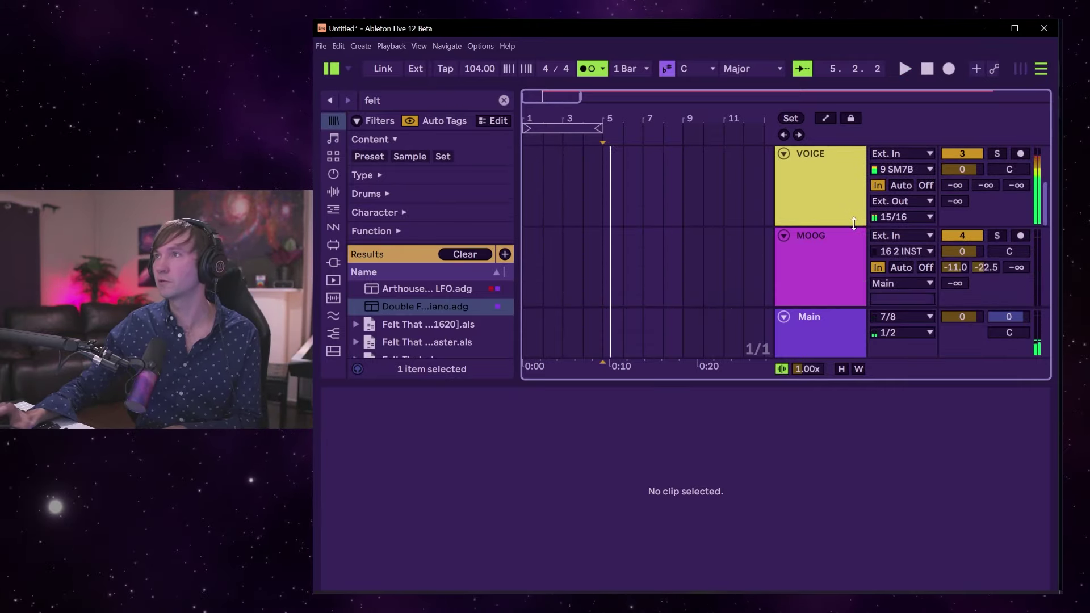
scroll(835, 219, "up", 5)
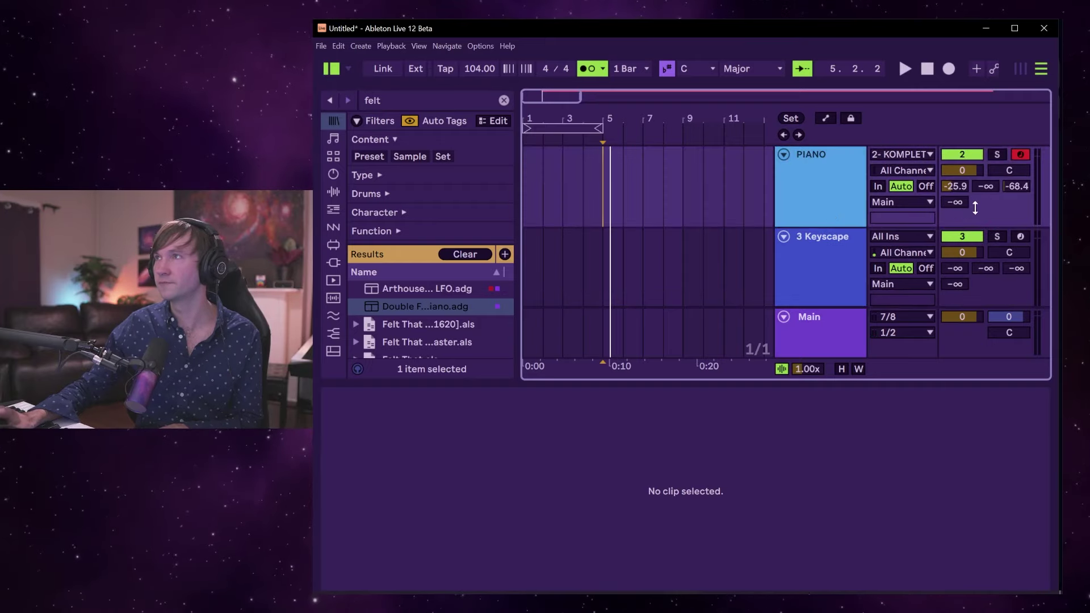
scroll(823, 228, "up", 2)
left_click(608, 244)
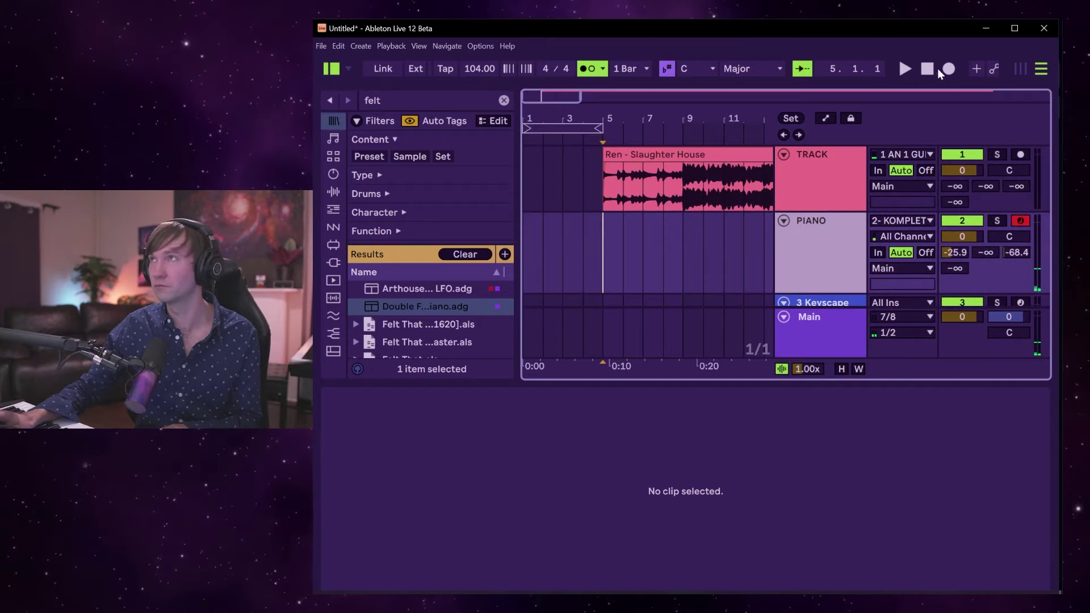
Set the song key and scale to D Minor.
left_click(699, 68)
left_click(696, 116)
left_click(774, 68)
left_click(750, 97)
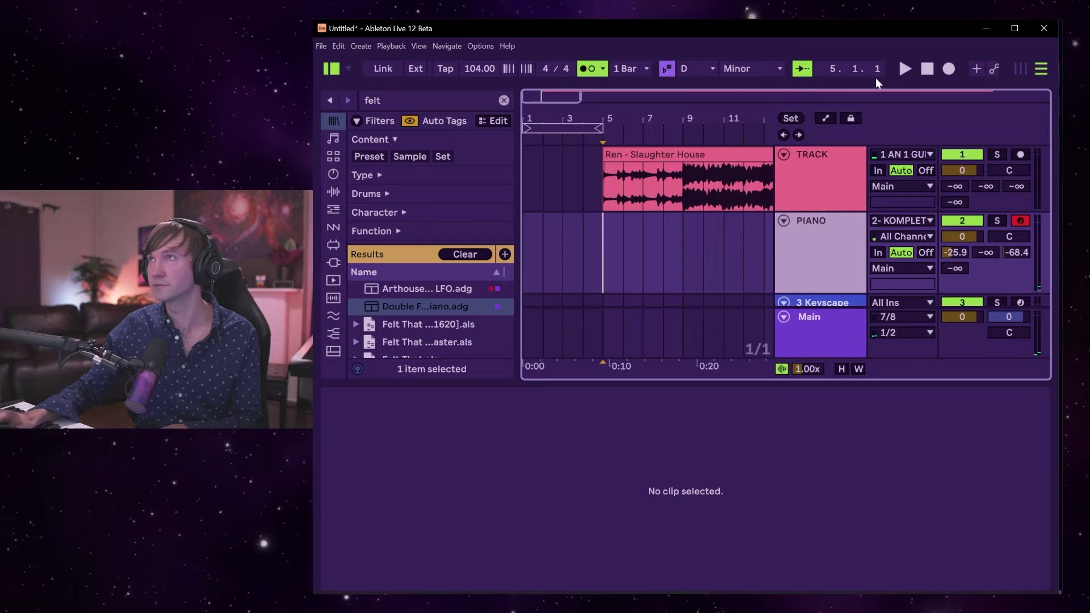
Record a short piano take on PIANO and play it back from bar 5.
left_click(949, 69)
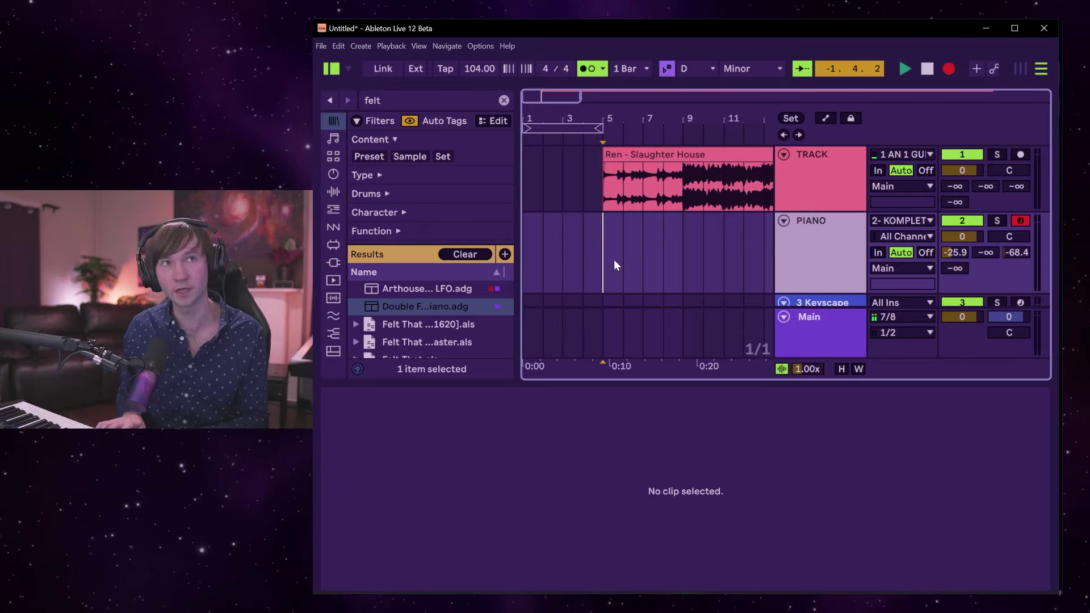
key("space")
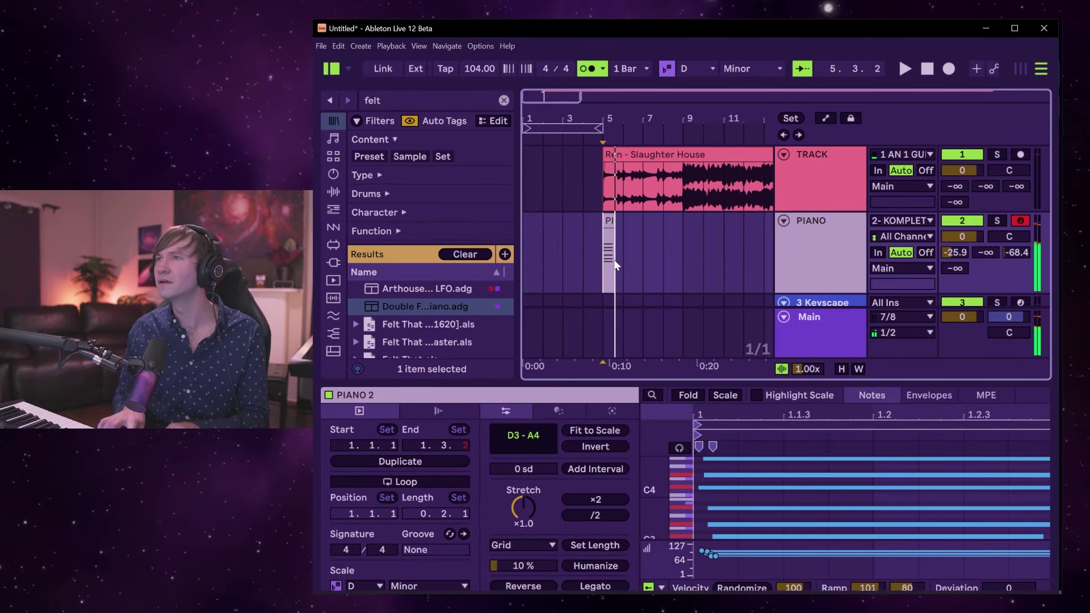
key("space")
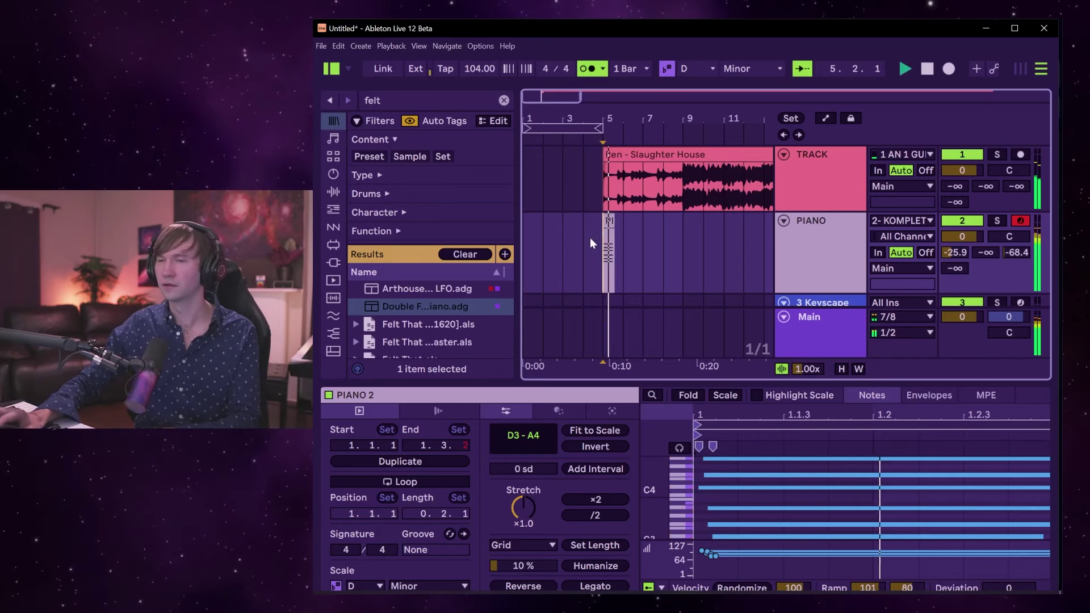
key("space")
Set the key back to C Major and play from bar 5.
left_click(696, 69)
left_click(690, 81)
left_click(732, 71)
left_click(747, 85)
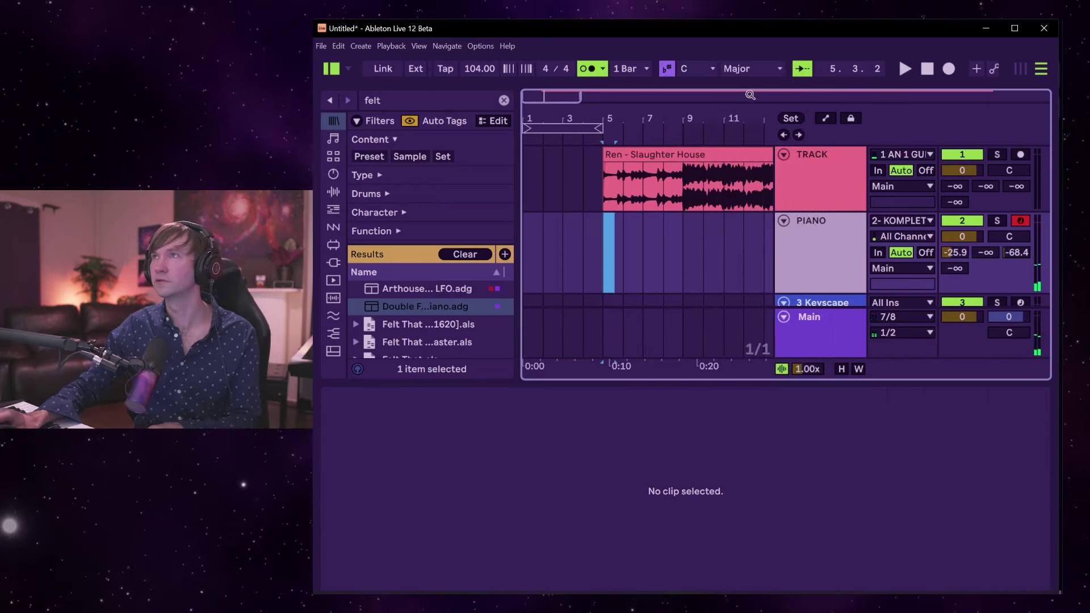
key("space")
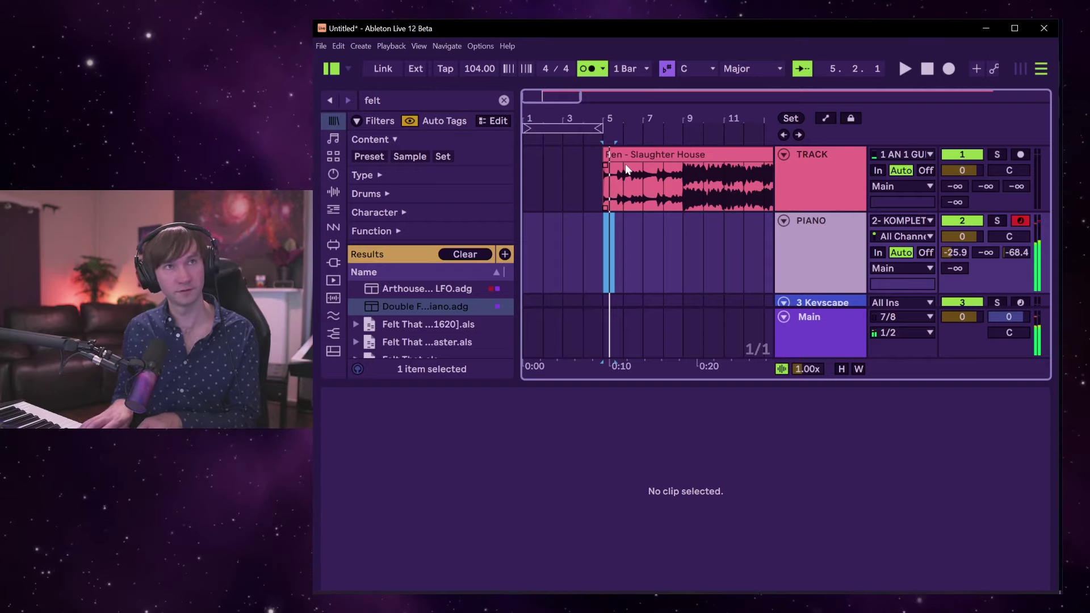
Record the PIANO 4 take from bar 5, play it back, then start recording PIANO 5.
key("space")
key("space")
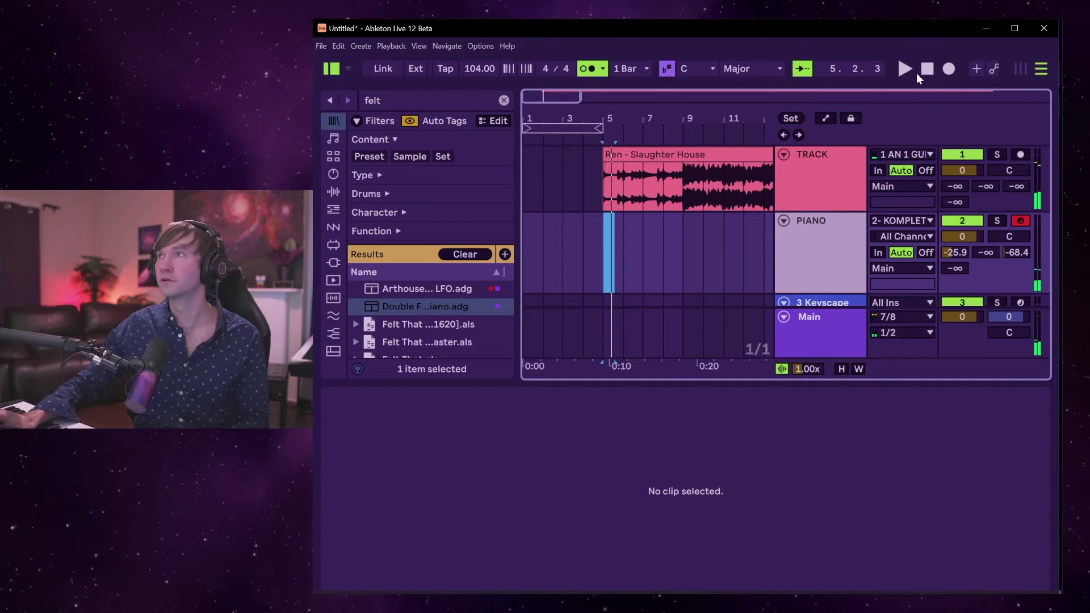
left_click(949, 70)
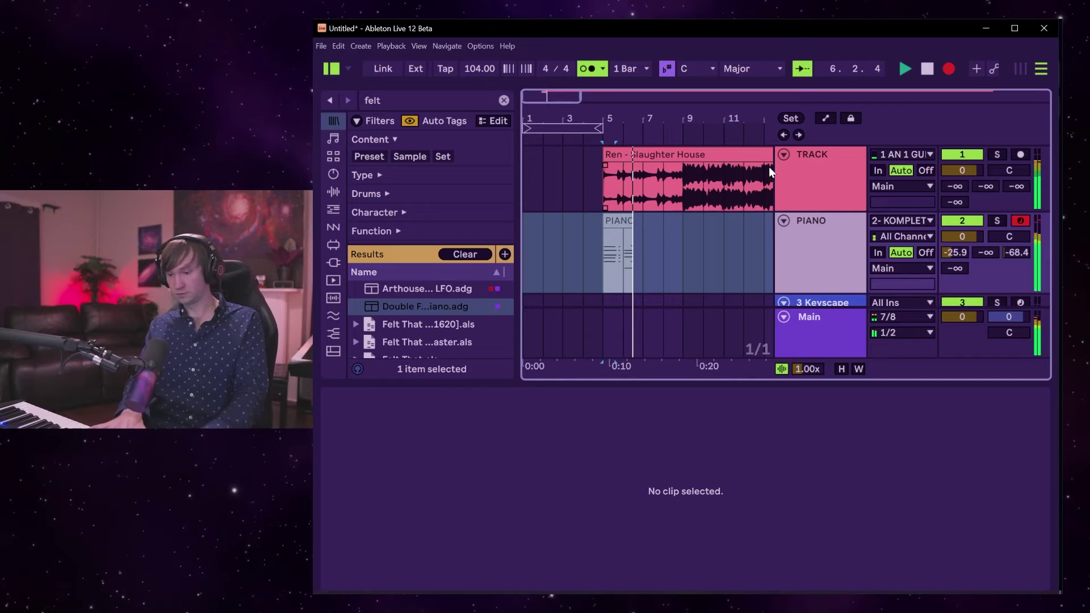
key("space")
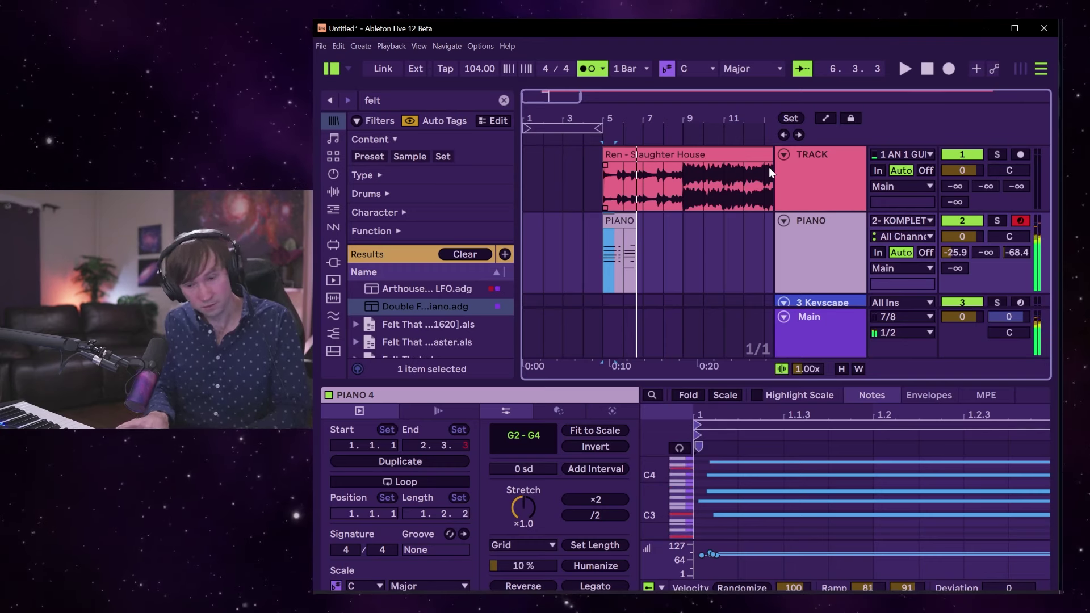
key("space")
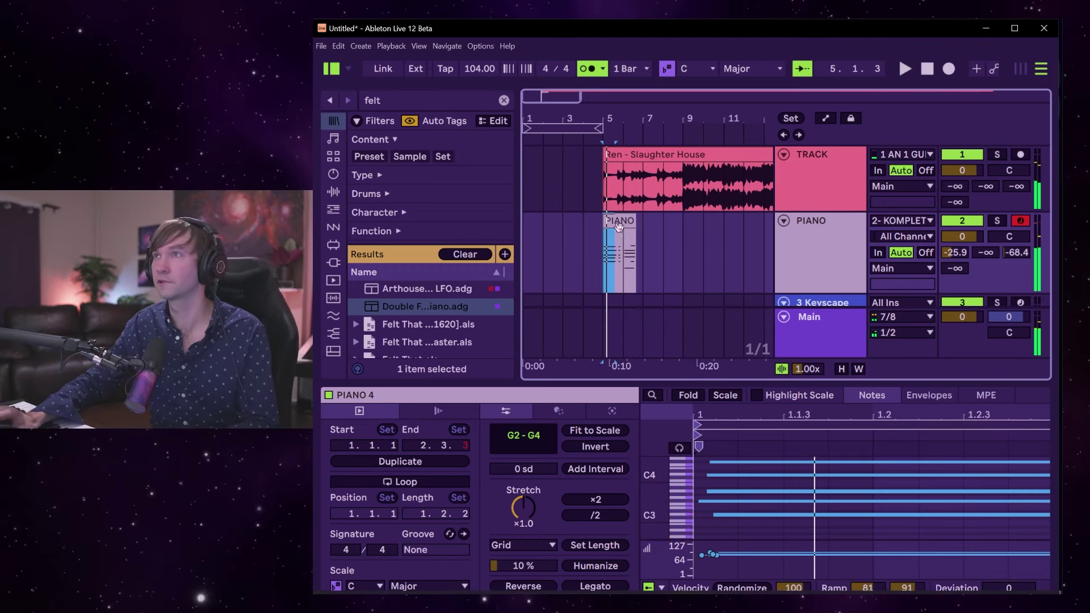
left_click(949, 68)
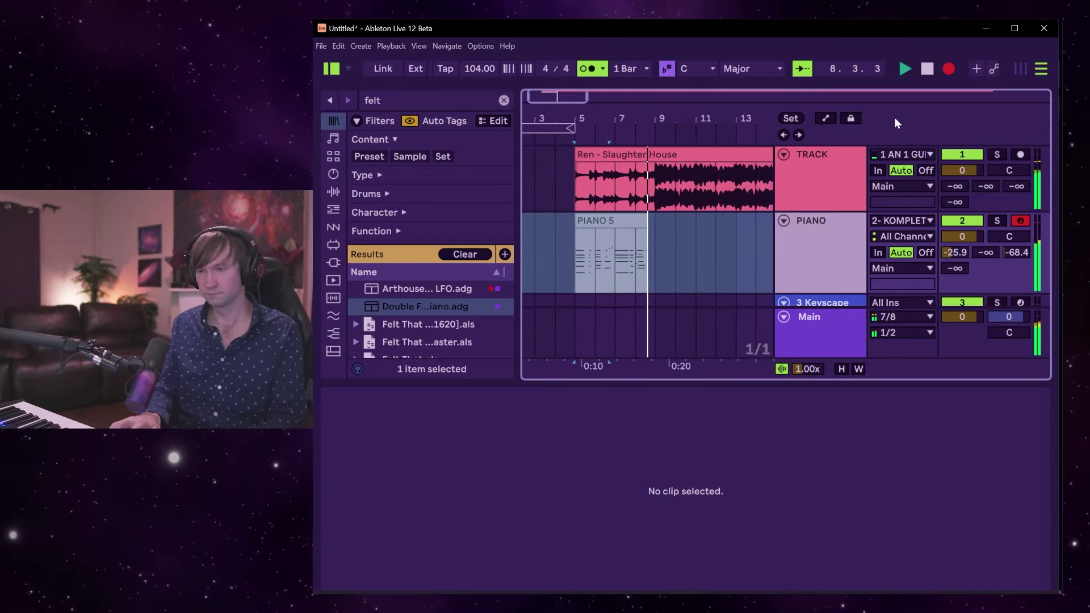
Stop the PIANO 5 take, select it, and start recording PIANO 6 with a count-in.
key("space")
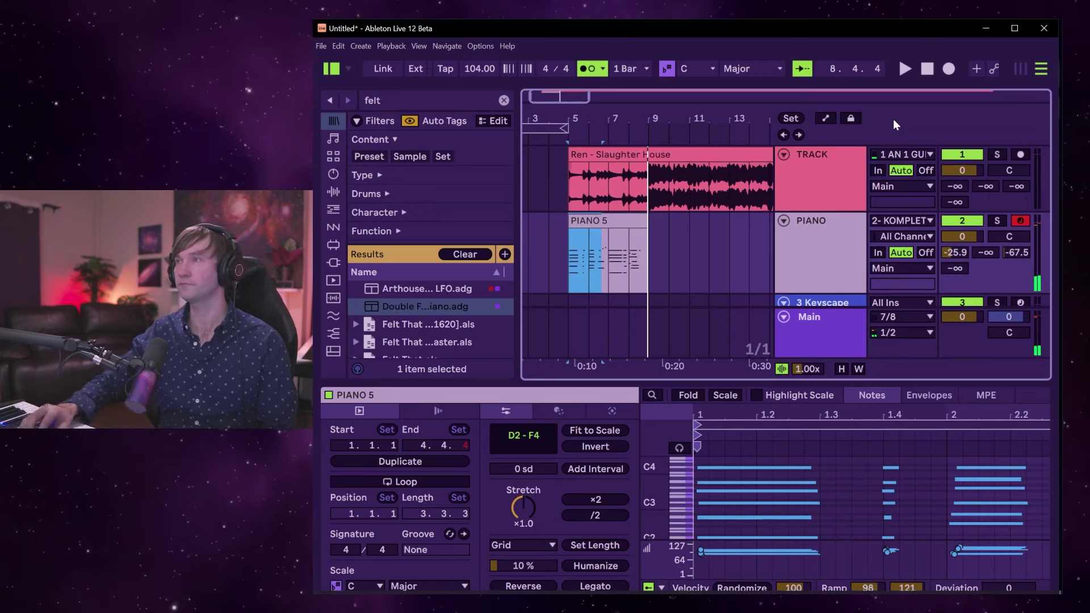
left_click(592, 219)
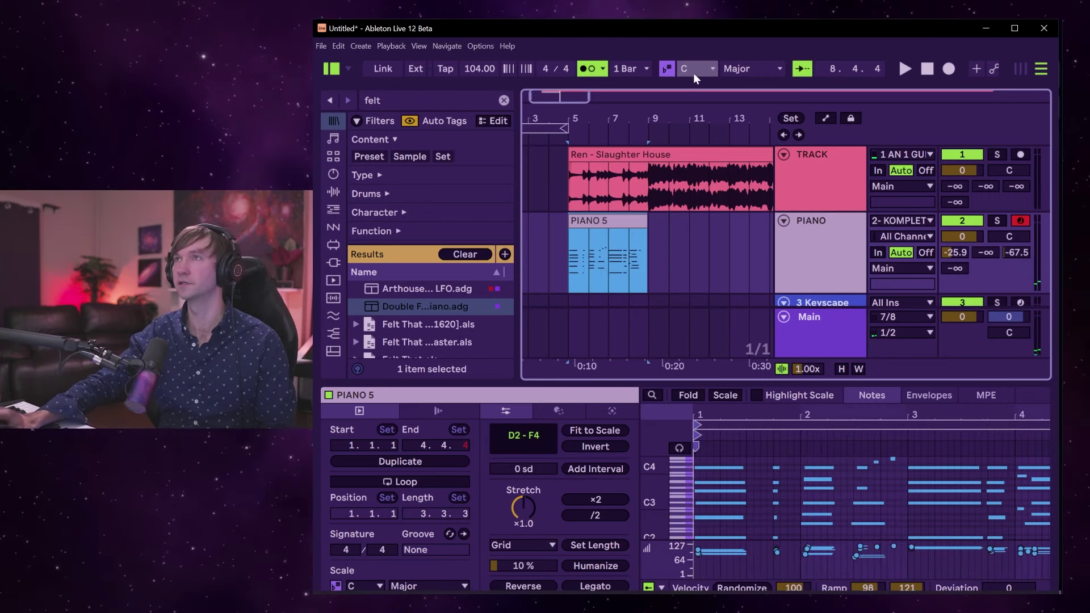
left_click(947, 69)
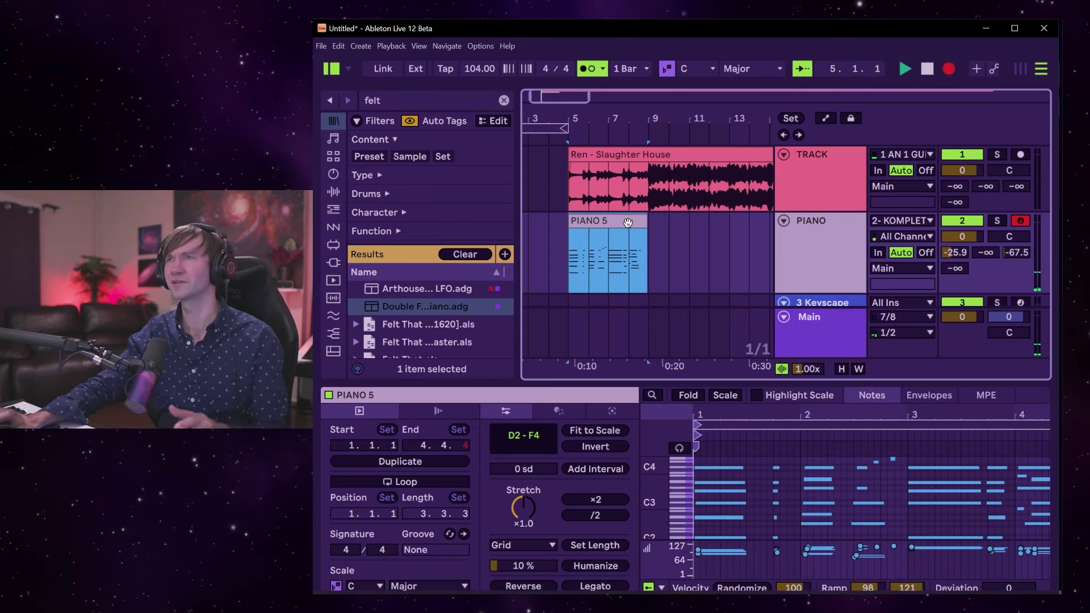
left_click(942, 70)
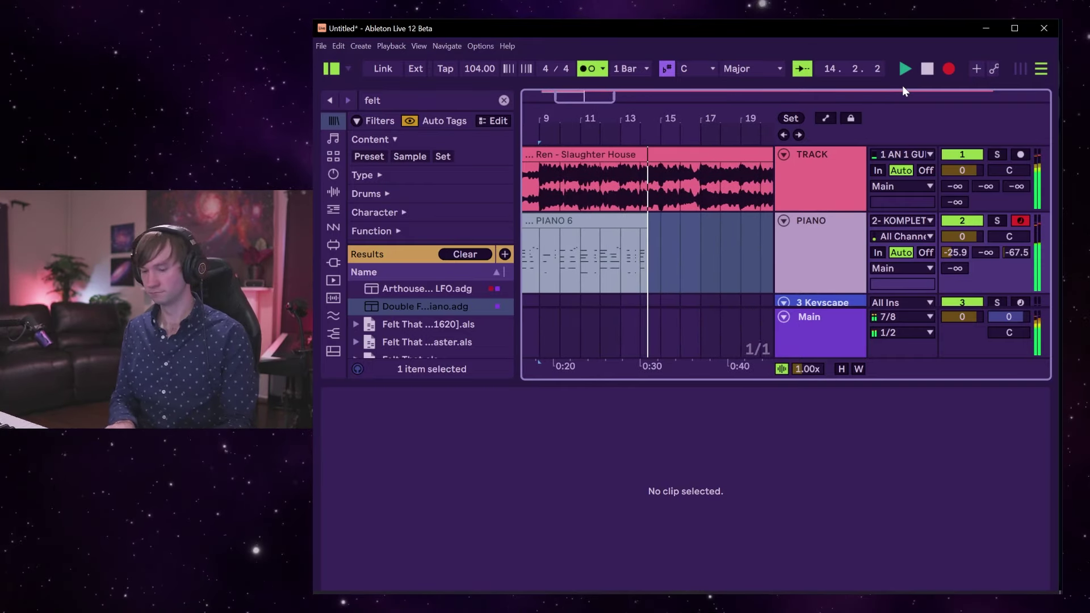
Stop the PIANO 6 take (length 9.2.0), zoom out, and play it from bar 5.
key("space")
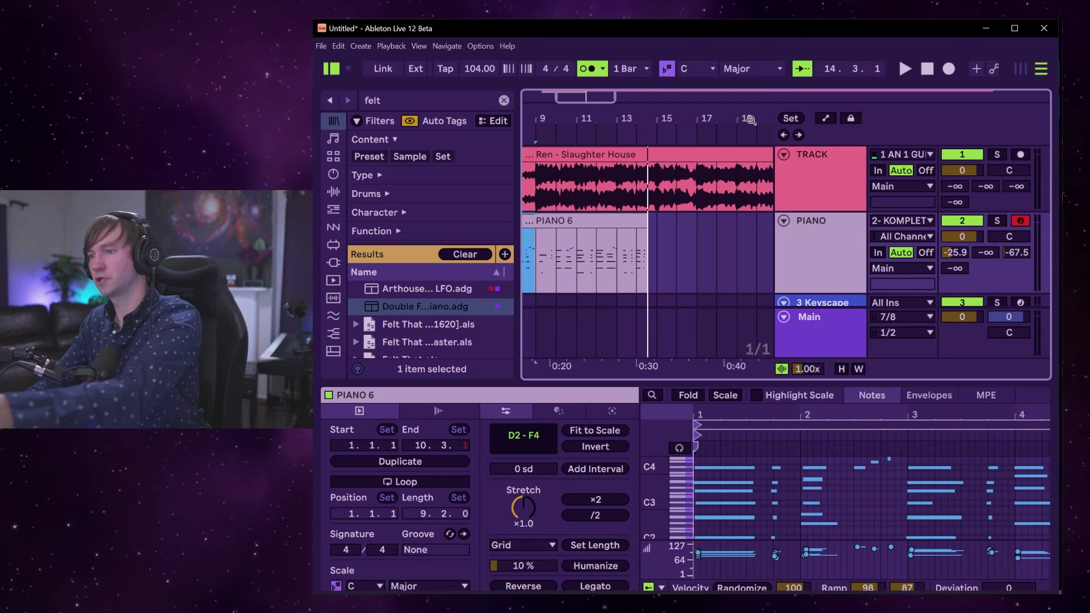
left_click(603, 126)
left_click_drag(611, 117, 589, 70)
left_click(588, 220)
key("space")
key("space")
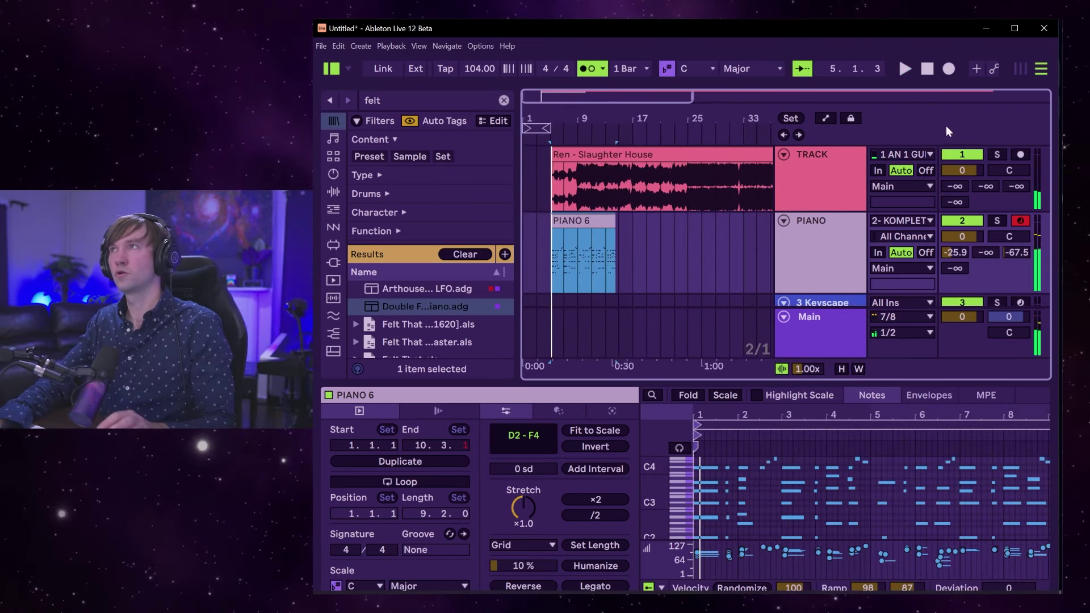
Record the PIANO 7 take with a count-in and trim its end back to bar 15.
left_click(944, 71)
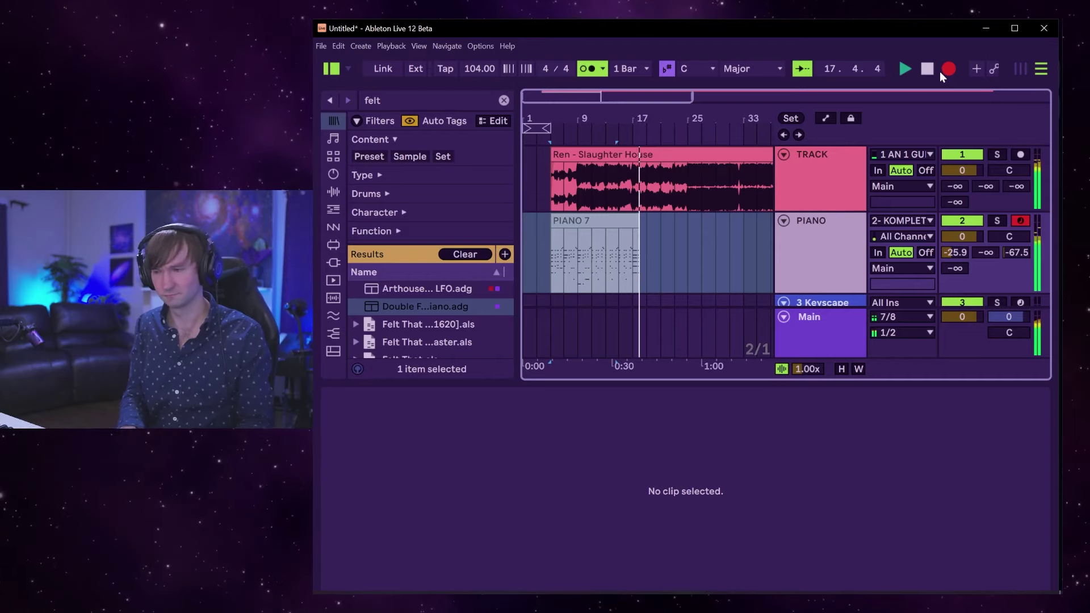
key("space")
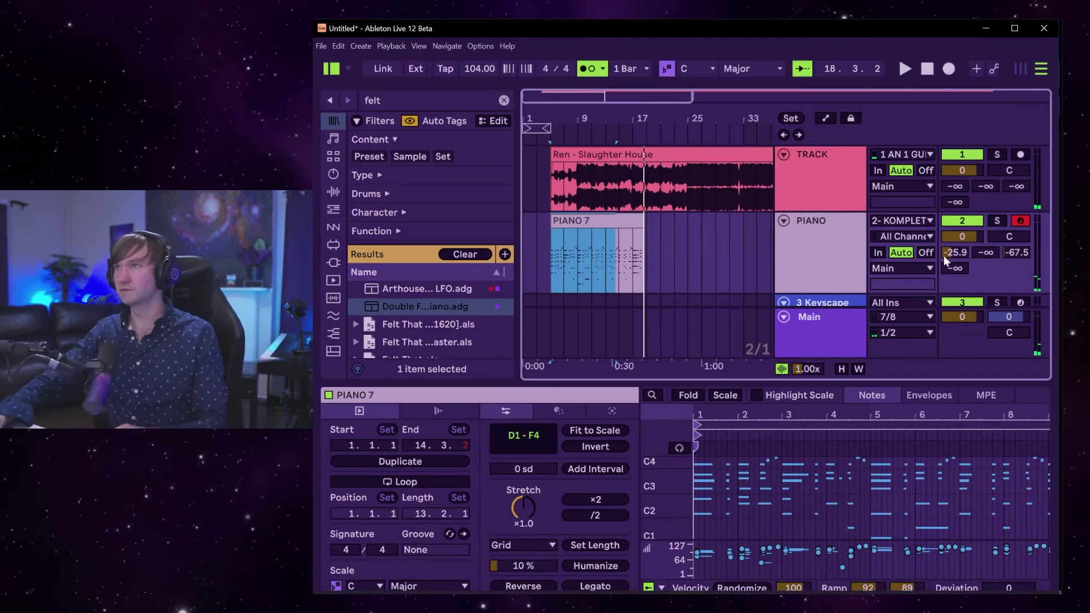
left_click(615, 245)
left_click(646, 225)
left_click_drag(644, 222, 619, 223)
key("space")
Audition the trimmed PIANO 7 take from its end and from its start.
left_click(618, 249)
key("space")
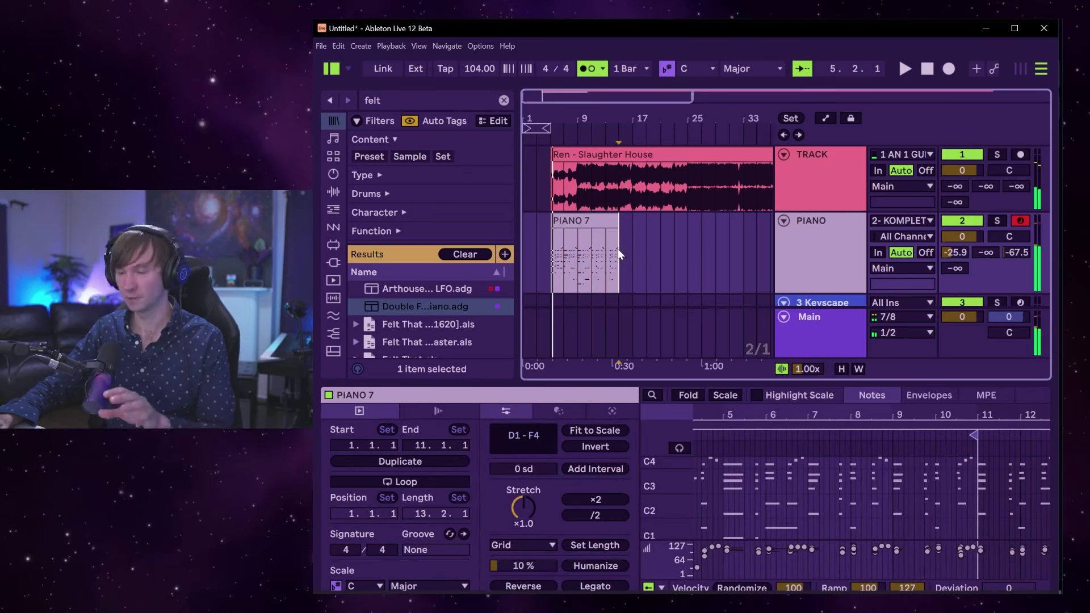
key("space")
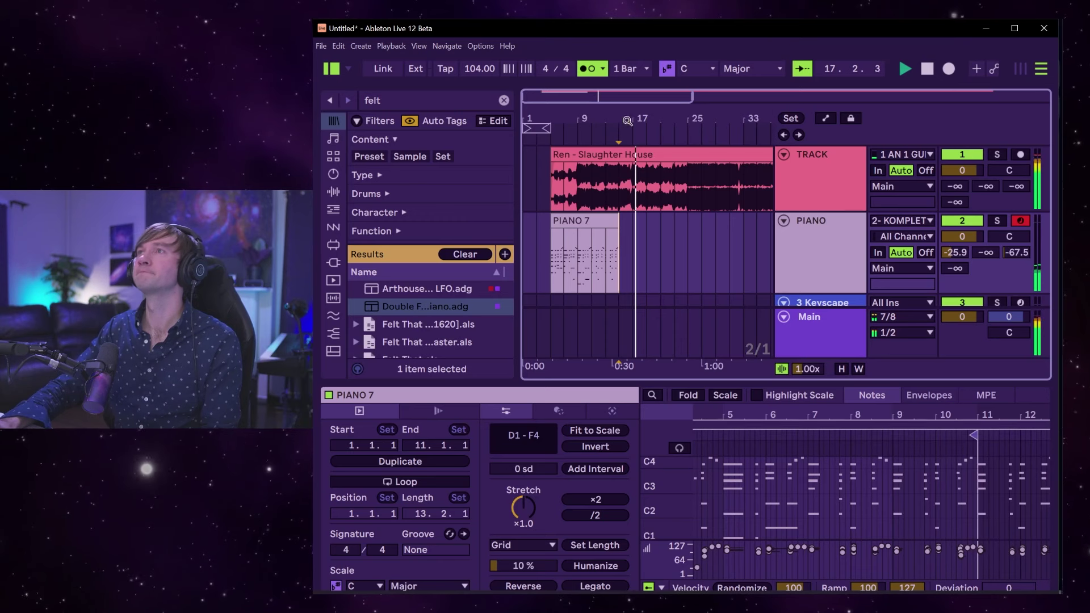
left_click_drag(628, 121, 627, 142)
key("space")
left_click(600, 222)
key("space")
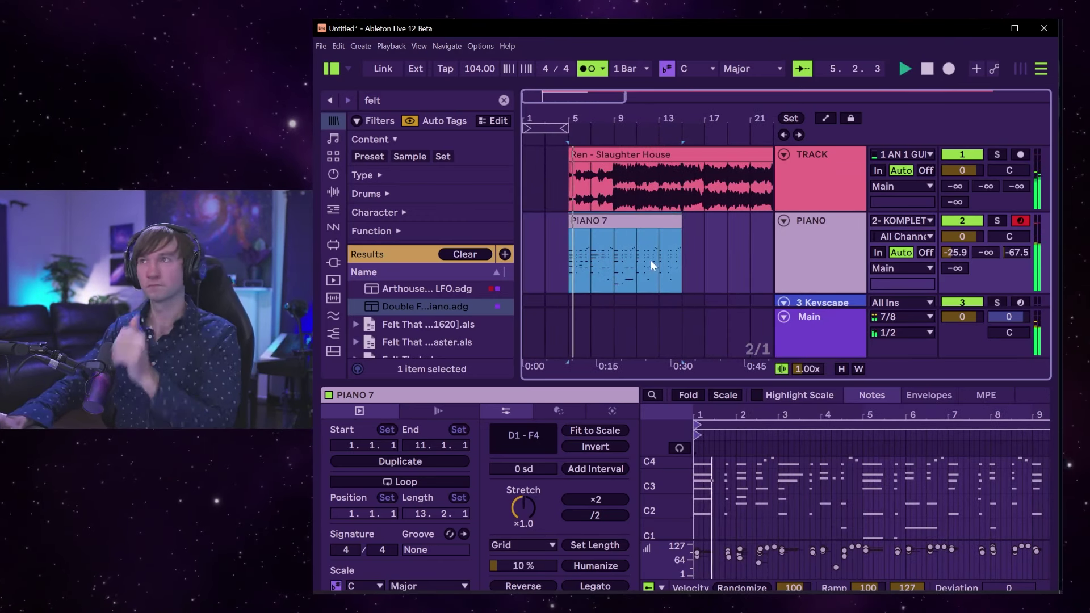
left_click(685, 257)
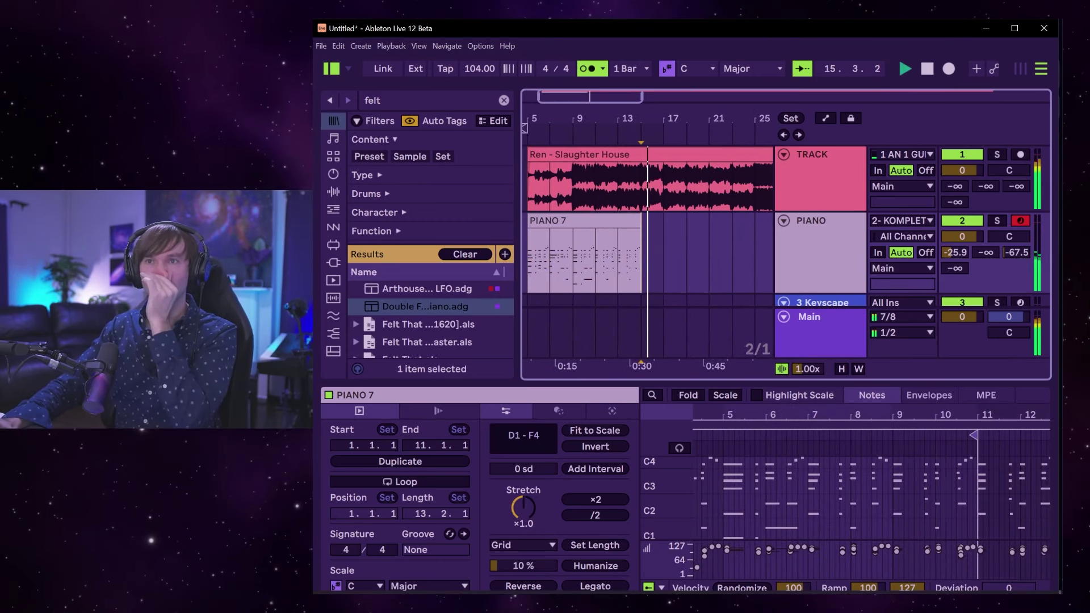
In TotalMix FX, make AES the active output, then close the mixer.
key("alt+Tab")
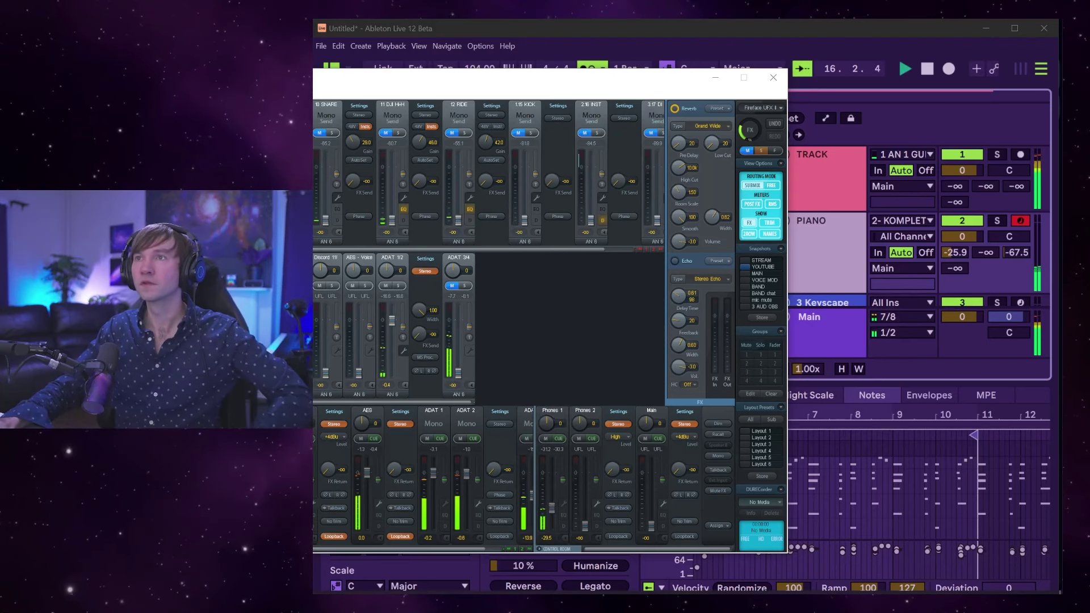
left_click(362, 409)
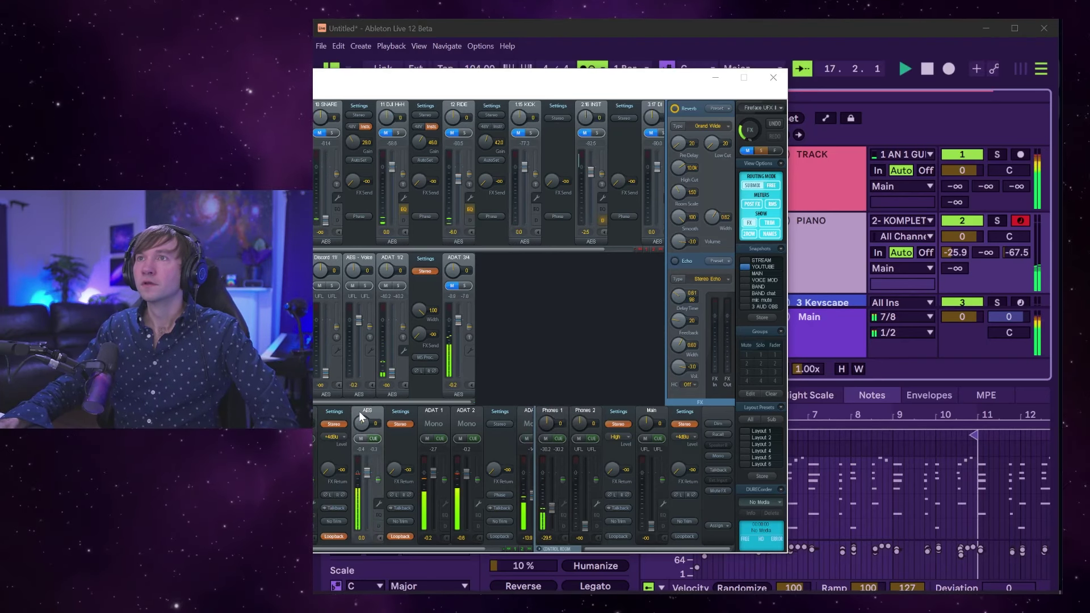
left_click(716, 77)
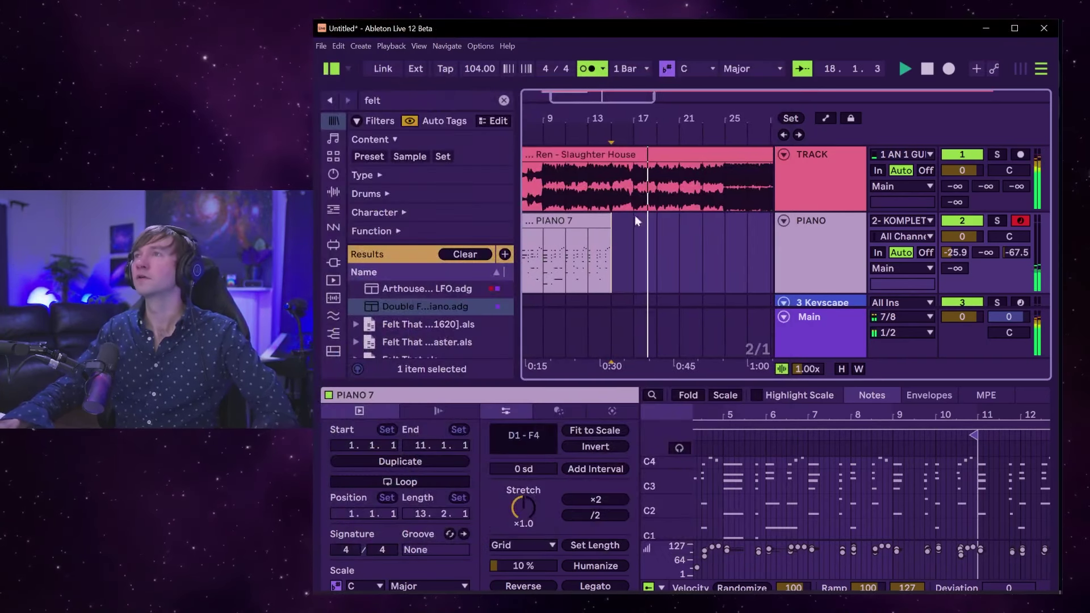
Play the song from around bar 13 and record a new piano chord take onto PIANO.
left_click(629, 254)
key("space")
key("space")
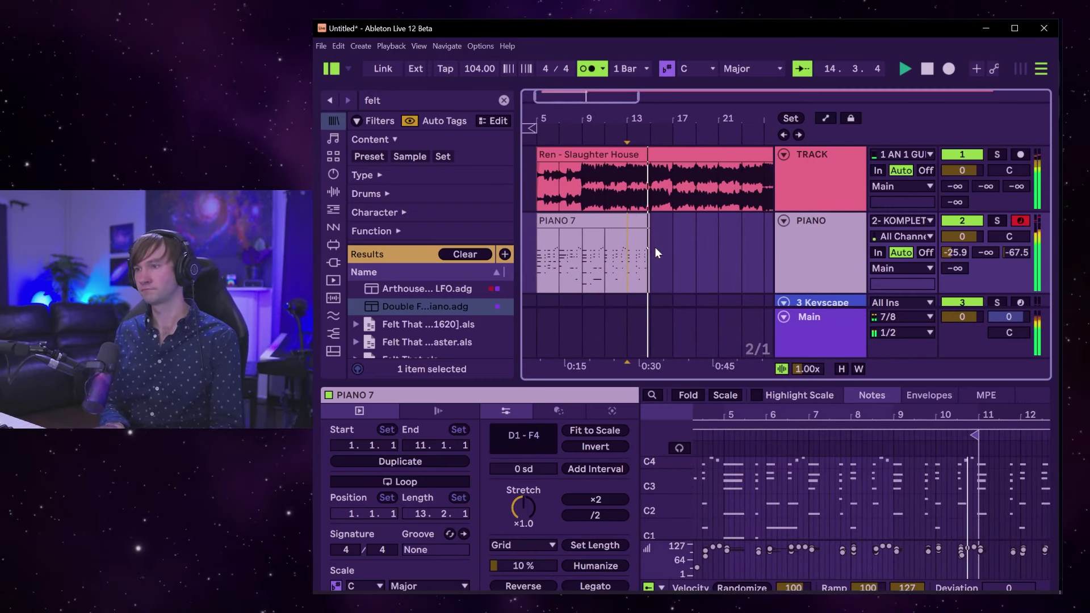
key("space")
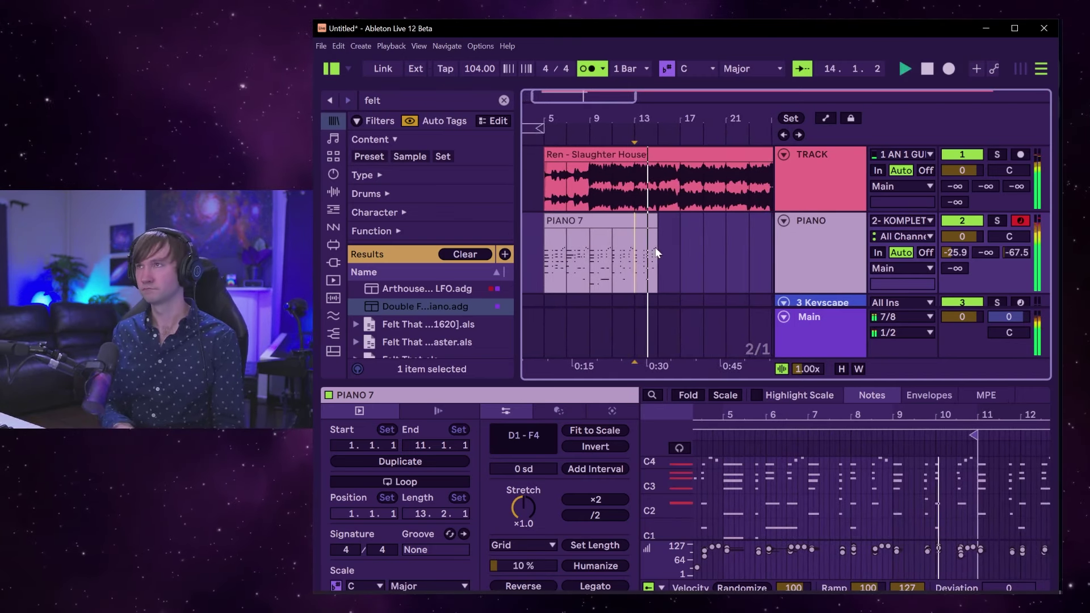
left_click(948, 68)
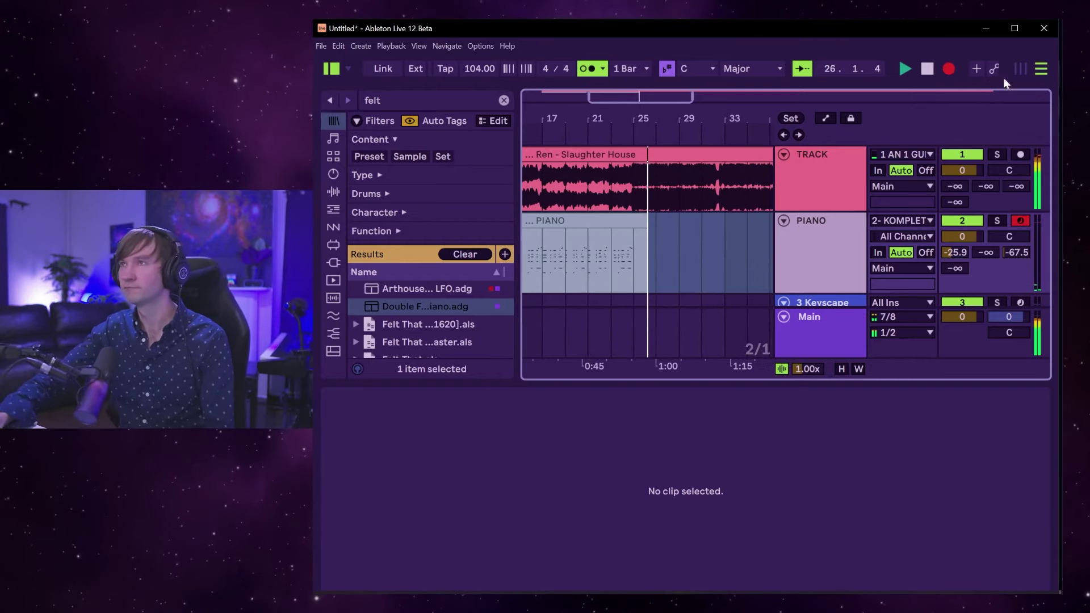
Stop the new take and replay it from bar 21 with its notes shown.
key("space")
left_click(565, 254)
key("space")
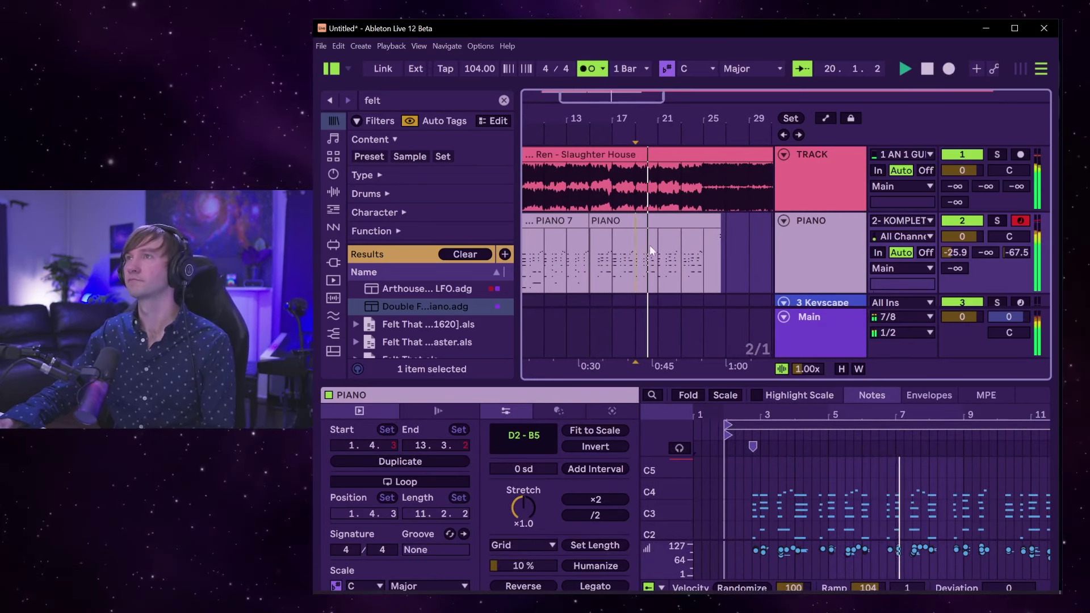
left_click(676, 155)
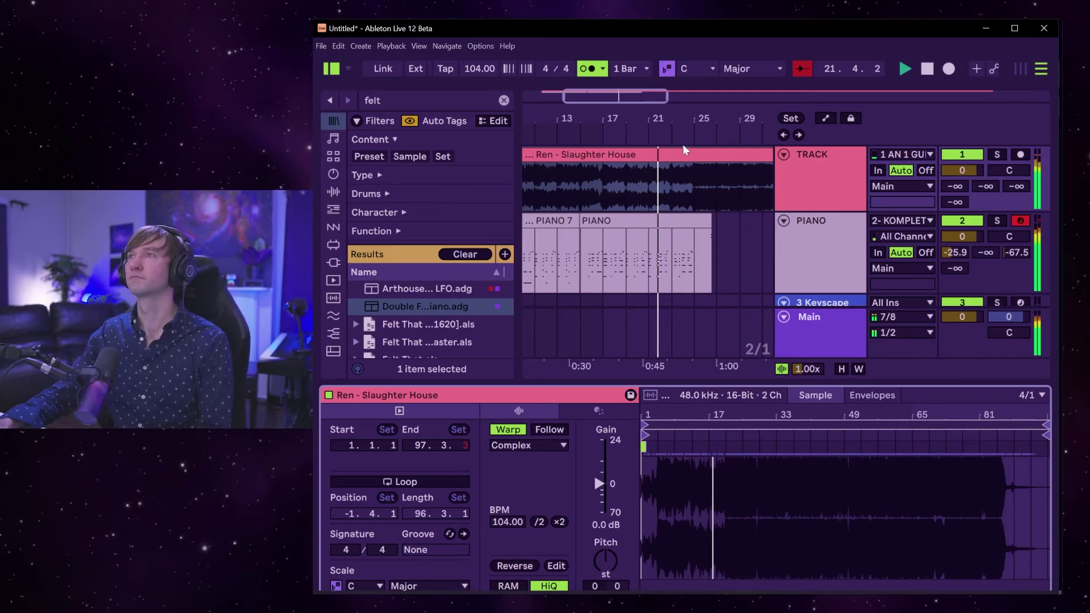
left_click_drag(689, 119, 689, 127)
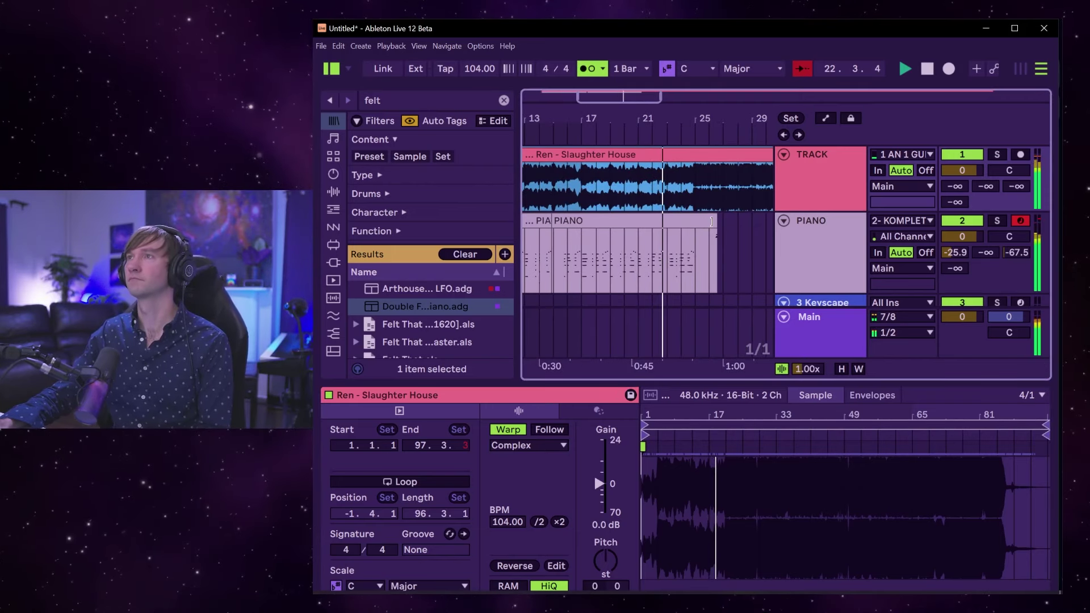
left_click(641, 253)
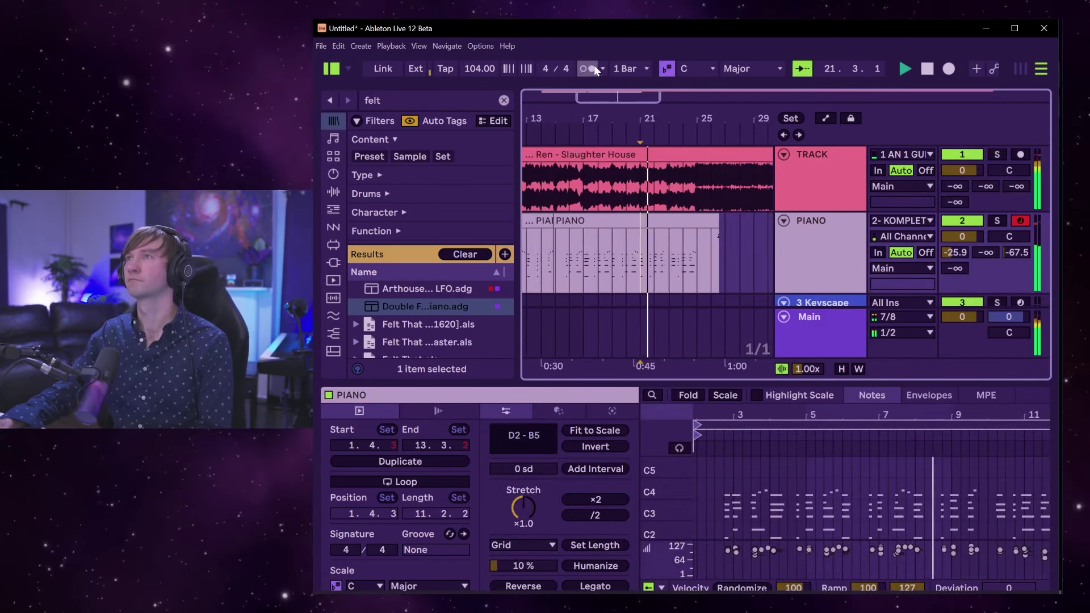
left_click(627, 248)
key("space")
key("space")
key("space")
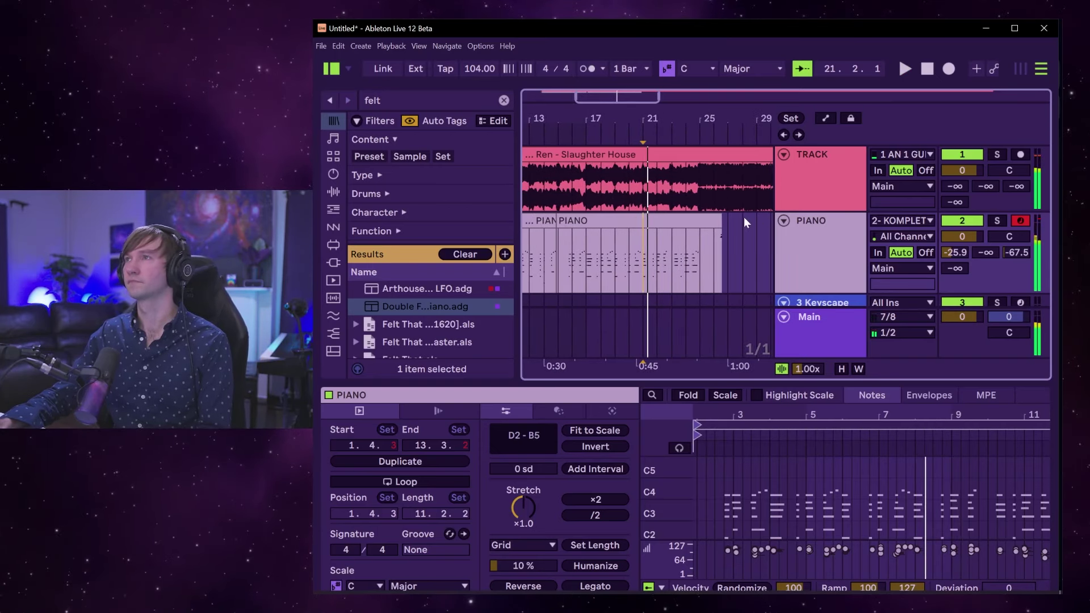
Zoom the piano roll into the chords around bars 9–10 and enable Fold.
left_click(675, 220)
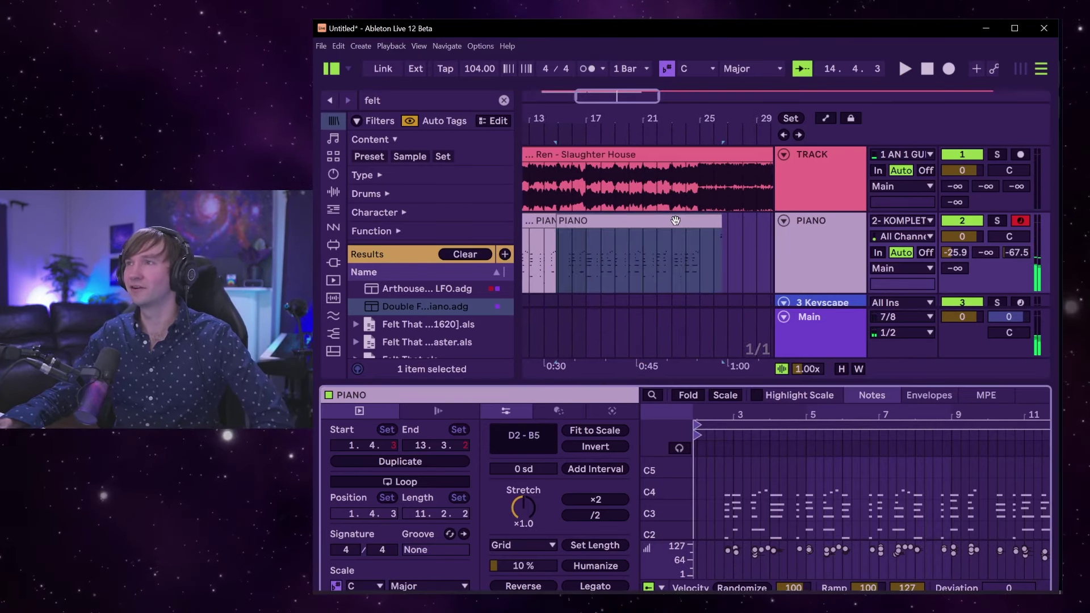
left_click_drag(920, 414, 919, 477)
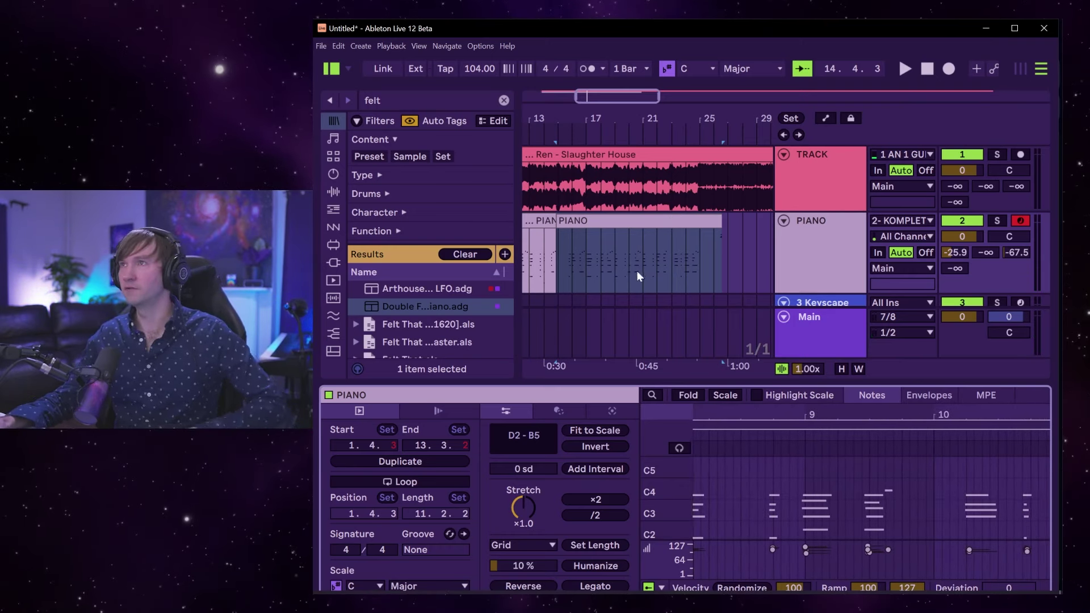
left_click(658, 257)
key("space")
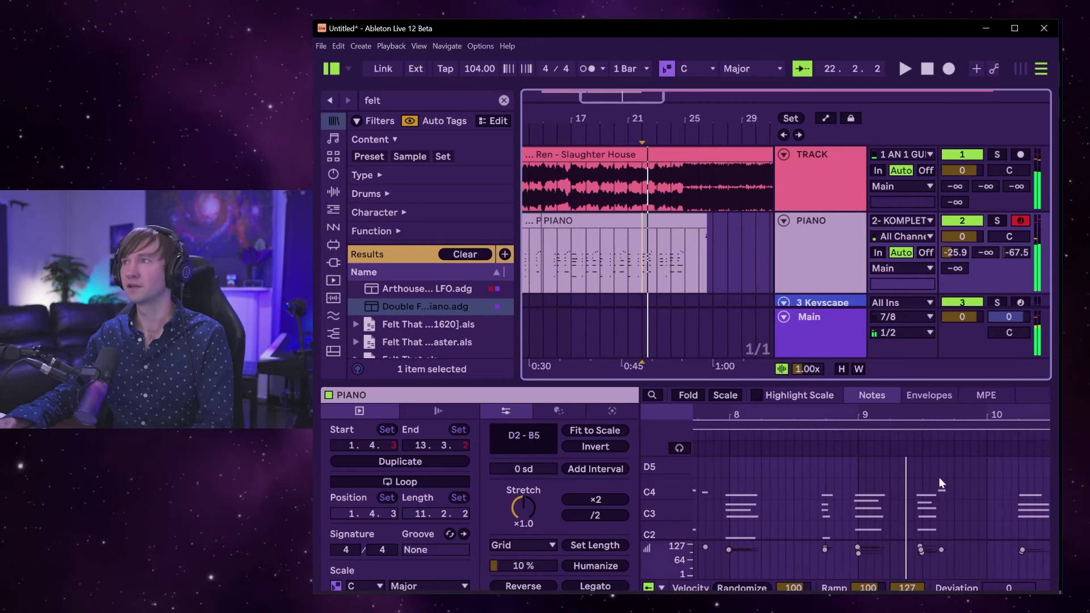
left_click_drag(738, 416, 737, 433)
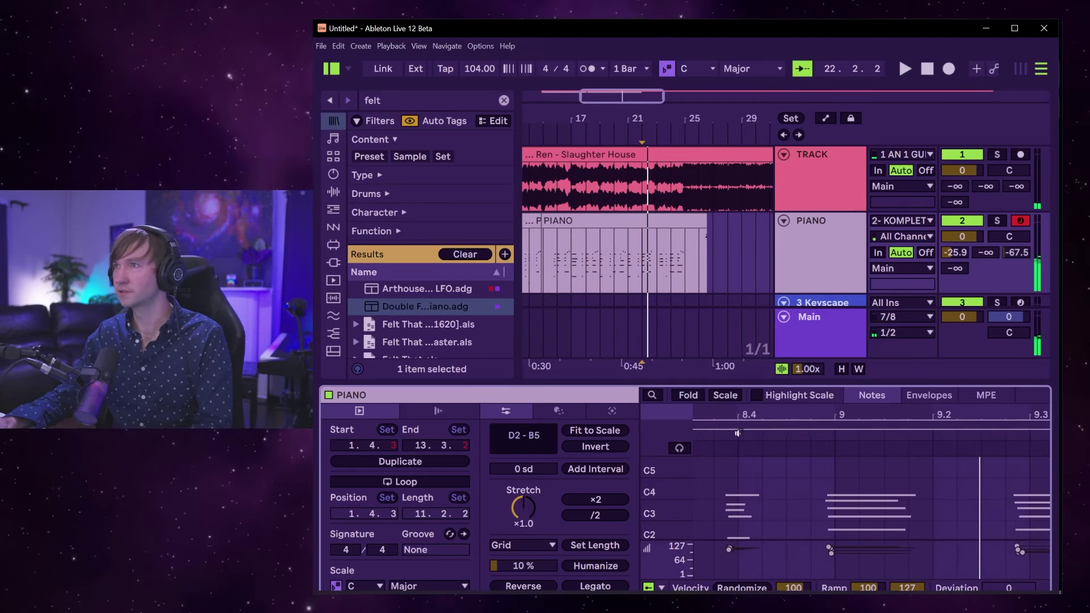
left_click(688, 396)
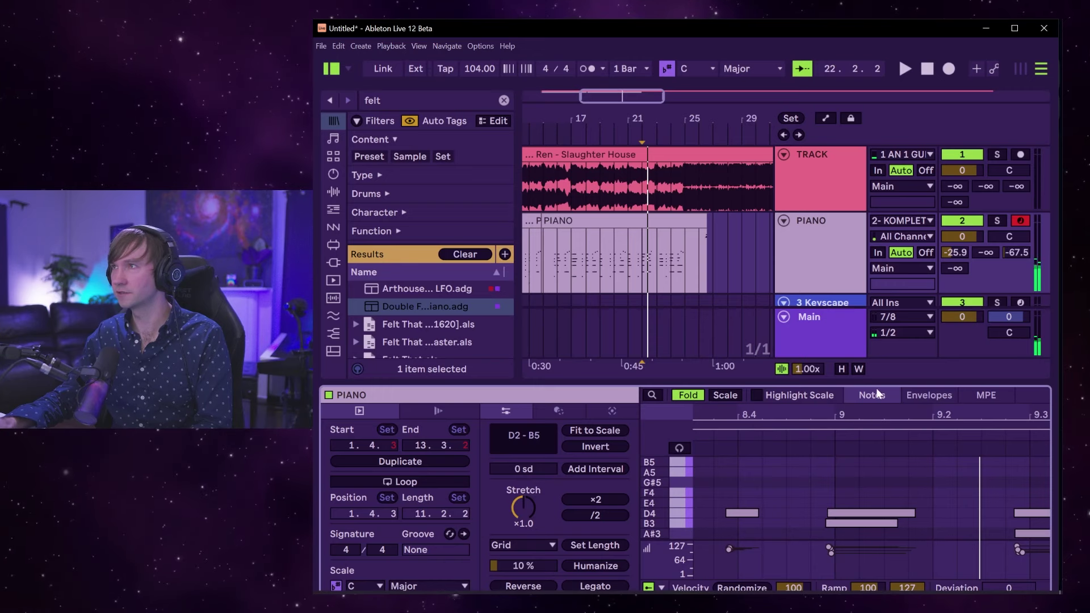
Lower the wrong B3 note to A#3 and play the corrected chord from near bar 21.
left_click_drag(879, 380, 894, 207)
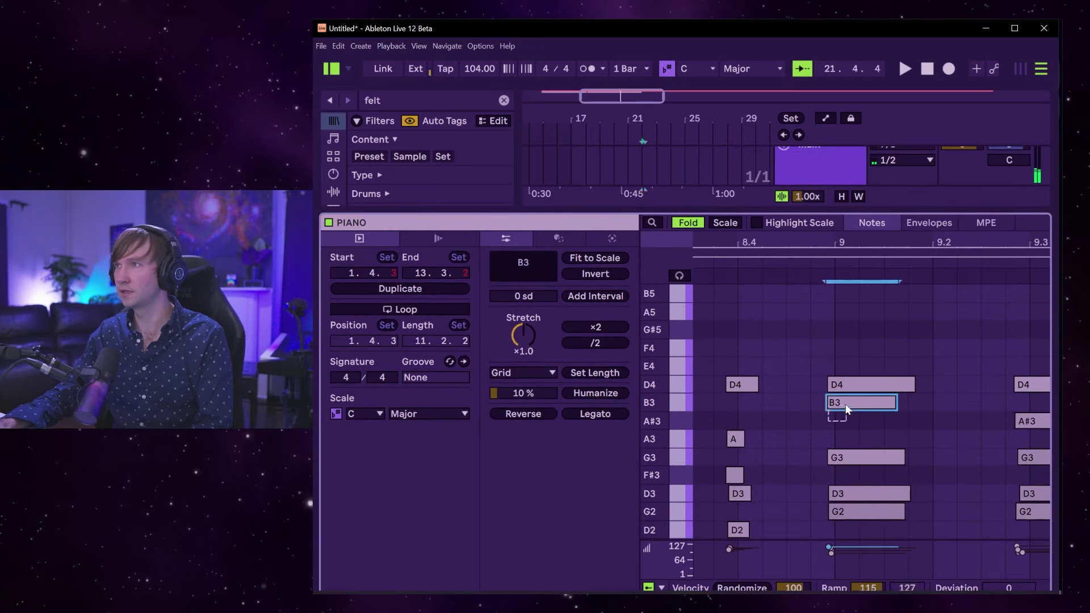
left_click_drag(846, 405, 842, 416)
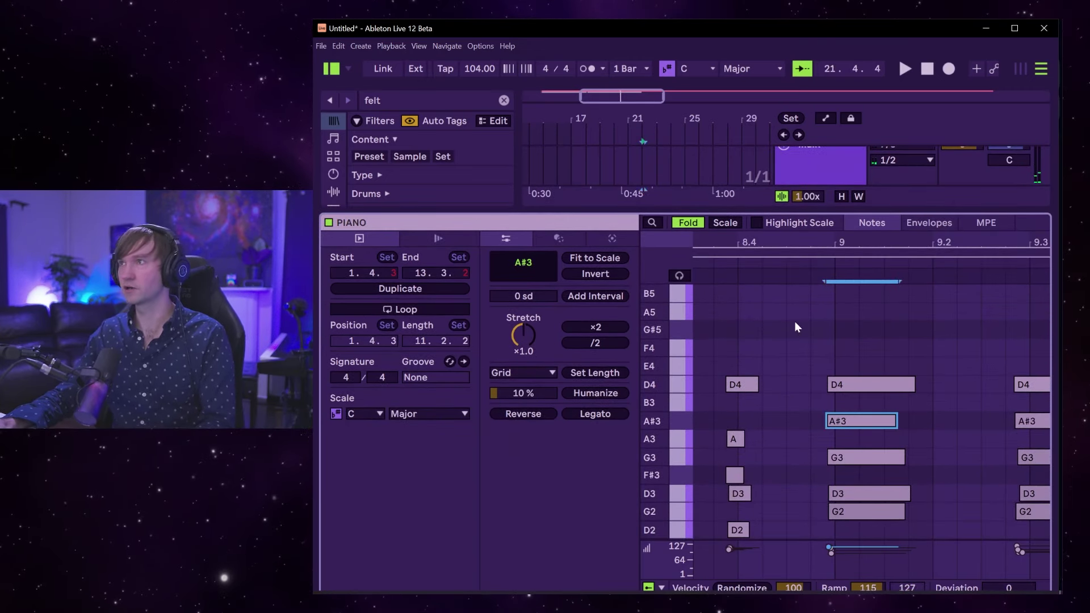
left_click_drag(812, 212, 809, 414)
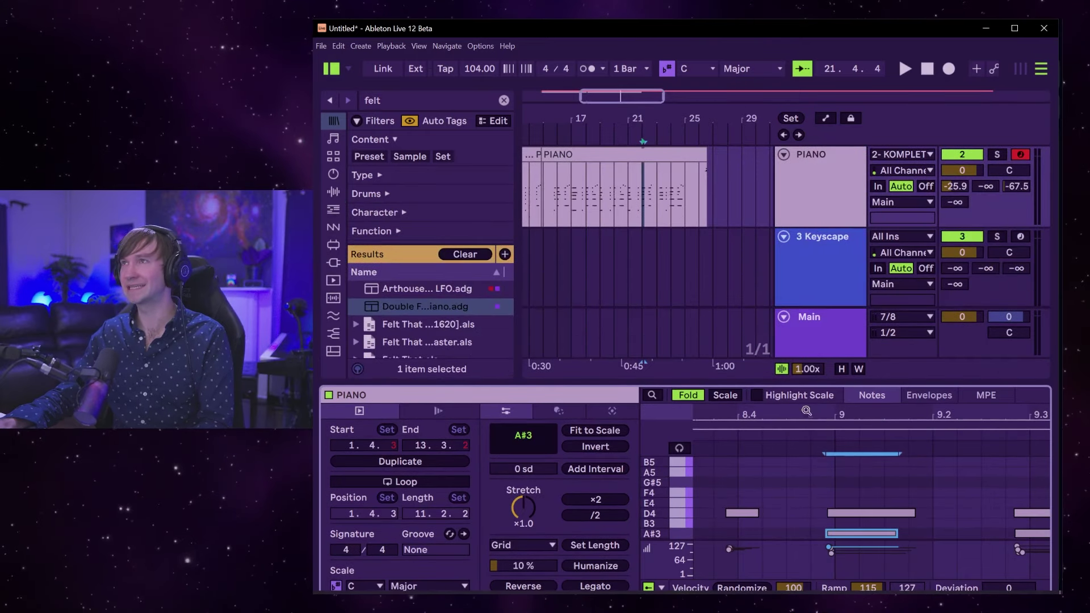
left_click(630, 197)
key("space")
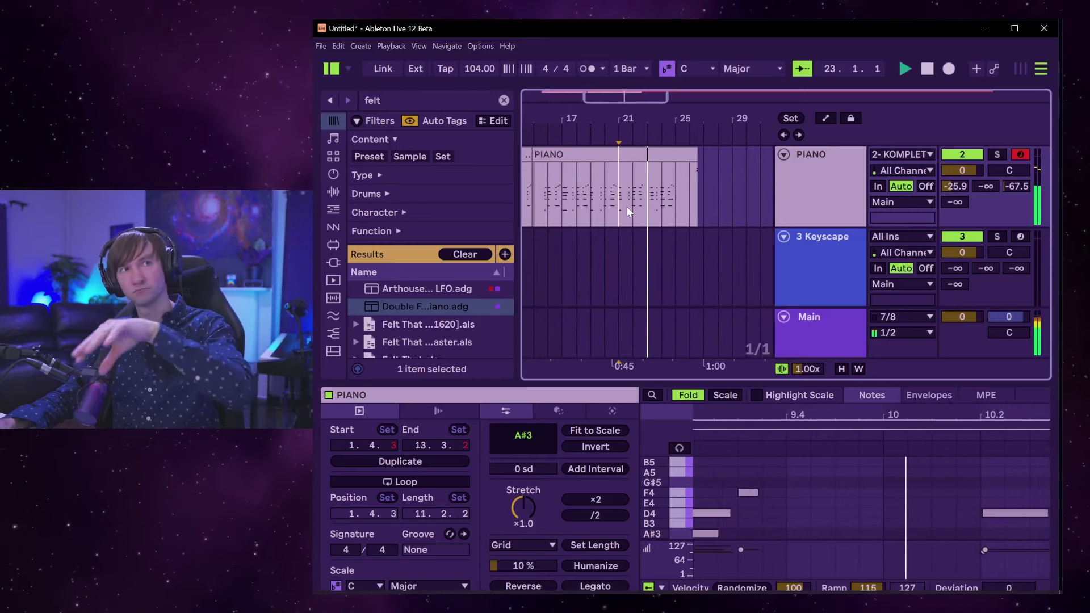
key("space")
Trim the PIANO clip's end to 10.1.1 and select the stretch 22.4–23.2.
left_click_drag(684, 155, 636, 158)
left_click(628, 190)
key("space")
left_click_drag(659, 111, 659, 115)
key("space")
left_click_drag(643, 190, 678, 193)
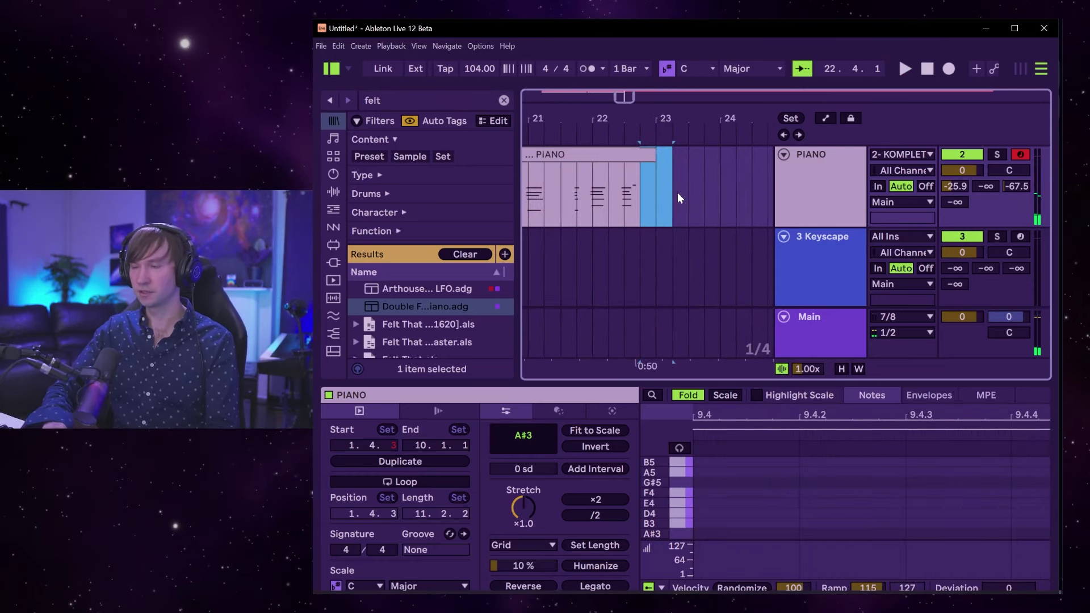
Loop the 22.4–23.2 selection with Ctrl+L, then move and widen the Live window.
key("ctrl+l")
left_click_drag(922, 36, 817, 51)
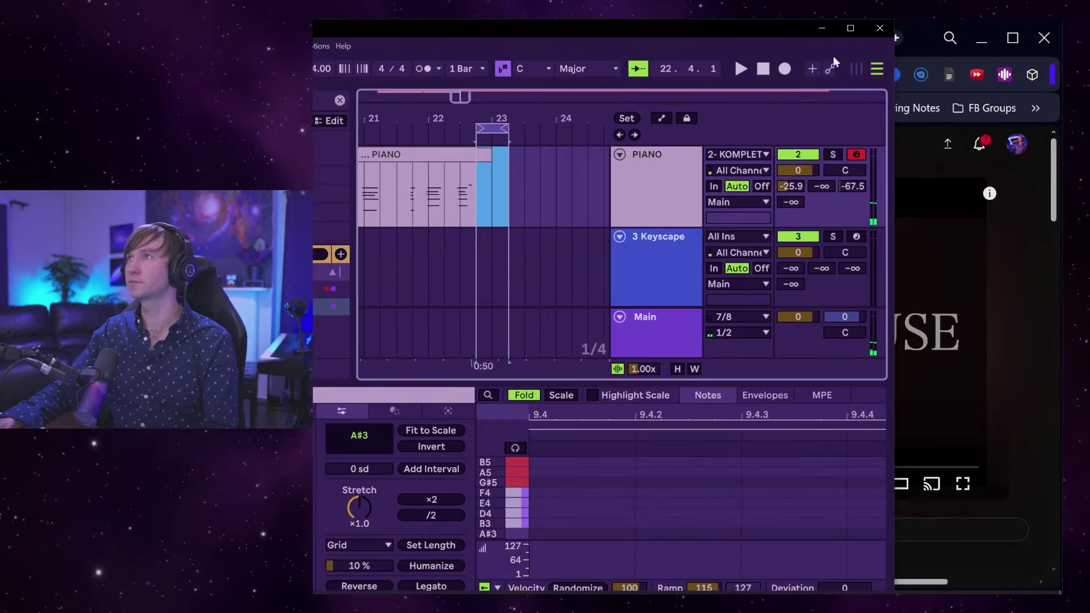
left_click_drag(896, 72, 1010, 74)
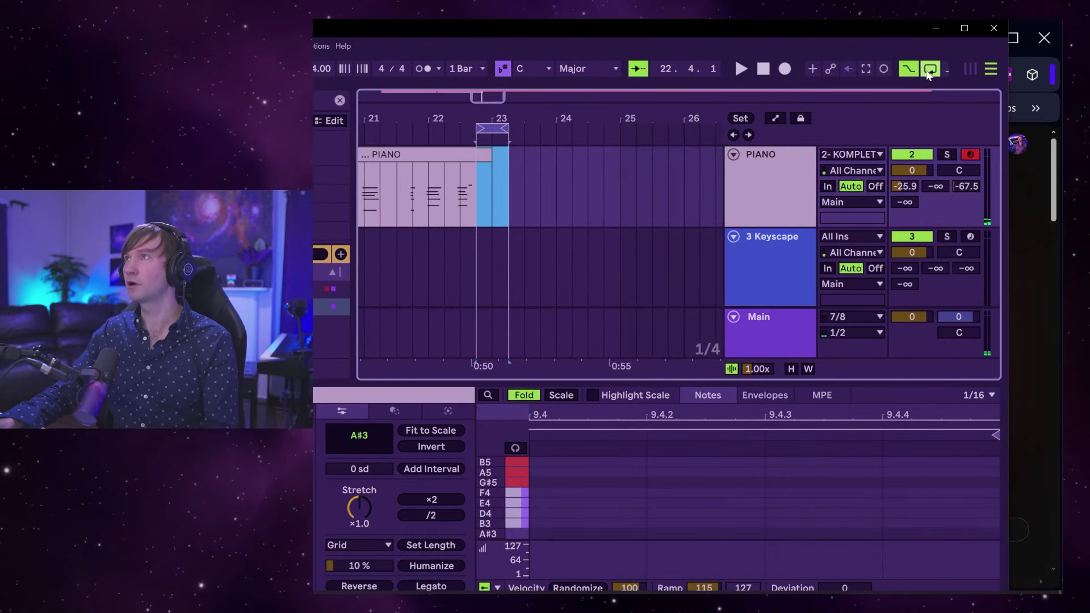
left_click_drag(861, 34, 886, 30)
Record a new piano take, PIANO 2, starting from 21.3.1 with Arrangement Record.
left_click(564, 197)
key("space")
scroll(587, 191, "down", 1)
left_click(944, 68)
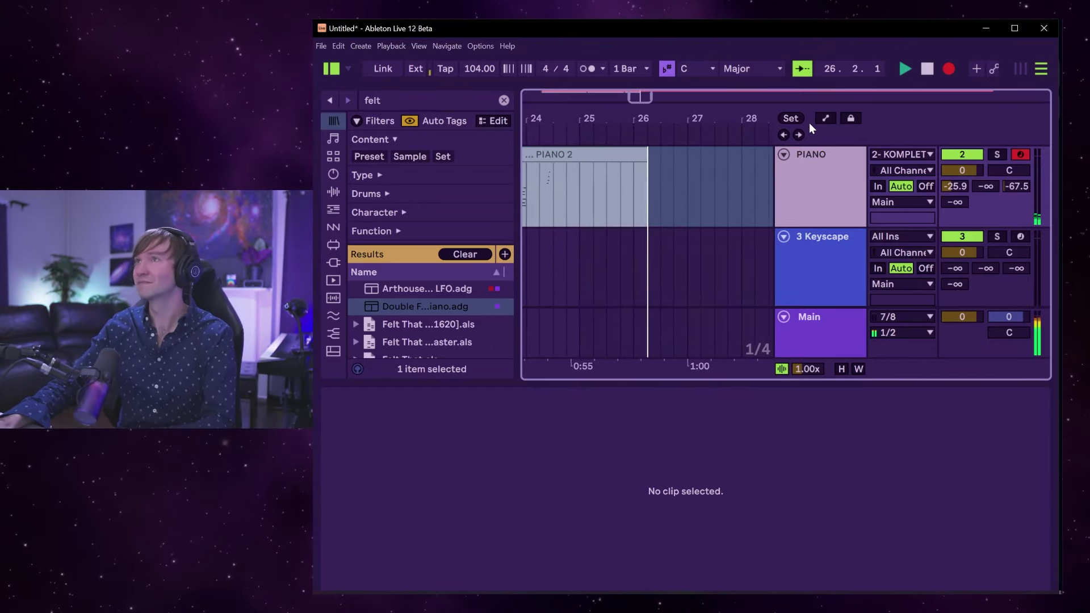
key("space")
Open the PIANO 2 clip's notes and set the position to bar 25.
left_click(576, 198)
key("space")
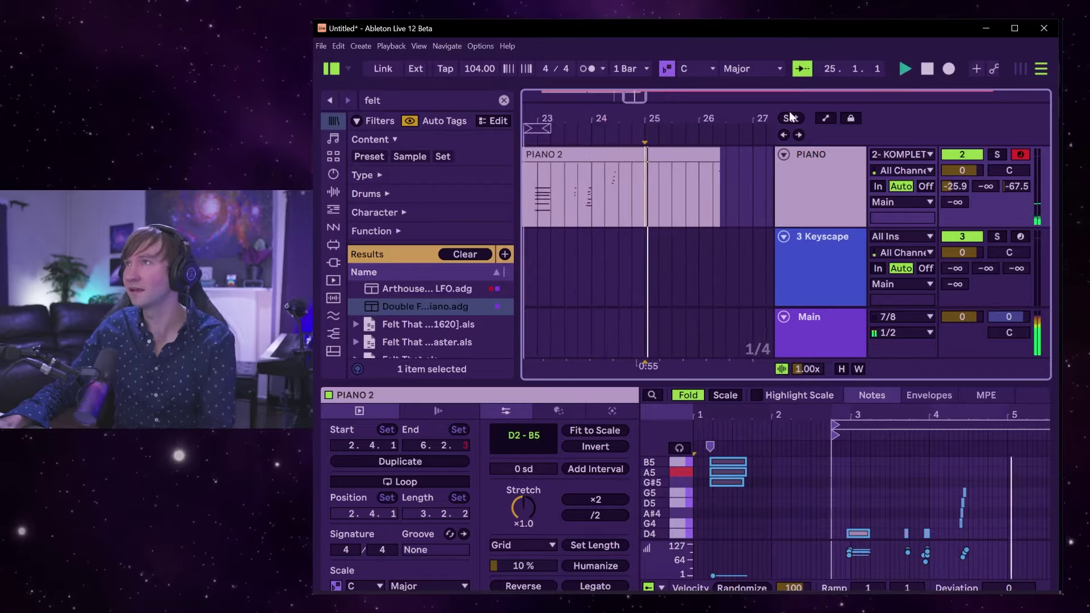
key("space")
left_click(790, 119)
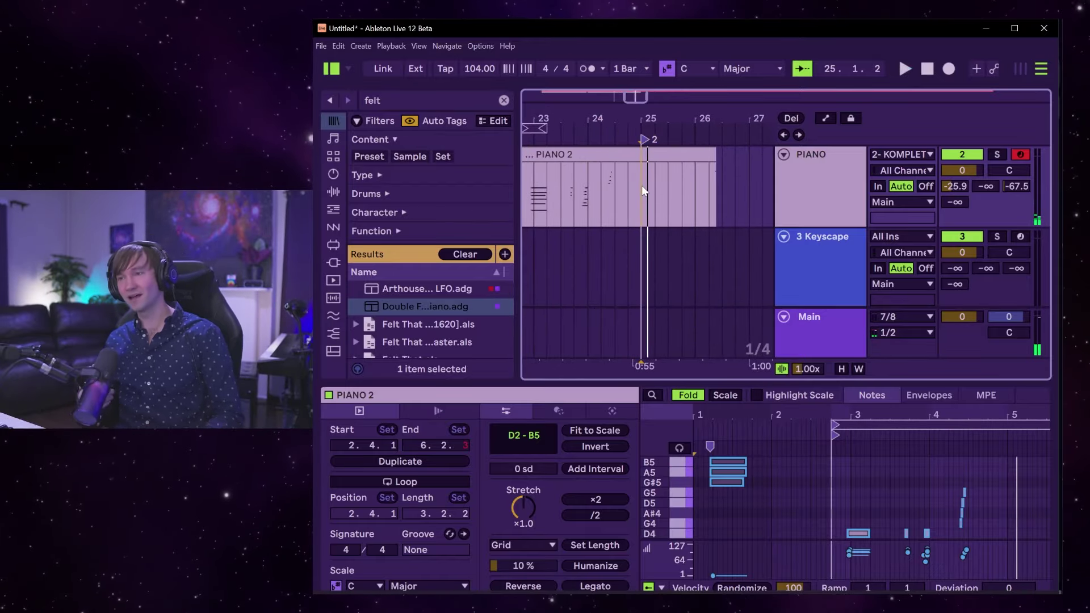
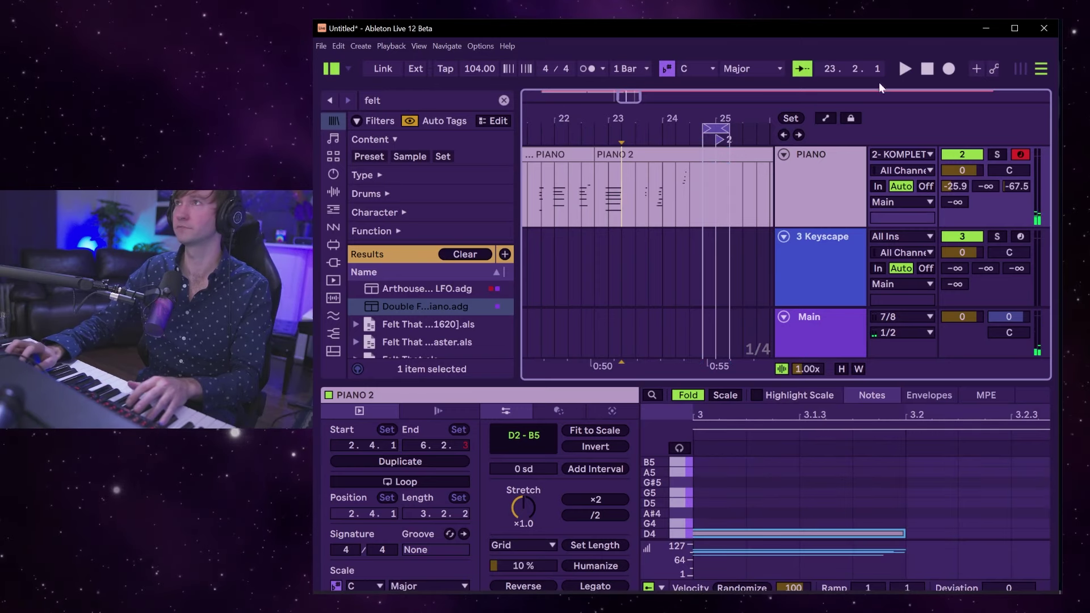
Shift the Live window left and widen it to show more of the arrangement.
left_click_drag(924, 30, 802, 29)
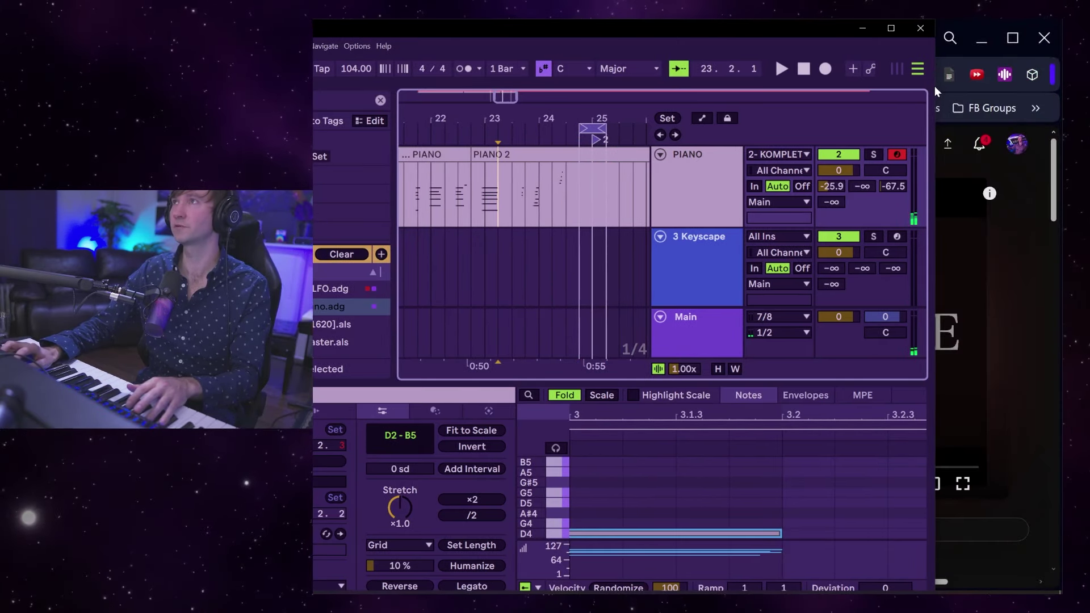
left_click_drag(939, 86, 971, 86)
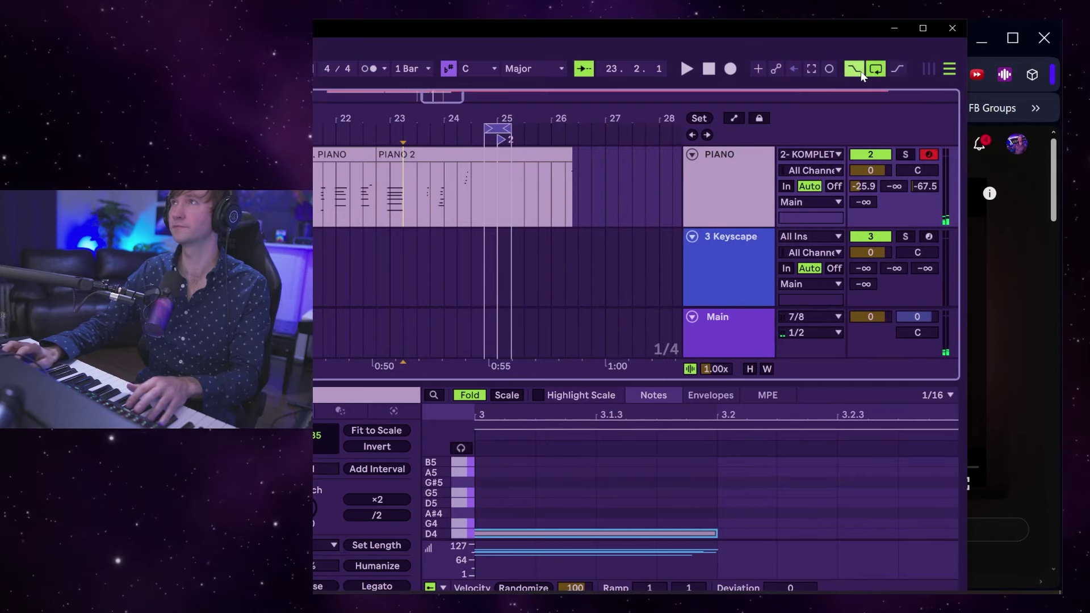
left_click_drag(801, 32, 893, 34)
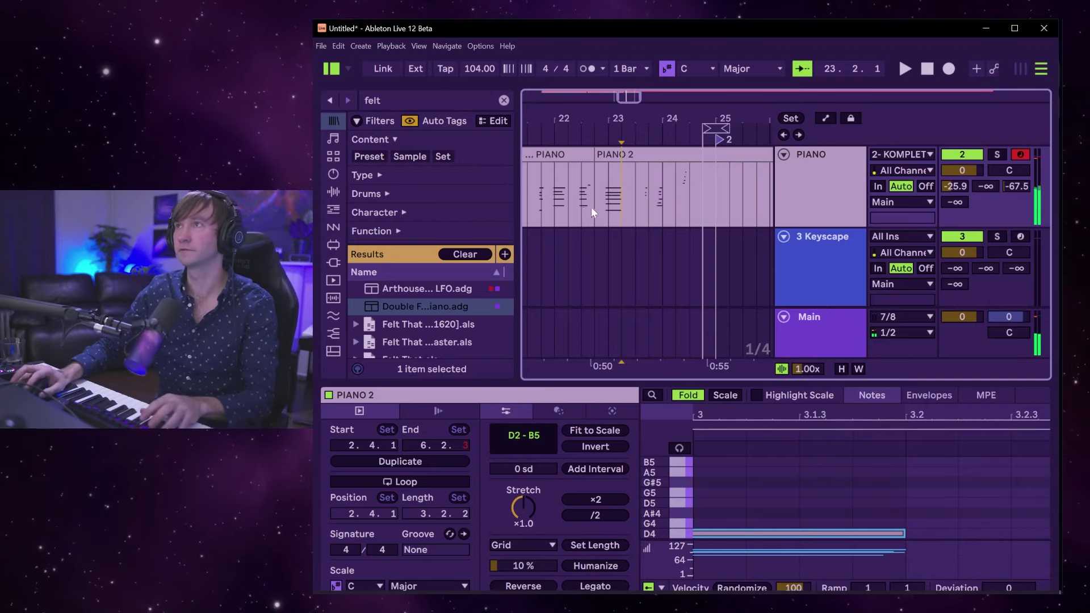
Record a third piano take, PIANO 3, starting from bar 23 with Arrangement Record.
left_click(608, 199)
key("space")
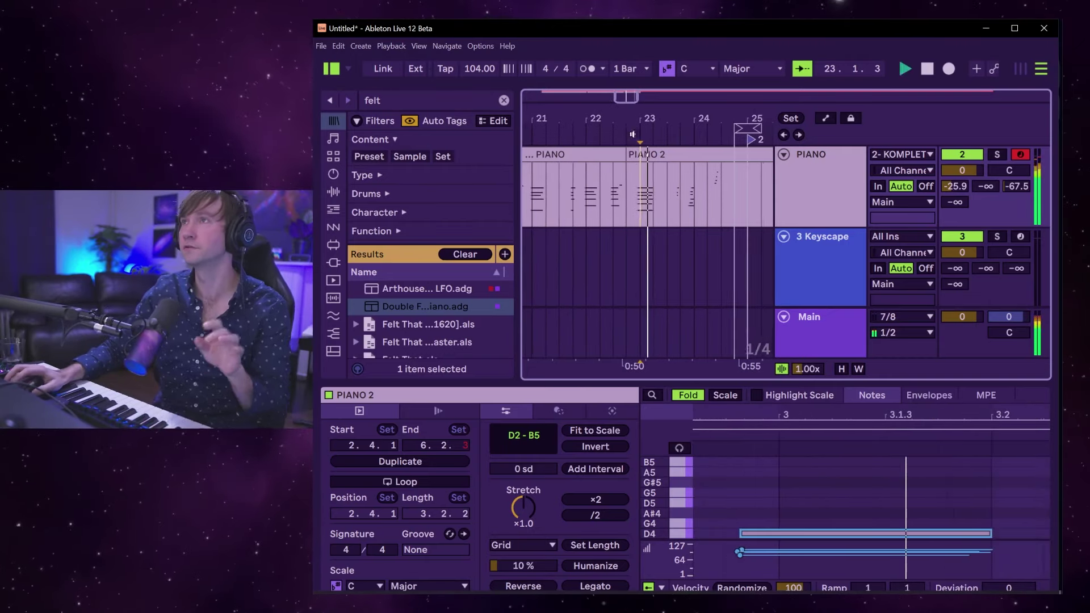
left_click(951, 69)
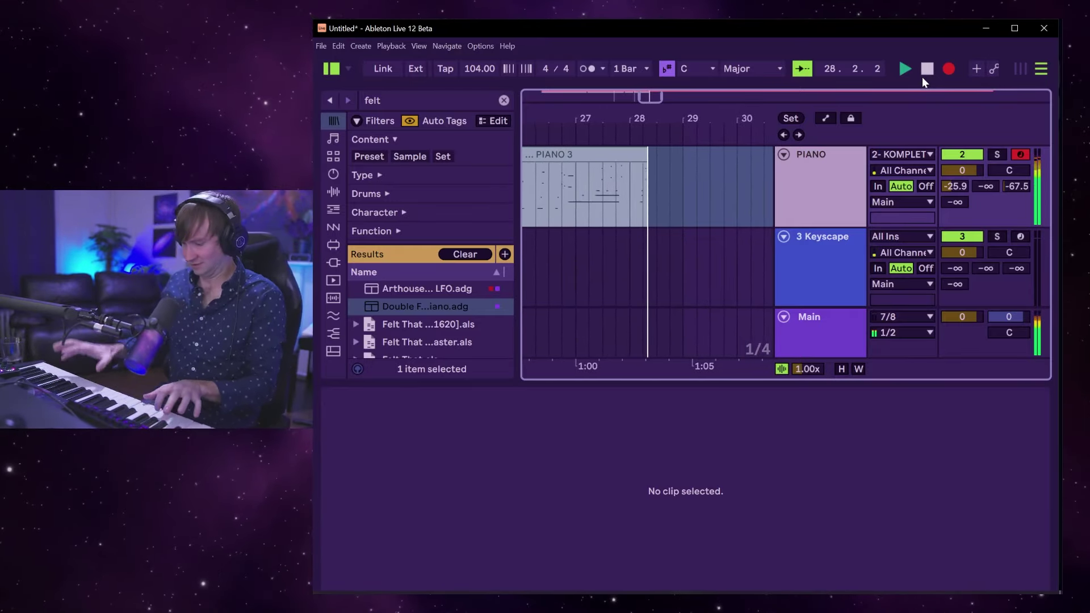
key("space")
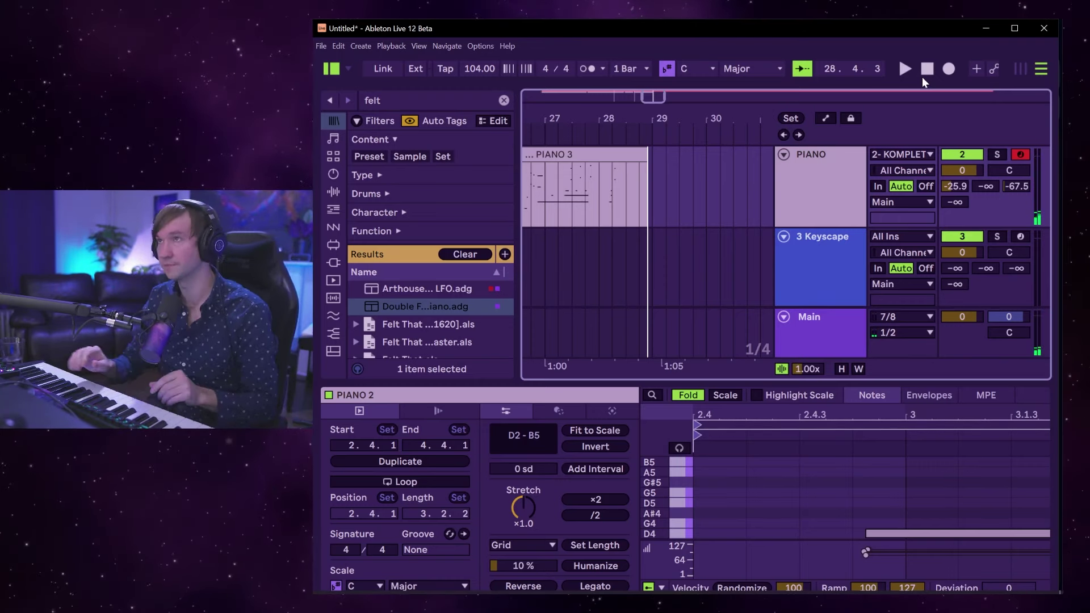
Zoom out the ruler and start recording a fourth piano take, PIANO 4, from bar 23.
left_click_drag(665, 122, 760, 113)
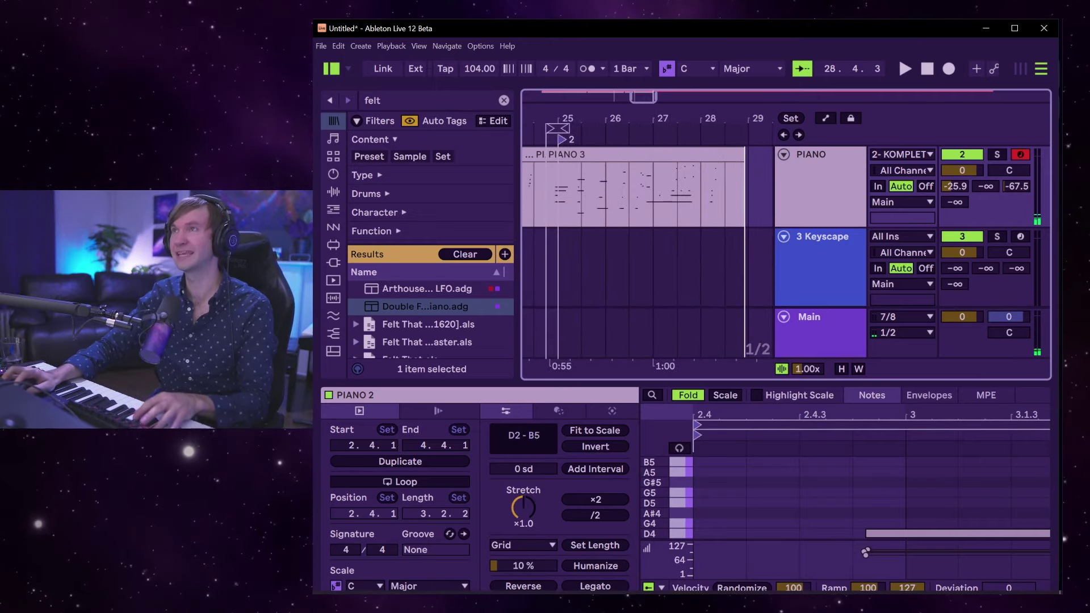
left_click_drag(679, 118, 676, 114)
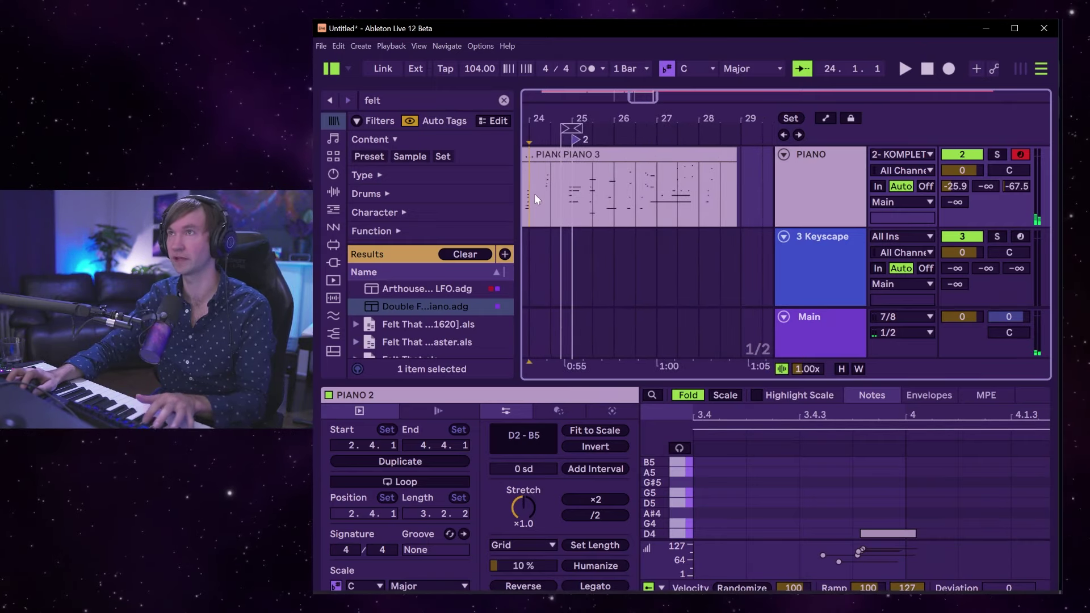
key("space")
left_click(949, 69)
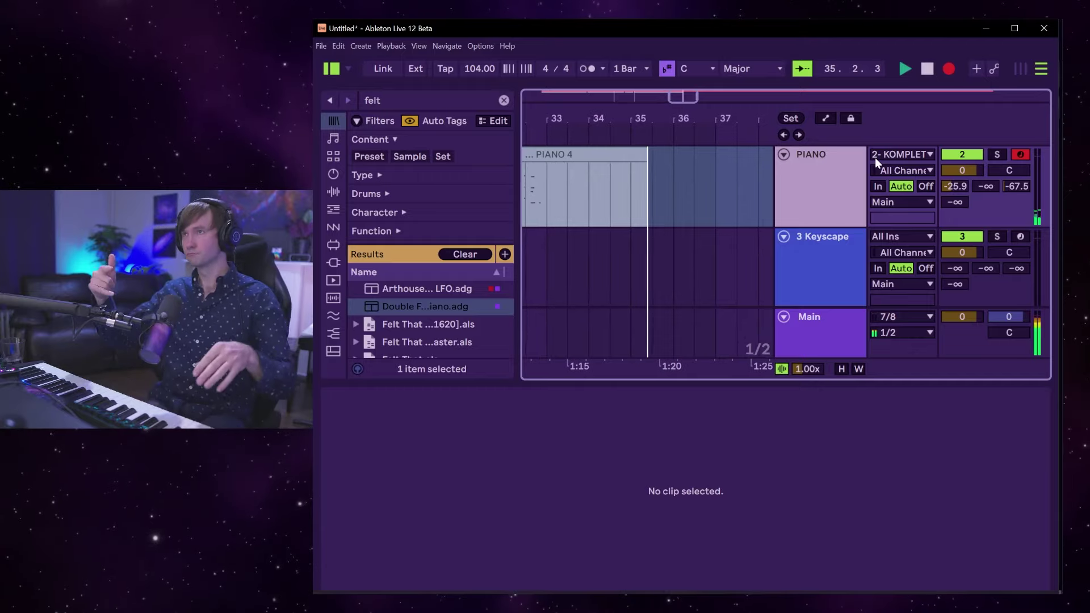
Stop the PIANO 4 take and view its notes with the timeline zoomed out.
key("space")
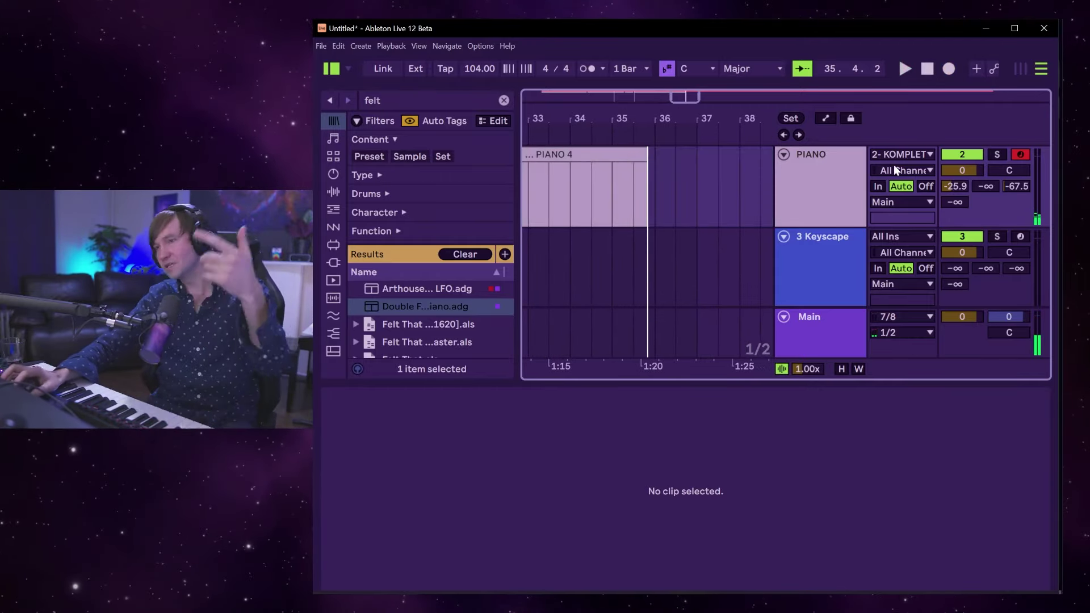
left_click_drag(735, 115, 735, 94)
left_click(595, 186)
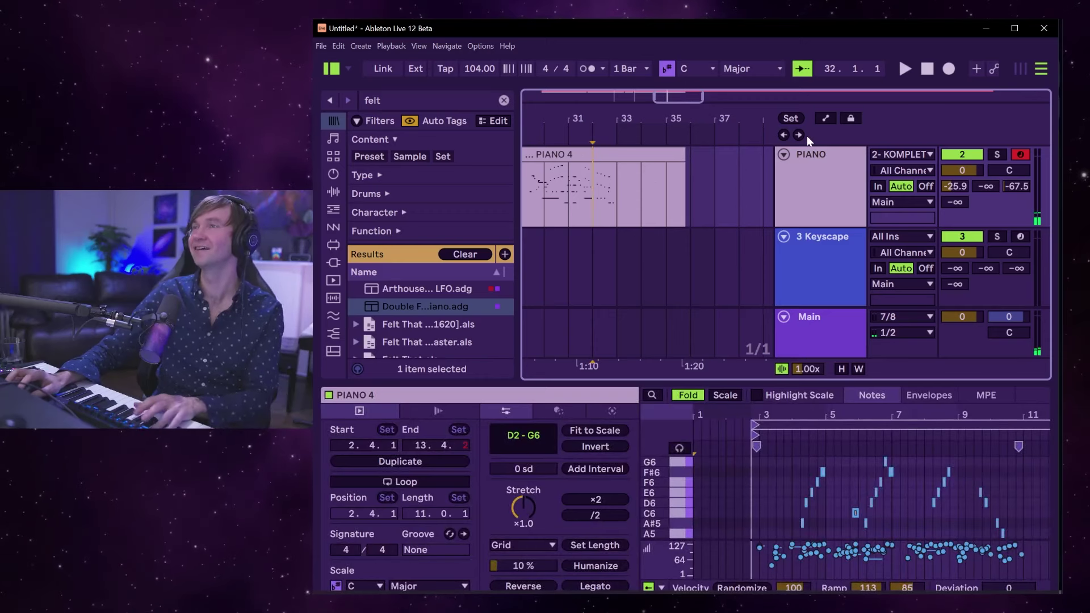
Add a locator at bar 33, audition from there, and insert a new MIDI track below PIANO.
left_click(619, 183)
left_click(783, 120)
key("space")
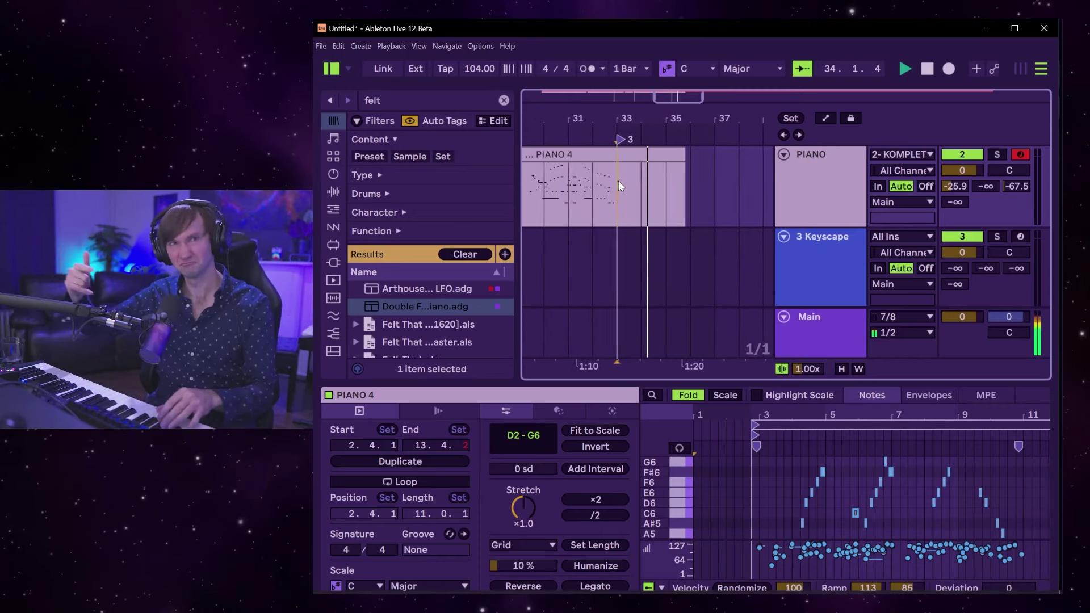
key("space")
left_click(819, 183)
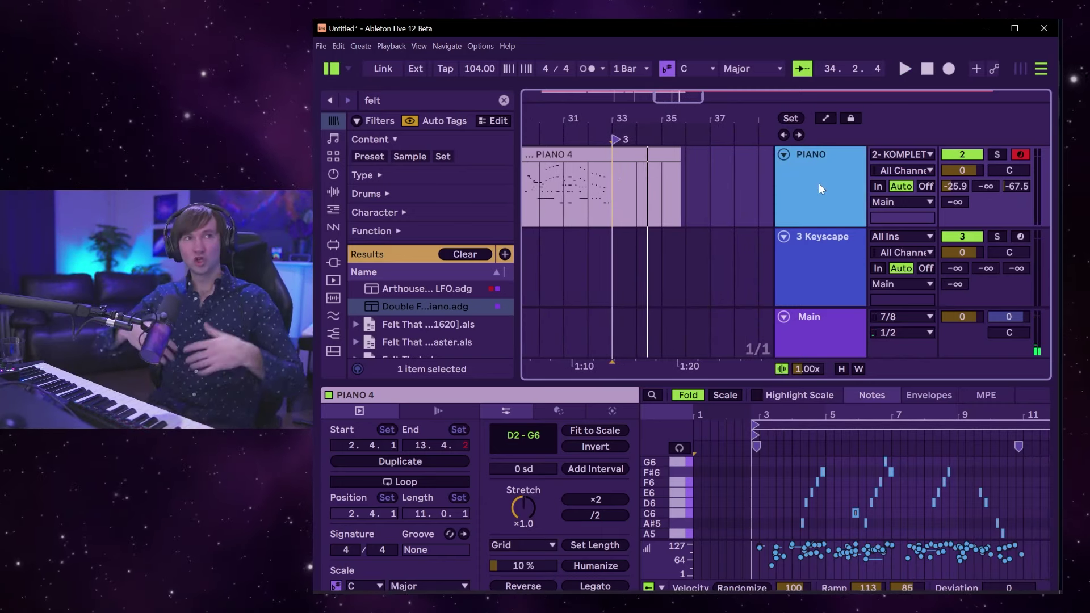
key("ctrl+shift+t")
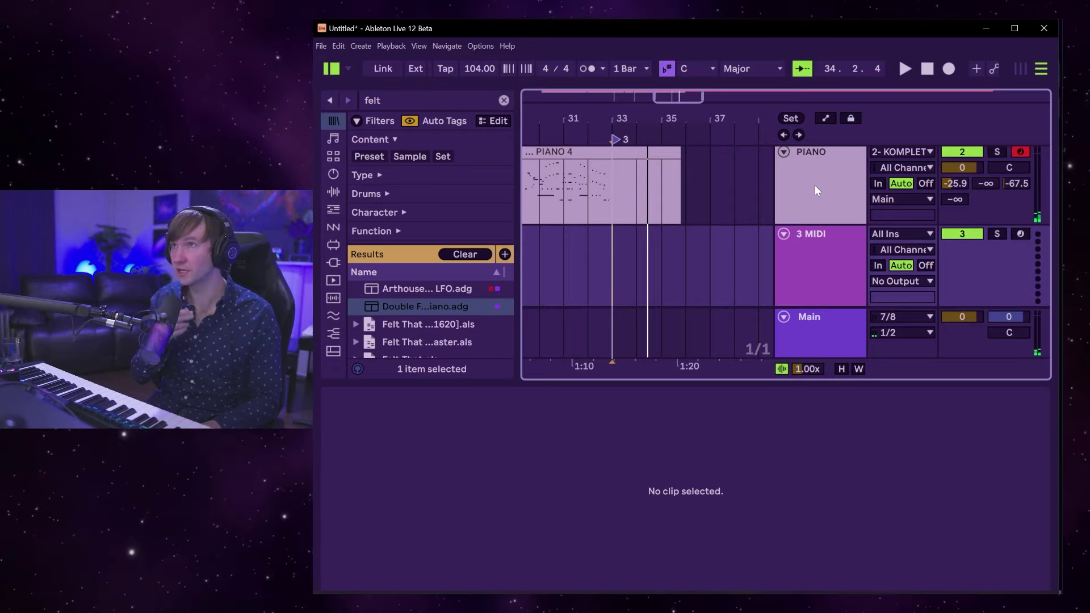
Search the browser's plug-ins for 'komplet' and drag Komplete Kontrol onto the new MIDI track 3.
key("ctrl+f")
type("outp")
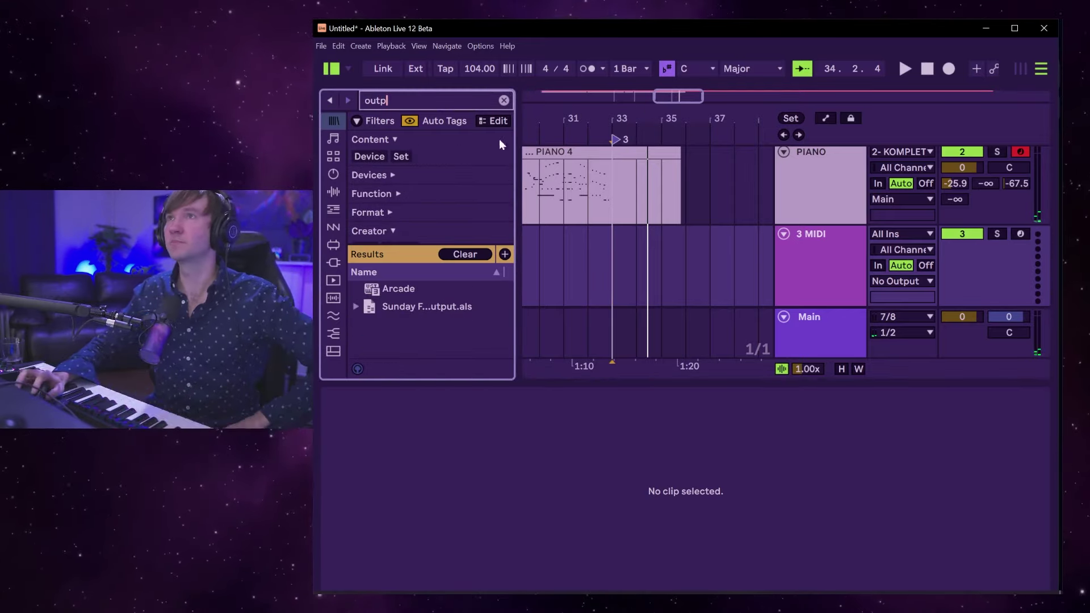
left_click_drag(516, 141, 603, 148)
left_click(375, 263)
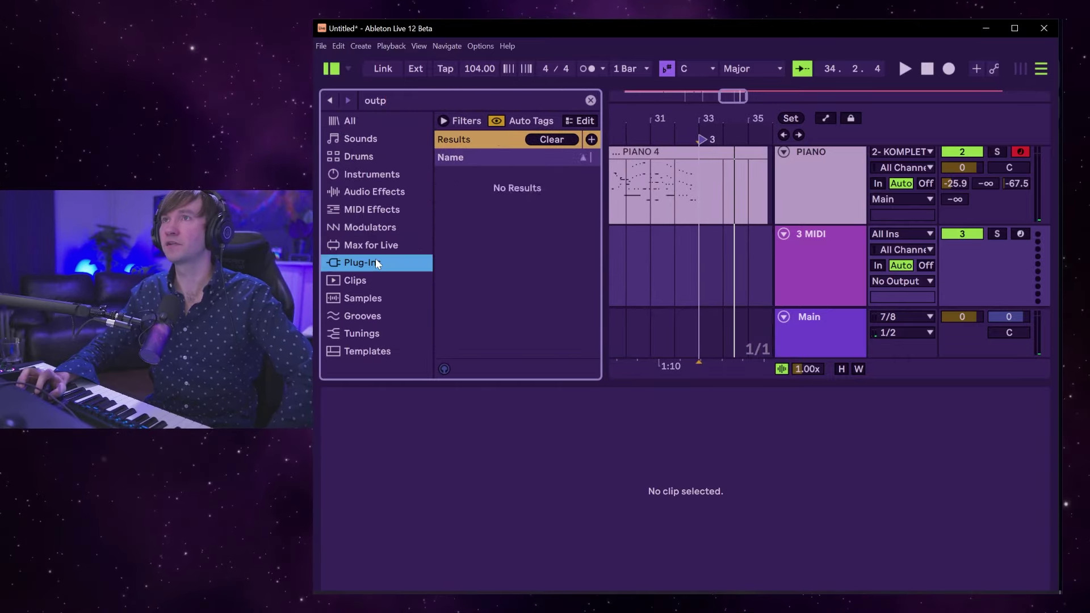
left_click(591, 100)
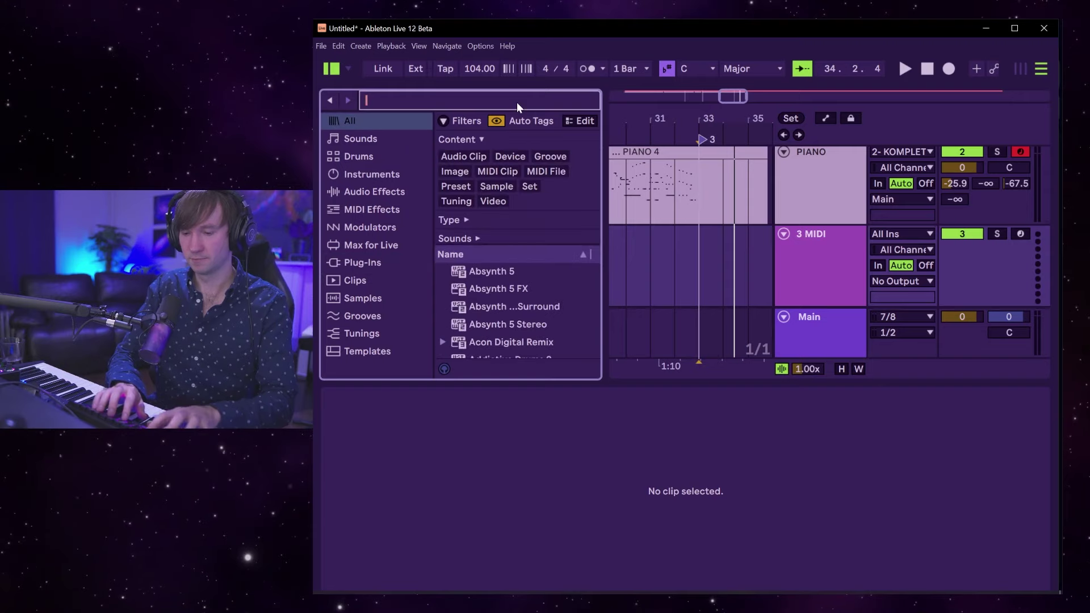
type("komplet")
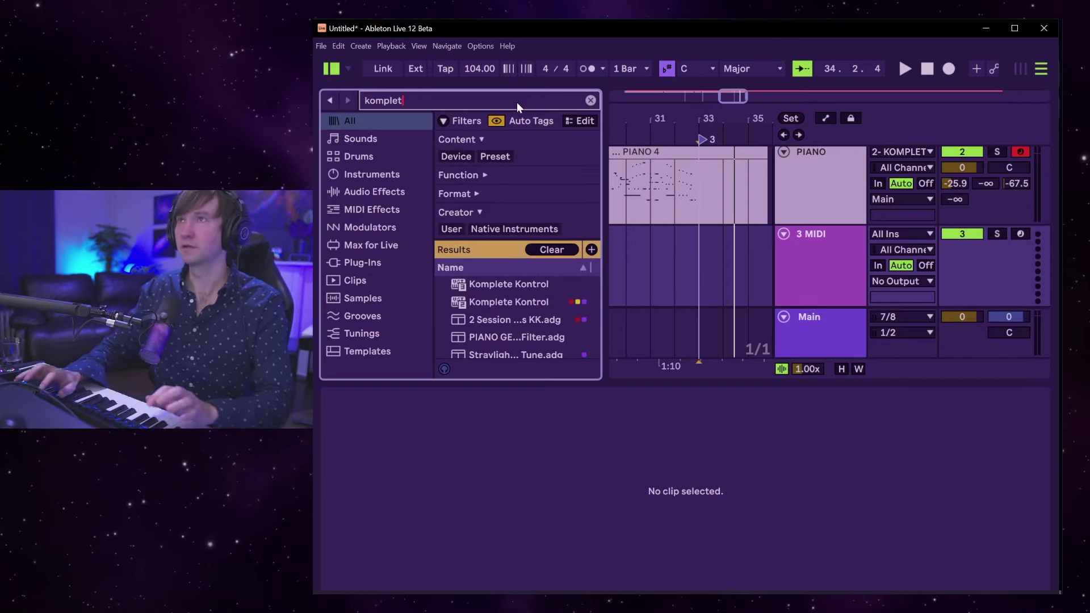
left_click(511, 285)
left_click_drag(510, 284, 788, 240)
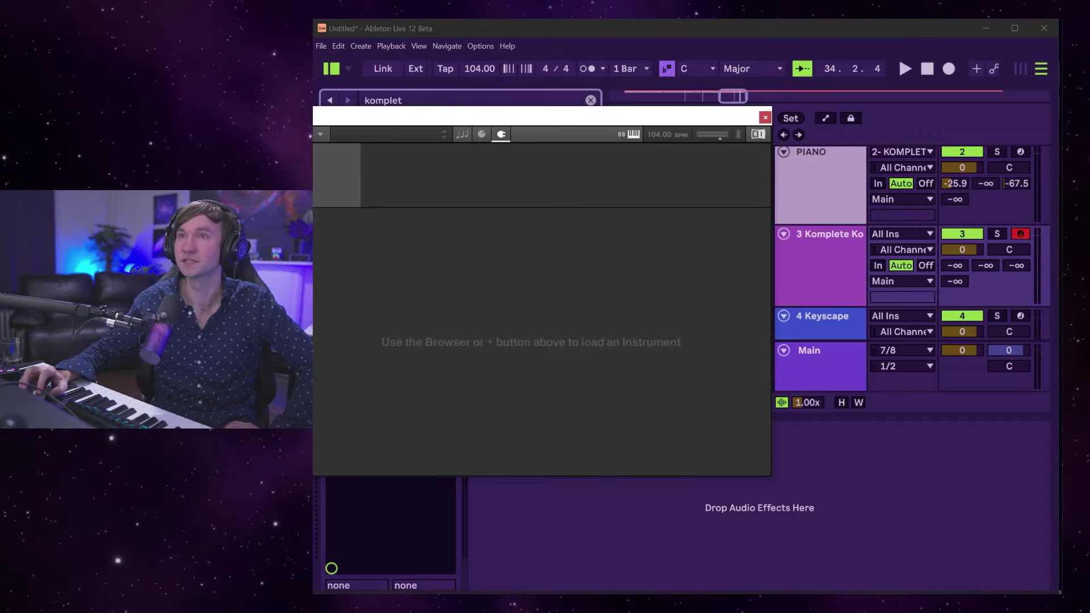
Switch Komplete Kontrol's instrument list to Vendor view and collapse Native Instruments and FutureAudioWorkshop.
left_click_drag(289, 119, 513, 142)
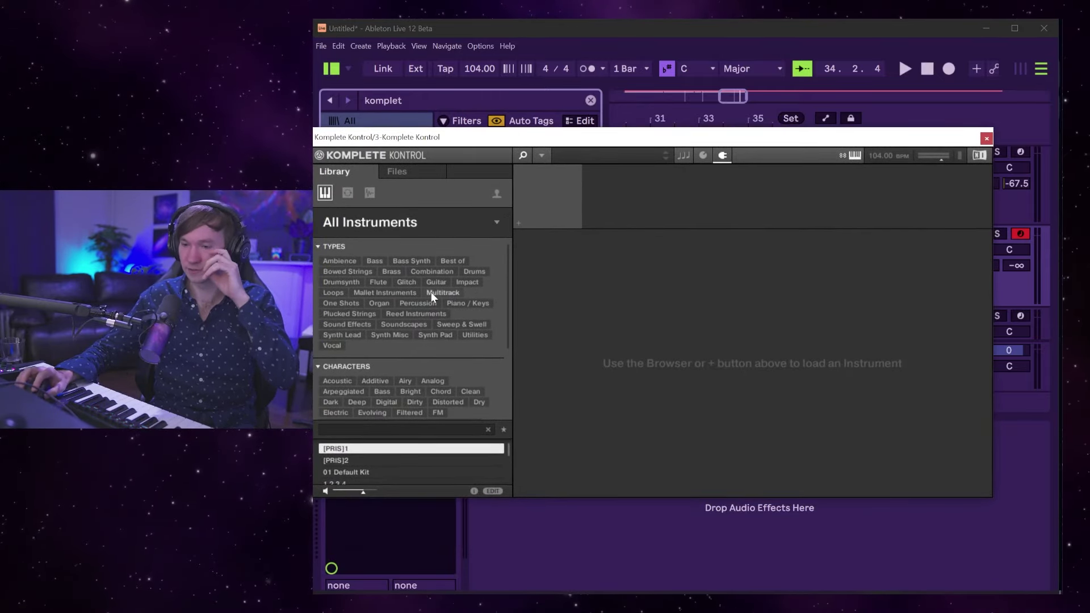
left_click(492, 229)
left_click_drag(443, 139, 470, 135)
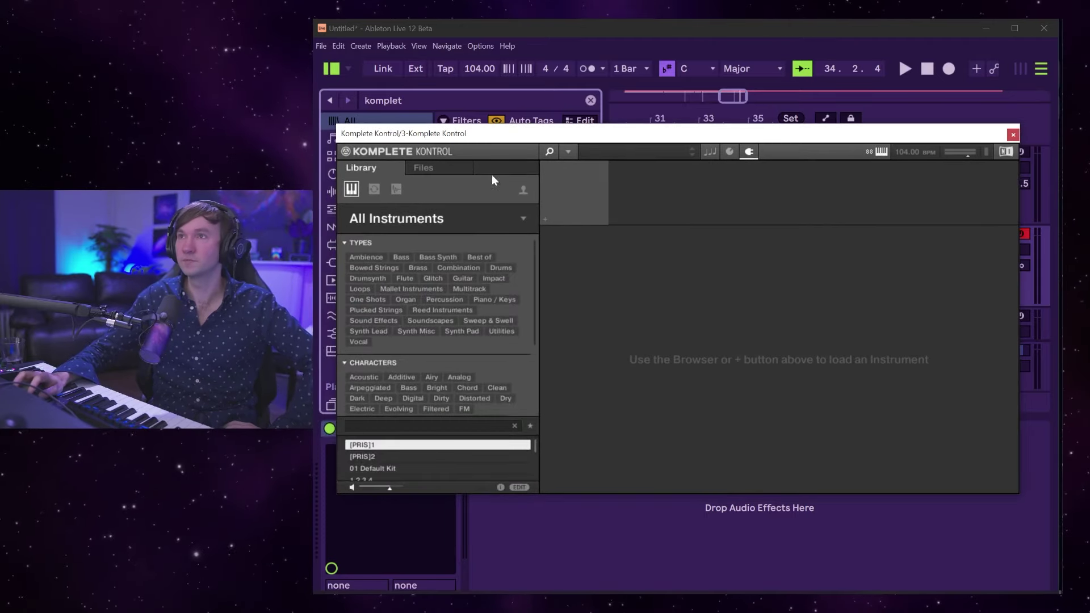
left_click(437, 220)
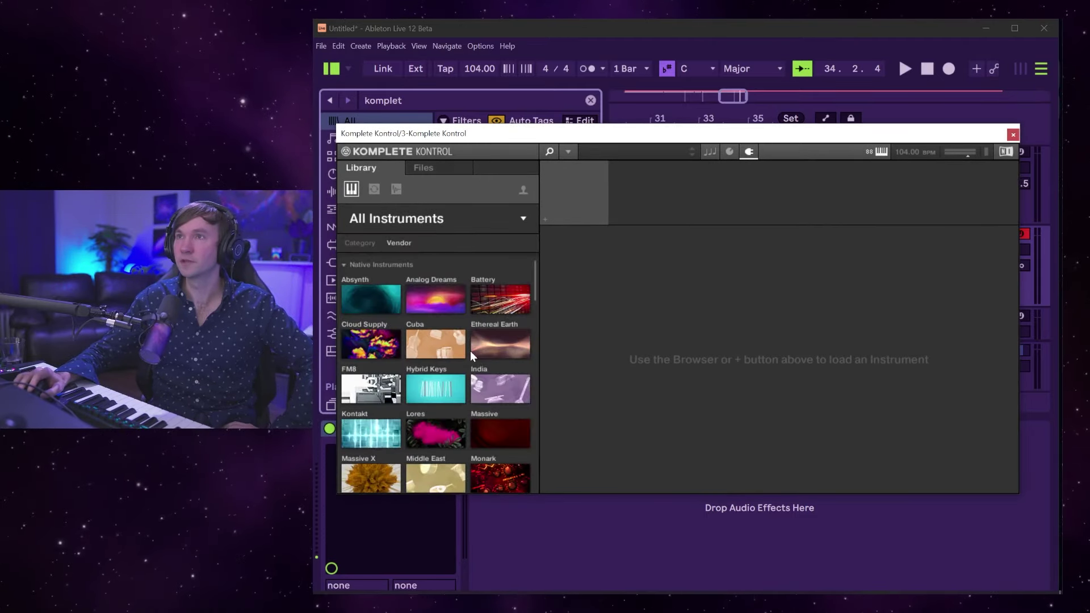
left_click(344, 265)
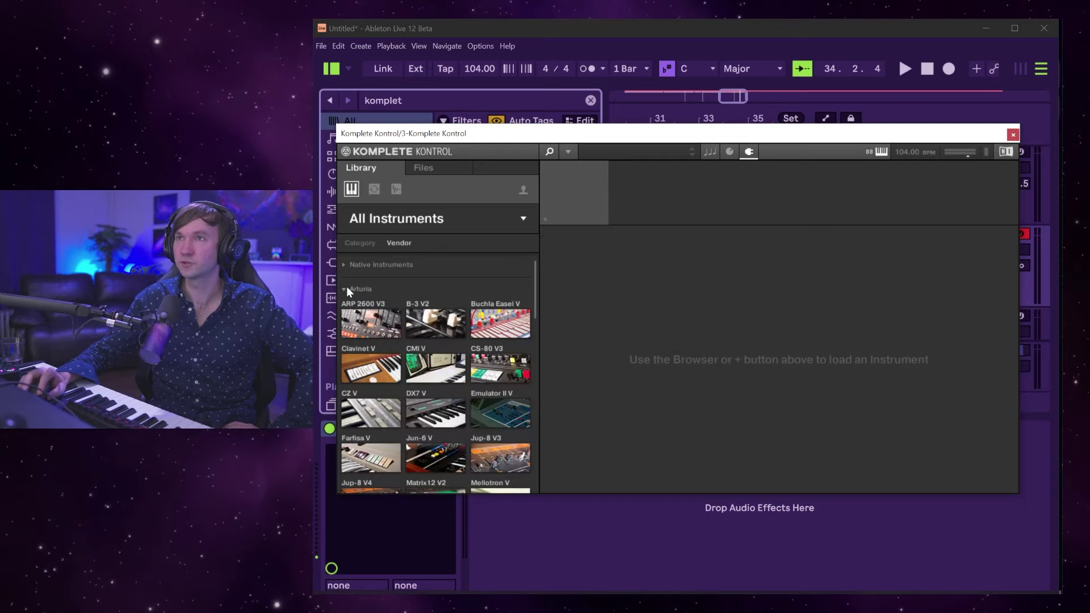
left_click(345, 314)
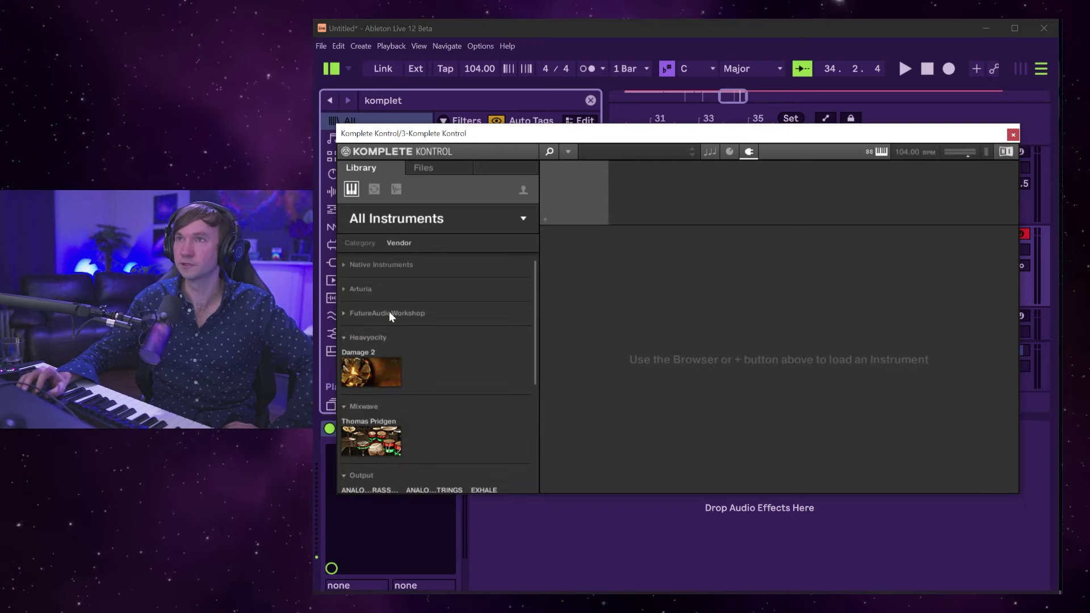
Collapse the Heavyocity and Mixwave groups, reach Output's Substance, and close the plugin window.
scroll(386, 313, "down", 1)
left_click(343, 306)
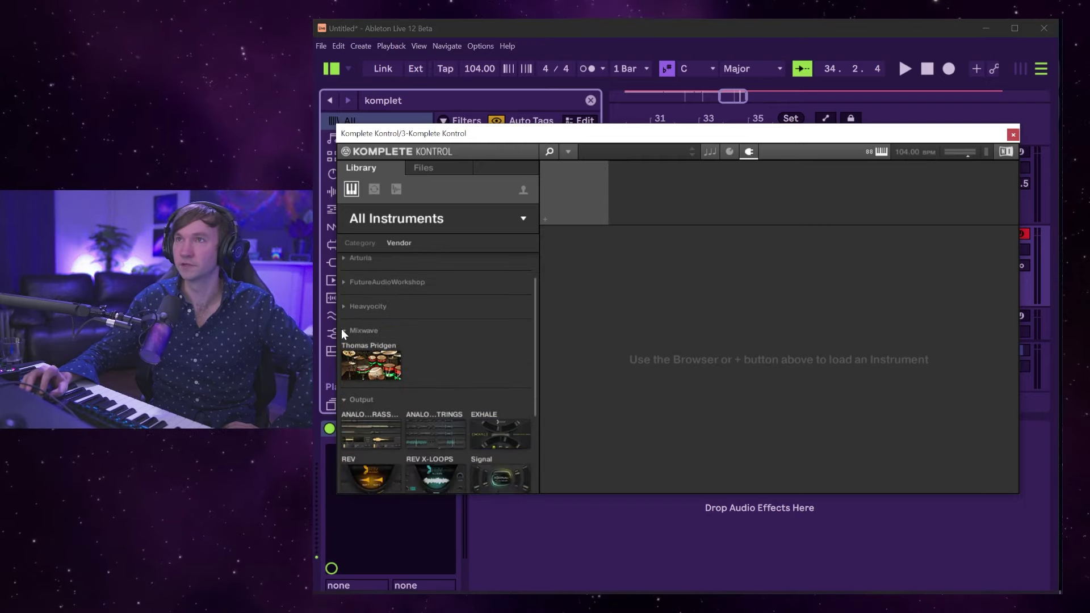
left_click(342, 329)
left_click_drag(536, 311, 537, 356)
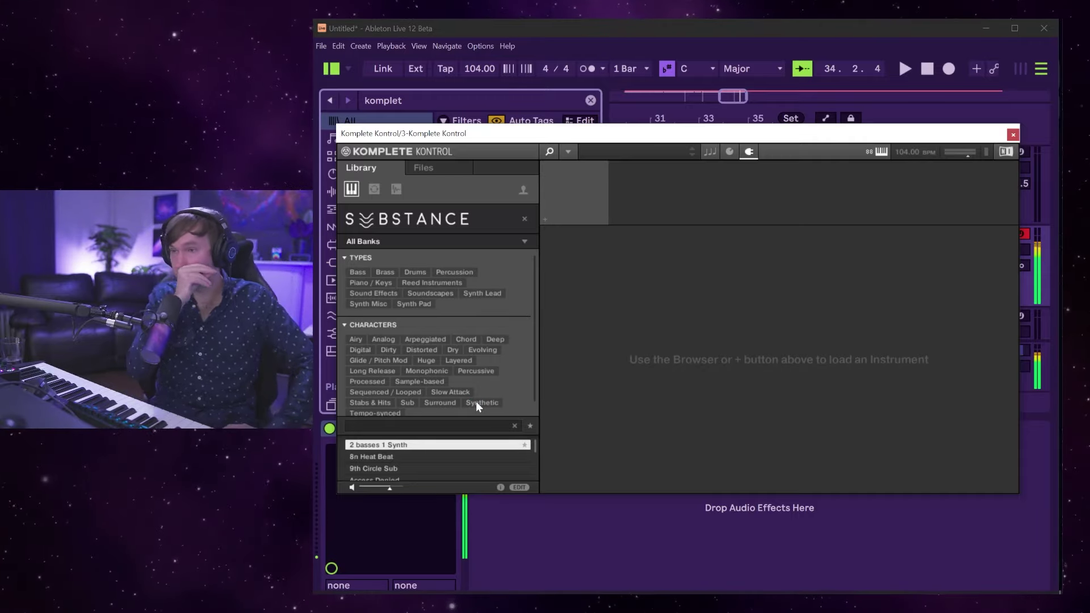
left_click(1013, 136)
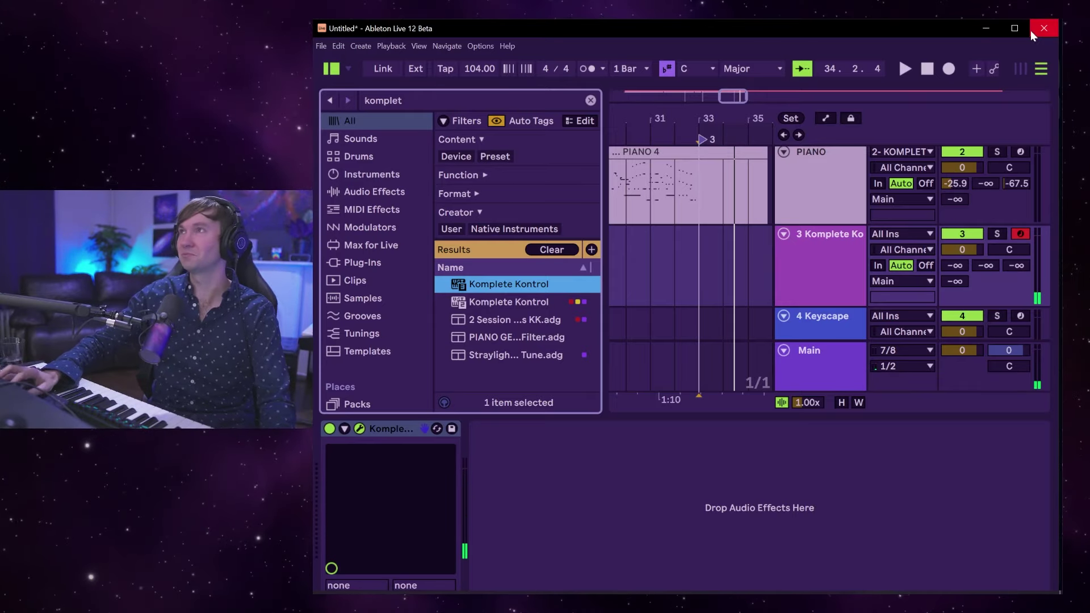
Minimize Live, play the Slaughter House video on YouTube, then minimize the browser.
left_click(991, 29)
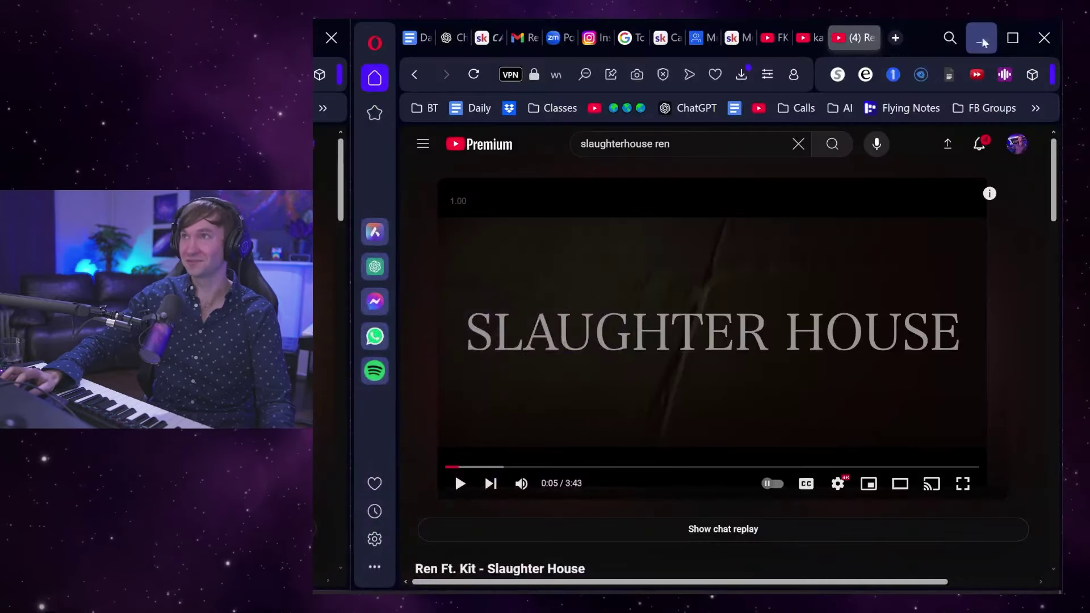
left_click(706, 355)
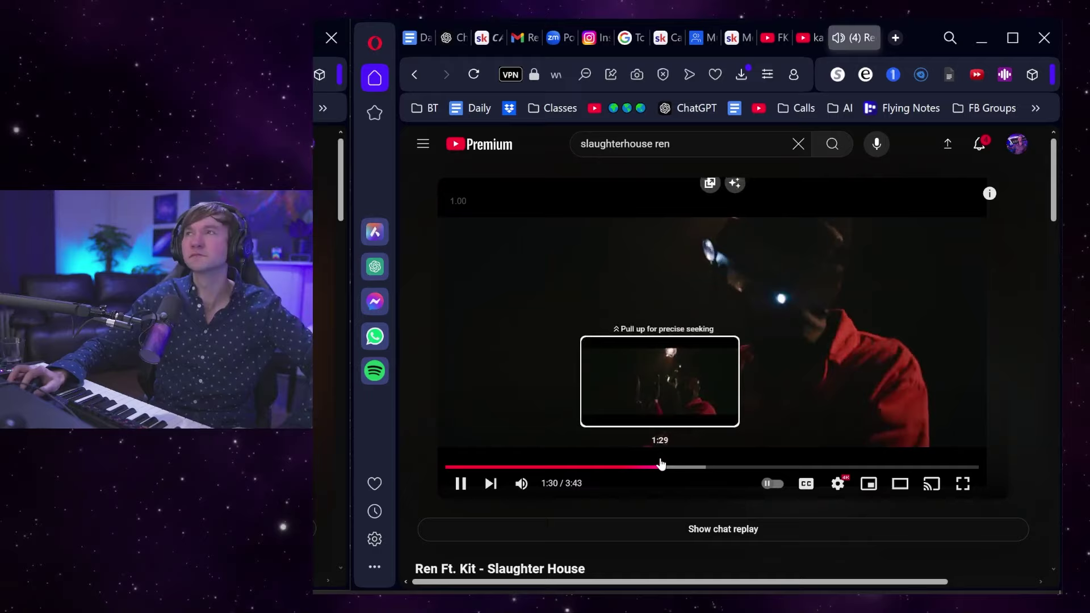
left_click(983, 38)
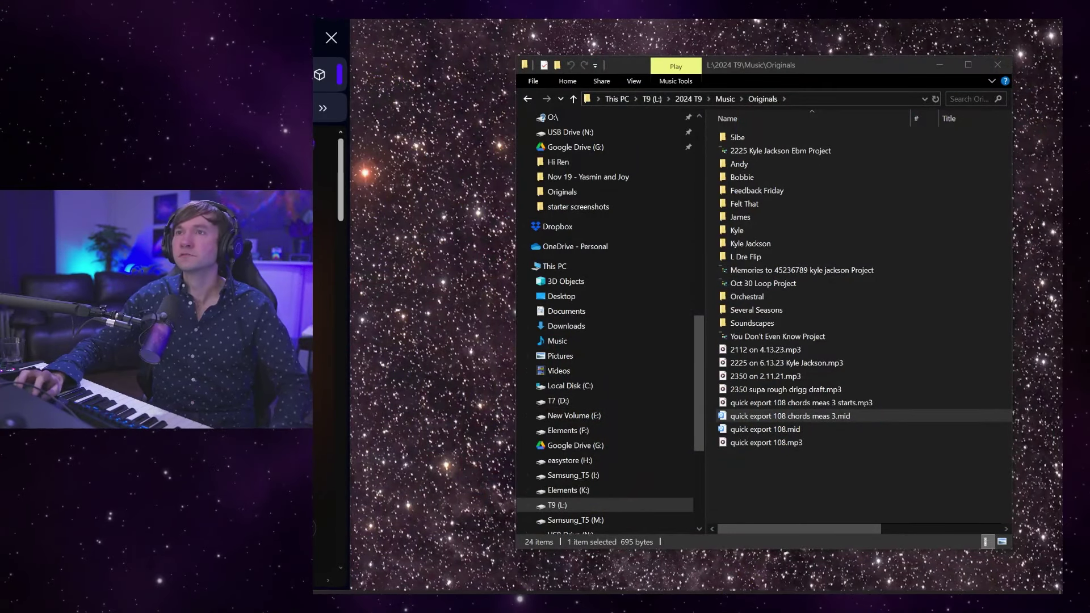
Move the Substance plugin window down, briefly play from bar 34, then switch to the YouTube video.
key("alt+Tab")
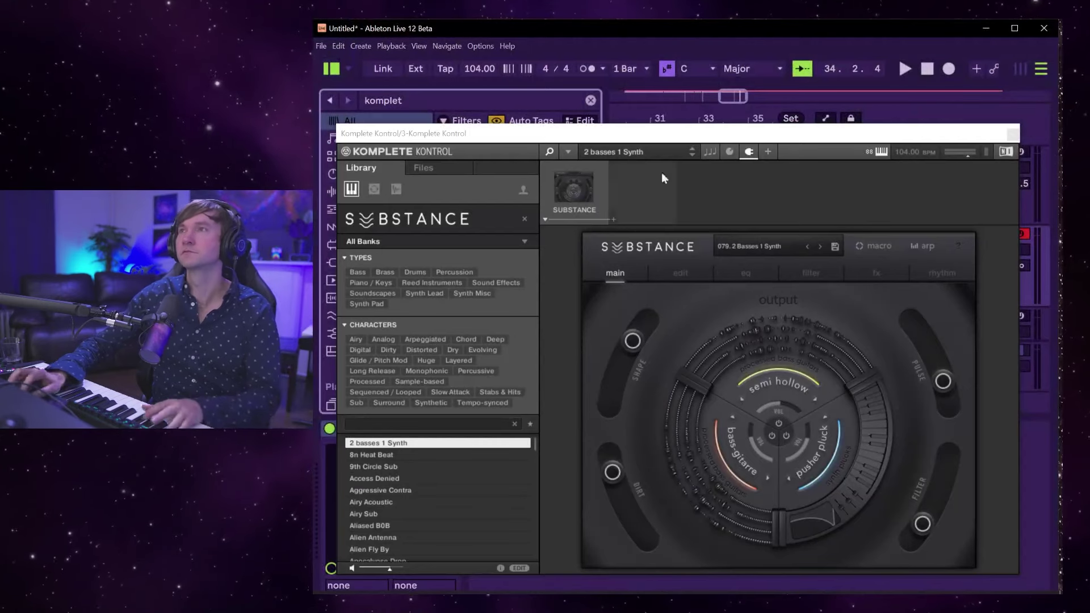
left_click_drag(902, 132, 888, 151)
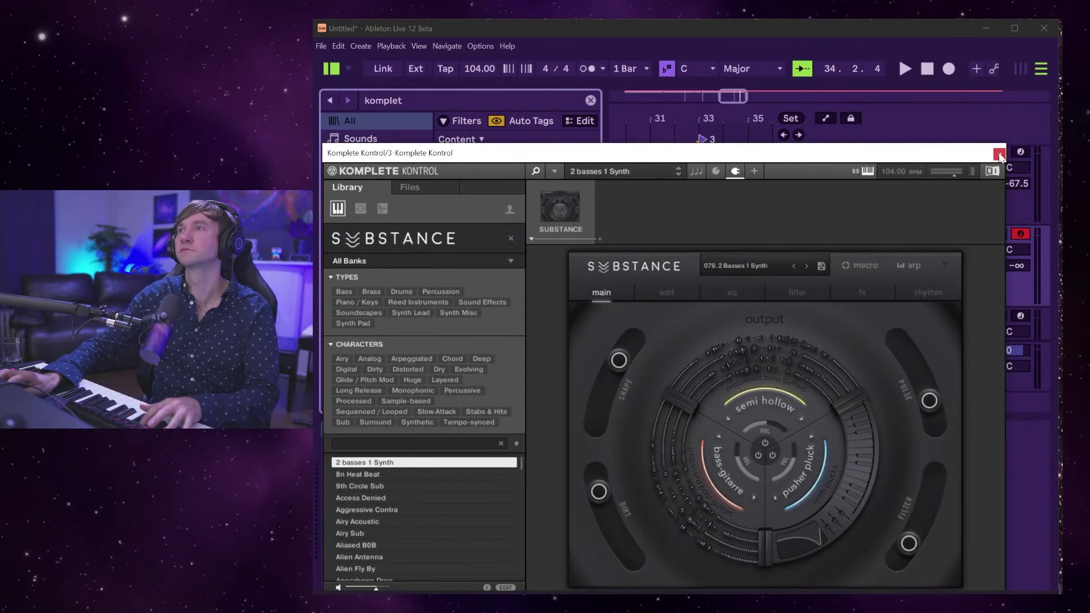
left_click_drag(965, 155, 967, 299)
left_click(714, 190)
key("space")
left_click(703, 194)
key("space")
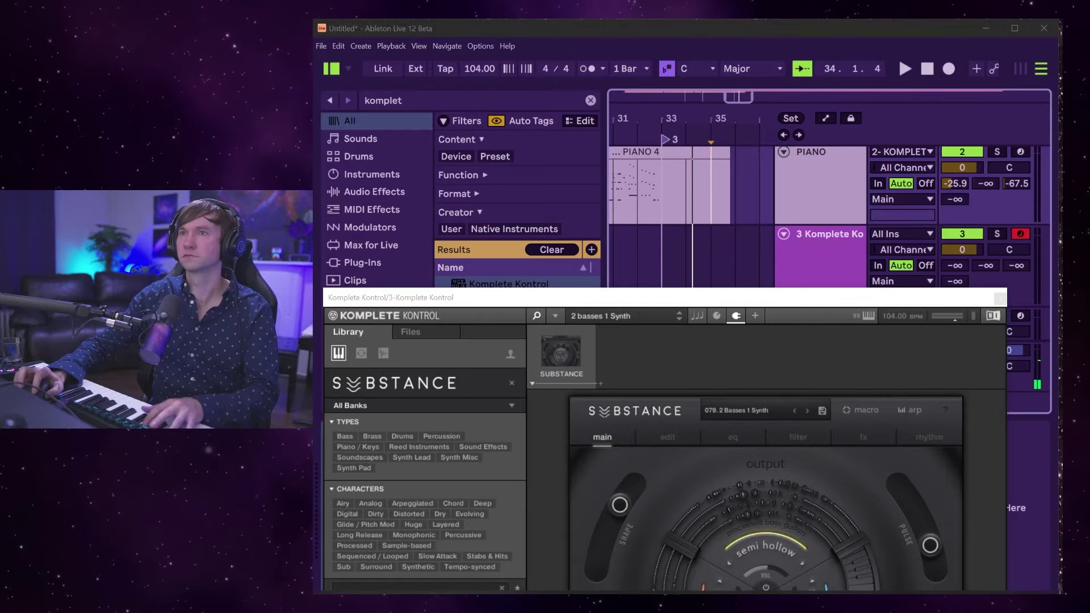
key("alt+Tab")
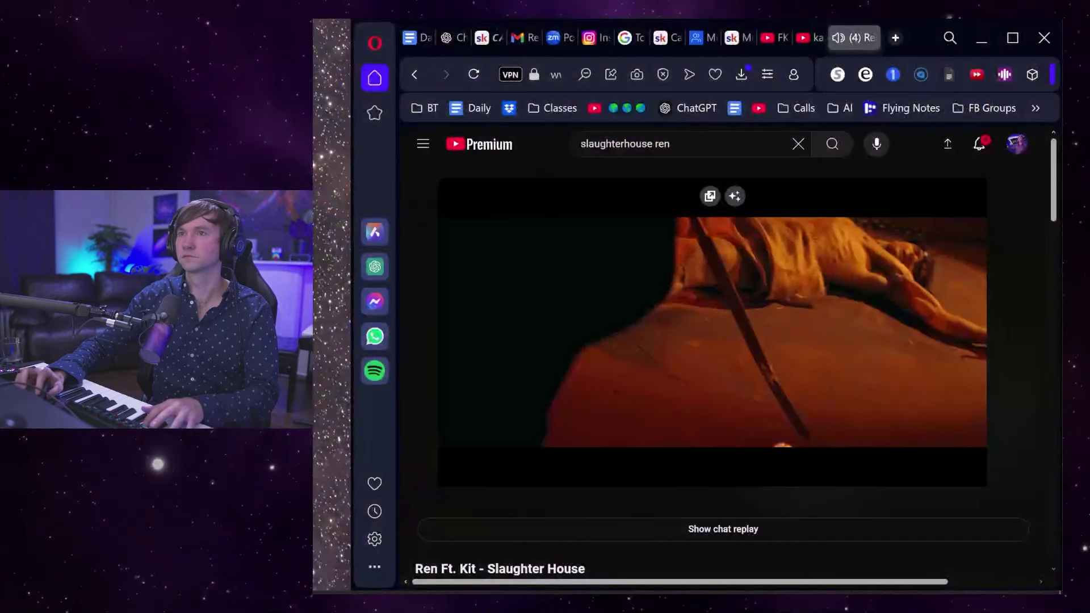
Switch from the Slaughter House YouTube page back to Ableton Live.
key("alt+Tab")
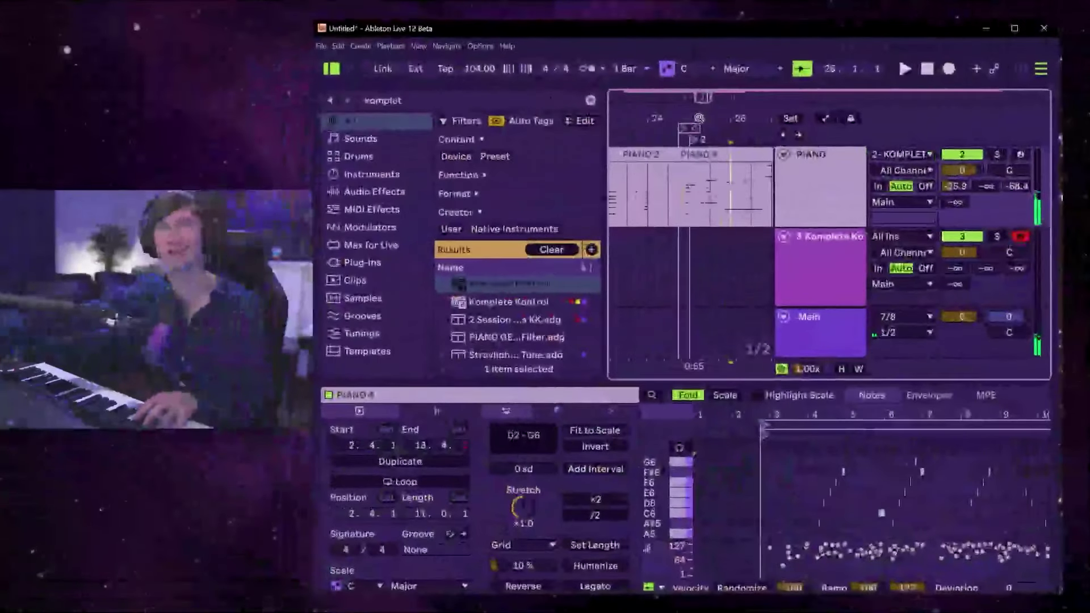
Audition the piano part, playing from around bar 26 and then from bar 30.
scroll(686, 181, "down", 2)
scroll(686, 180, "right", 3)
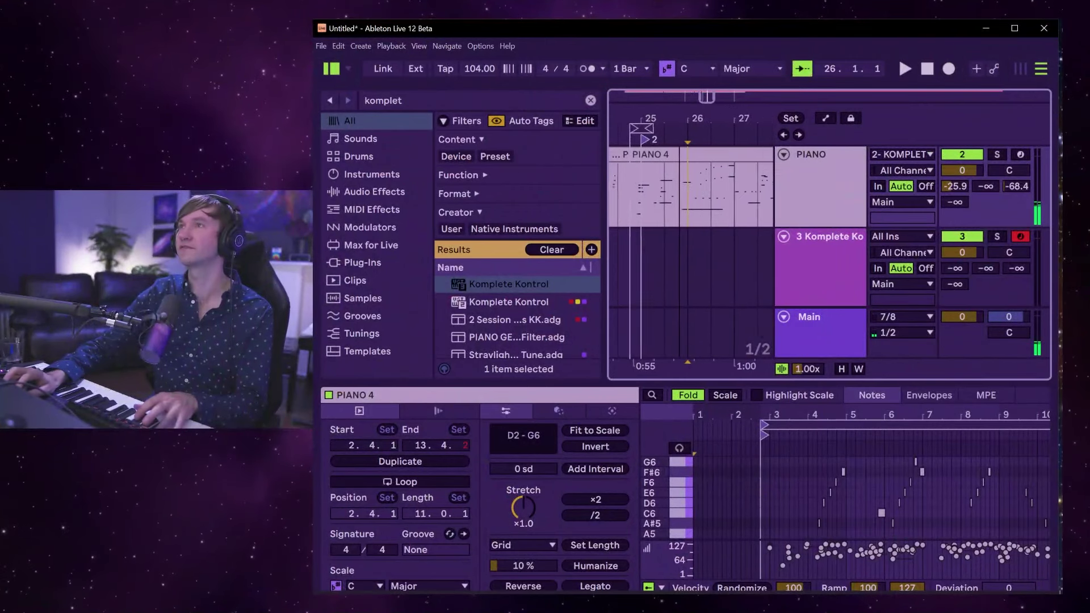
scroll(686, 180, "left", 1)
left_click(688, 181)
key("space")
left_click(724, 191)
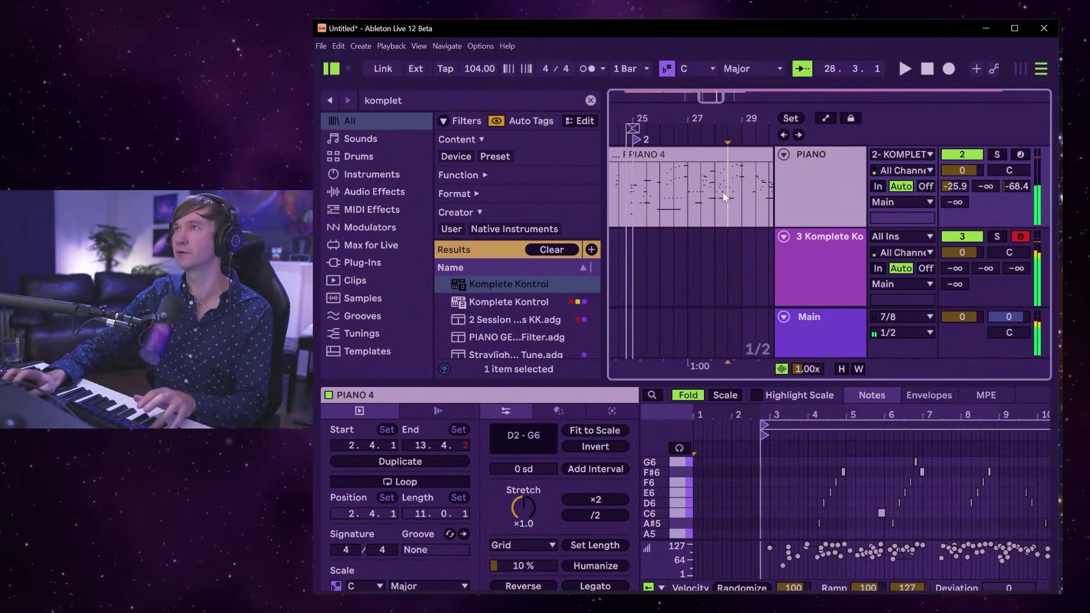
key("space")
key("space")
left_click(724, 192)
key("space")
key("space")
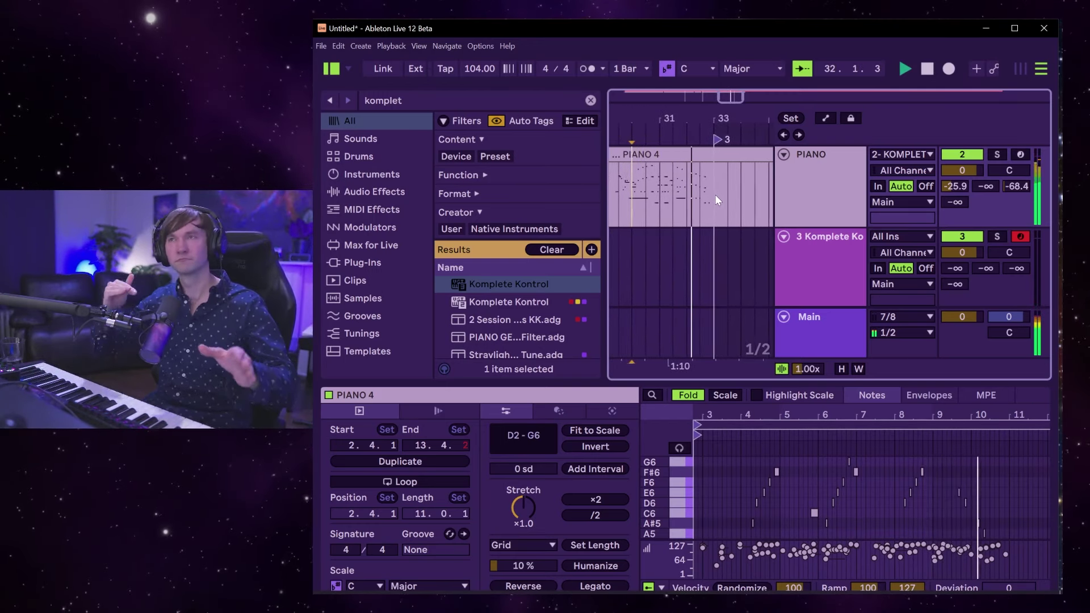
Select bars 31.3–33 of the PIANO 4 clip and loop them with Ctrl+L.
left_click(656, 186)
key("space")
key("space")
key("space")
left_click_drag(691, 192, 725, 196)
key("ctrl+l")
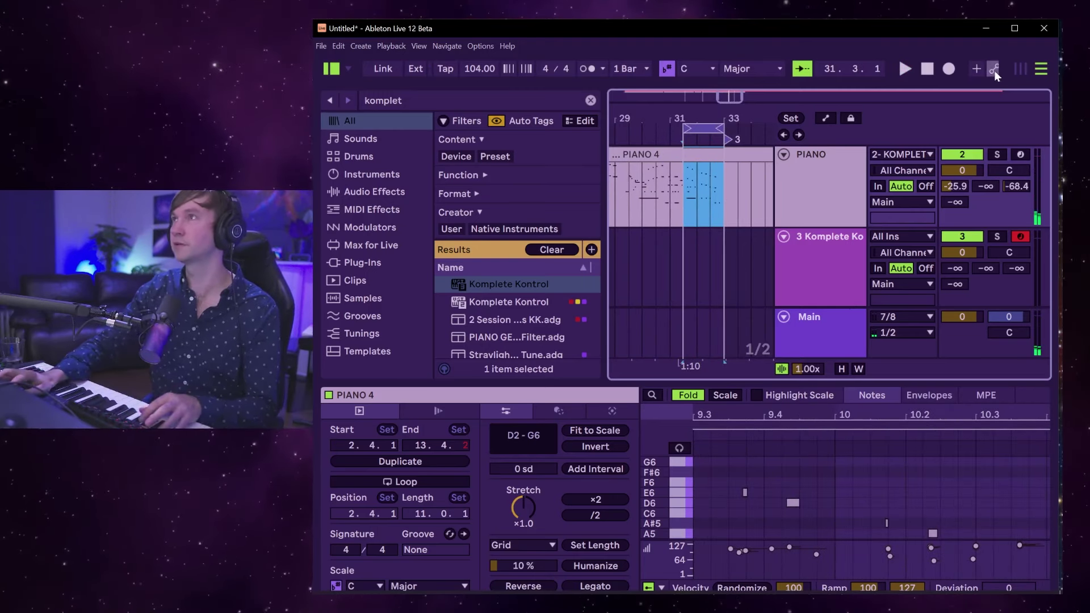
left_click_drag(864, 29, 923, 35)
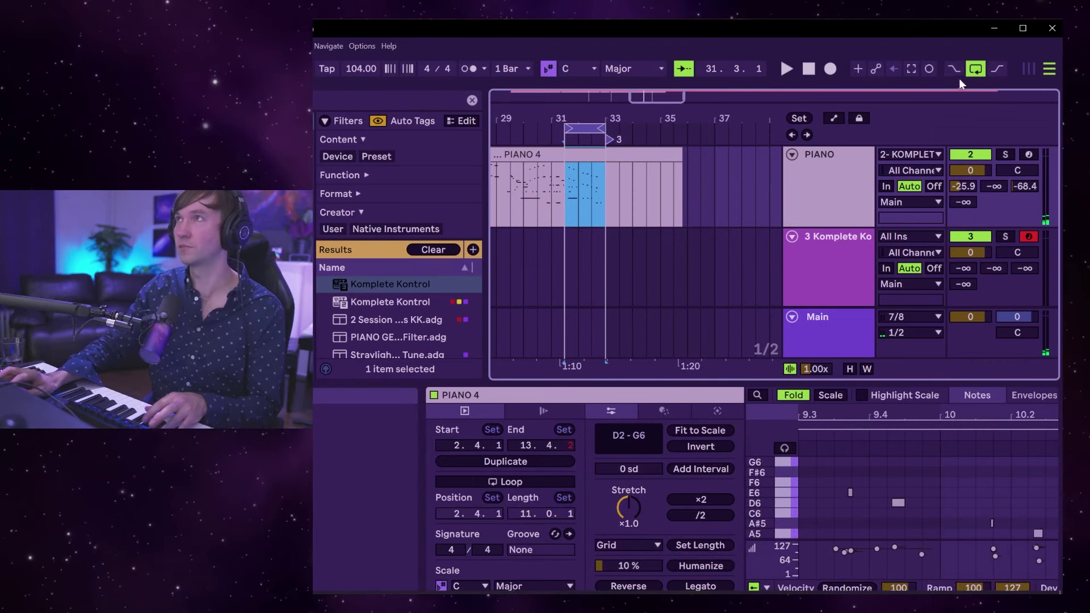
Enable Punch-In, disable Loop, and run a first recording pass from bar 29.
left_click(957, 70)
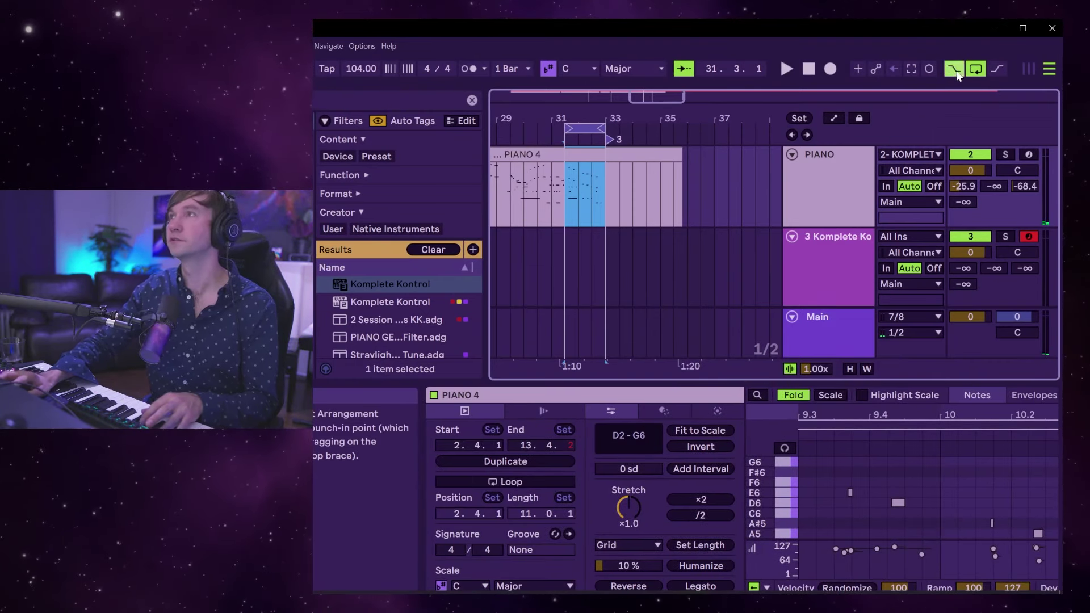
left_click(973, 68)
left_click(512, 196)
key("space")
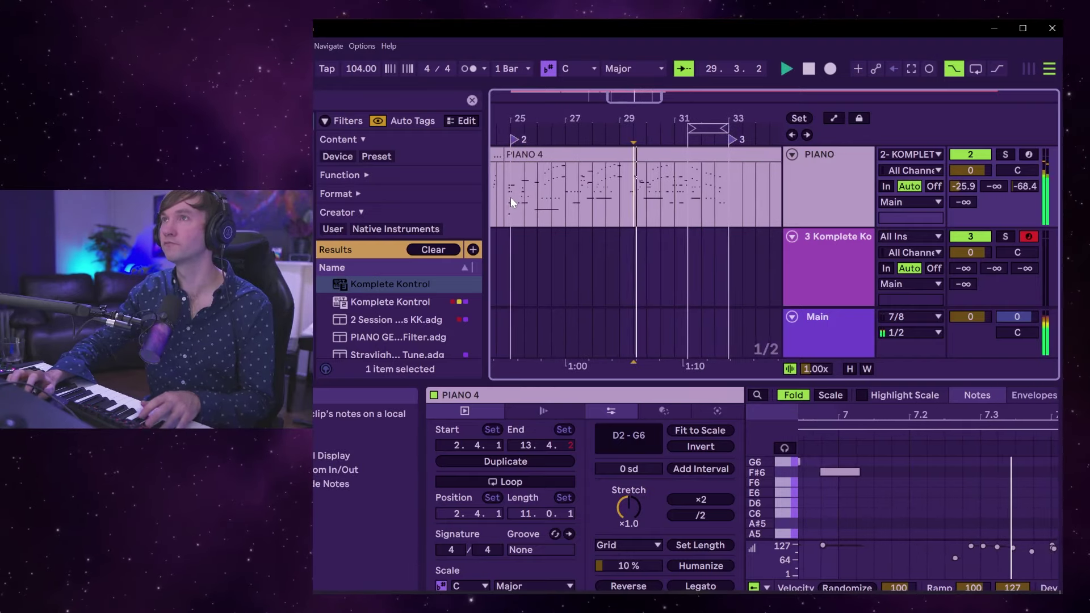
left_click(830, 68)
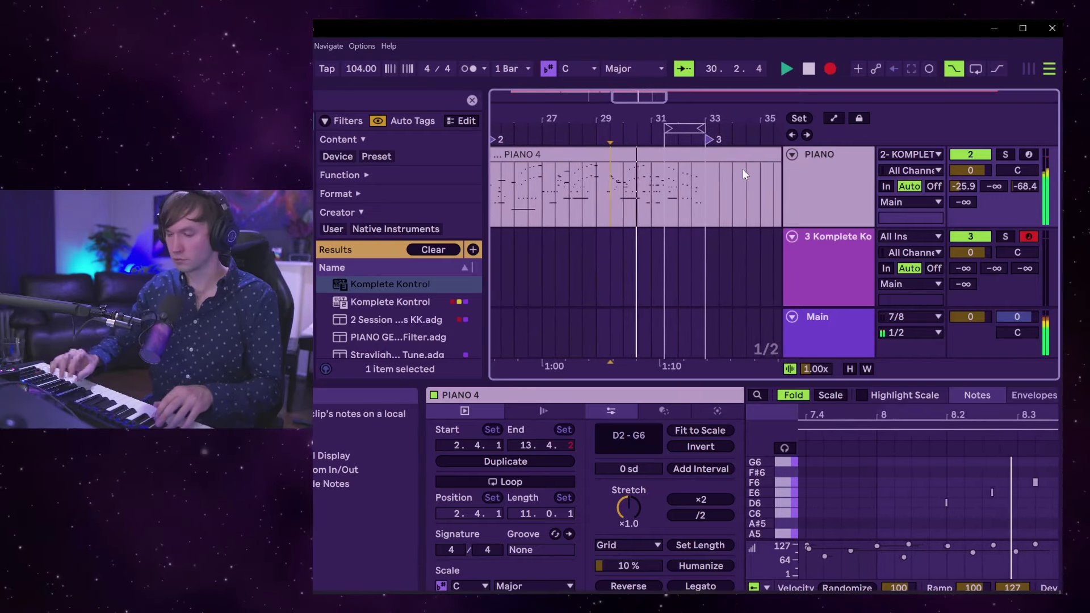
key("space")
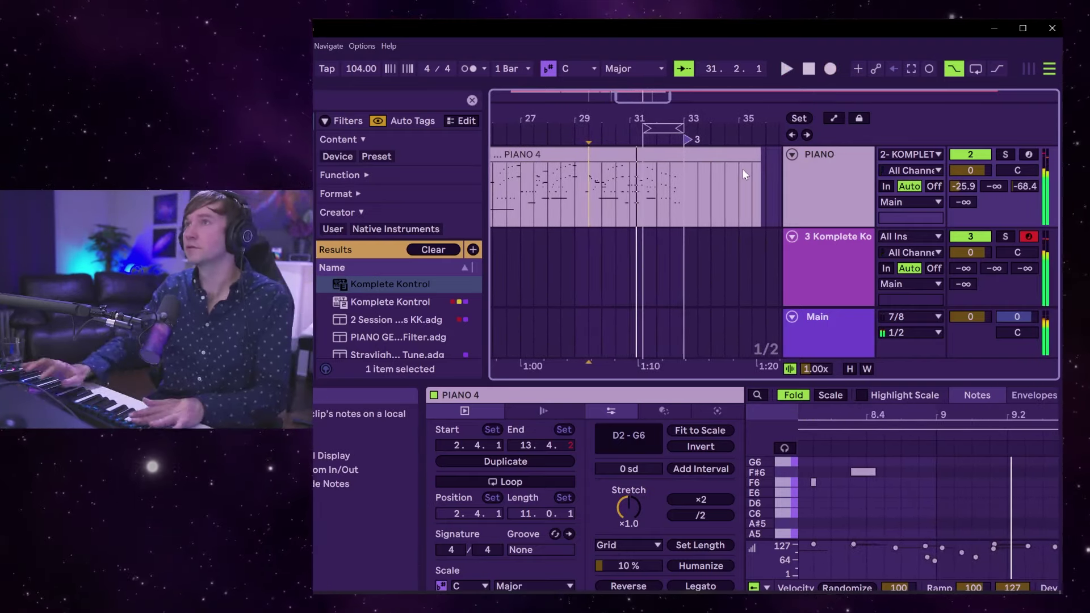
Arm PIANO, record a new piano take over bars 31–33, then re-arm track 3.
left_click(1029, 155)
key("space")
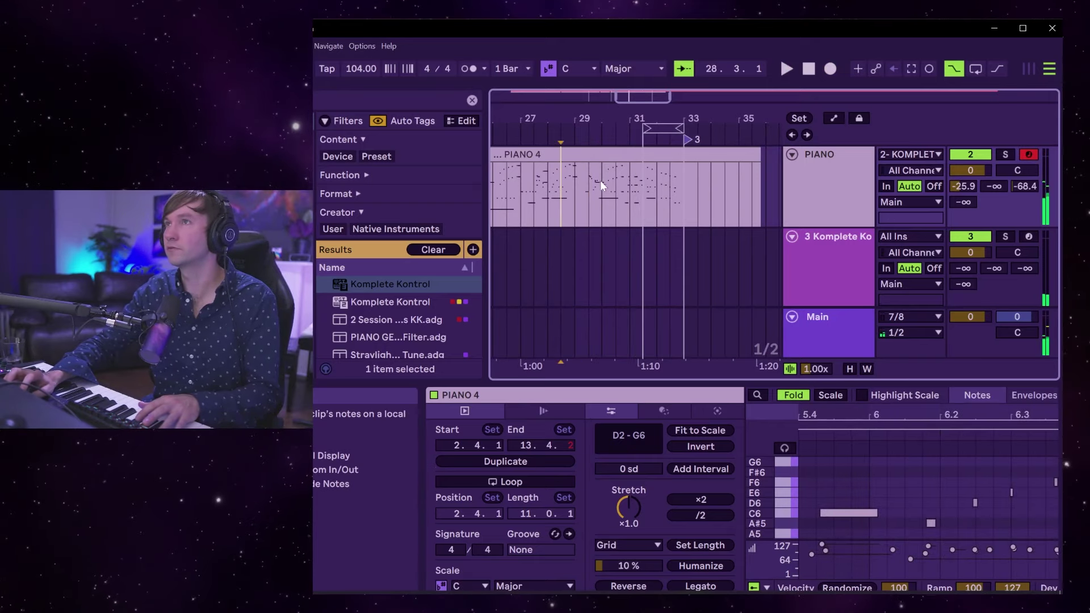
left_click(829, 68)
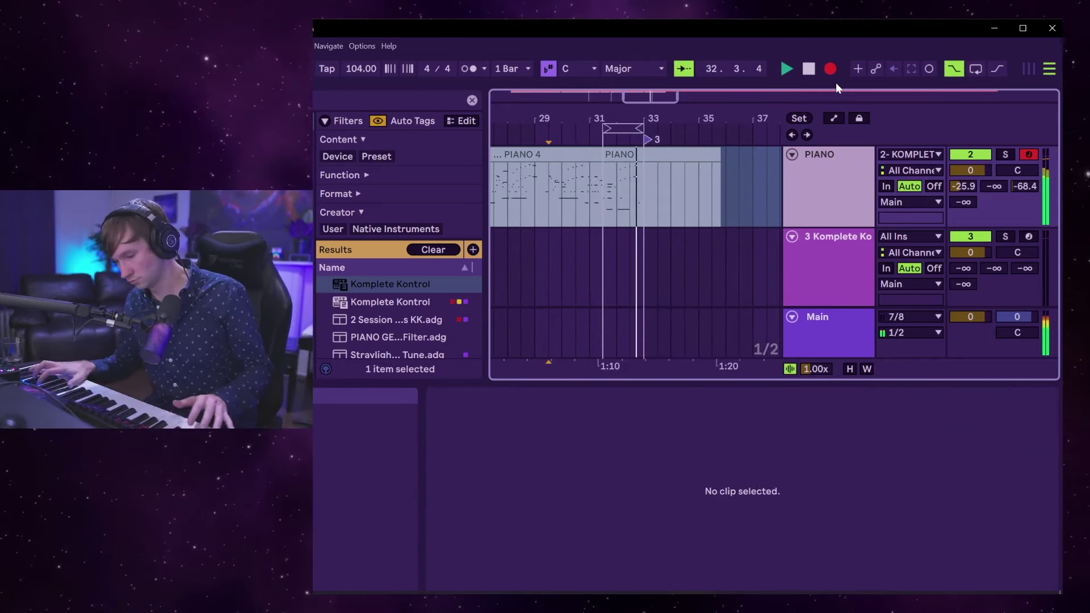
key("space")
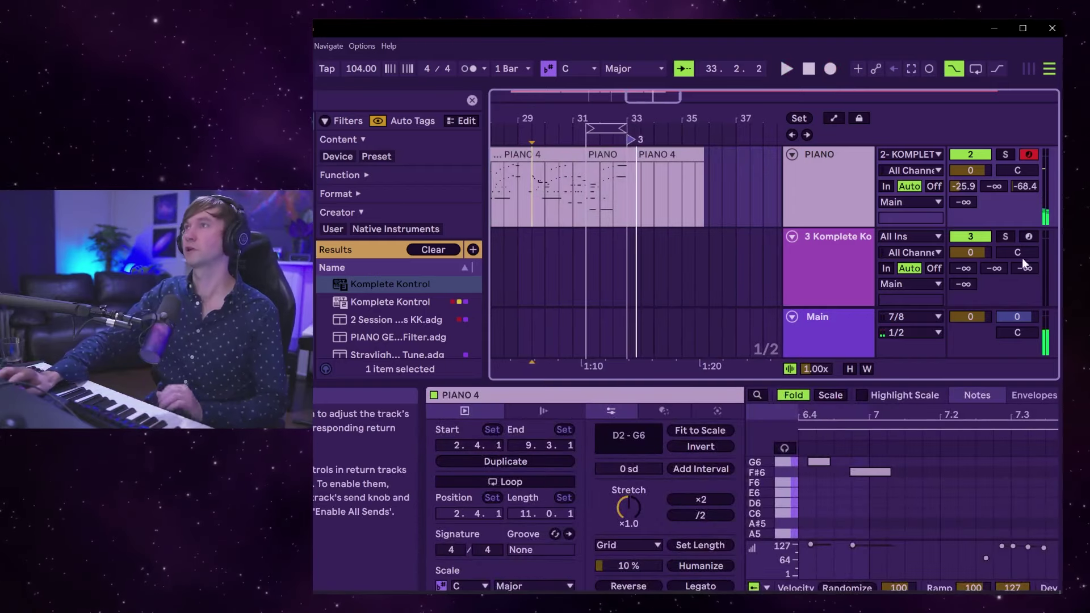
left_click(1029, 238)
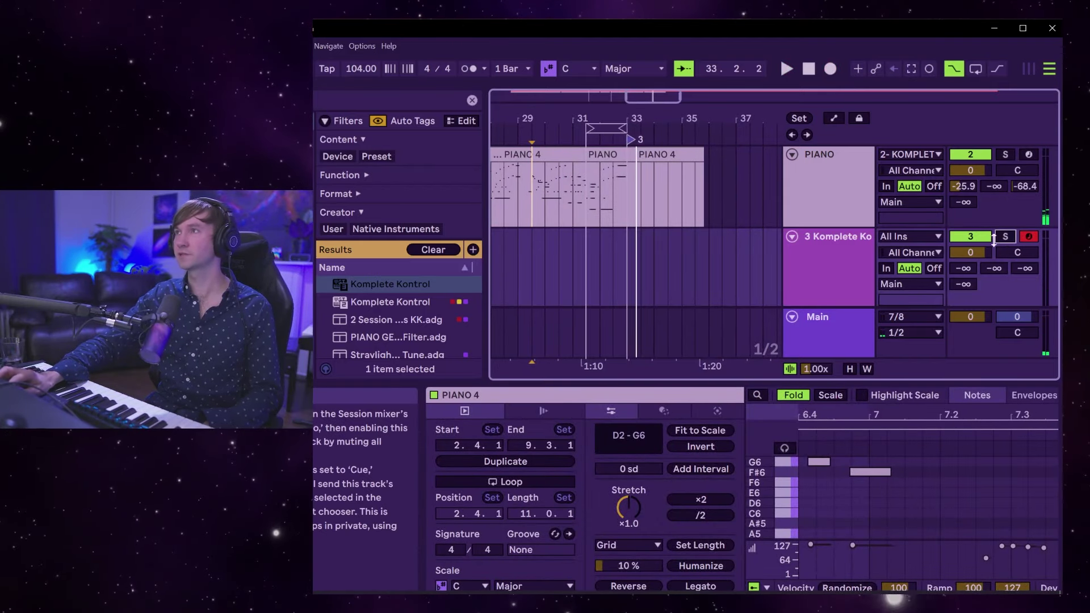
Rename track 3 to BASS with Ctrl+R.
left_click(850, 263)
key("ctrl+r")
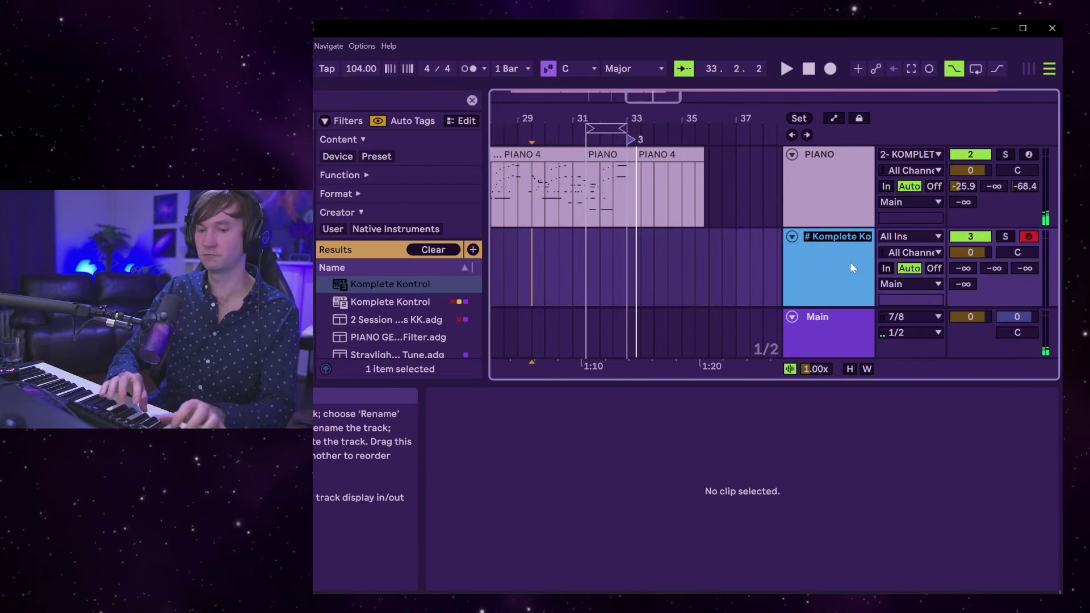
type("BASS")
key("Return")
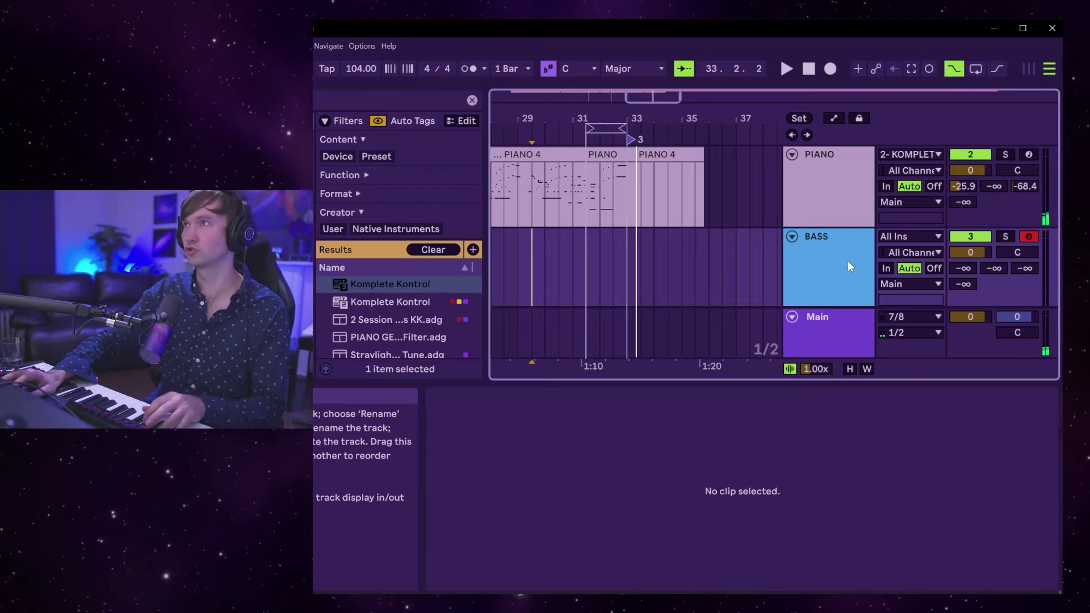
Record a bass part from bar 31 to about bar 36, then briefly replay it.
left_click(571, 266)
key("space")
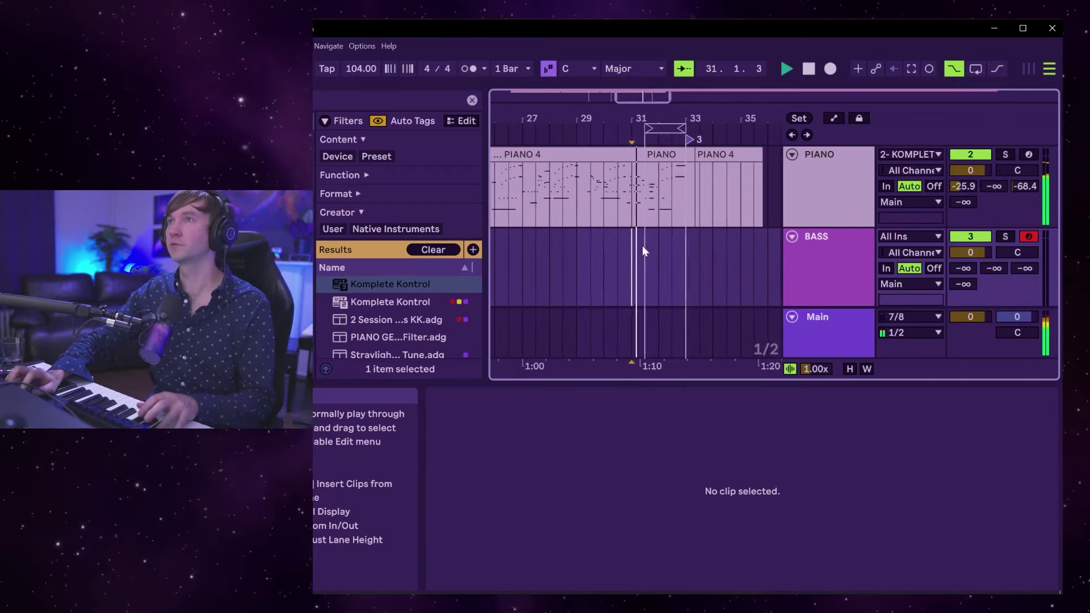
left_click(833, 69)
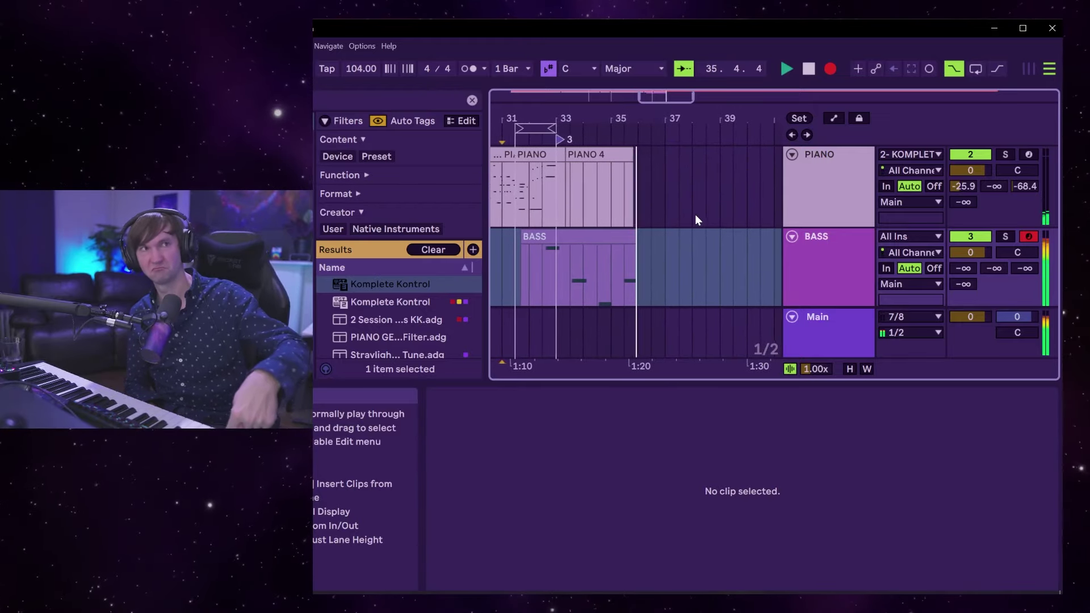
key("space")
key("space")
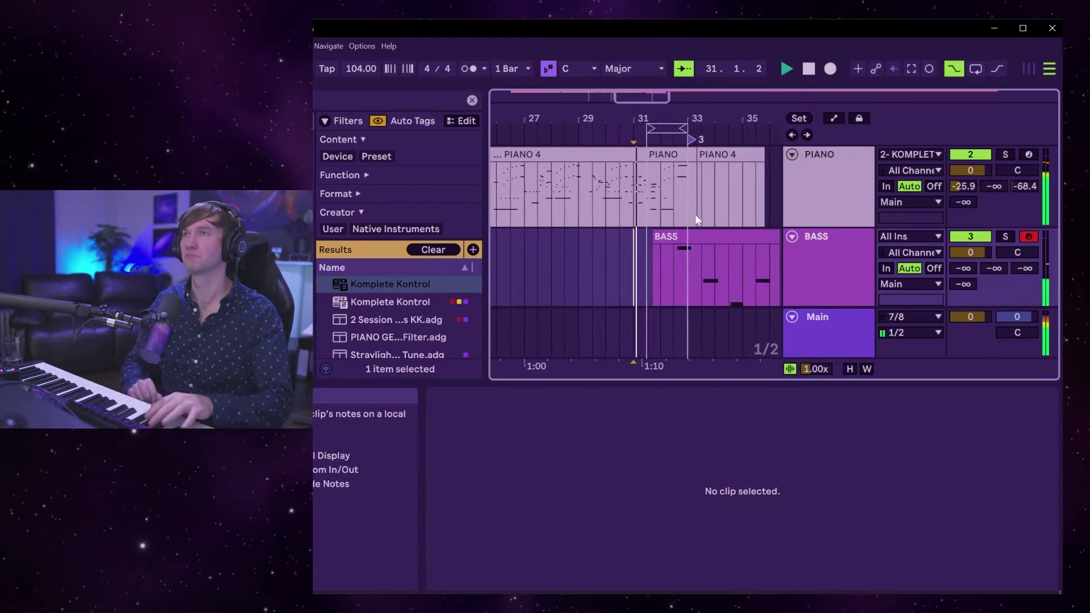
key("space")
scroll(903, 217, "up", 1)
scroll(903, 214, "up", 2)
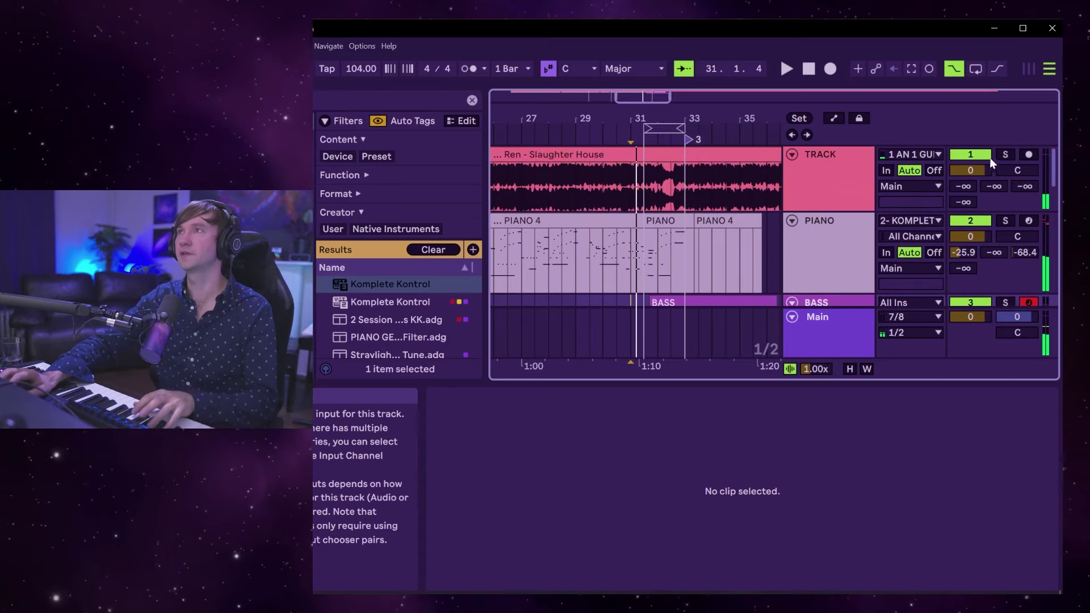
Solo the reference TRACK, play its Ren clip, then unsolo it.
left_click(1005, 155)
left_click(677, 175)
key("space")
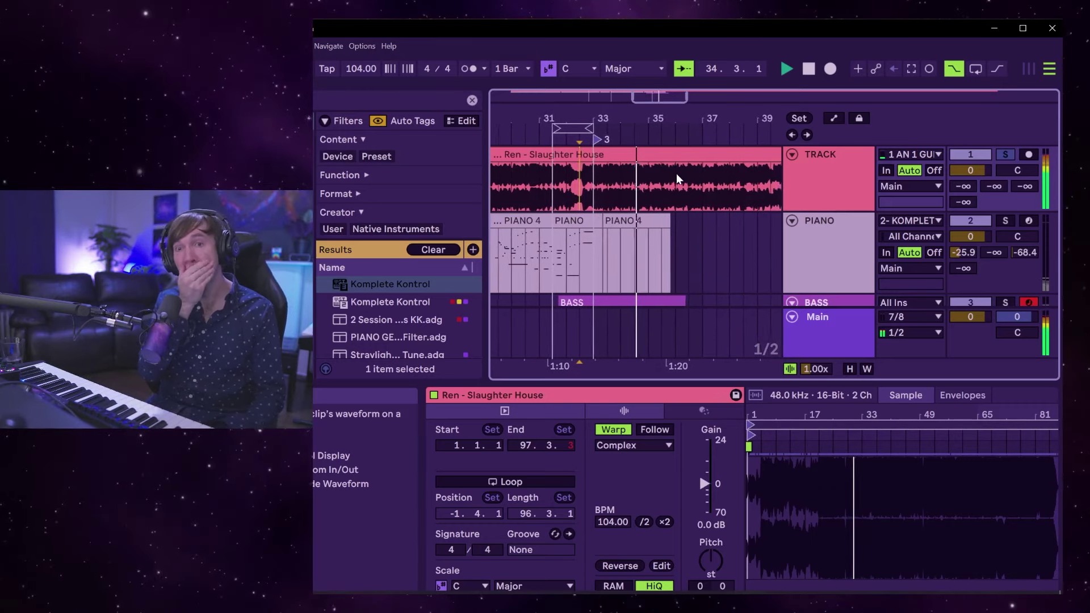
key("space")
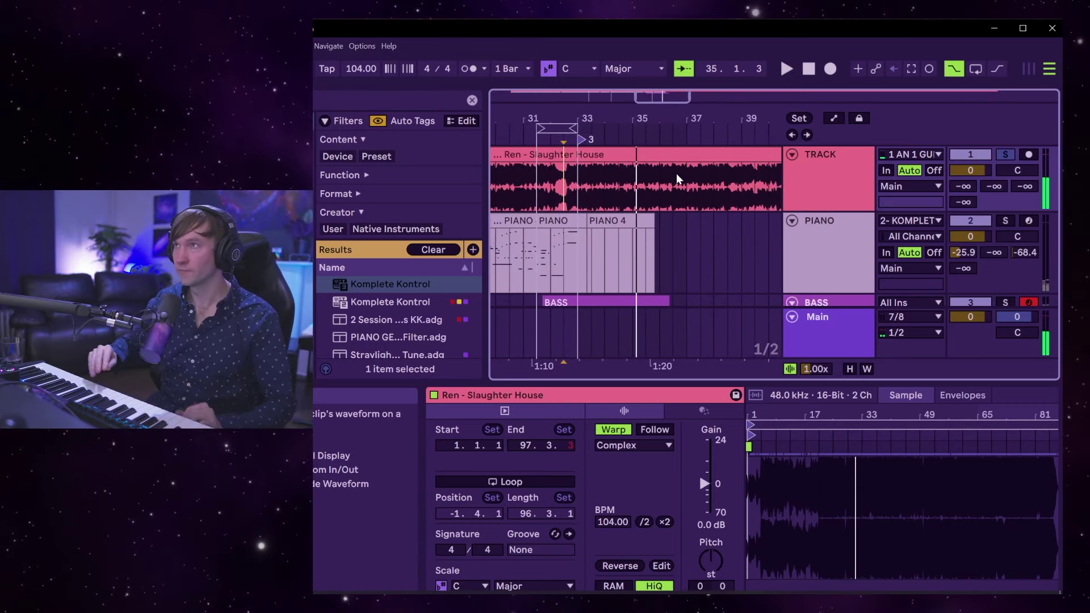
left_click(1006, 155)
Lower the BASS track volume from 0 dB to -9.6 dB and show its device chain.
scroll(991, 249, "down", 4)
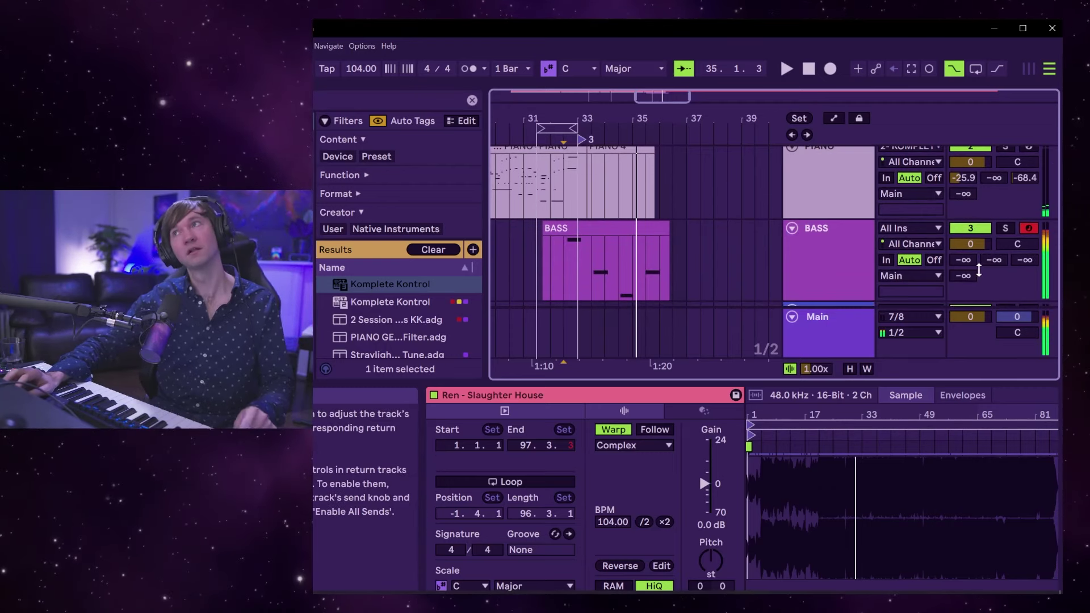
scroll(976, 270, "down", 2)
scroll(976, 270, "up", 1)
scroll(929, 265, "down", 1)
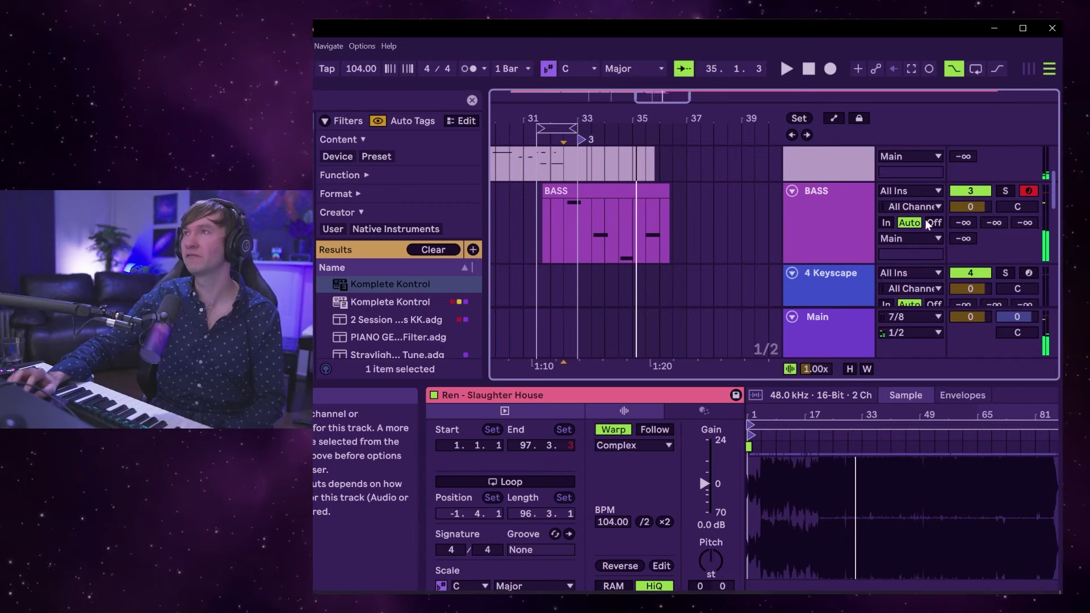
scroll(923, 223, "up", 1)
left_click_drag(970, 244, 970, 253)
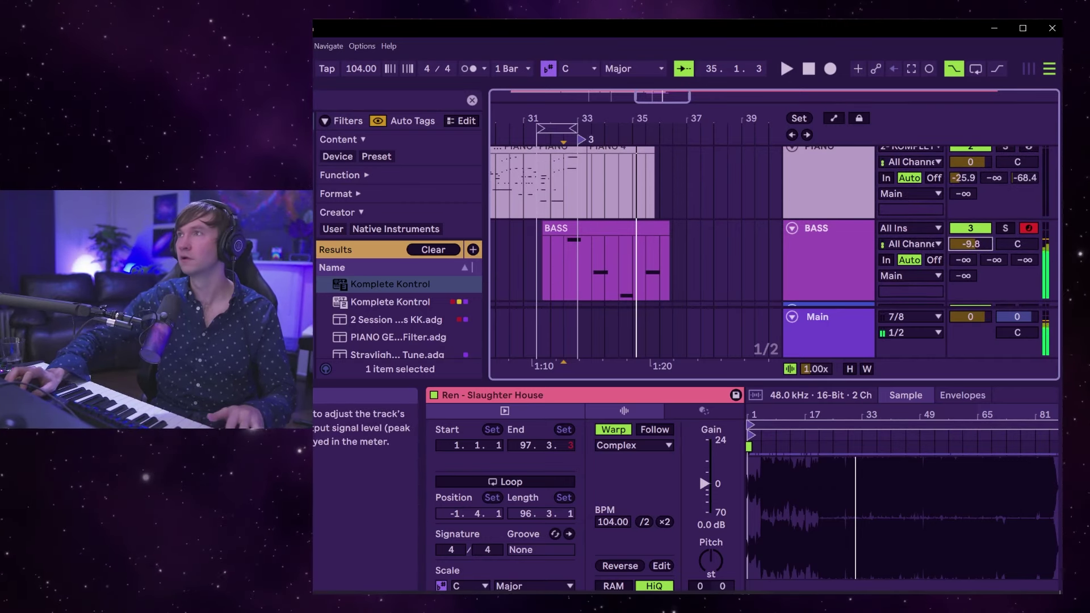
double_click(846, 230)
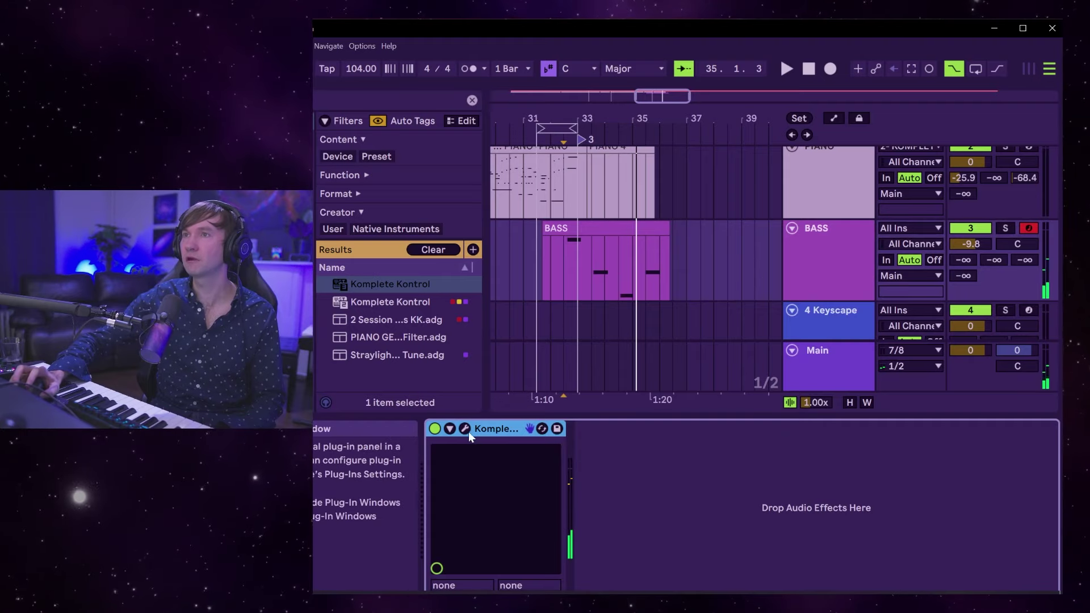
In Komplete Kontrol, set the Substance FILTER macro slightly lower, then close the plugin window.
left_click(465, 429)
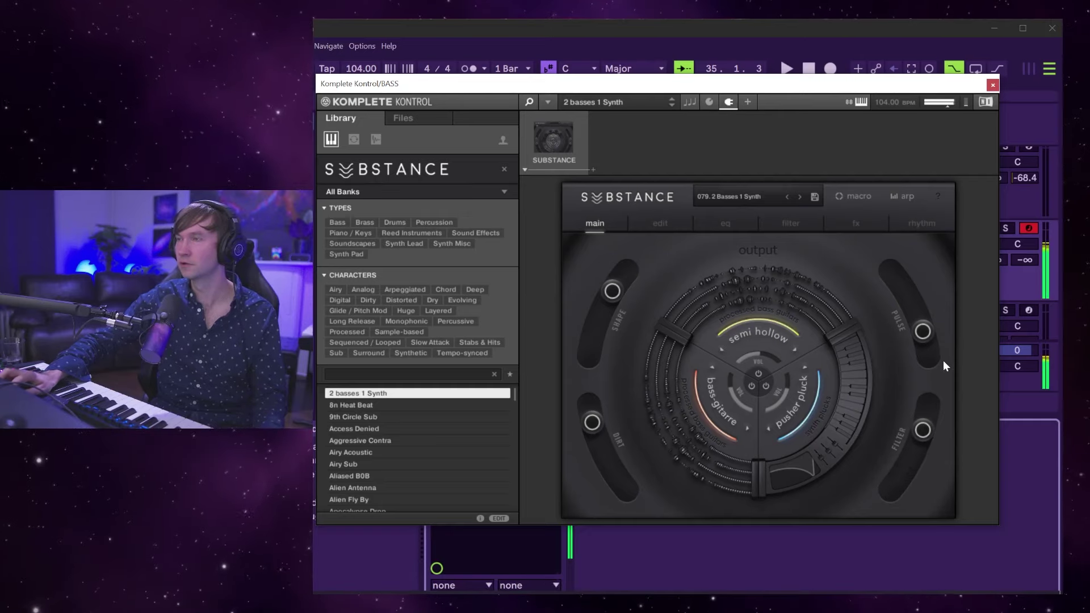
left_click_drag(922, 430, 890, 498)
left_click_drag(870, 533, 922, 441)
left_click_drag(943, 398, 927, 319)
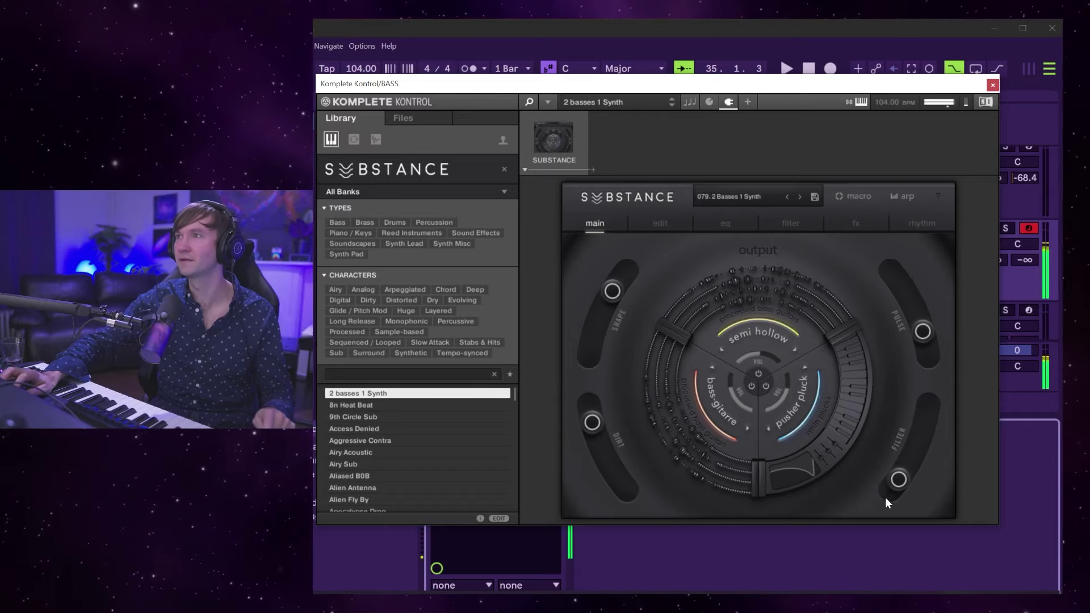
left_click_drag(917, 460, 900, 481)
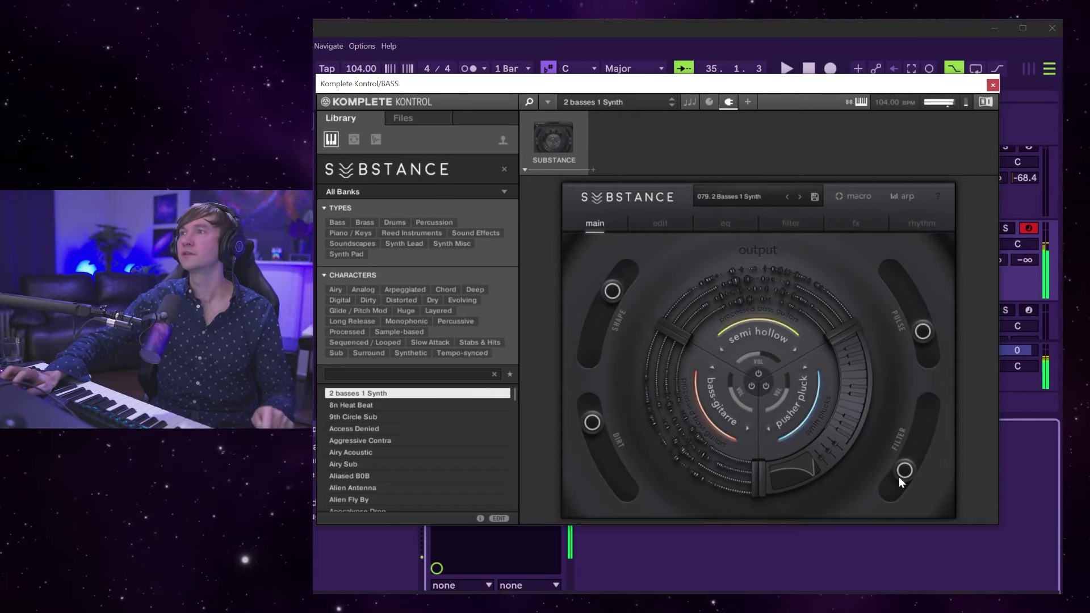
left_click(993, 84)
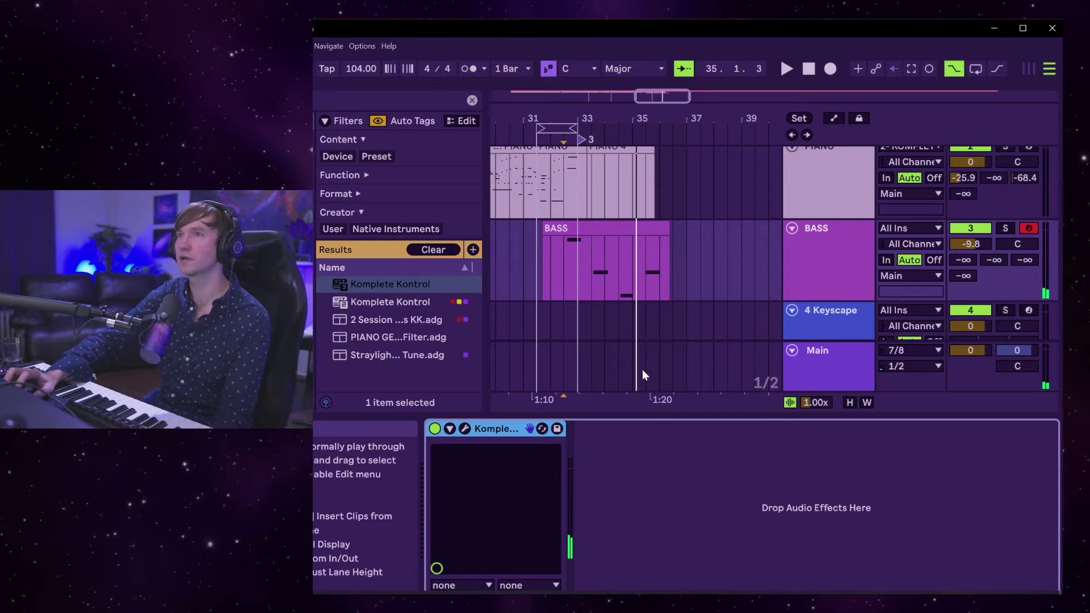
Add Auto Filter after Komplete Kontrol on BASS and set its Freq to 326 Hz.
key("ctrl+f")
type("filter")
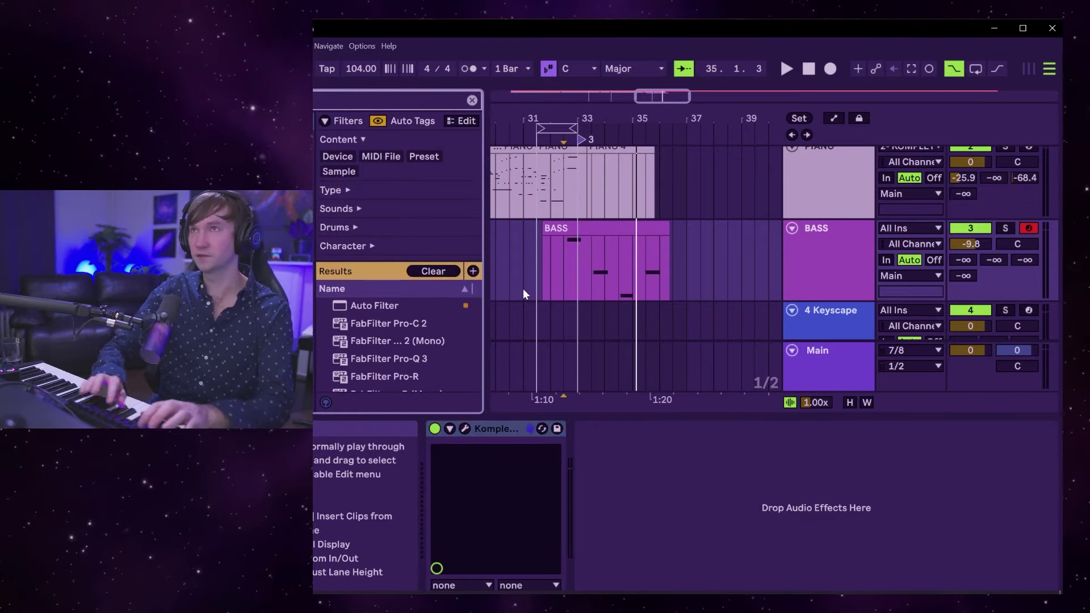
left_click(414, 302)
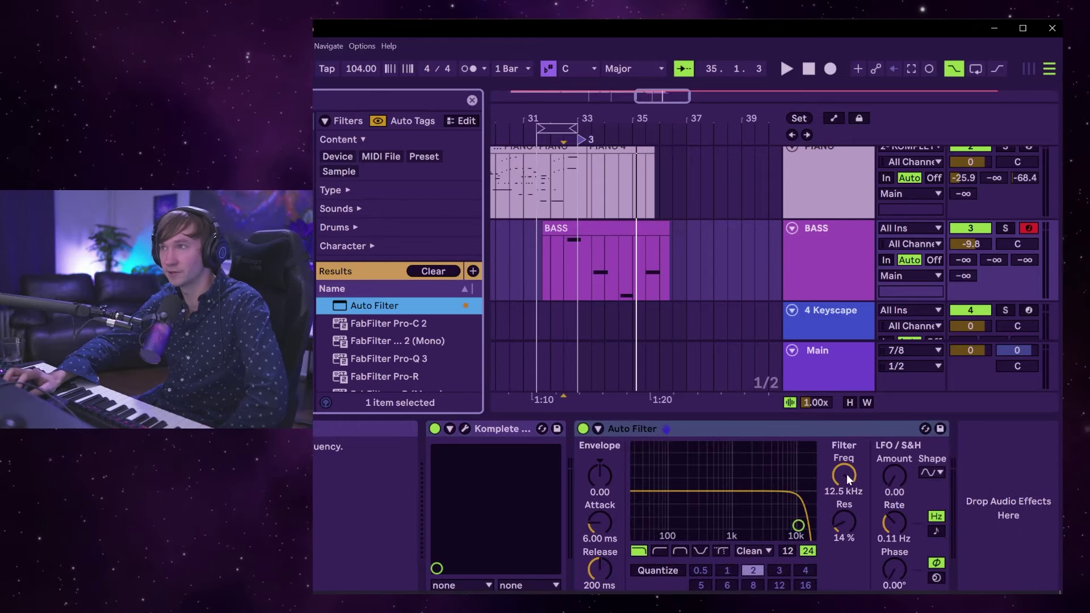
left_click_drag(850, 476, 850, 521)
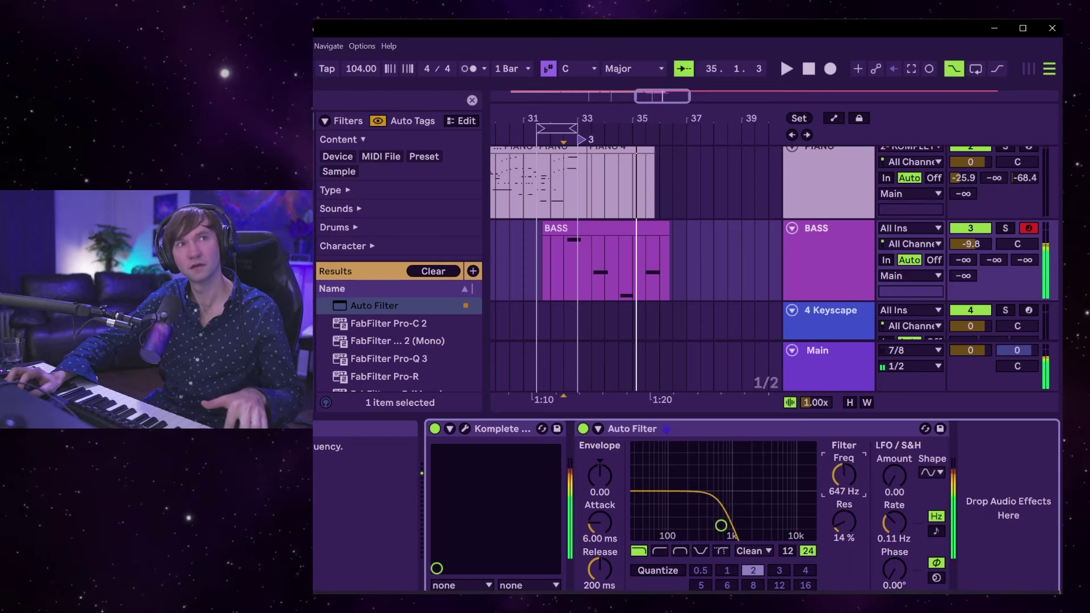
left_click_drag(850, 544, 850, 584)
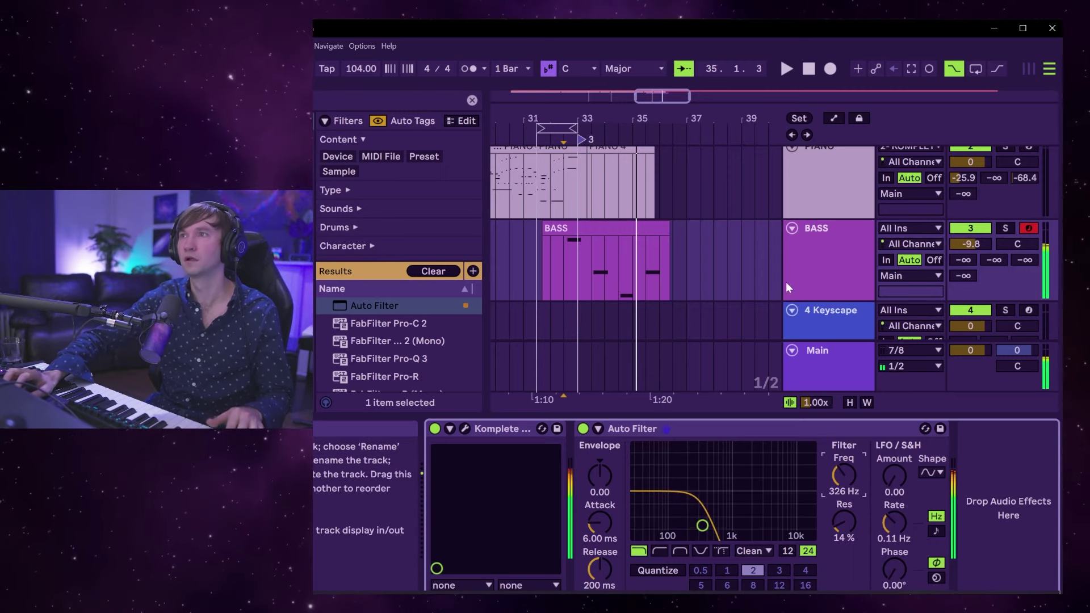
scroll(778, 308, "up", 4)
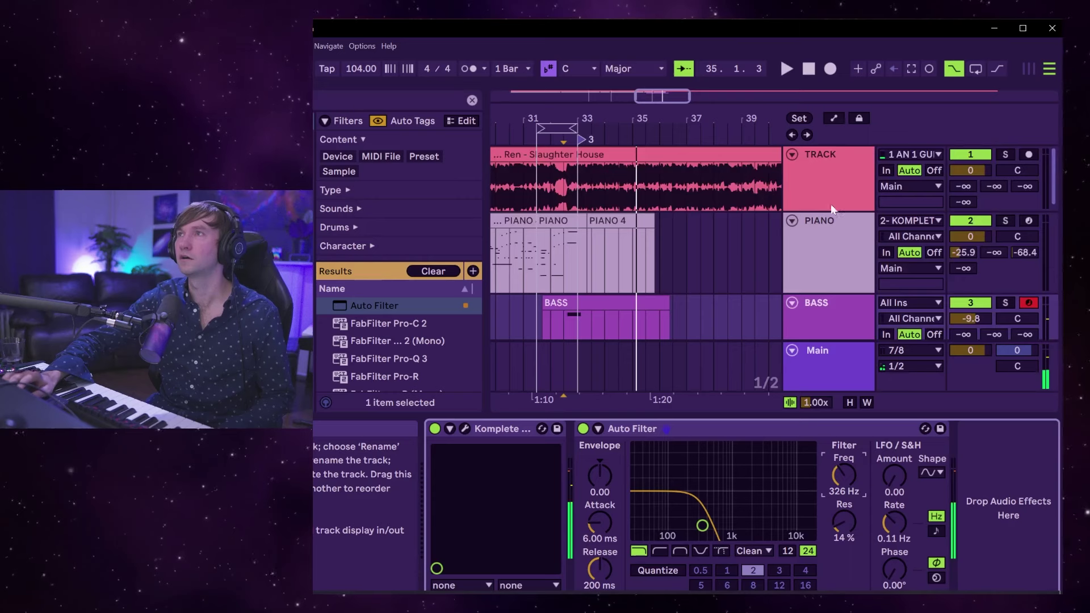
Load Acon Digital Remix onto the TRACK track and move its stem mixer window aside.
left_click(818, 183)
key("ctrl+f")
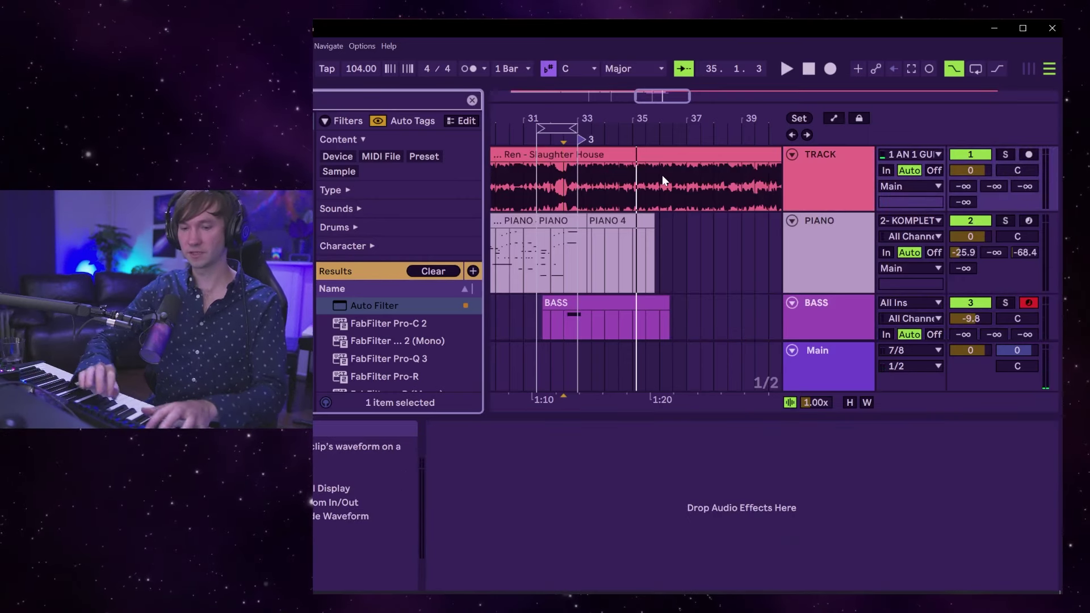
type("remix")
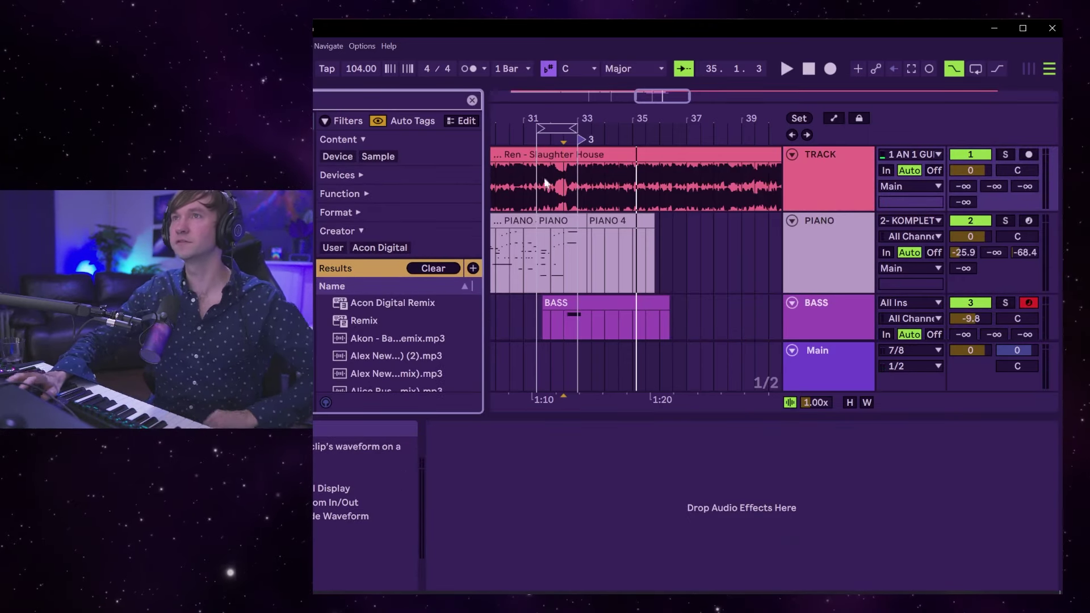
left_click(399, 302)
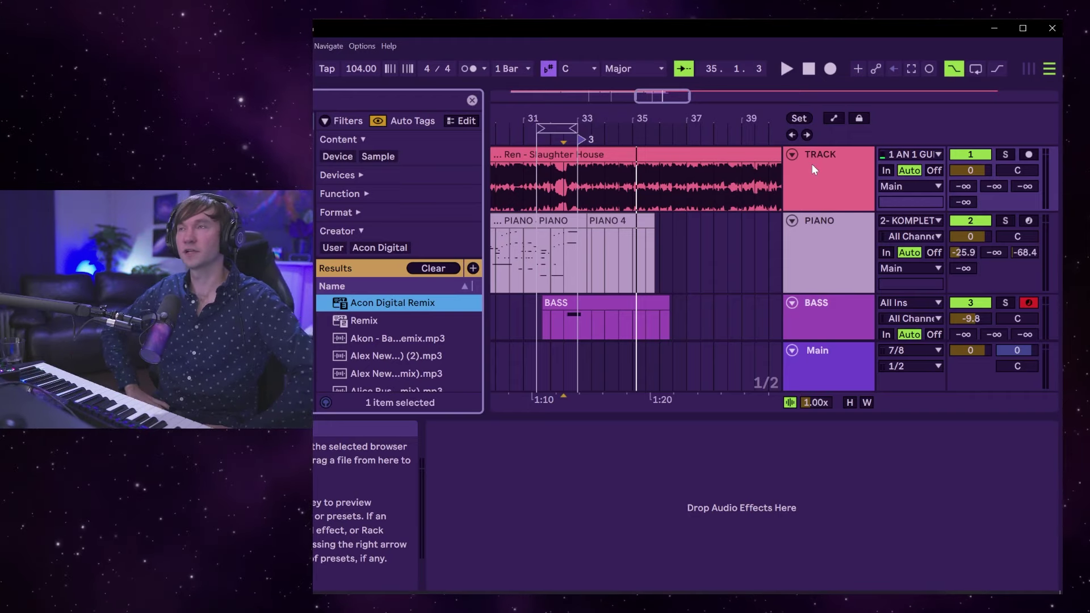
left_click_drag(561, 92, 695, 255)
left_click(573, 180)
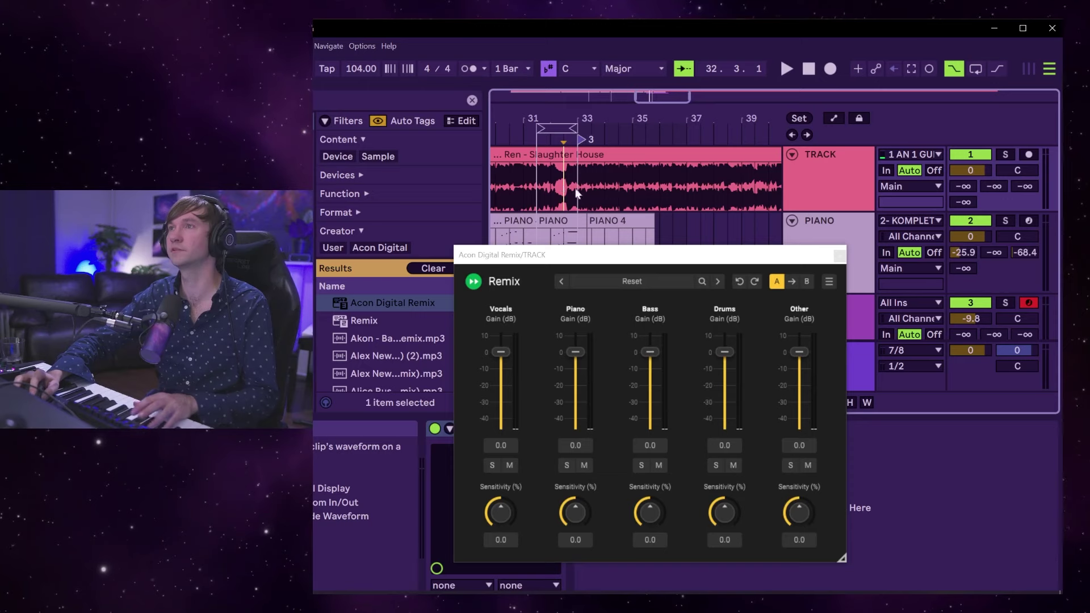
Solo the Bass stem in Remix and audition it during playback.
left_click(640, 467)
key("space")
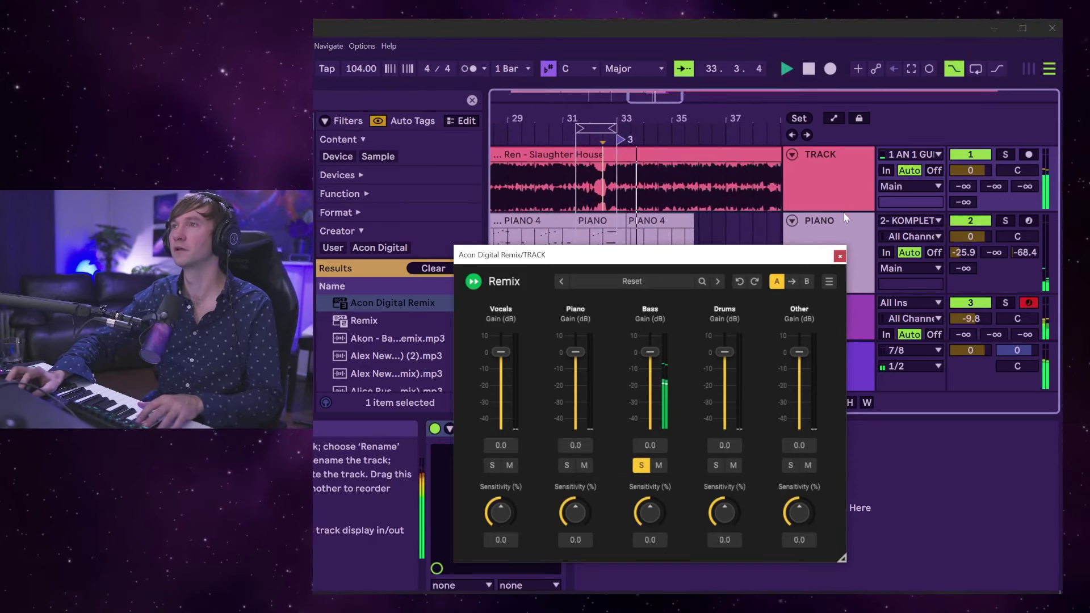
left_click(1005, 154)
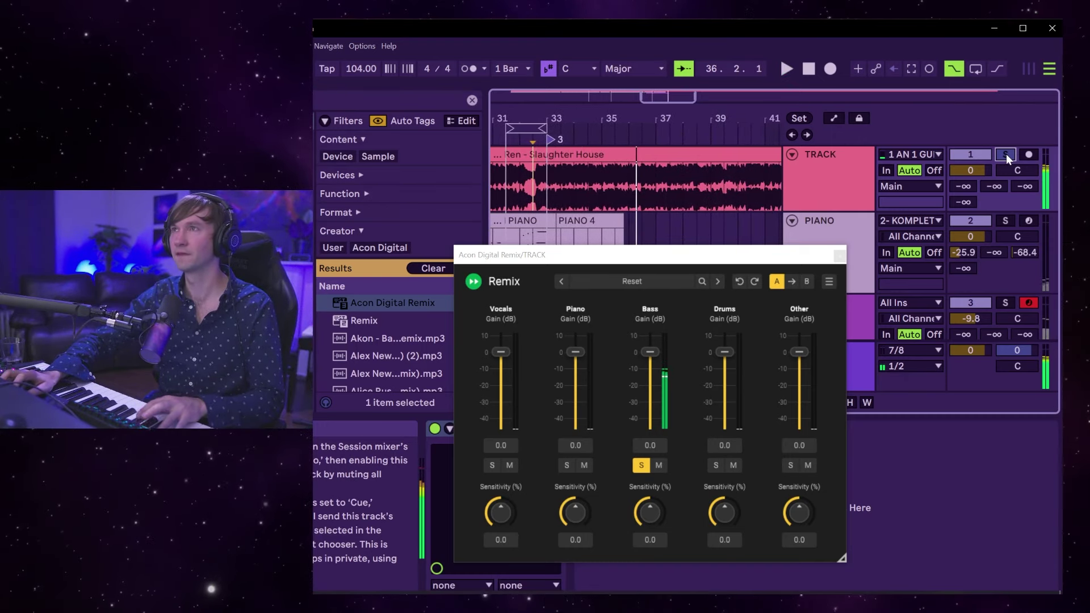
left_click(1006, 154)
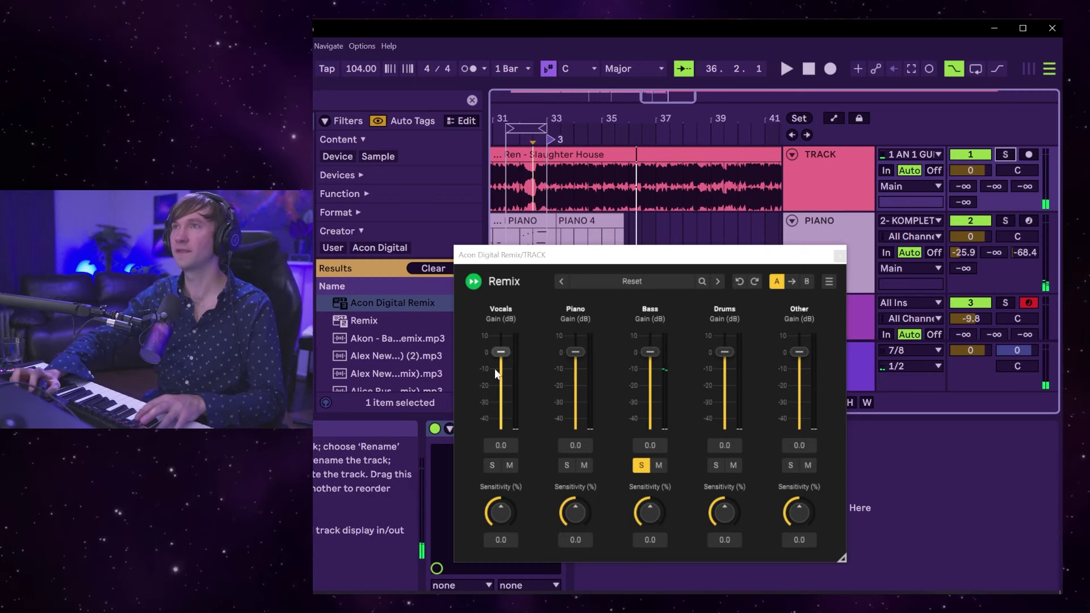
Switch the stem solo to Vocals and play from bar 33 with TRACK soloed.
left_click(493, 464)
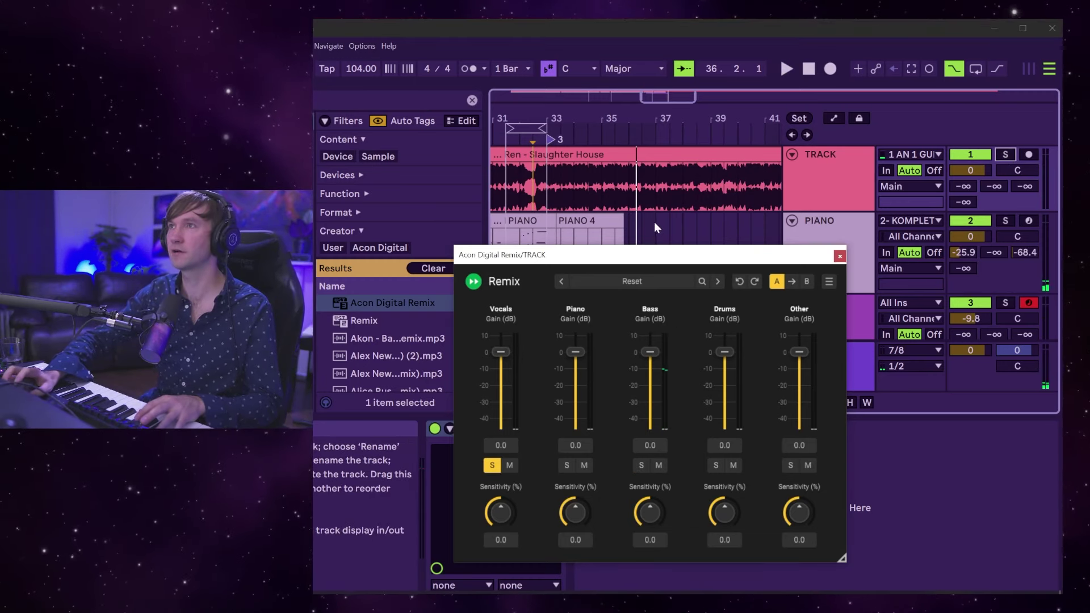
left_click(547, 189)
key("space")
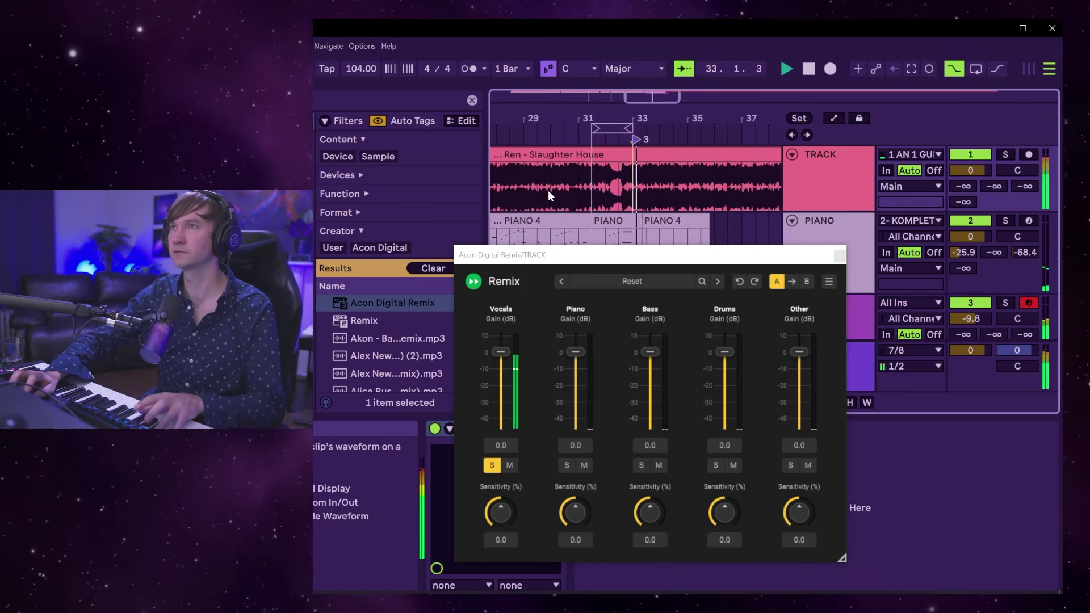
left_click(1006, 154)
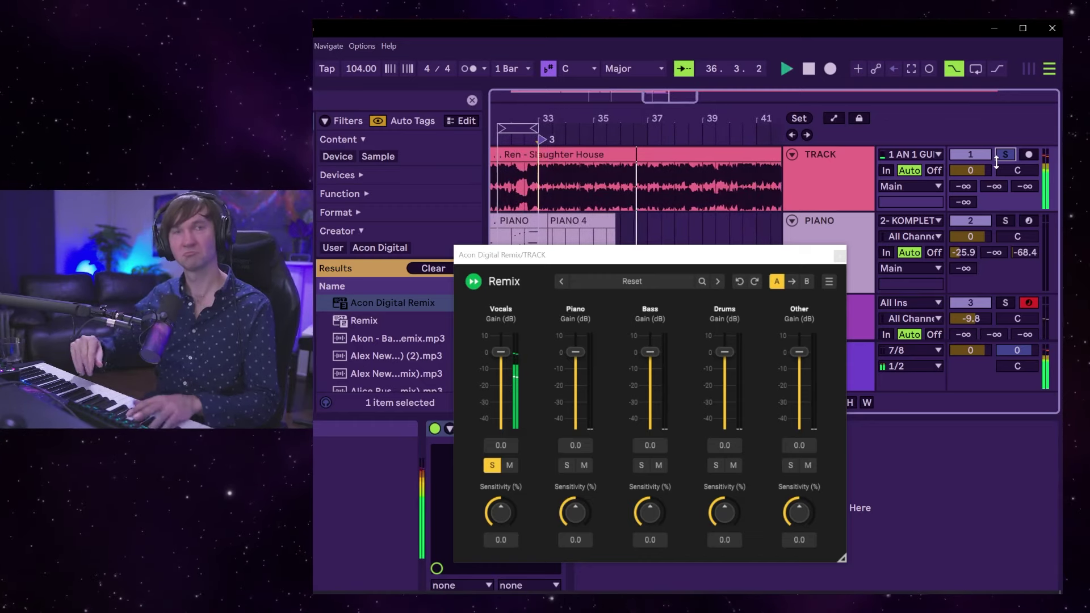
key("space")
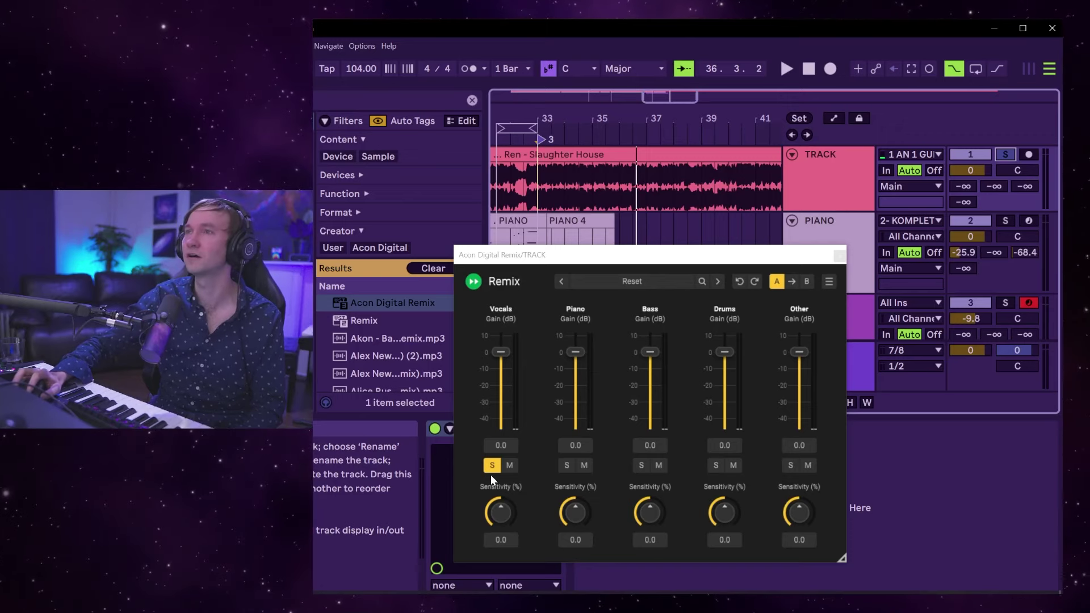
Solo the Drums stem and play it back from bar 33.
left_click(716, 465)
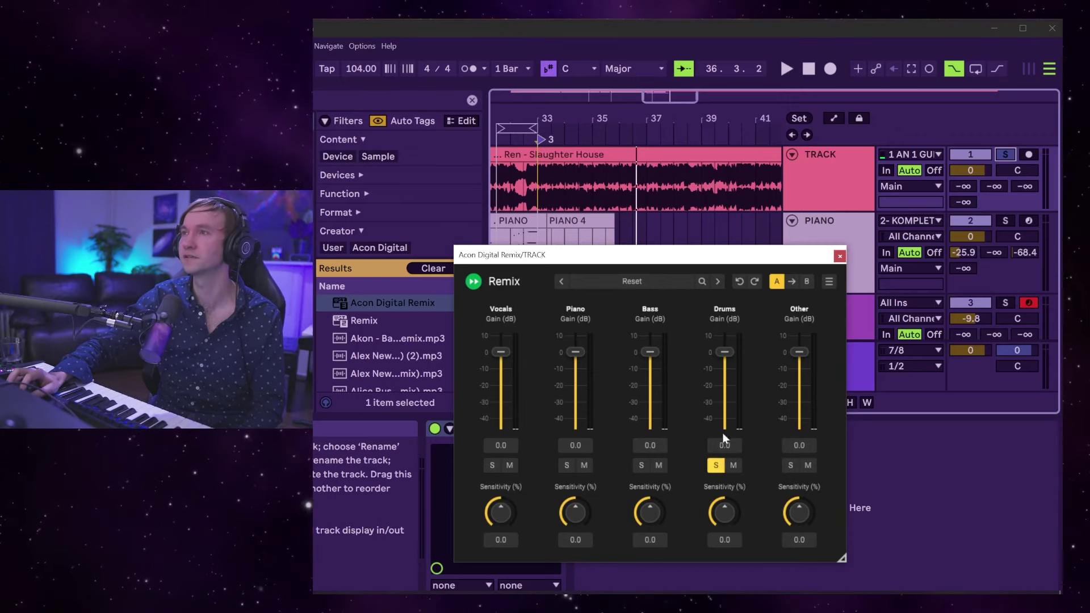
left_click(553, 178)
key("space")
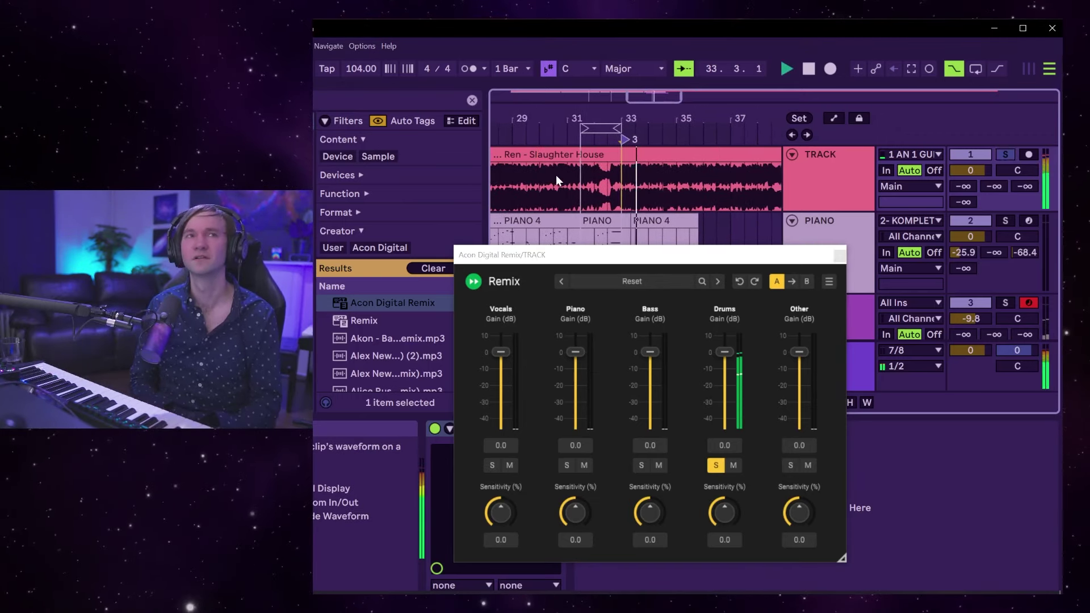
key("space")
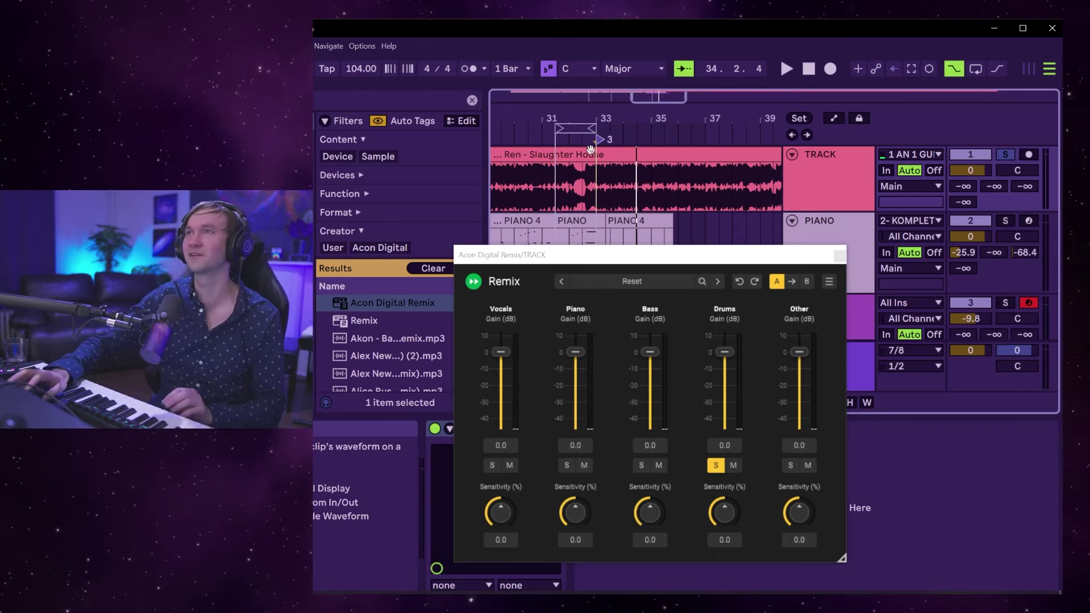
key("space")
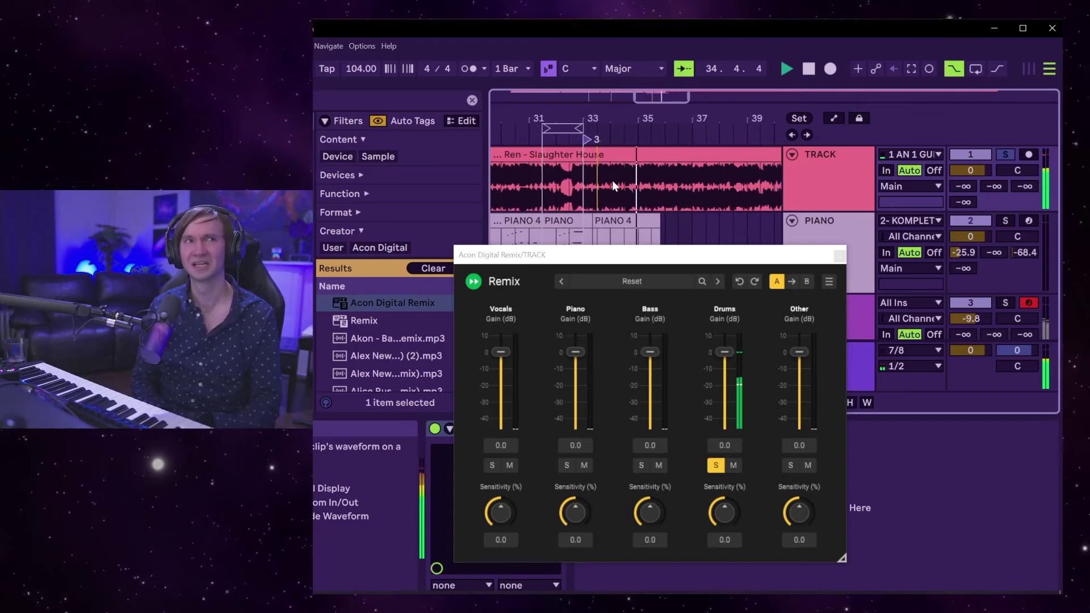
Audition the Bass, Vocals and Piano stems, leave all stems unsoloed, and close Remix.
left_click(641, 466)
left_click(716, 466)
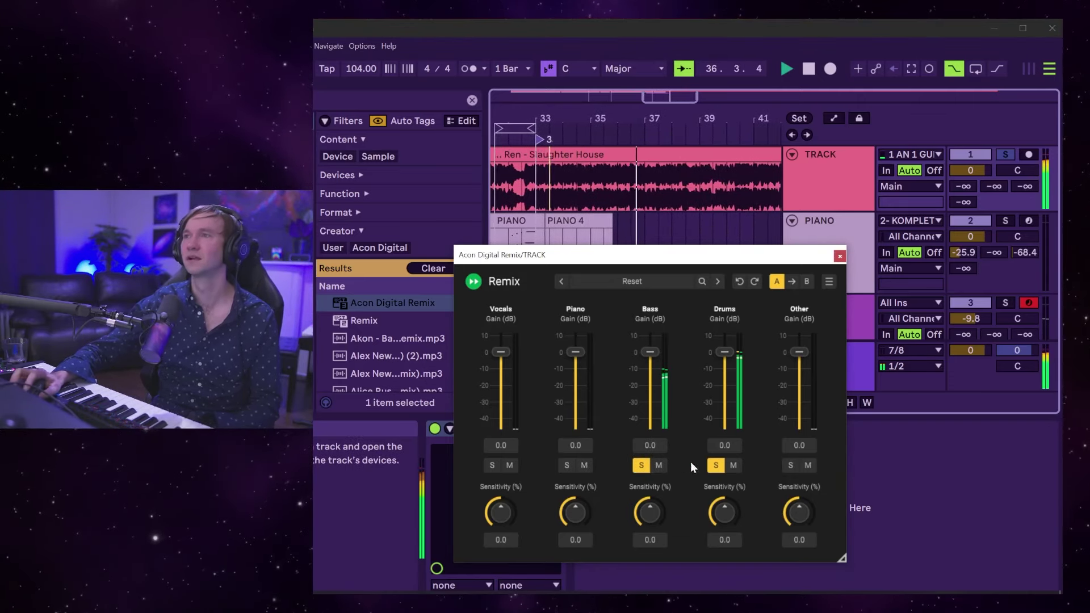
left_click(491, 466)
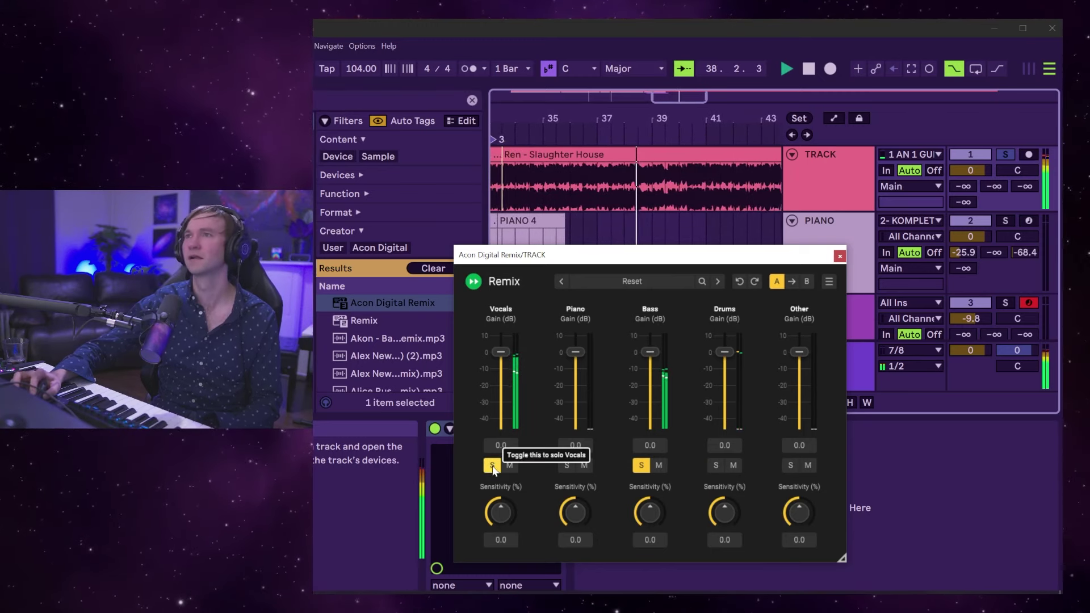
left_click(491, 465)
left_click(566, 464)
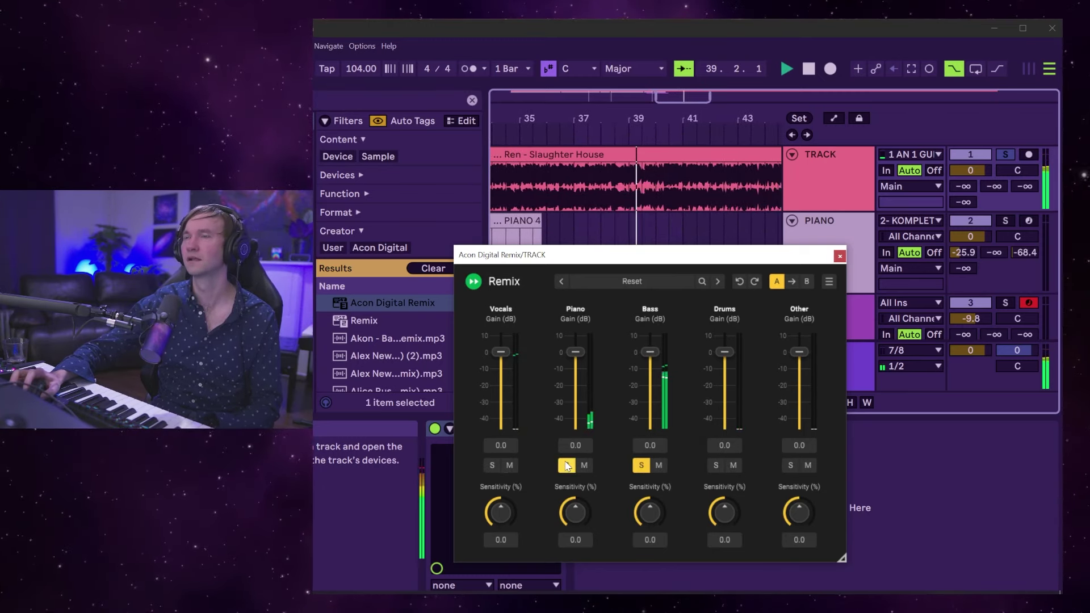
left_click(639, 465)
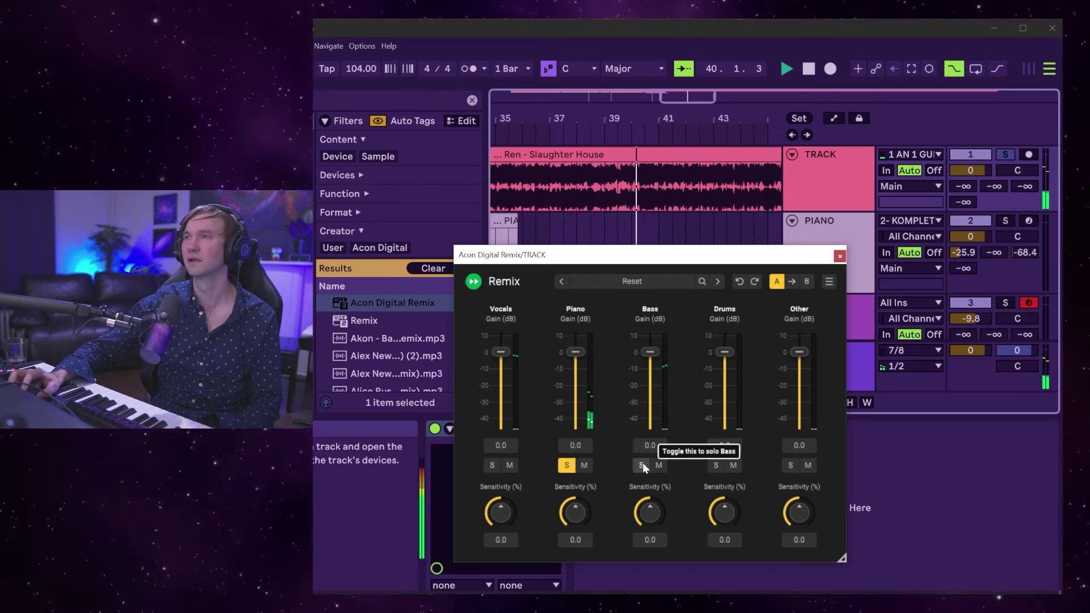
left_click(566, 465)
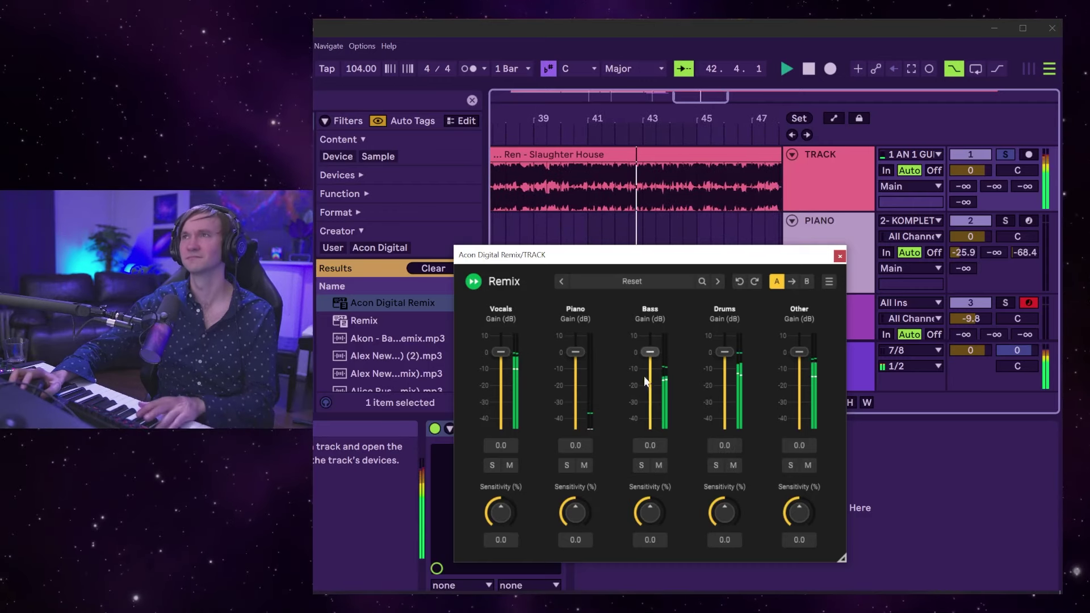
left_click(839, 256)
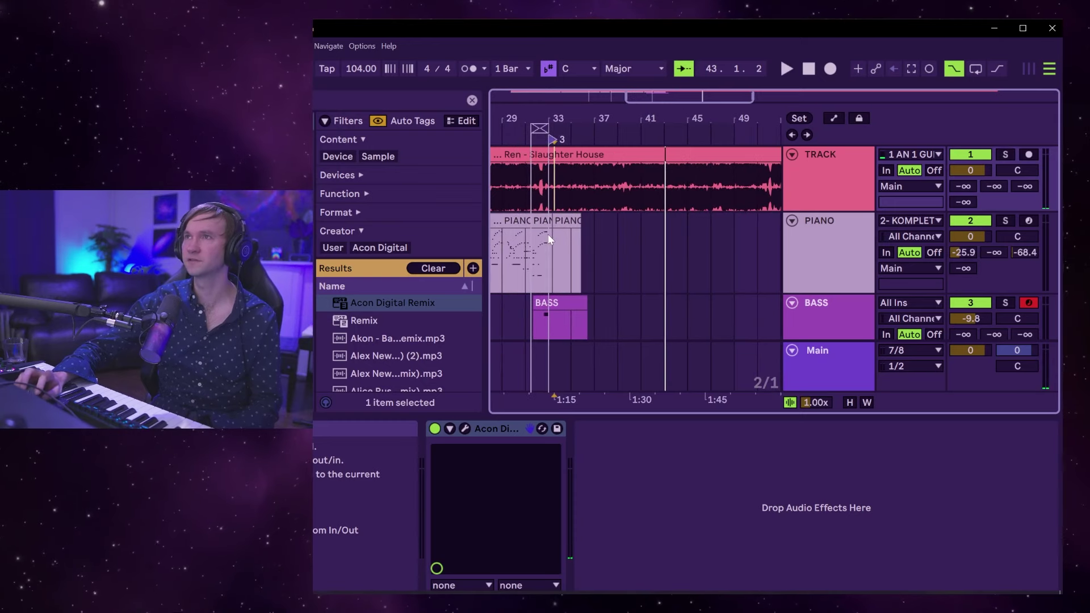
Delete the recorded BASS clip and leave the BASS track unsoloed.
left_click(548, 235)
key("space")
left_click(1011, 302)
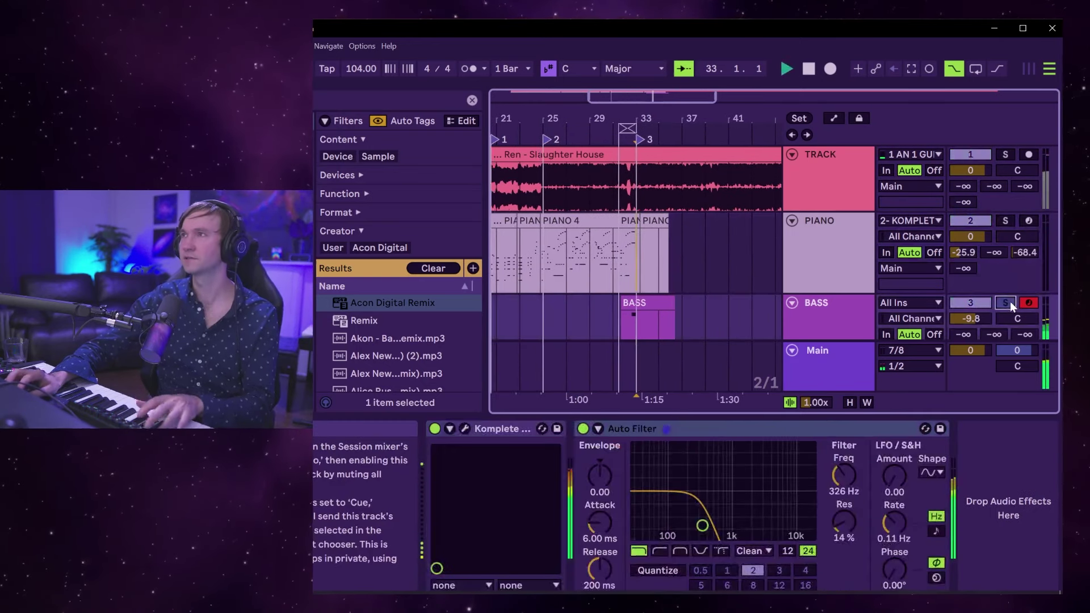
left_click(659, 320)
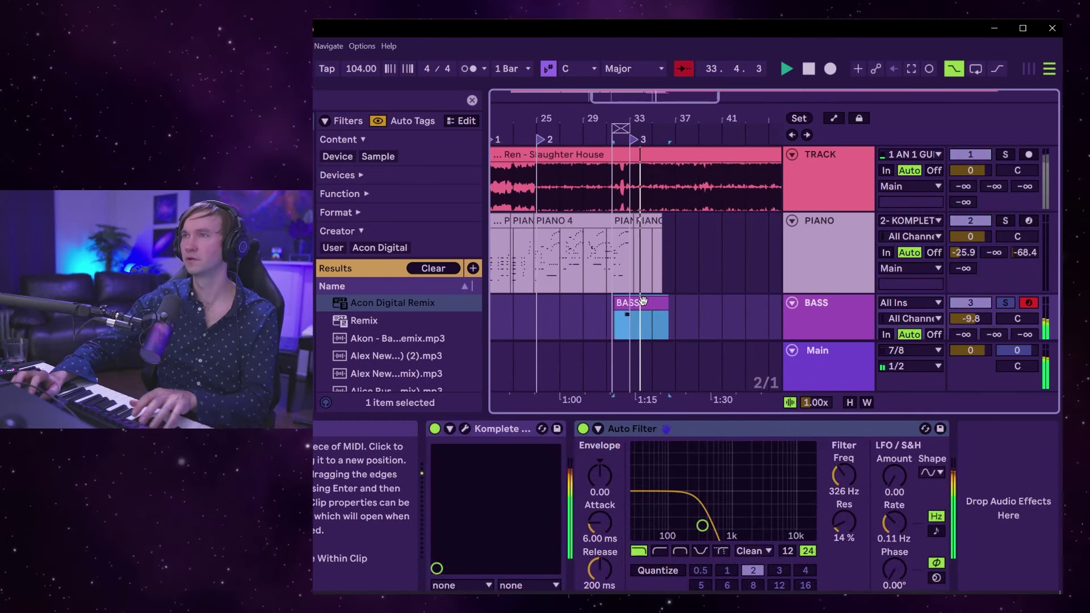
key("space")
key("Delete")
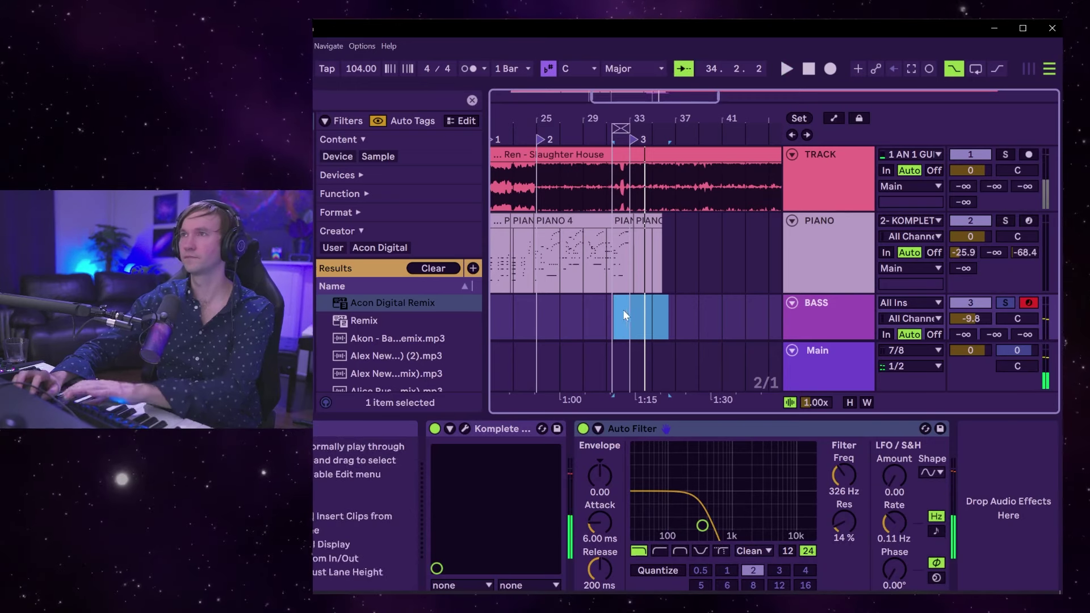
left_click(607, 316)
left_click(1009, 304)
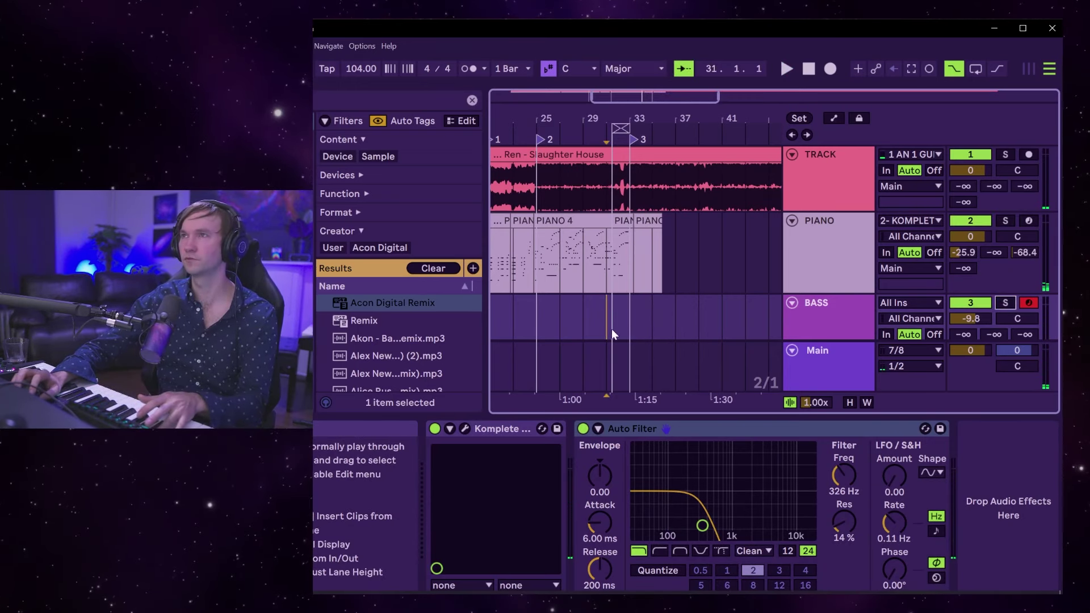
Remove the Acon Digital Remix device from the TRACK track.
left_click(846, 177)
left_click(492, 438)
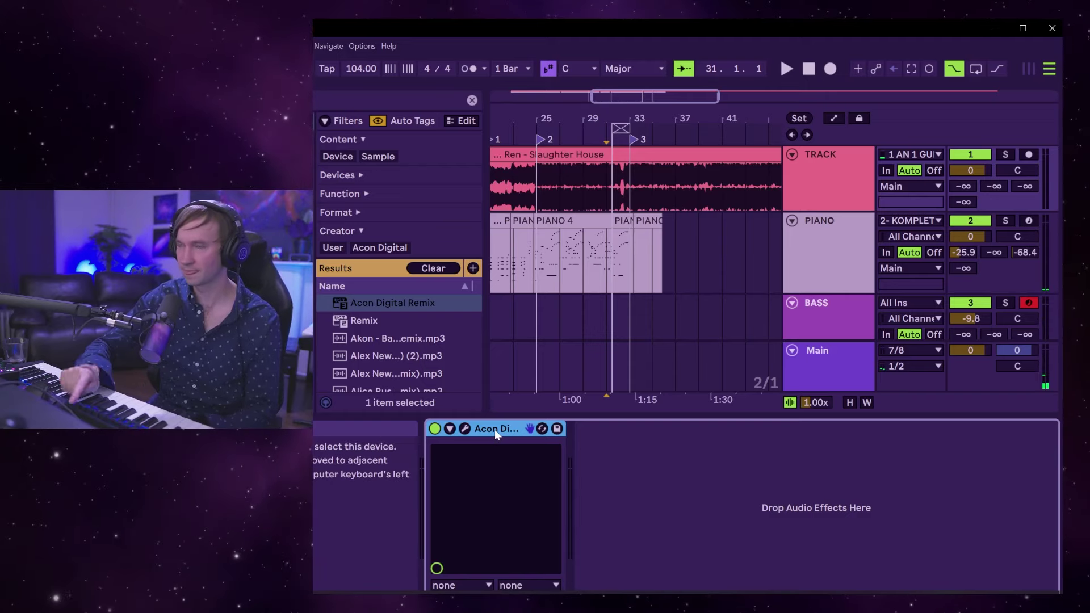
key("Delete")
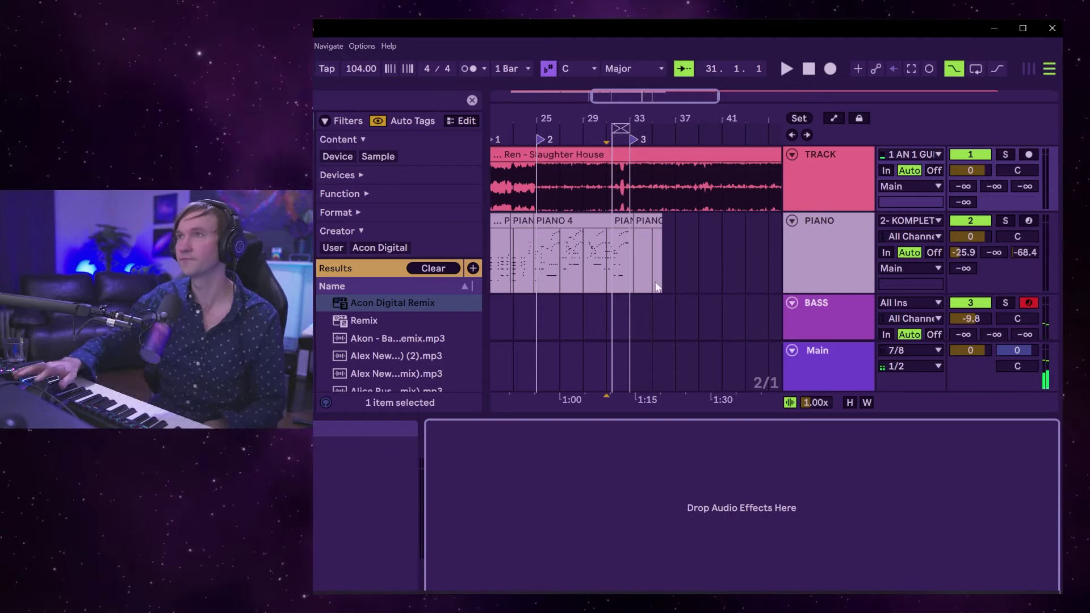
Play from bar 23 and engage arrangement recording onto the armed BASS track.
left_click(615, 262)
key("space")
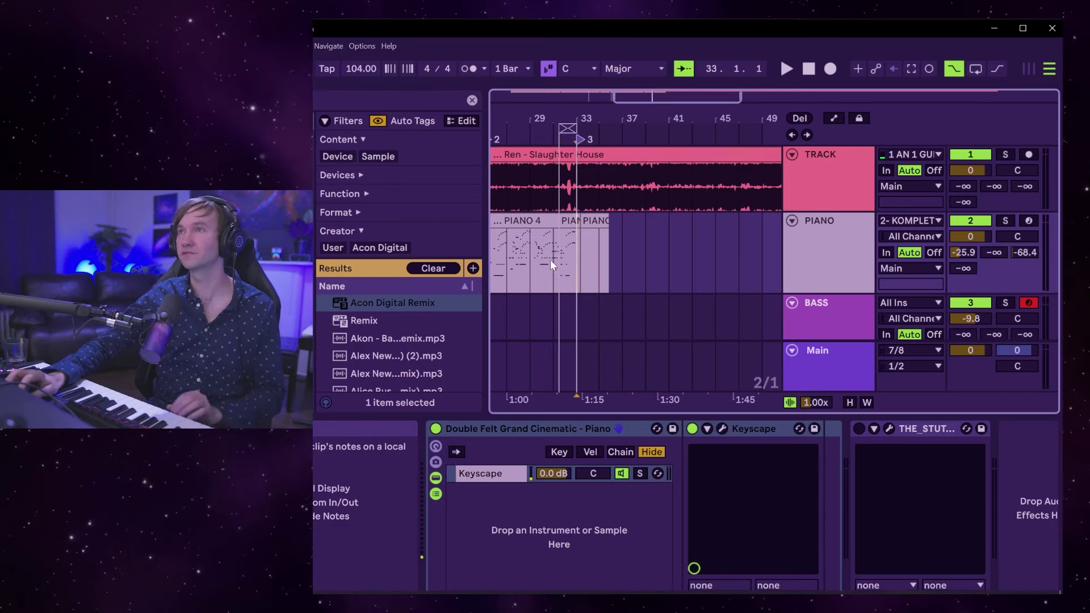
left_click(537, 251)
key("space")
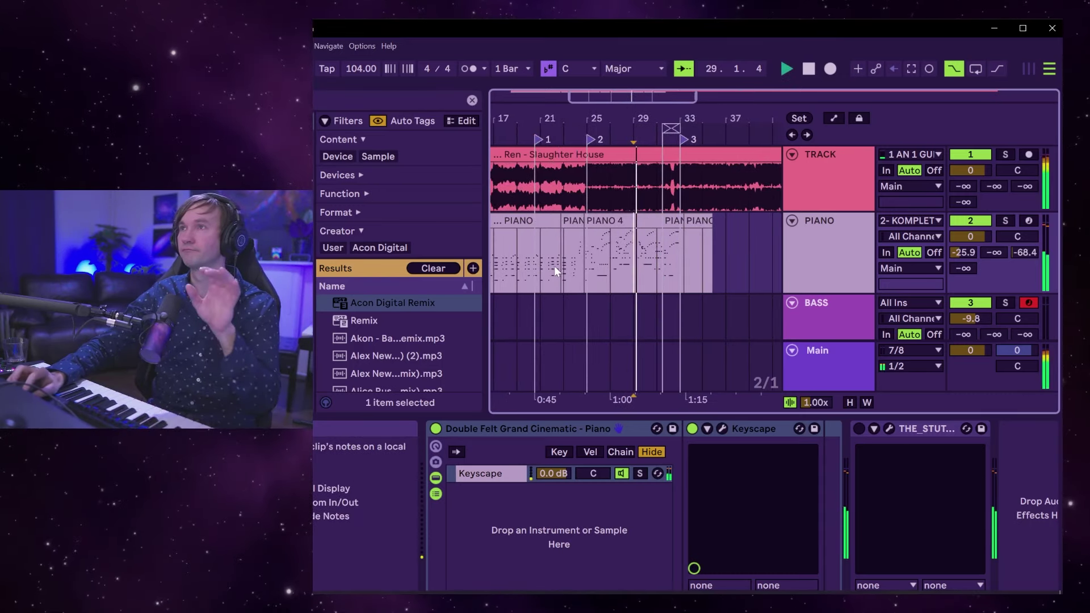
key("space")
left_click(578, 262)
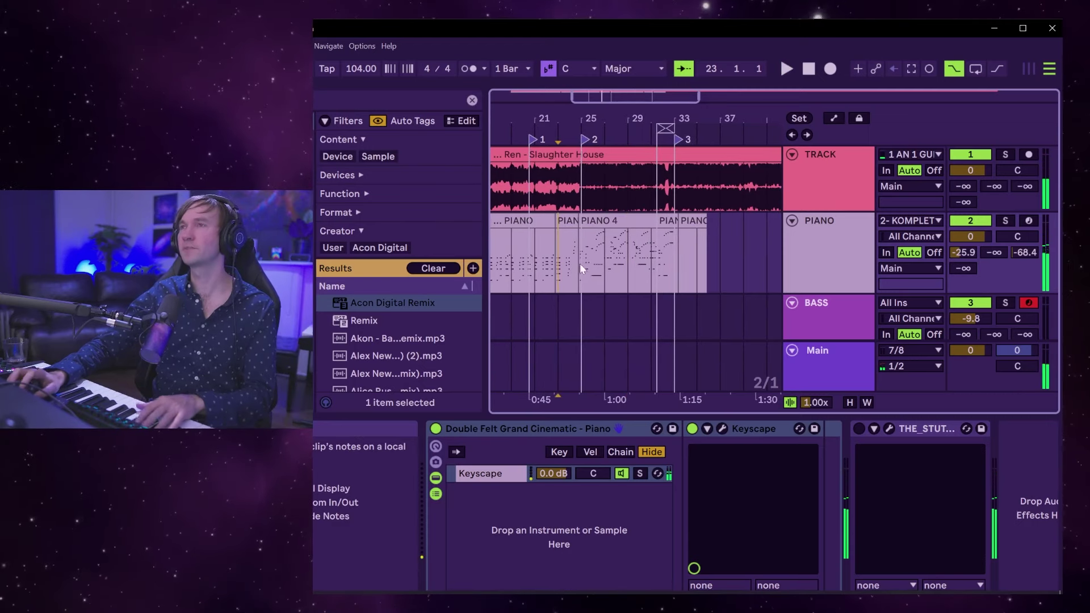
key("space")
left_click(830, 70)
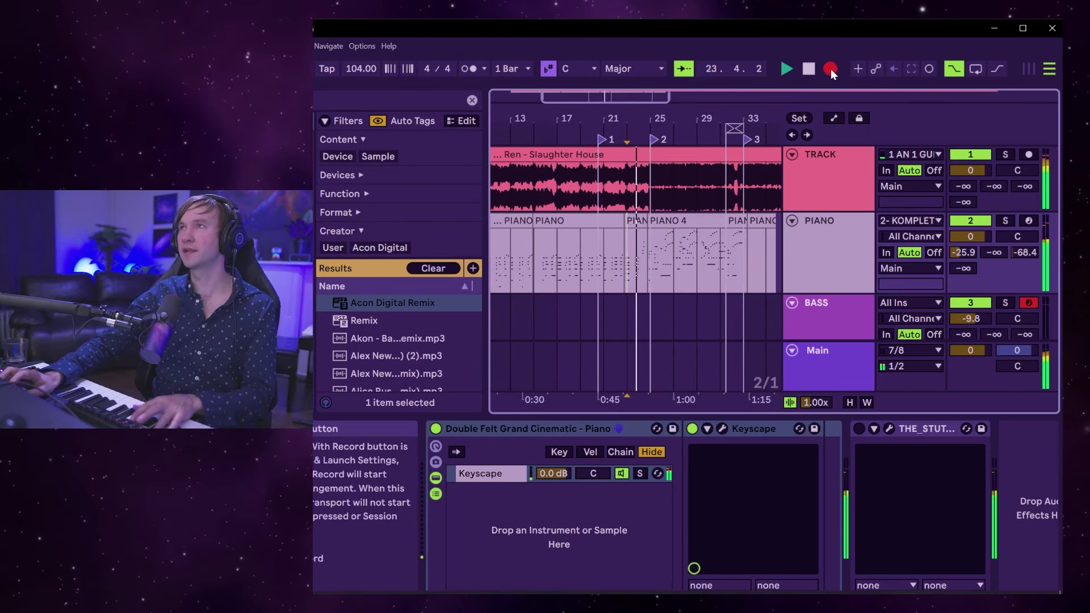
Turn off Automation Arm during the BASS 2 take and raise the BASS track volume.
left_click(954, 69)
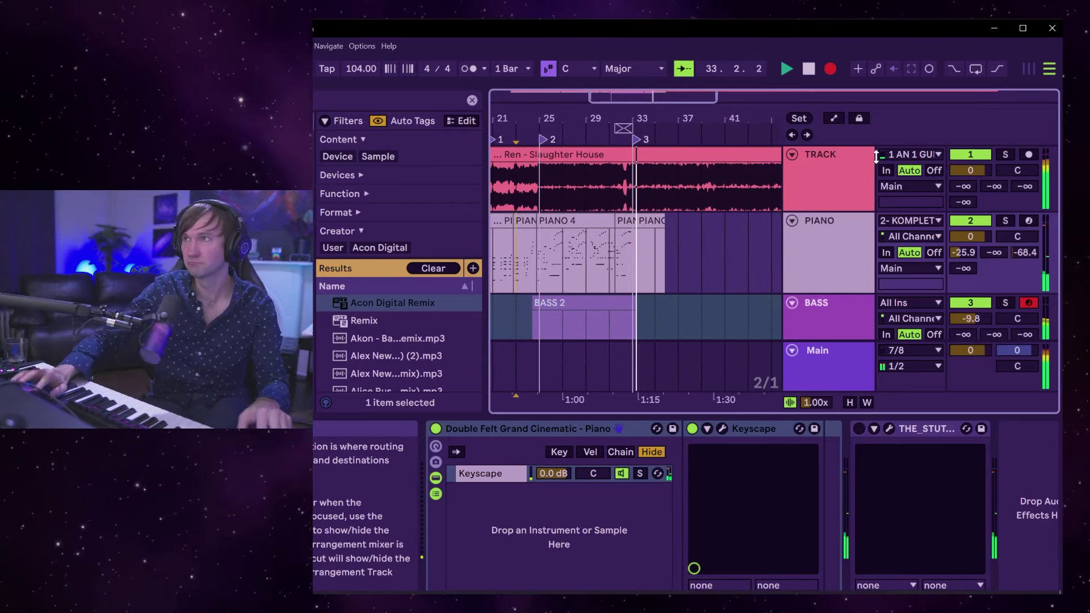
left_click_drag(968, 319, 967, 314)
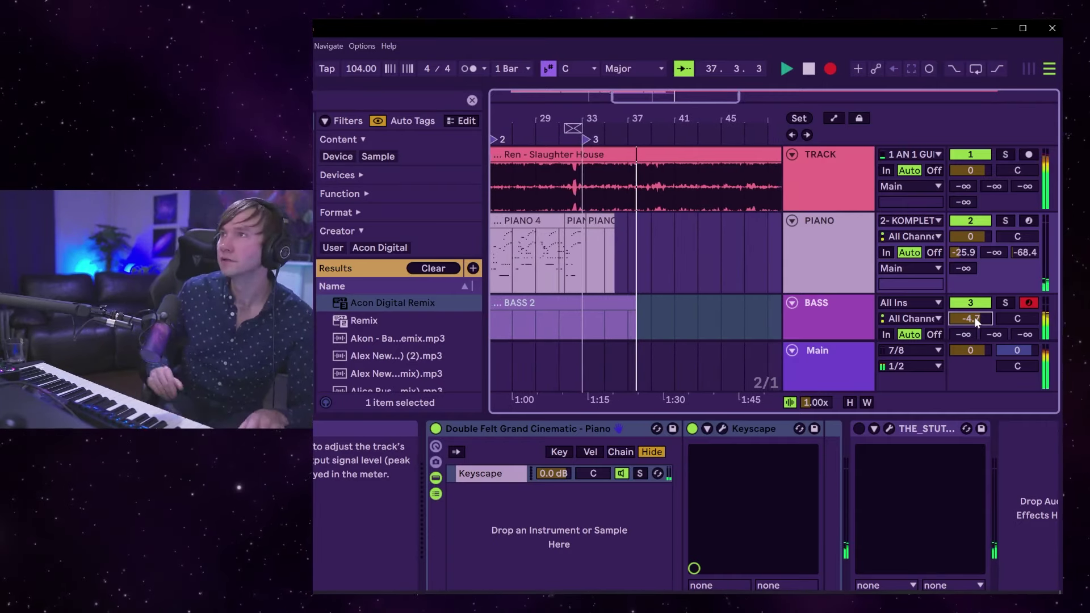
Briefly mute and unmute the reference song track, then stop the recording.
left_click(974, 155)
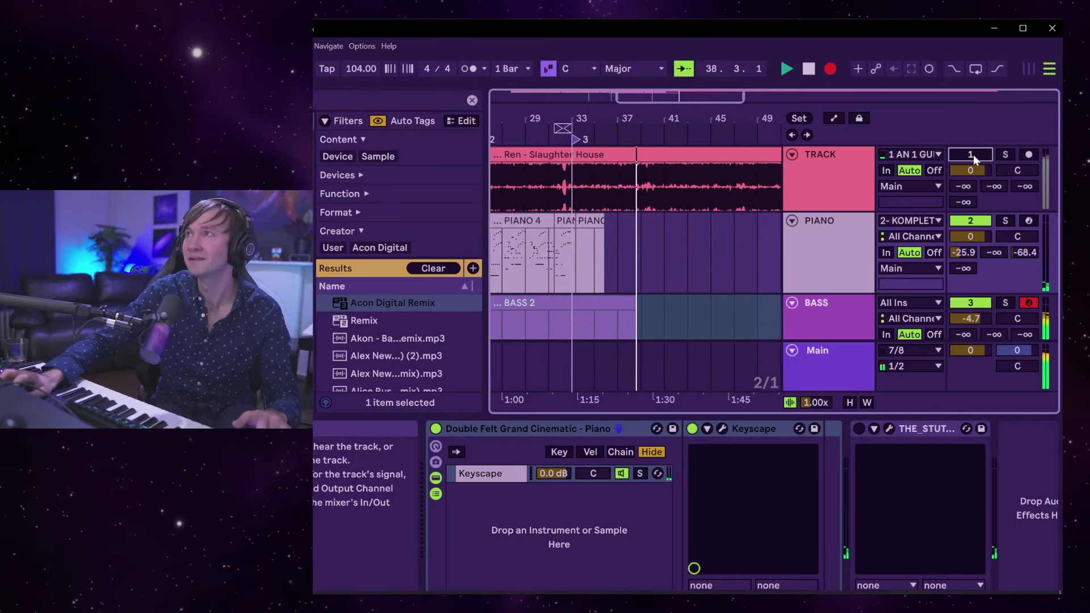
left_click(973, 154)
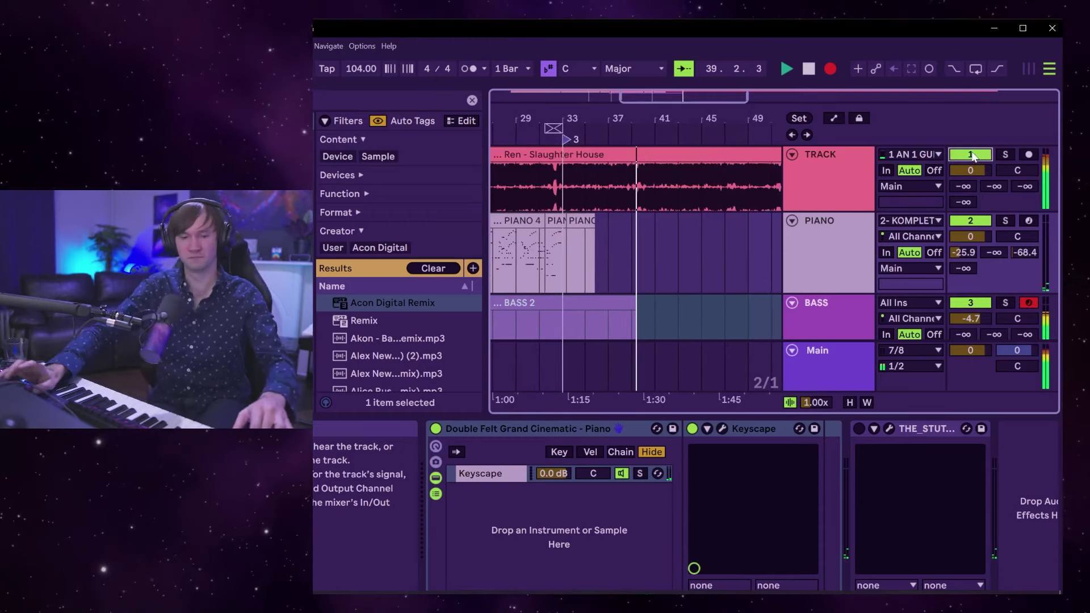
key("space")
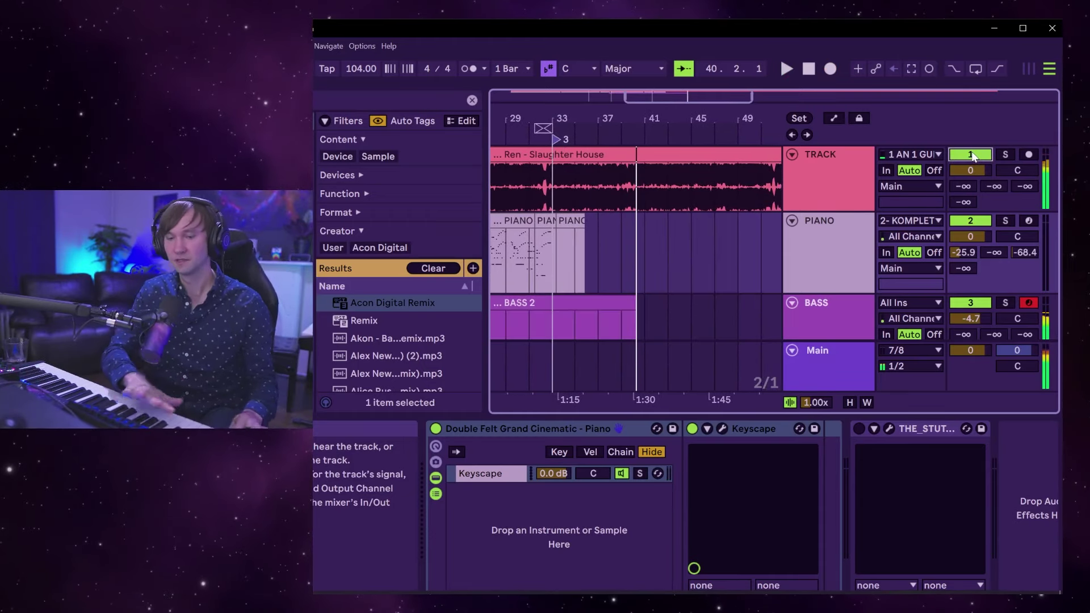
Play back the new take from bar 37 and trim the end of the BASS 2 clip.
scroll(675, 249, "down", 1)
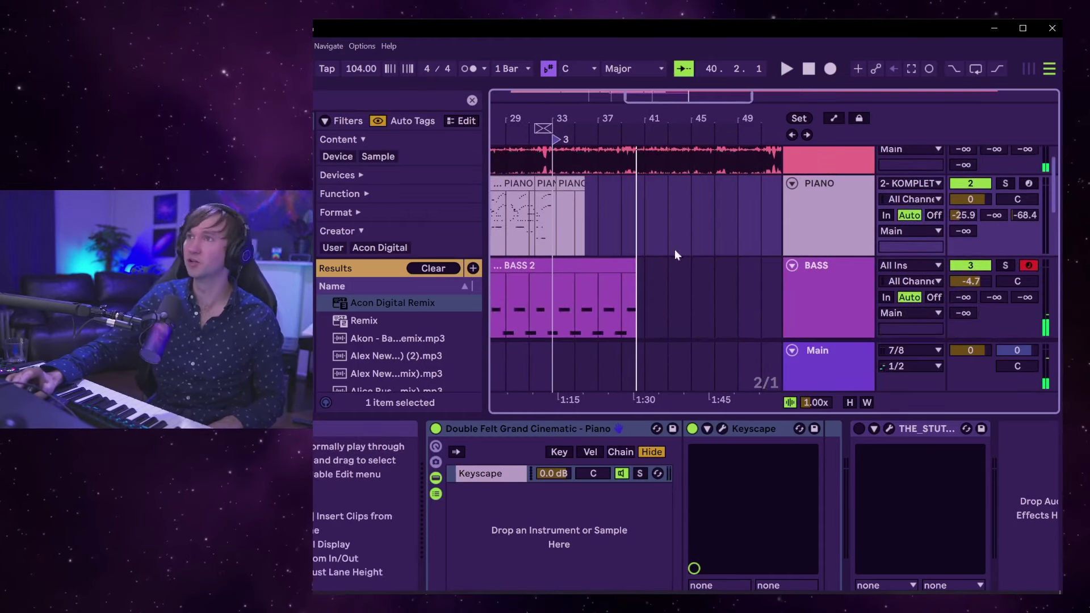
left_click(605, 298)
key("space")
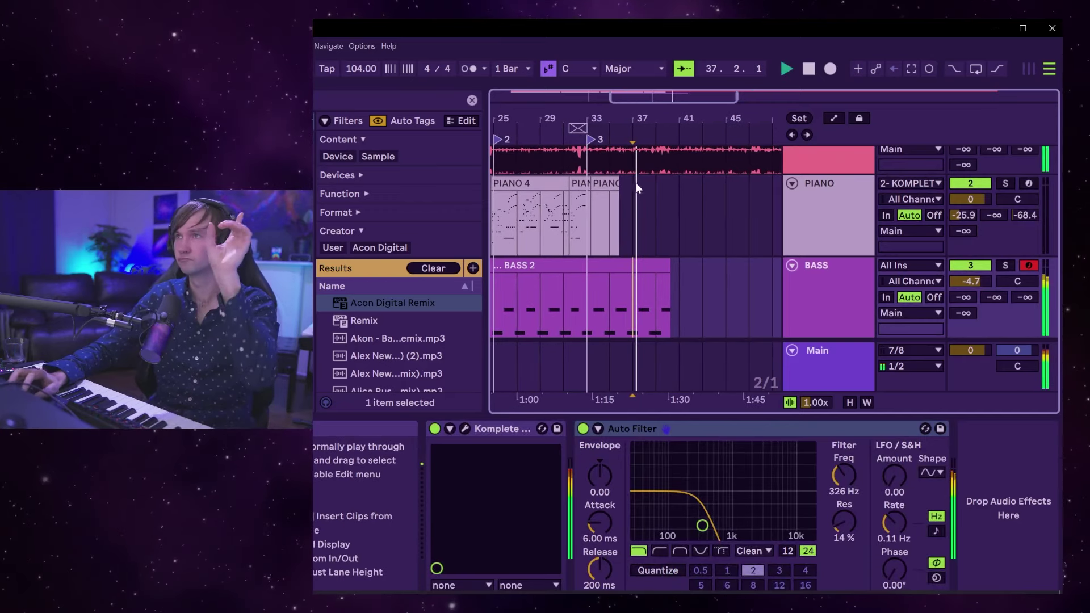
left_click_drag(641, 119, 642, 165)
left_click_drag(703, 264, 691, 265)
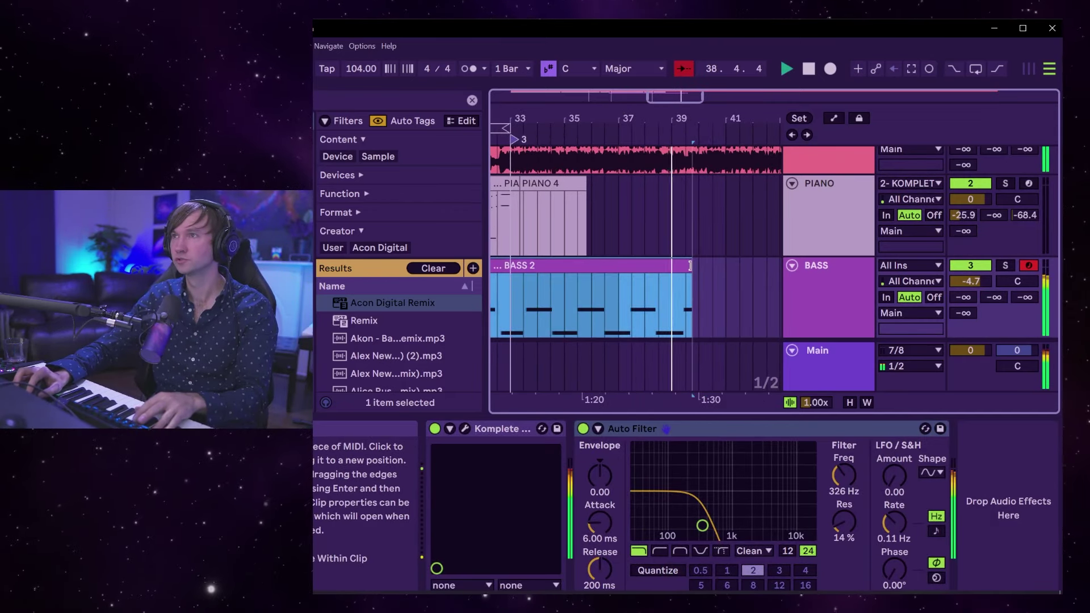
key("space")
Mute the BASS track and shorten the BASS 2 clip's end to 39.2.
left_click(972, 267)
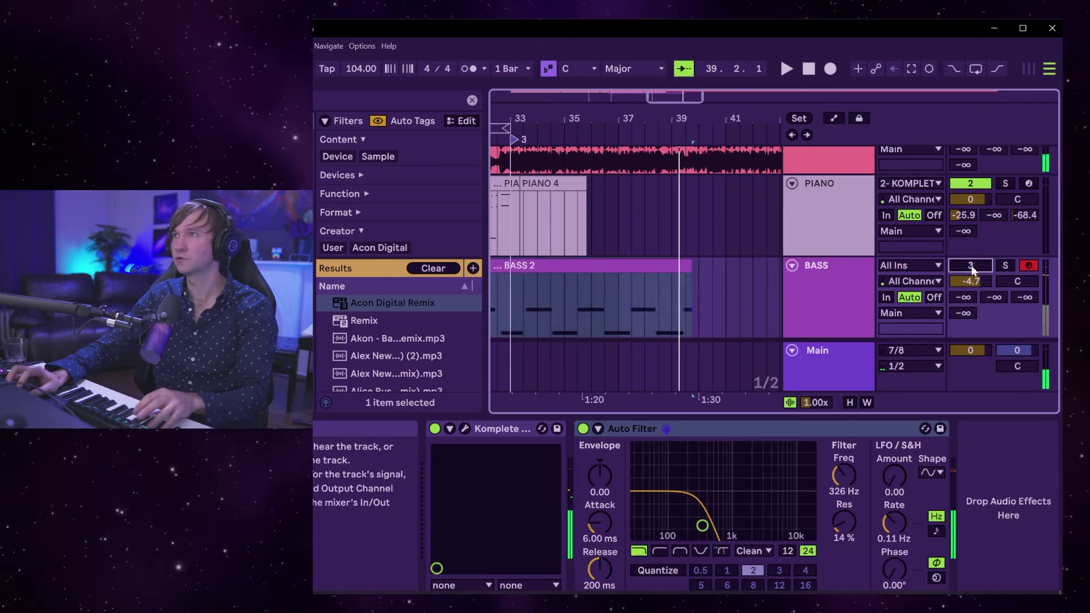
left_click(643, 298)
key("space")
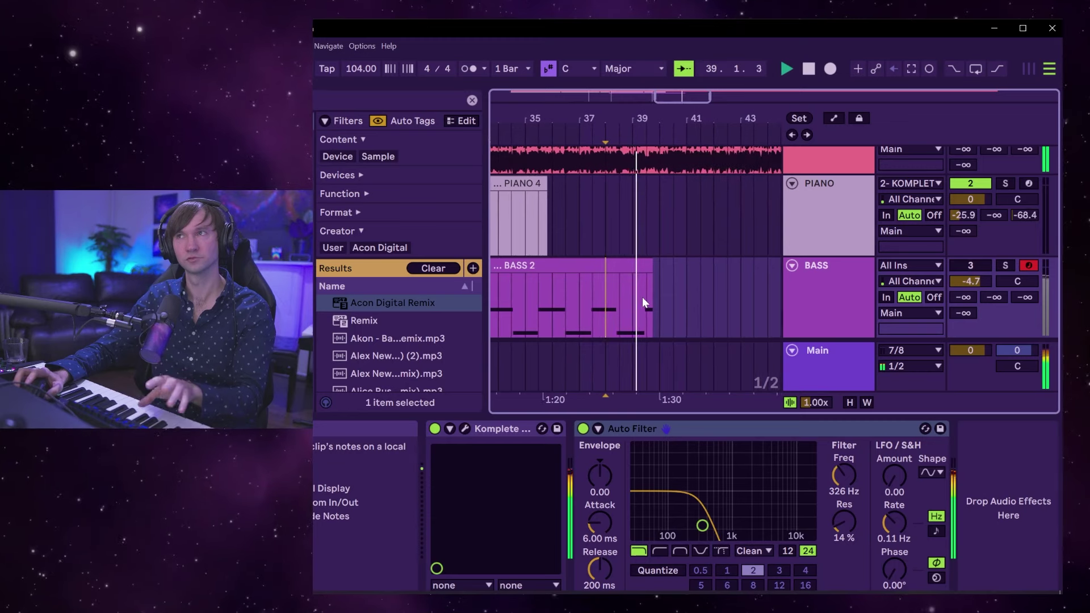
left_click_drag(637, 119, 637, 139)
key("space")
left_click(647, 266)
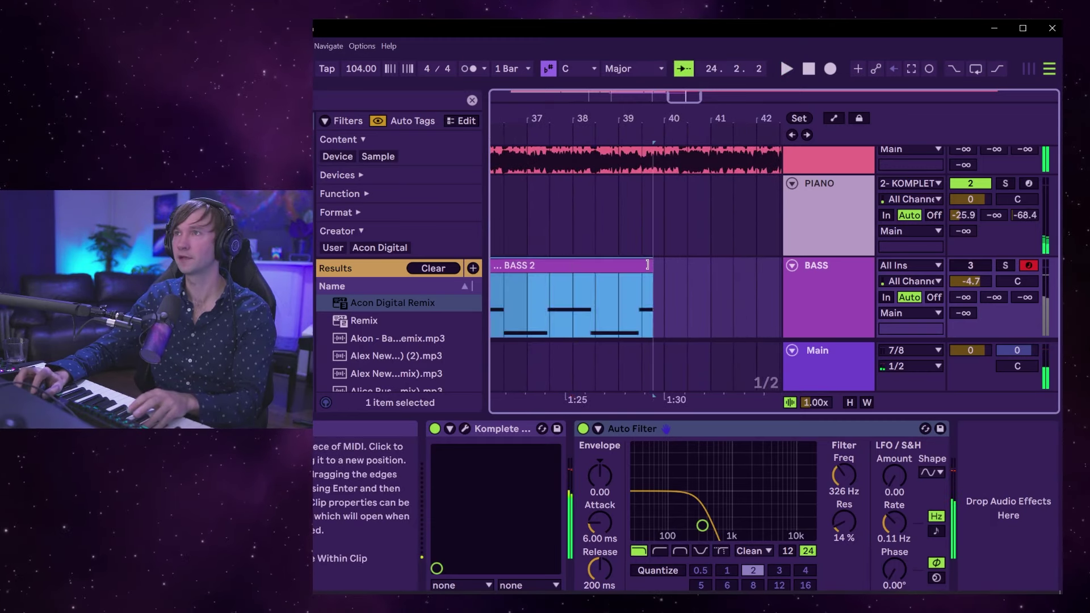
left_click_drag(624, 121, 624, 147)
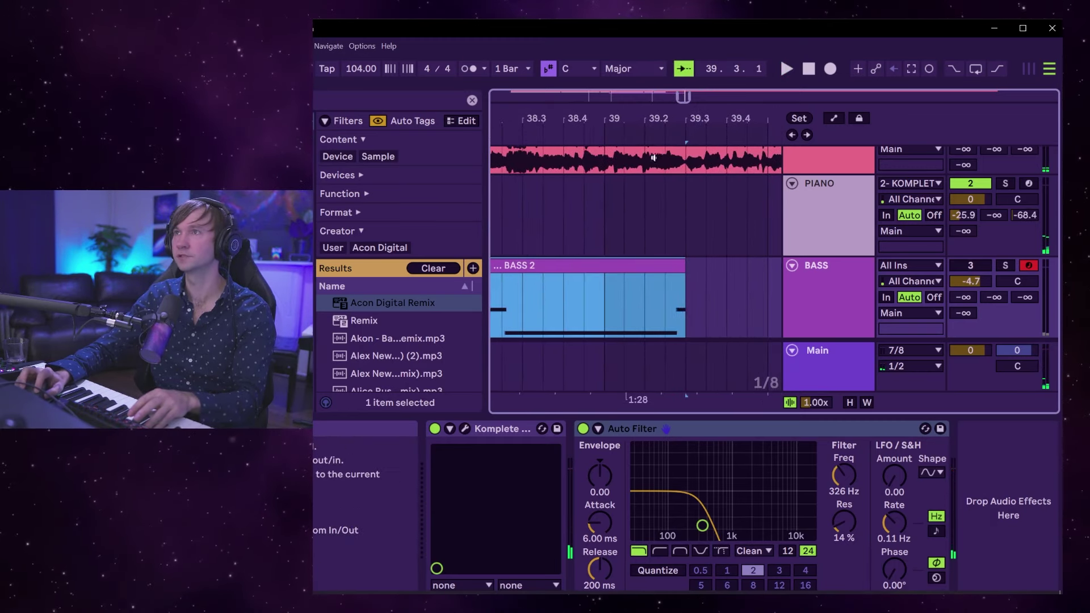
left_click_drag(683, 266, 643, 266)
left_click_drag(662, 119, 662, 91)
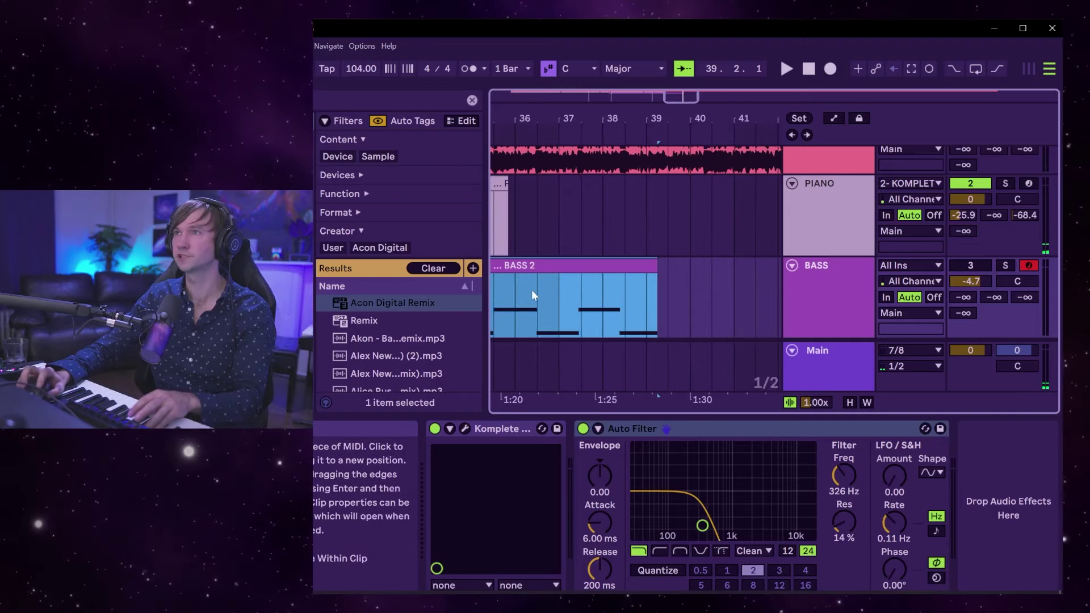
left_click(532, 301)
key("space")
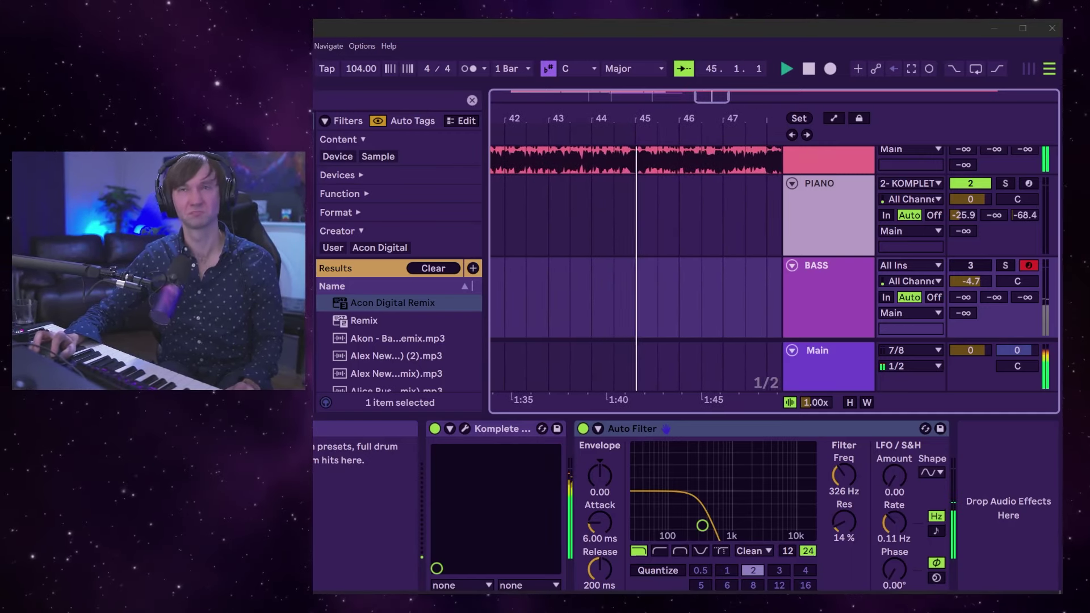
left_click(580, 206)
key("space")
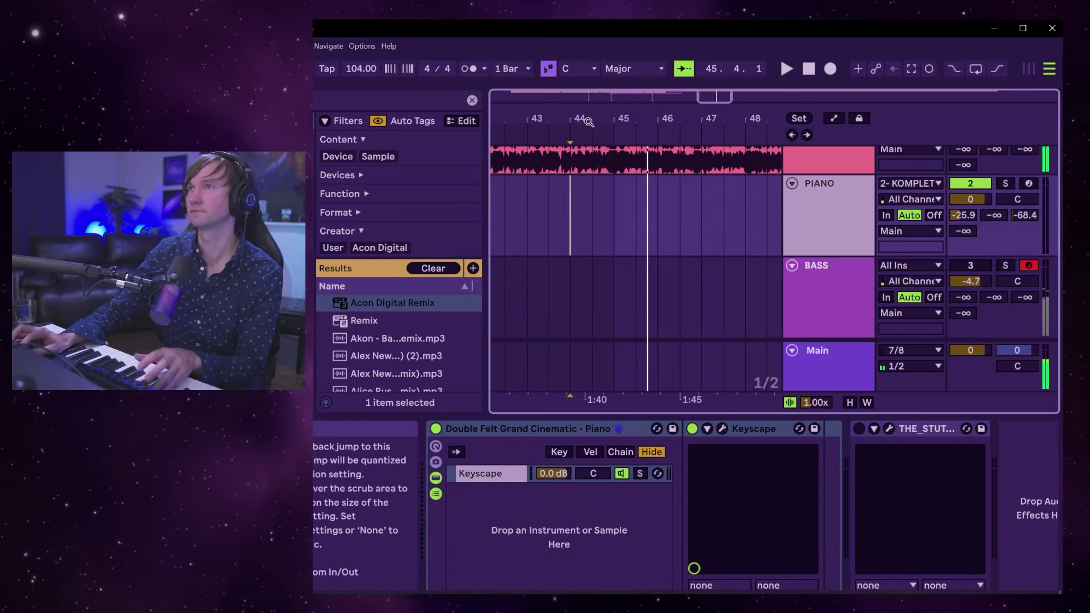
left_click_drag(589, 120, 589, 97)
scroll(594, 217, "up", 2)
left_click_drag(574, 135, 573, 122)
left_click(514, 236)
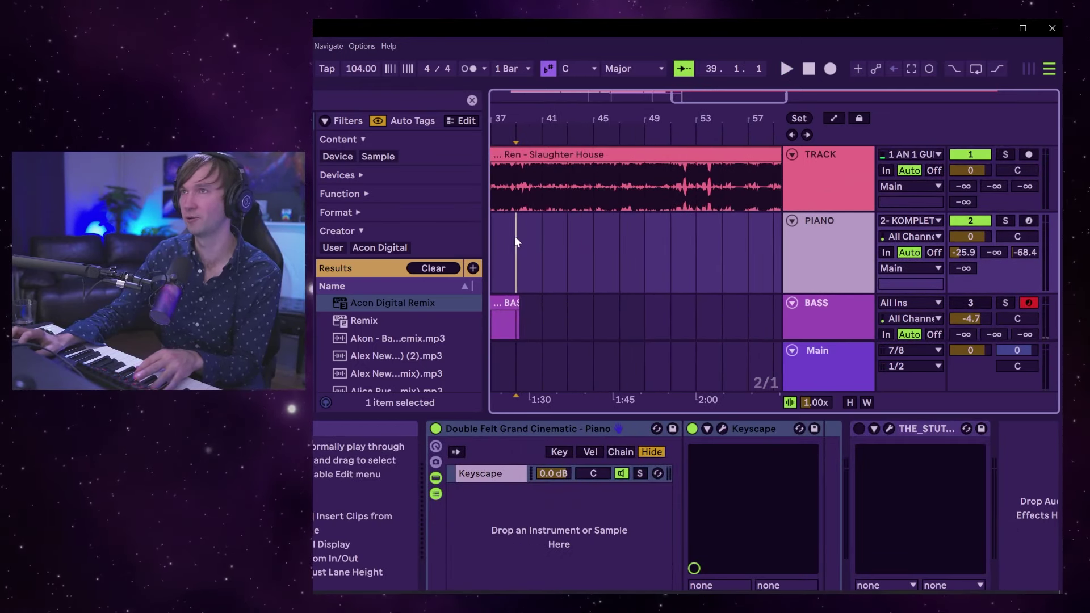
key("space")
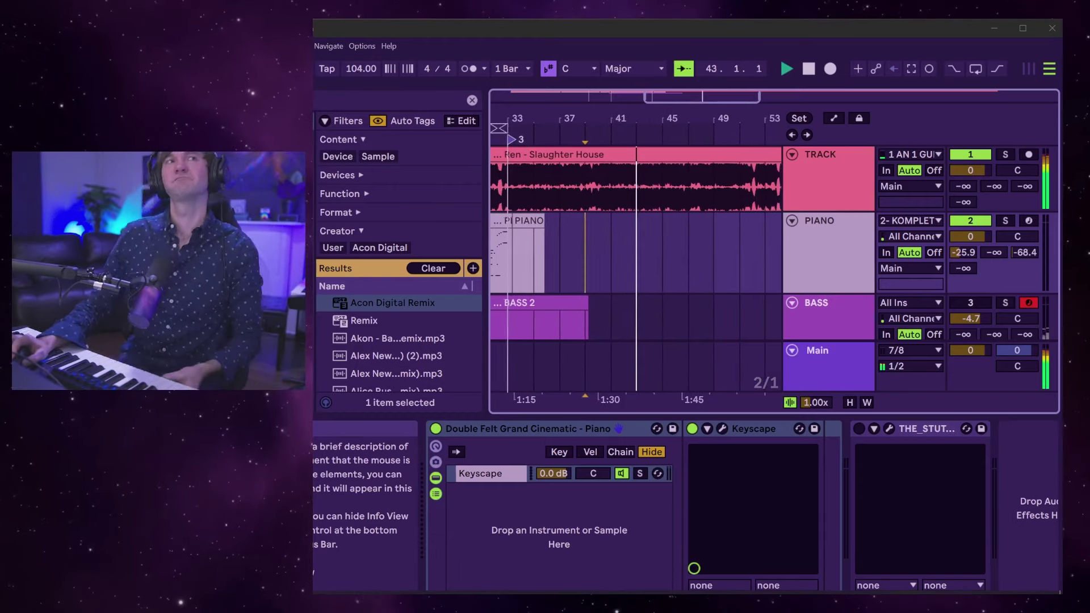
left_click(503, 256)
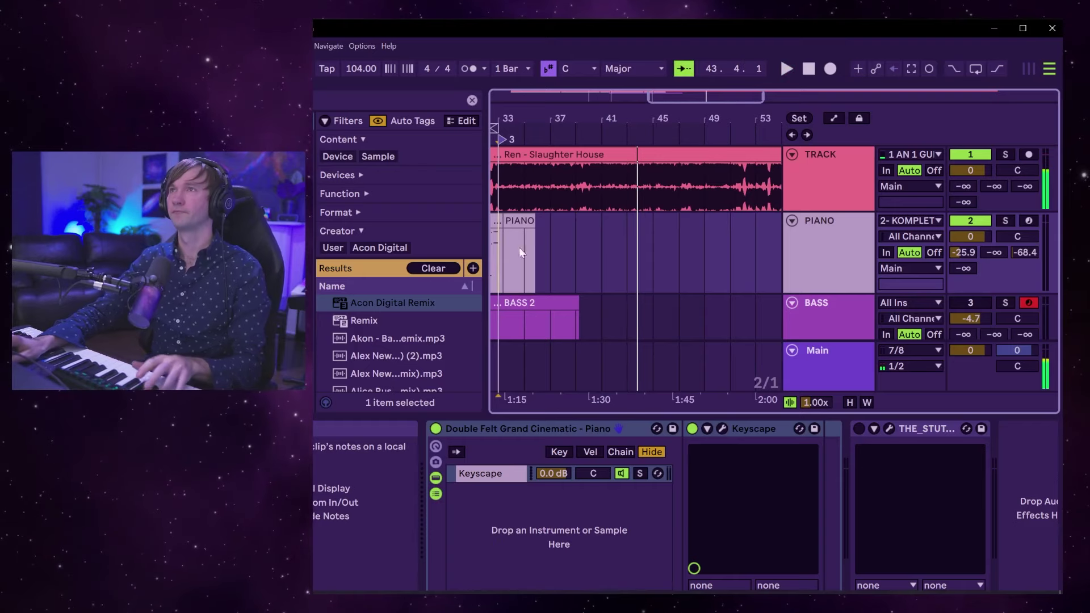
key("space")
key("space")
left_click(686, 245)
key("space")
key("space")
scroll(676, 252, "down", 3)
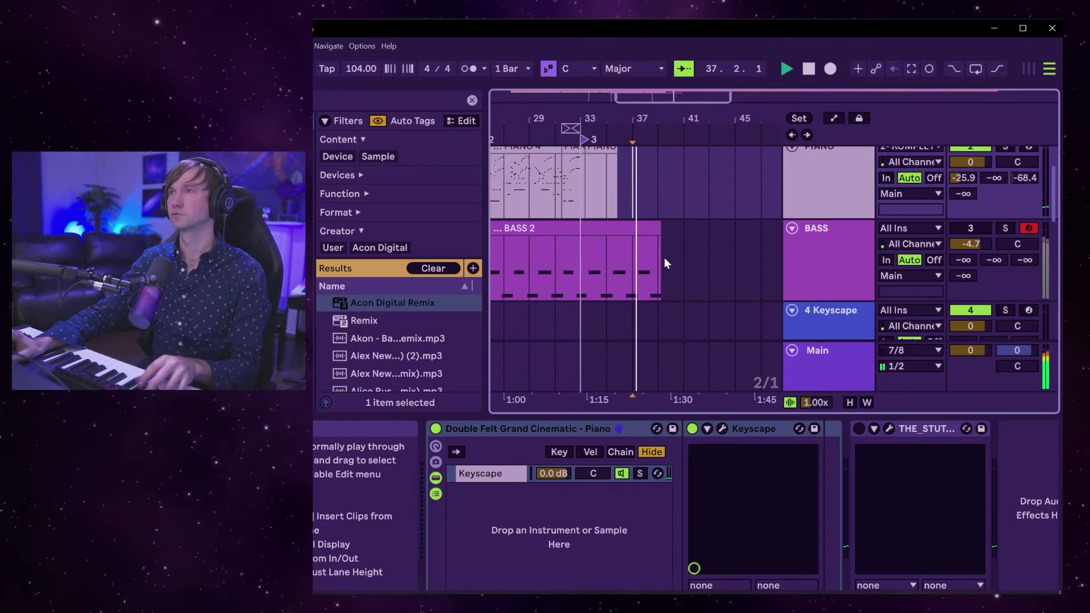
Add locator 4 and move it to just before bar 39.
scroll(649, 189, "up", 3)
left_click(807, 118)
left_click_drag(637, 120, 599, 142)
left_click(618, 142)
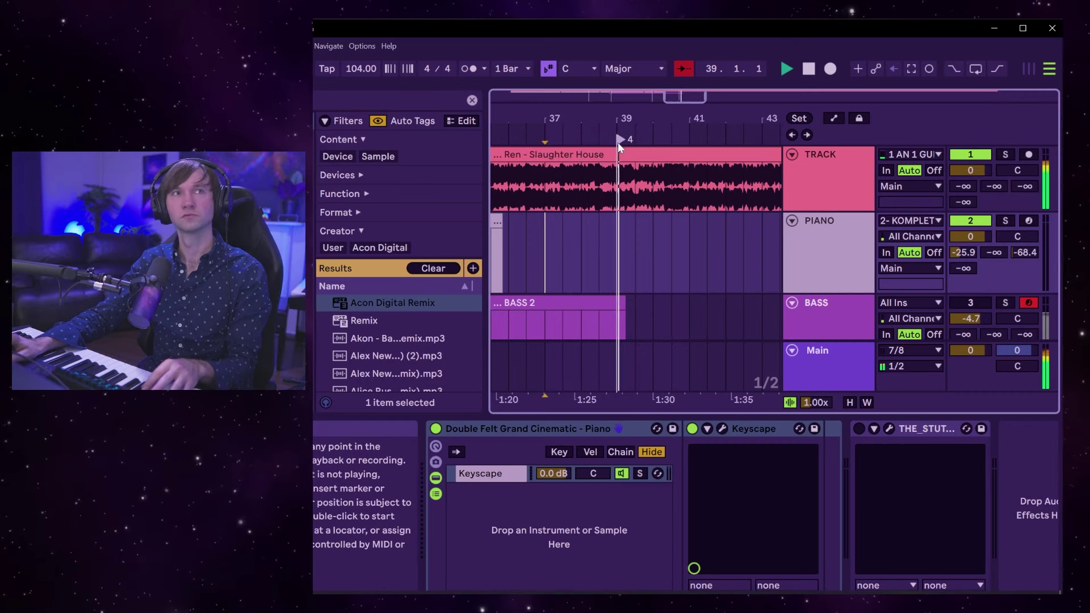
Add locator 5 during playback and place the start point around bar 40.3.
scroll(642, 126, "up", 3)
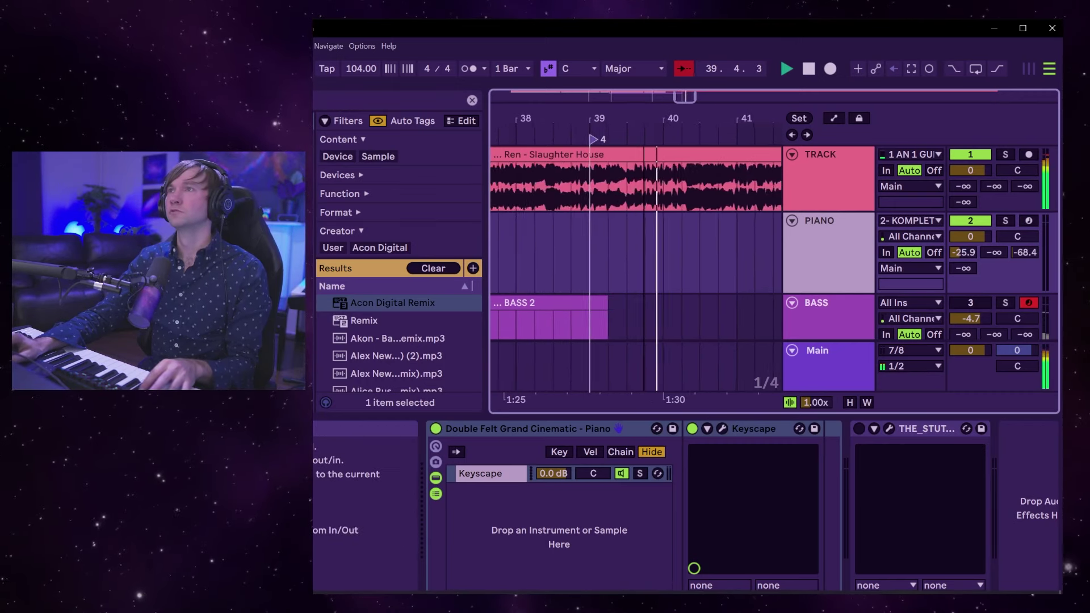
left_click(802, 116)
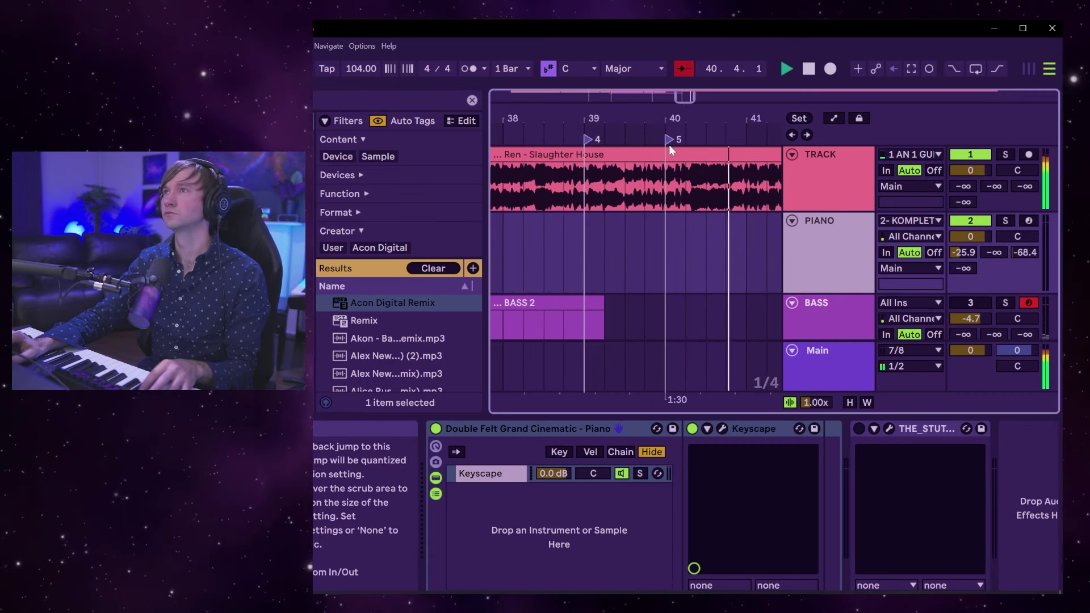
scroll(714, 139, "up", 1)
left_click_drag(714, 139, 650, 186)
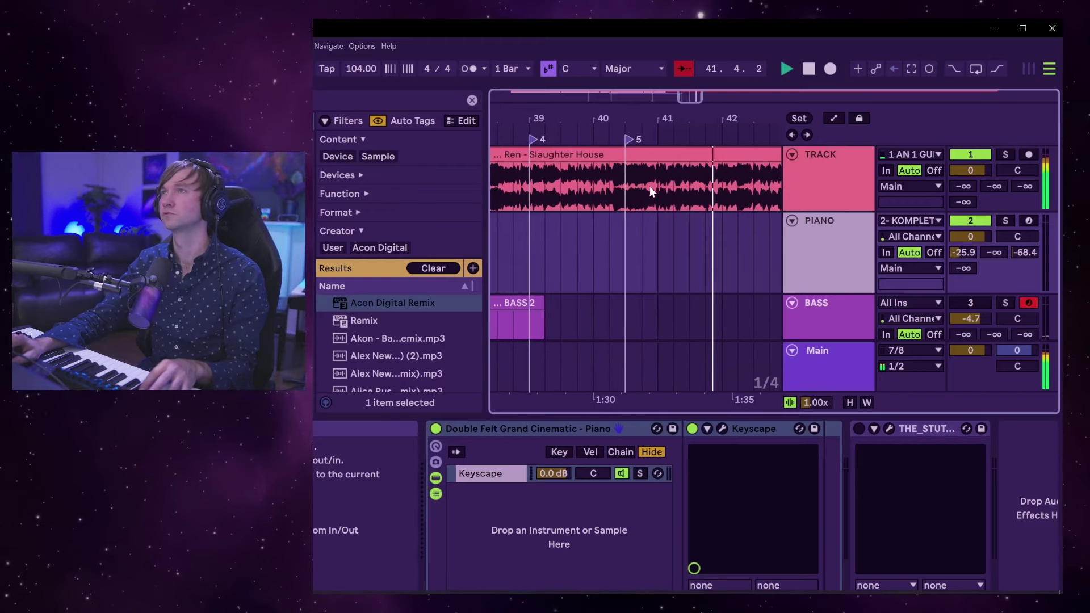
left_click(627, 230)
Select the BASS track and bring up its context menu.
scroll(733, 261, "down", 3)
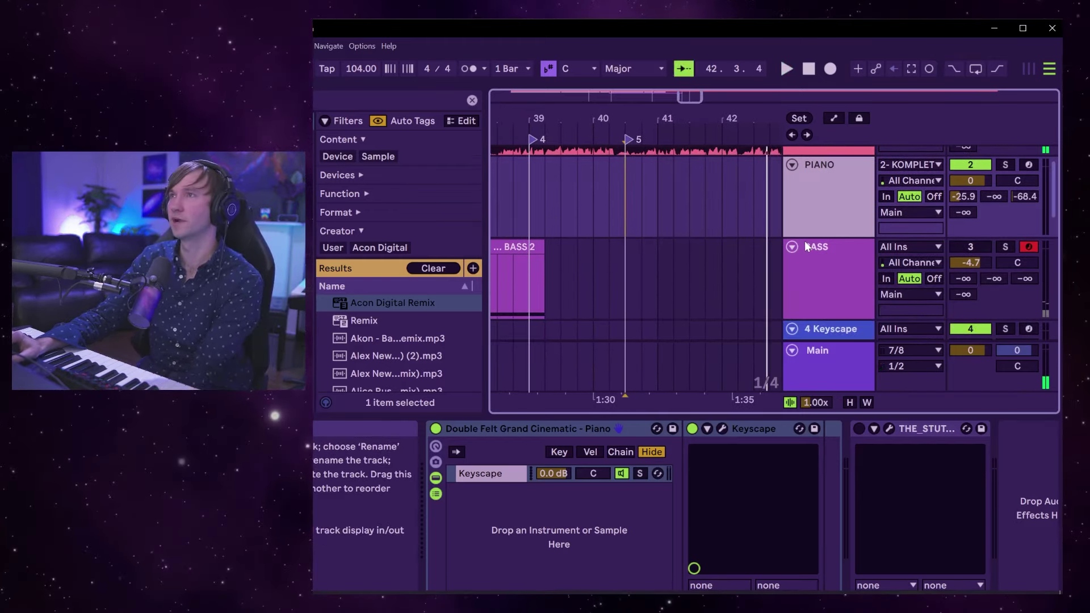
left_click(830, 254)
right_click(827, 243)
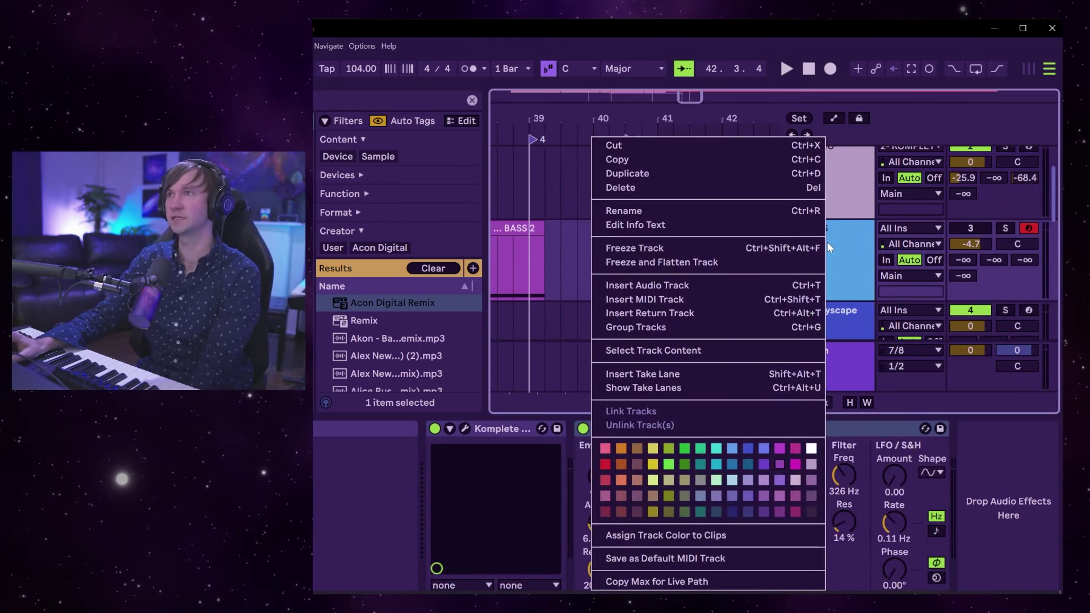
Duplicate the BASS track, arm the copy for recording, and show its devices.
left_click(632, 171)
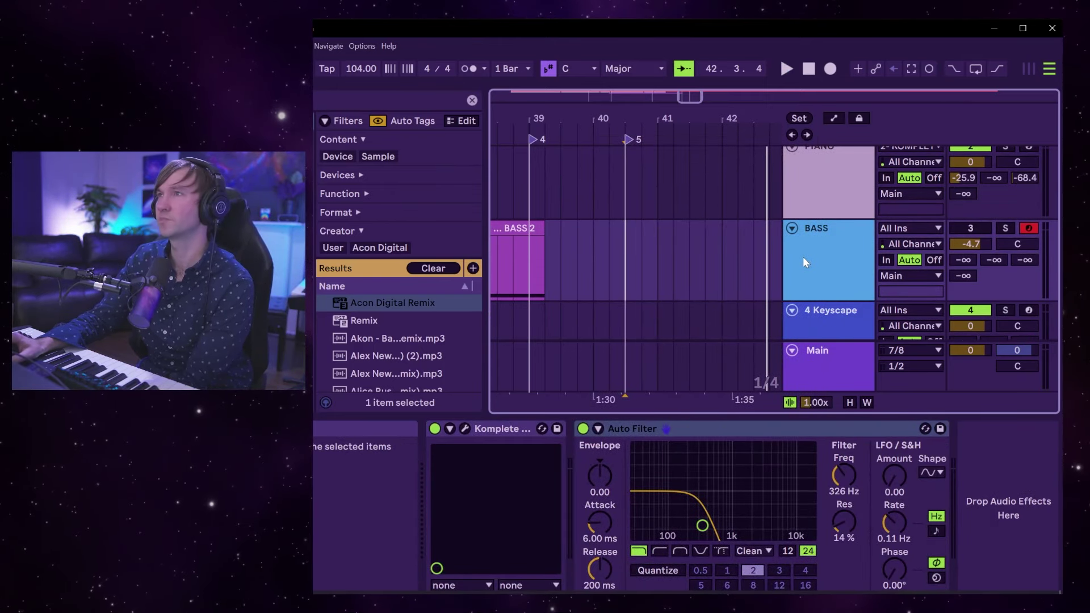
key("ctrl+d")
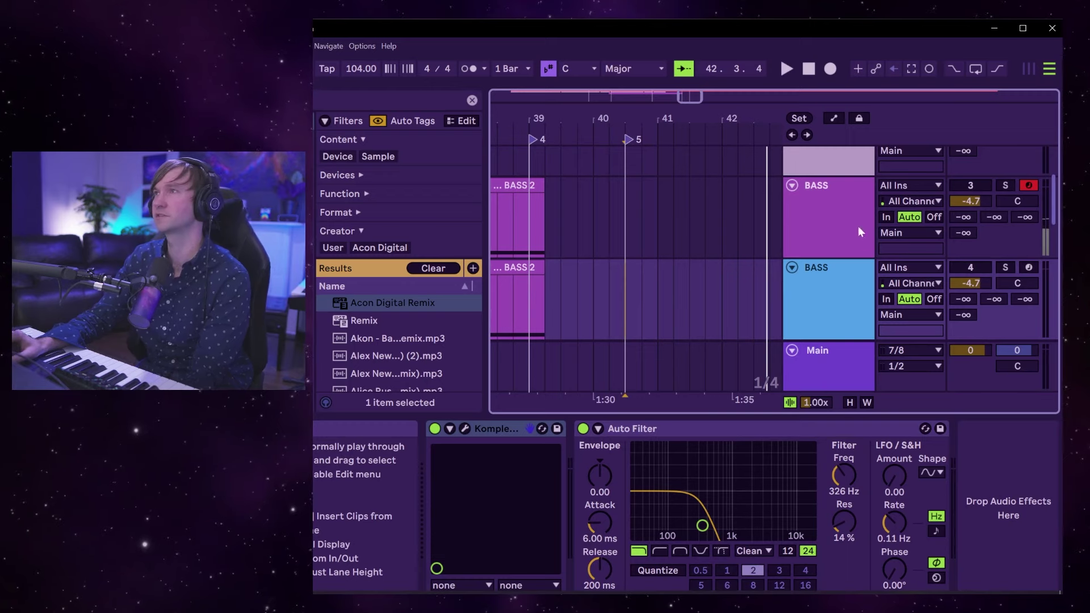
left_click(1028, 268)
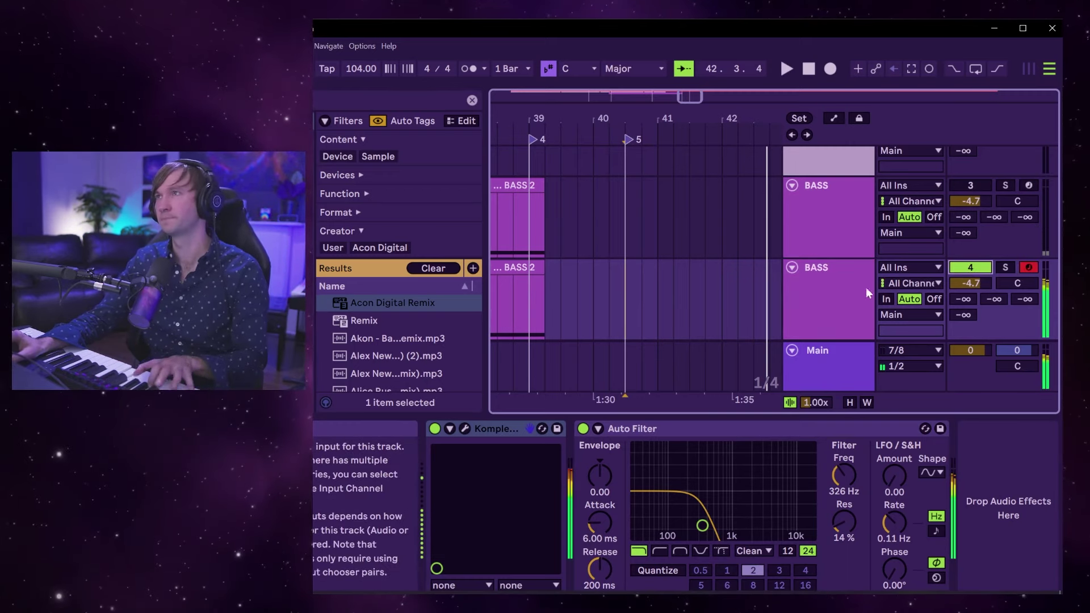
double_click(837, 283)
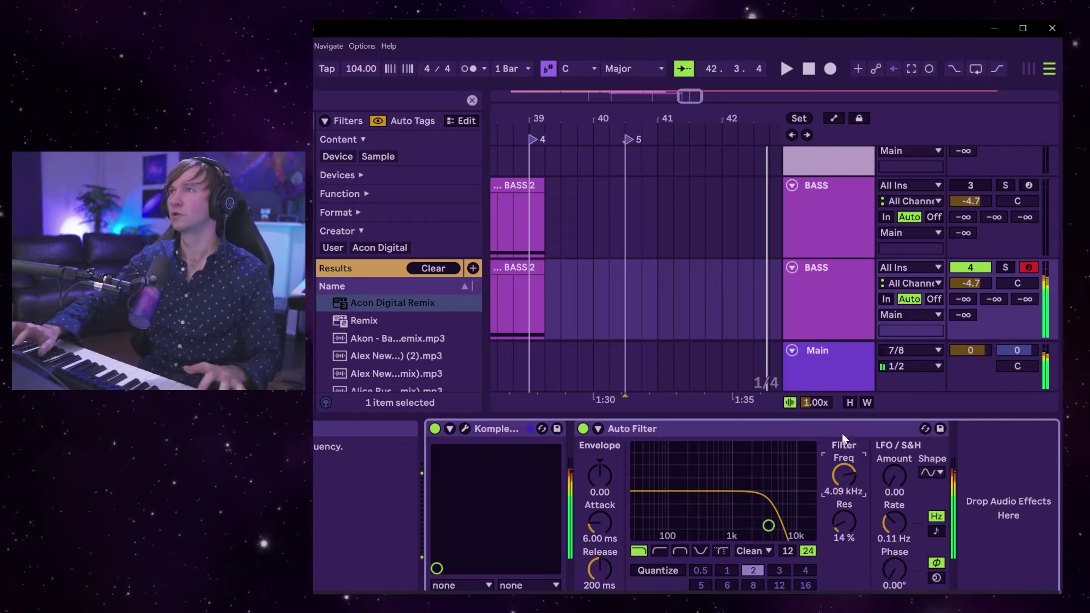
Play the song from bar 41 and open the second BASS track's context menu.
scroll(866, 328, "up", 2)
scroll(864, 329, "up", 2)
left_click(690, 182)
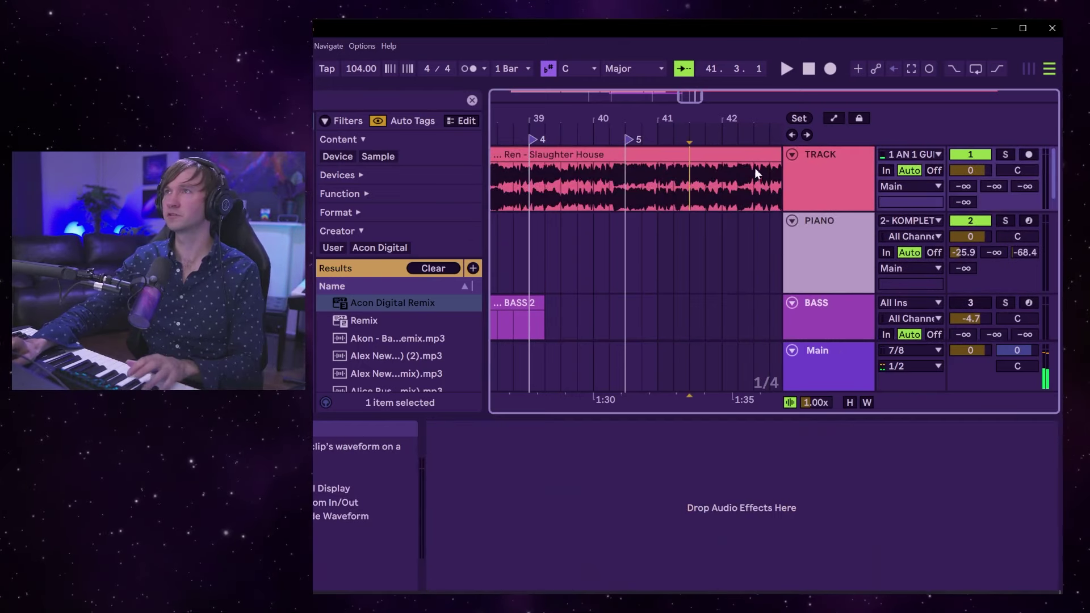
key("space")
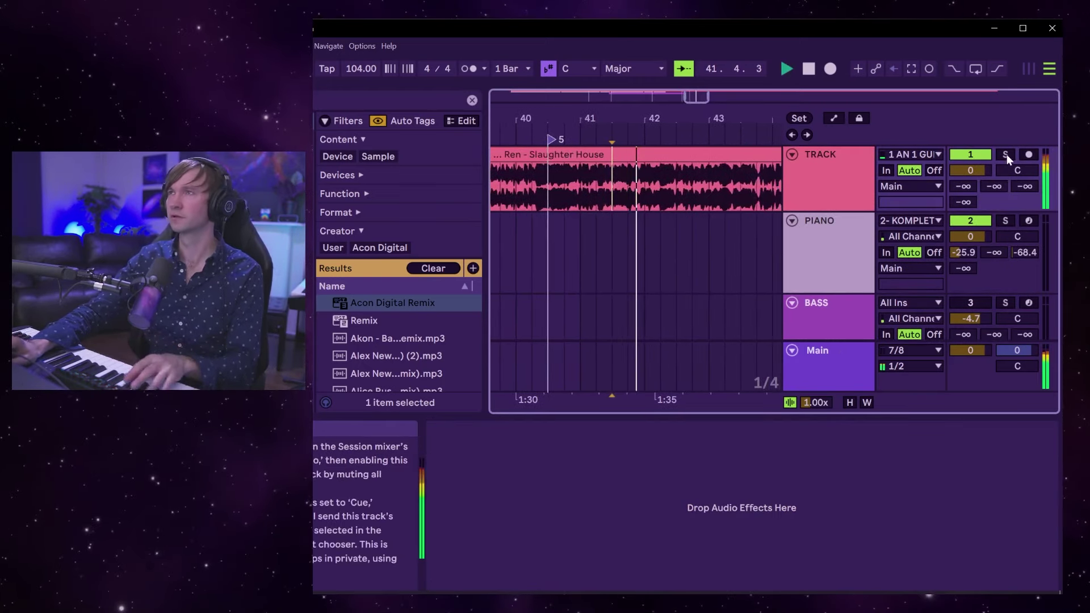
scroll(809, 267, "down", 4)
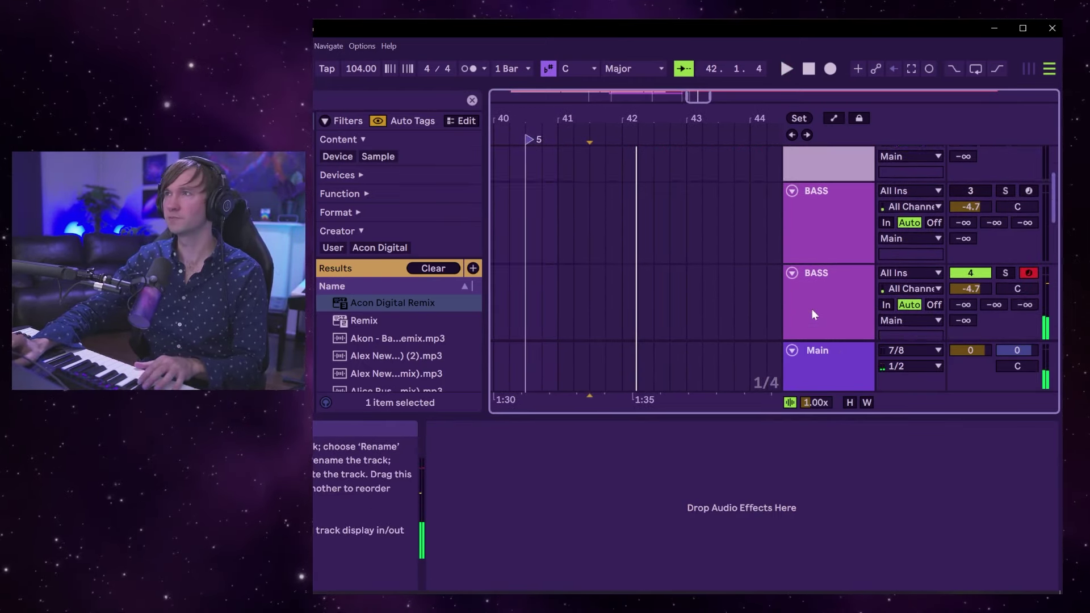
right_click(828, 260)
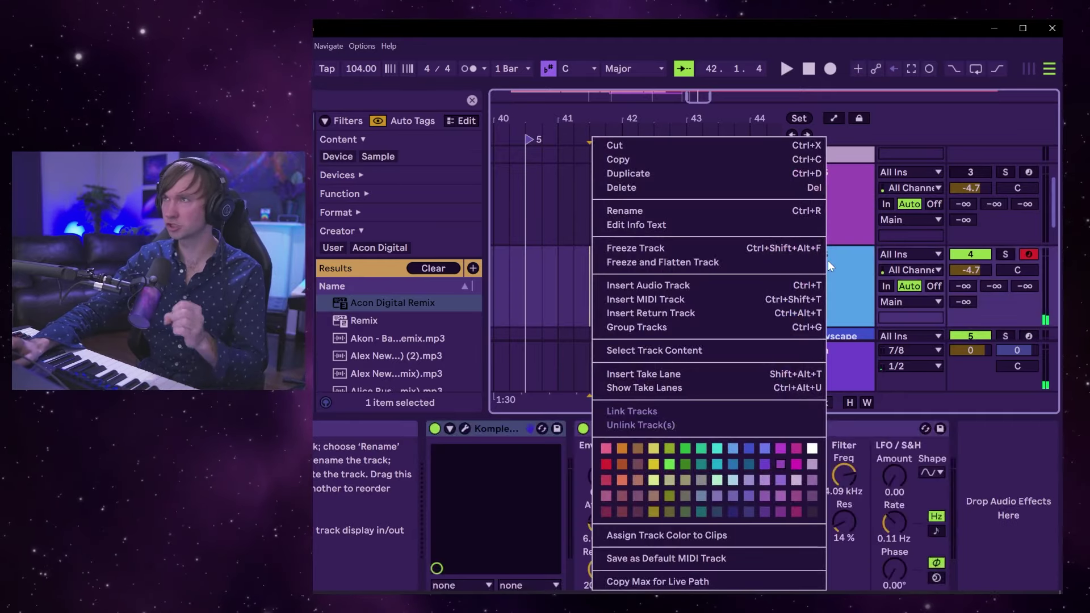
Rename the duplicated bass track to FAT BASS and show its Komplete Kontrol window.
left_click(863, 258)
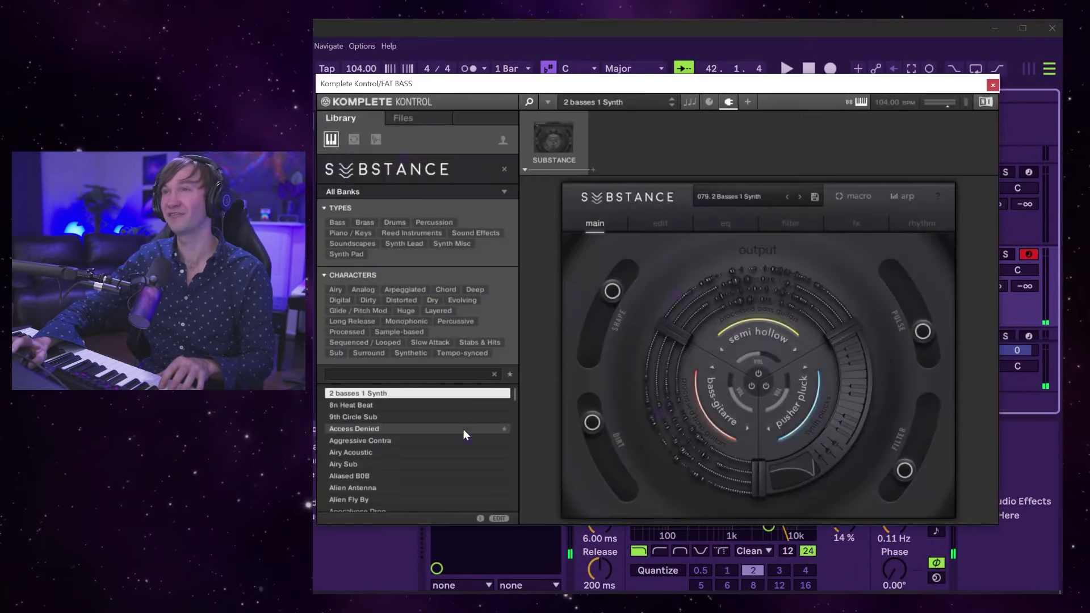
left_click(464, 428)
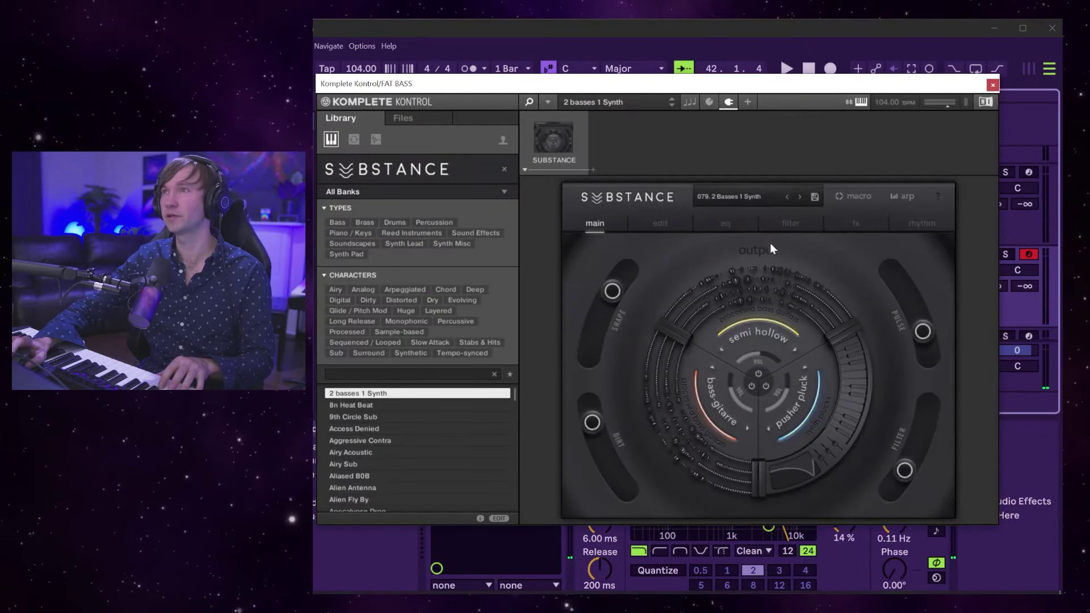
Step Substance through 080 and 081 to 082. Star Crossed Swell, then open the preset list.
left_click(802, 195)
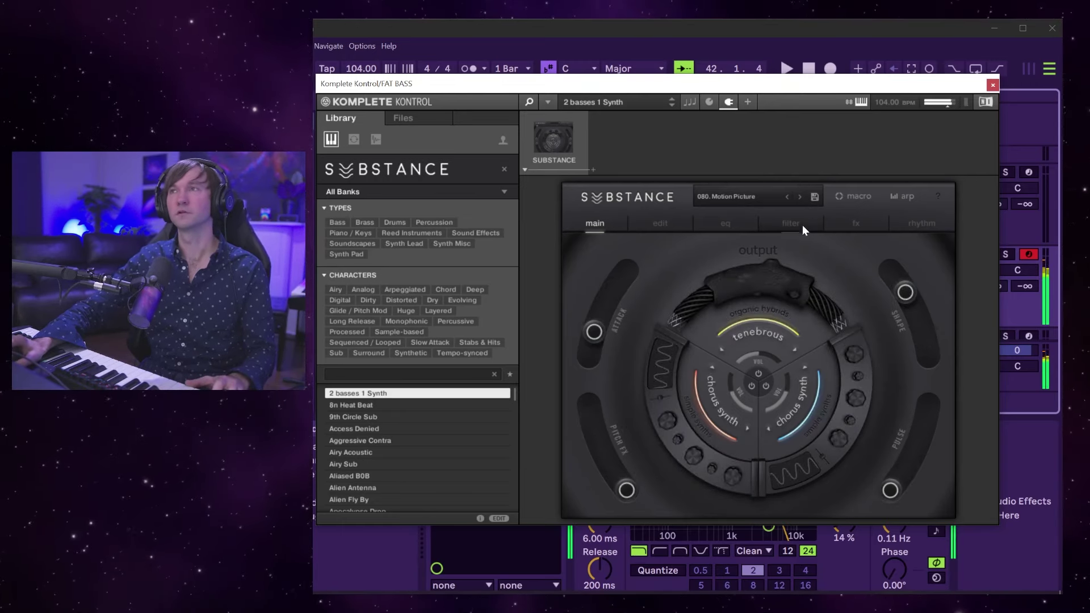
left_click(801, 198)
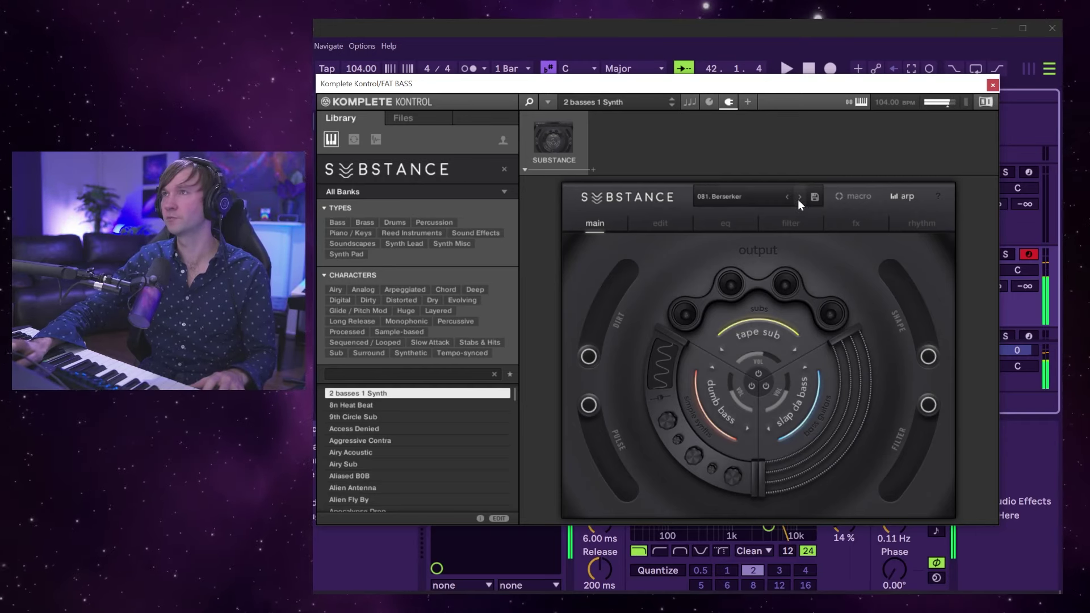
left_click(797, 197)
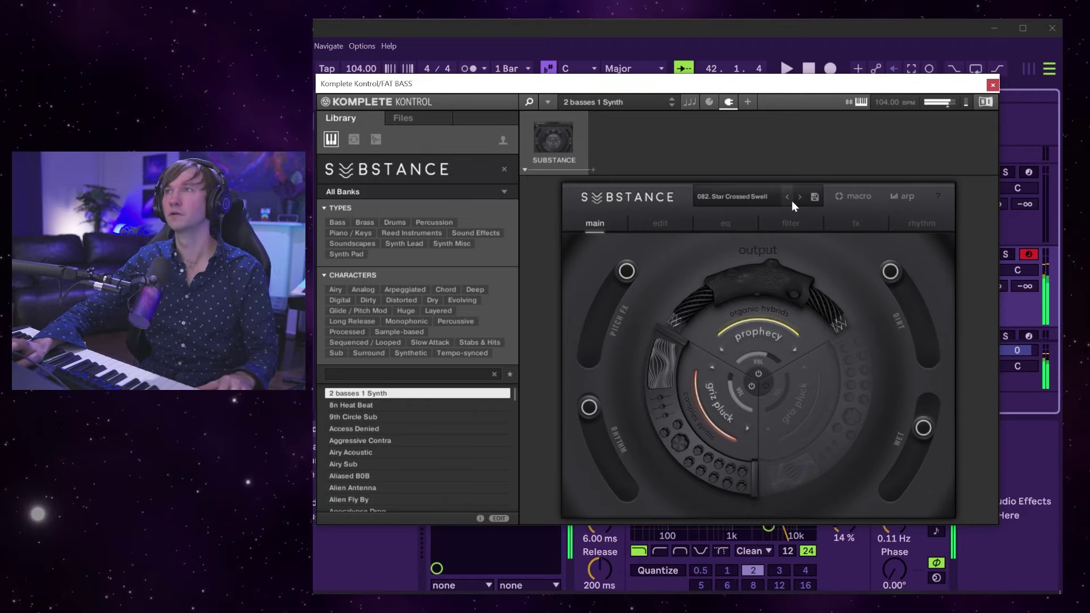
left_click(768, 197)
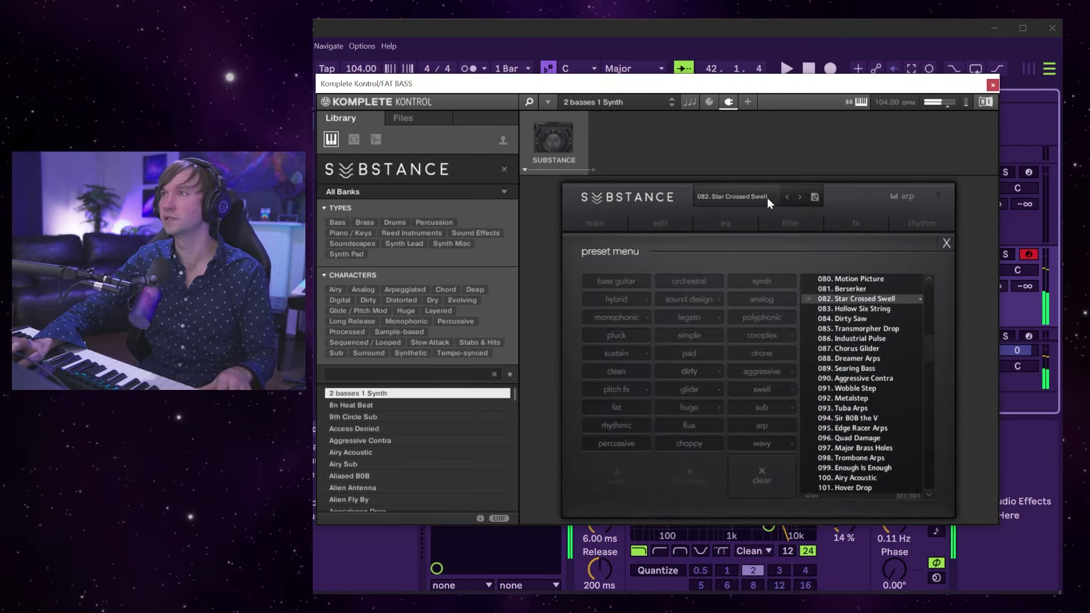
Try Dirty Saw, Sir B0B the V, Metalstep and Dreamer Arps, then settle on 089. Searing Bass.
left_click(858, 319)
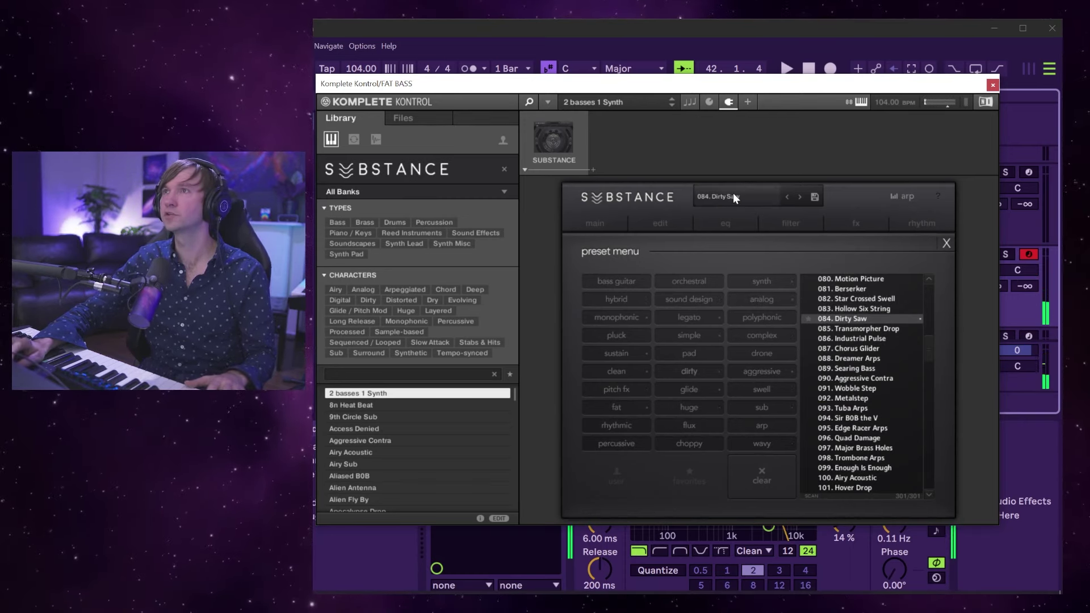
left_click(886, 418)
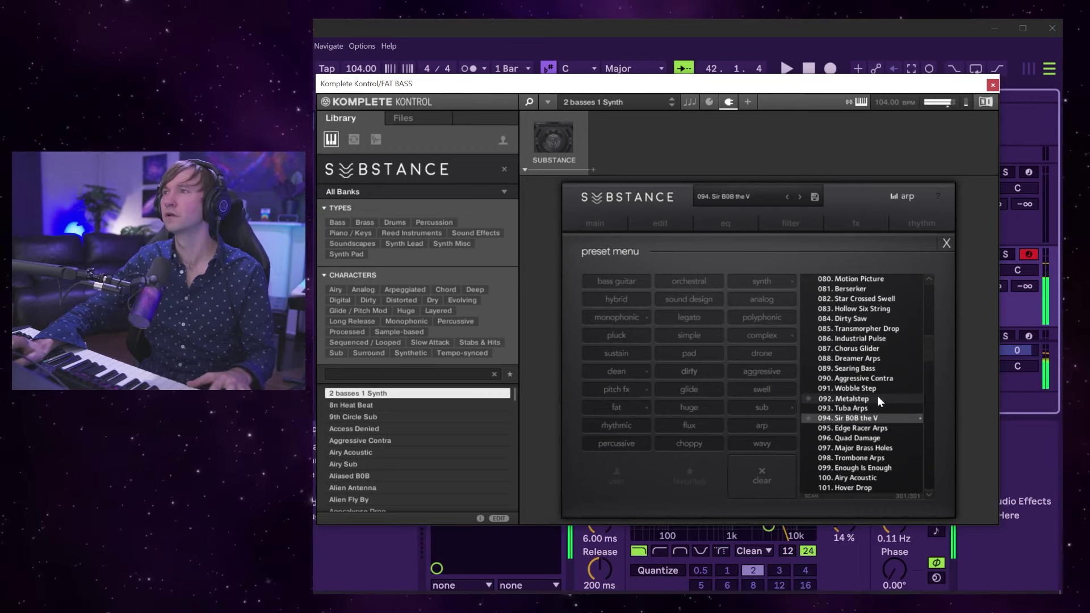
left_click(877, 398)
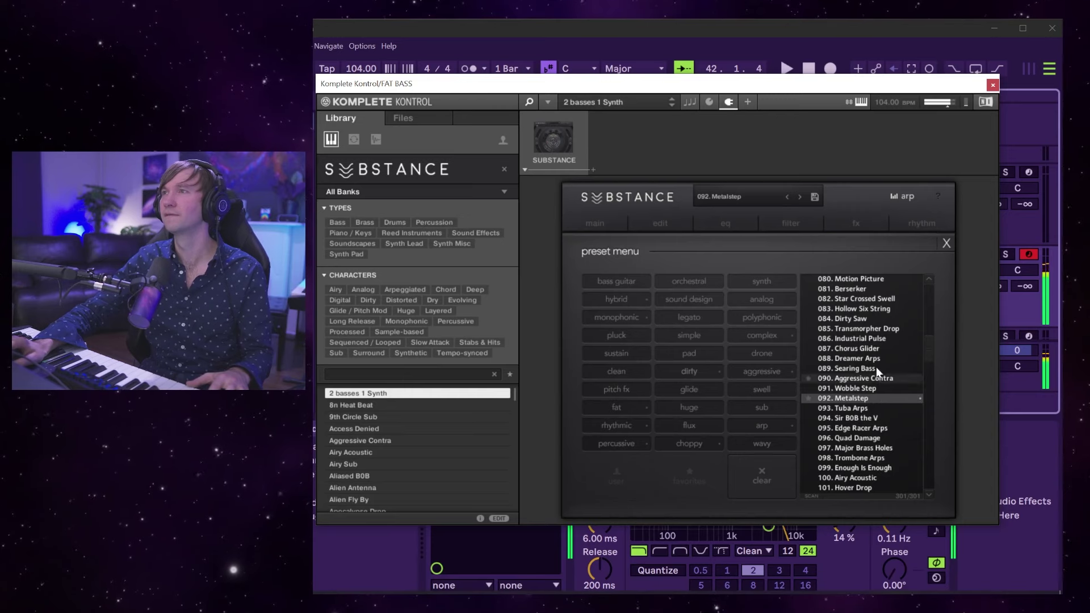
left_click(877, 358)
left_click(879, 370)
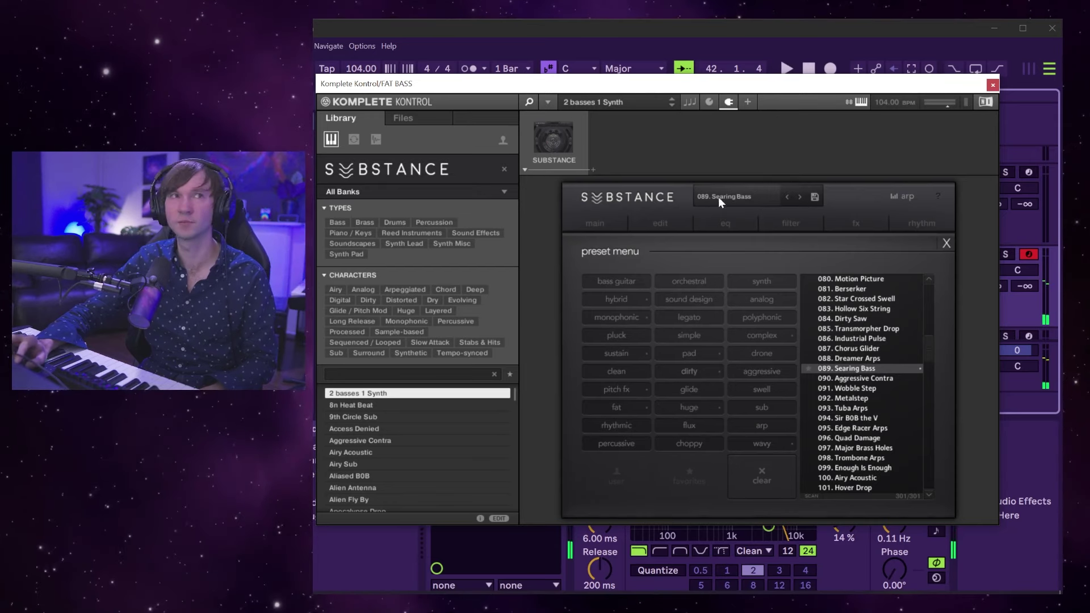
Close the Komplete Kontrol window and audition the arrangement from bar 42 and locator 5.
left_click(991, 85)
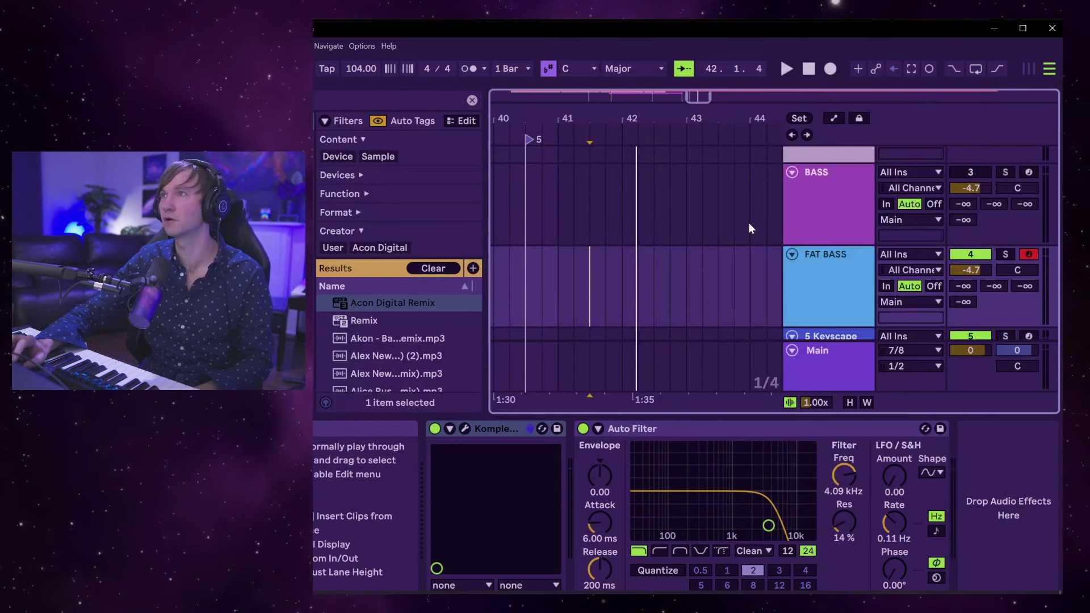
scroll(655, 268, "up", 3)
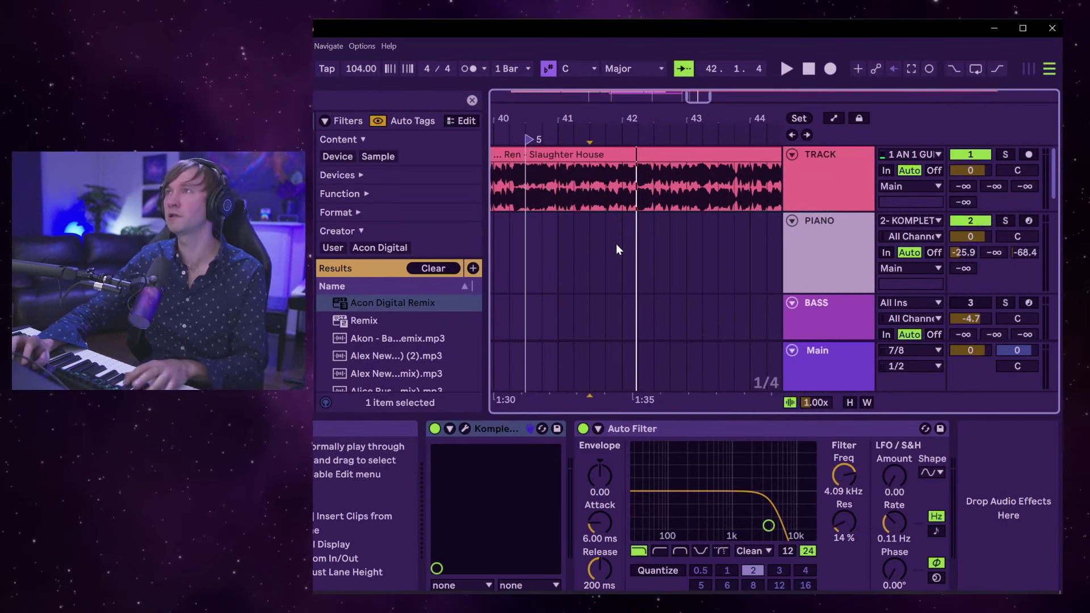
left_click(616, 245)
key("space")
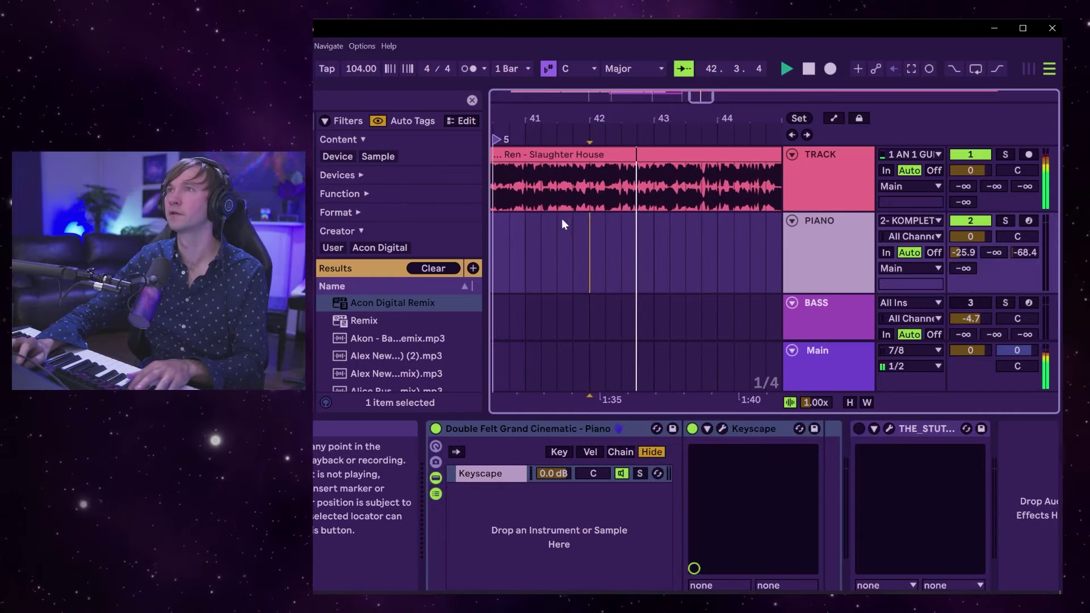
key("space")
left_click_drag(603, 120, 606, 107)
left_click(532, 243)
key("space")
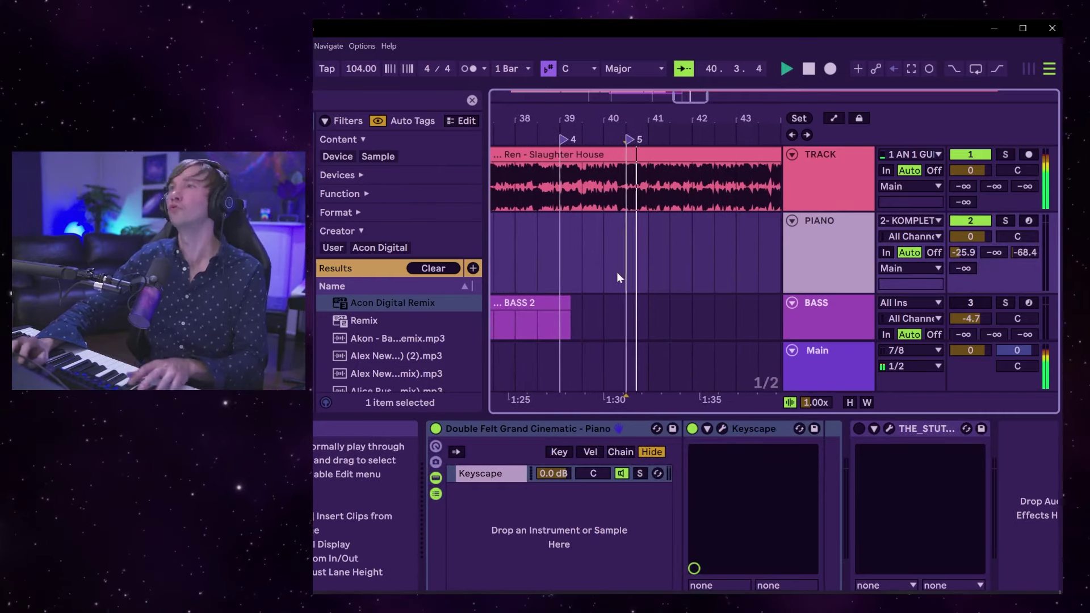
Set the start at bar 40 on FAT BASS and begin recording the take.
left_click(591, 328)
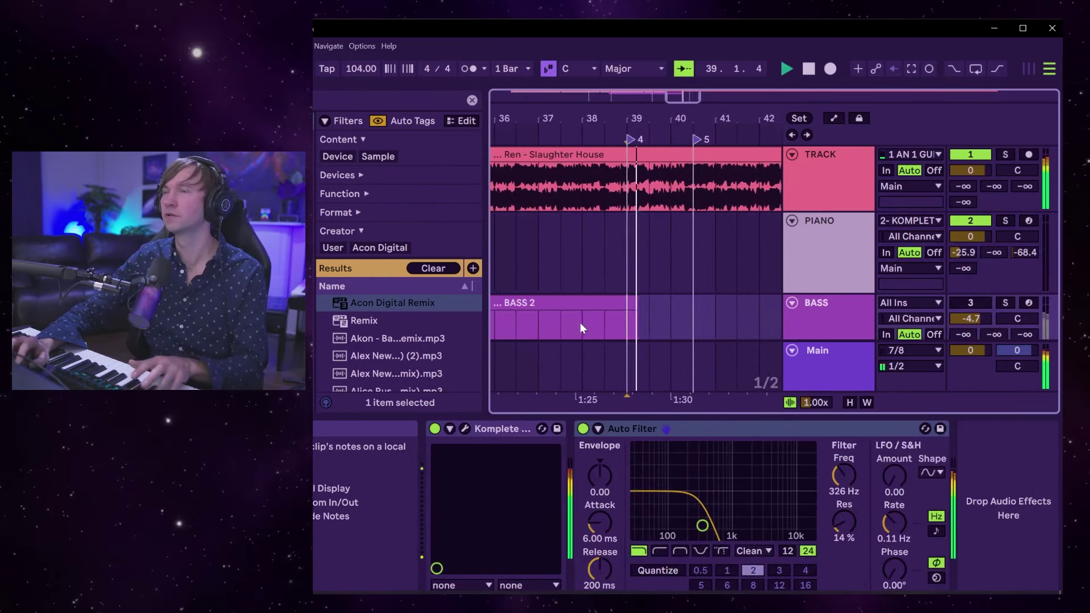
key("space")
left_click(686, 320)
key("space")
key("space")
scroll(614, 315, "down", 2)
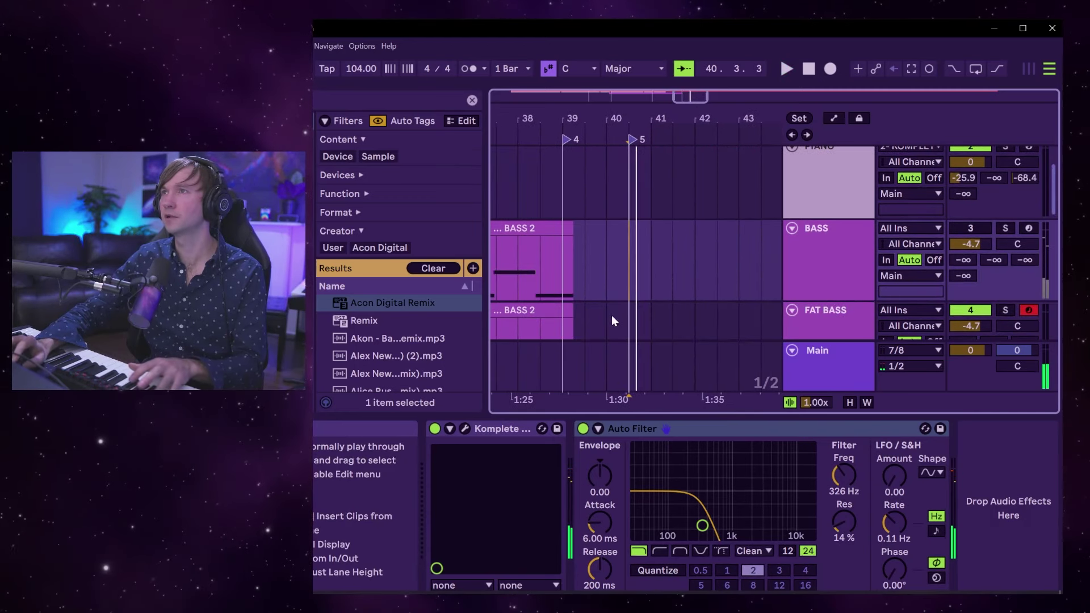
left_click(616, 309)
scroll(617, 306, "down", 2)
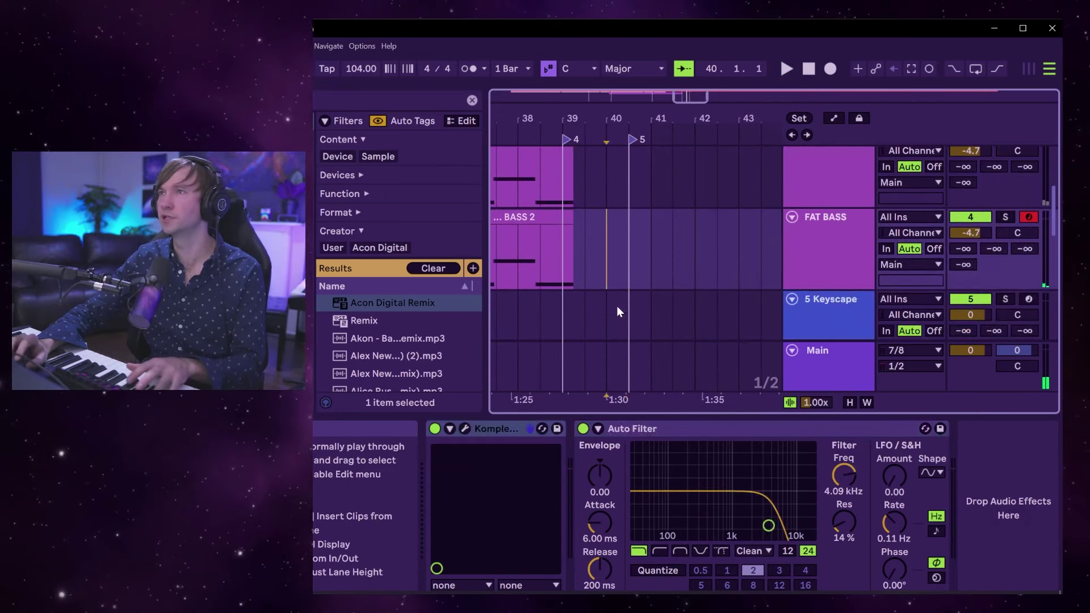
left_click(829, 69)
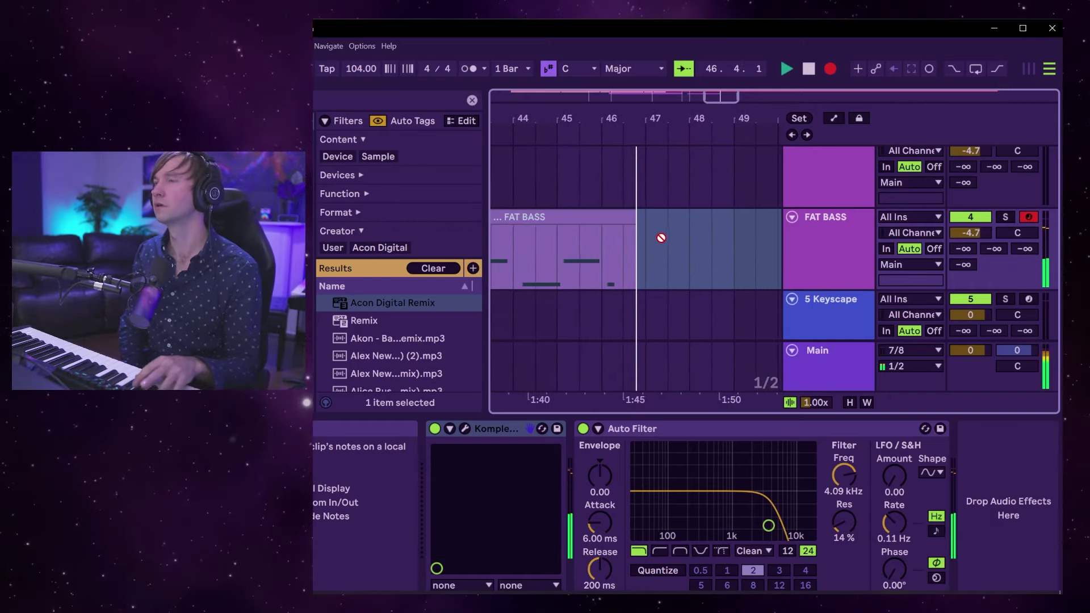
Stop the FAT BASS recording and add locator 7, moved back to bar 46.
key("space")
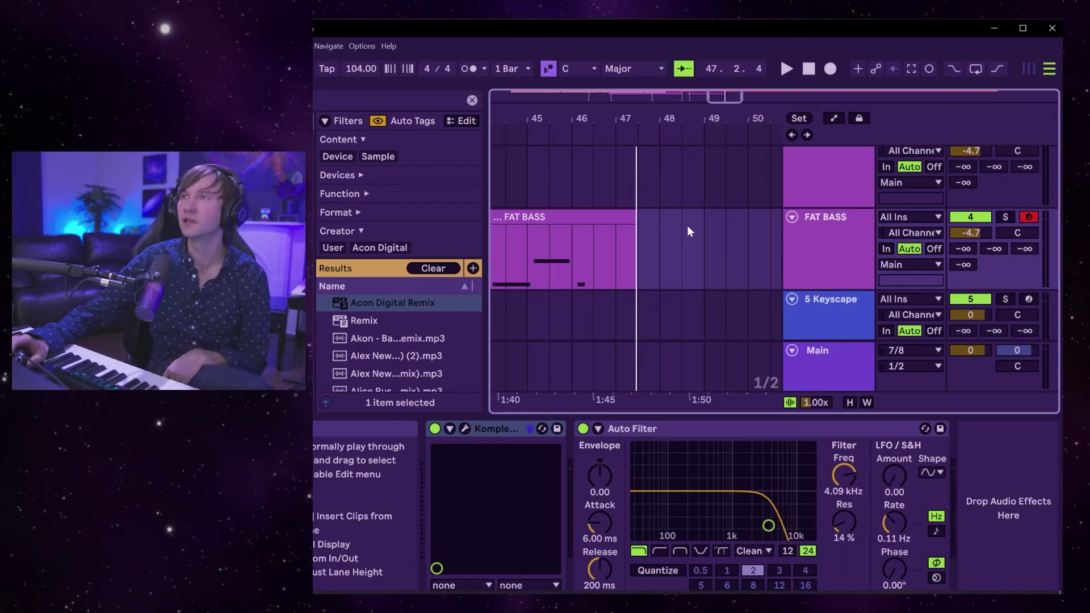
scroll(687, 226, "up", 3)
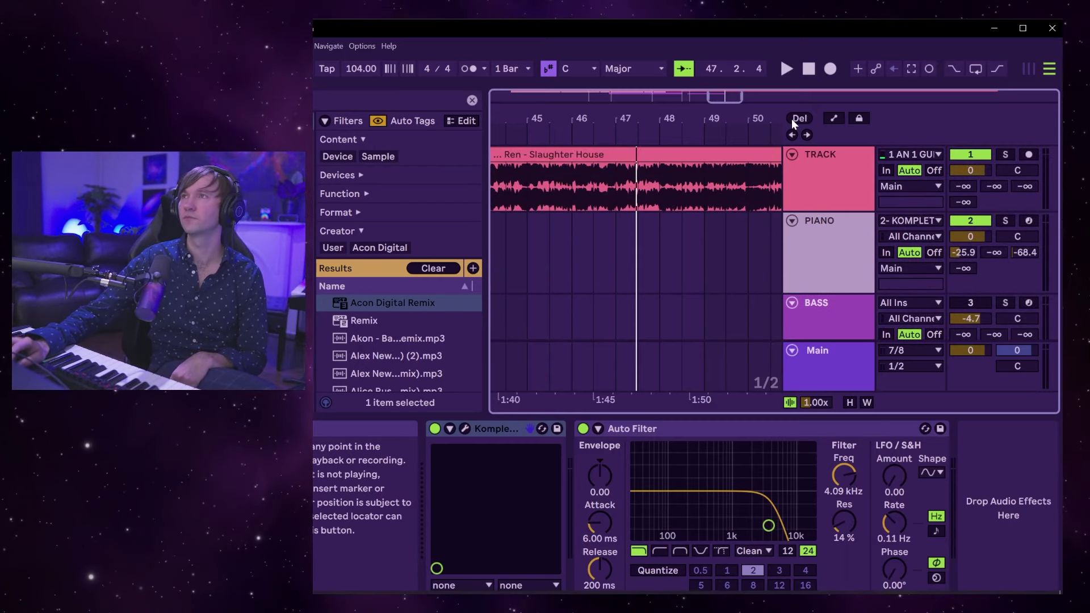
left_click(614, 238)
key("space")
key("space")
left_click(807, 120)
mouse_move(638, 138)
left_mouse_down()
mouse_move(595, 136)
mouse_move(592, 114)
left_mouse_up()
Audition the new section from bars 42, 43 and 45.
left_click(508, 197)
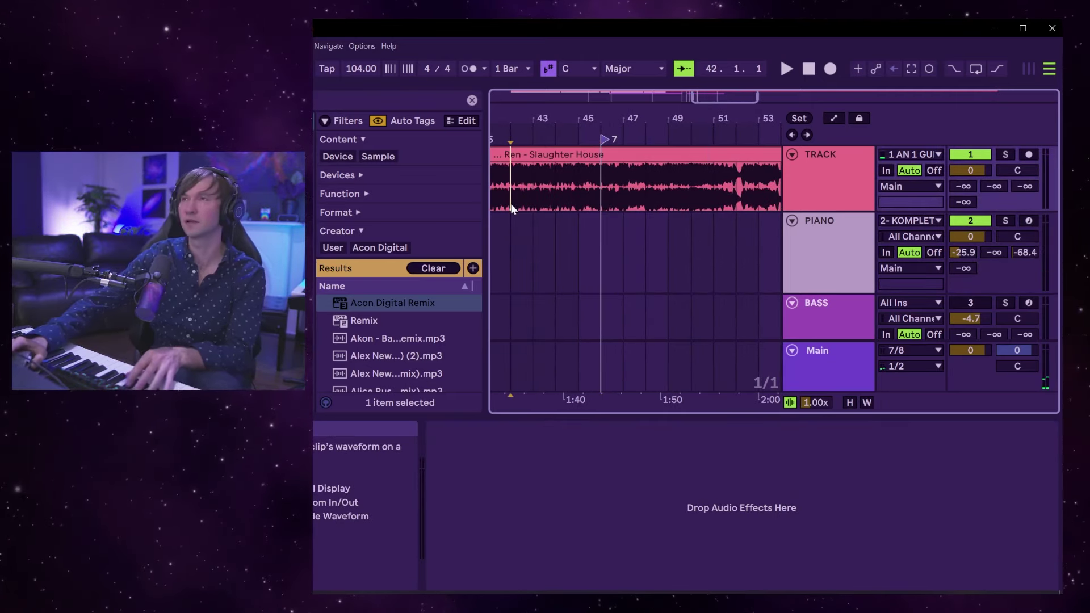
left_click(571, 194)
left_click(541, 186)
left_click_drag(532, 118, 583, 118)
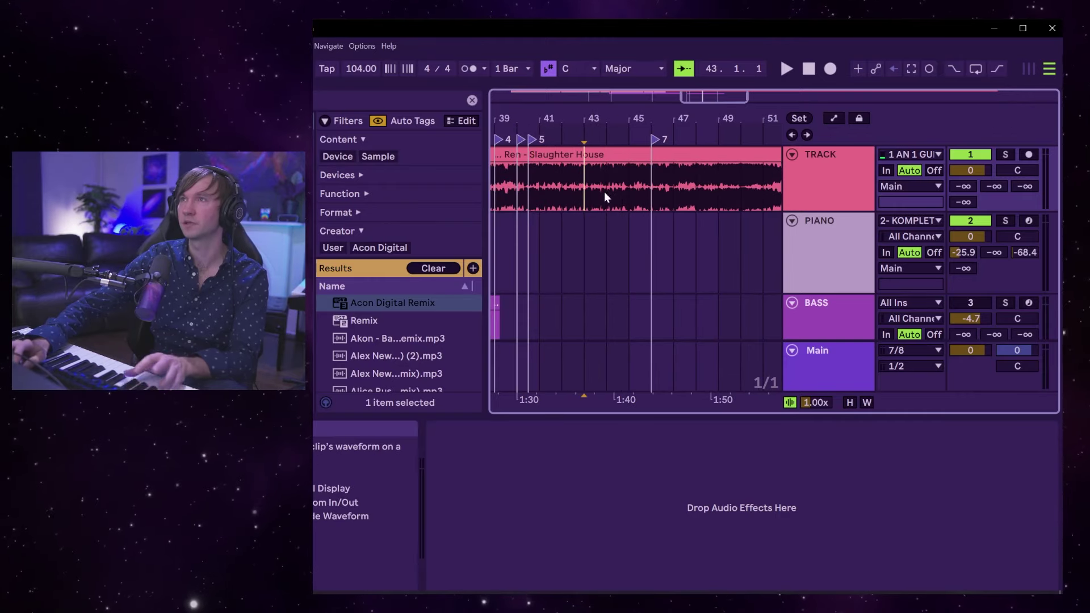
scroll(604, 192, "left", 1)
key("space")
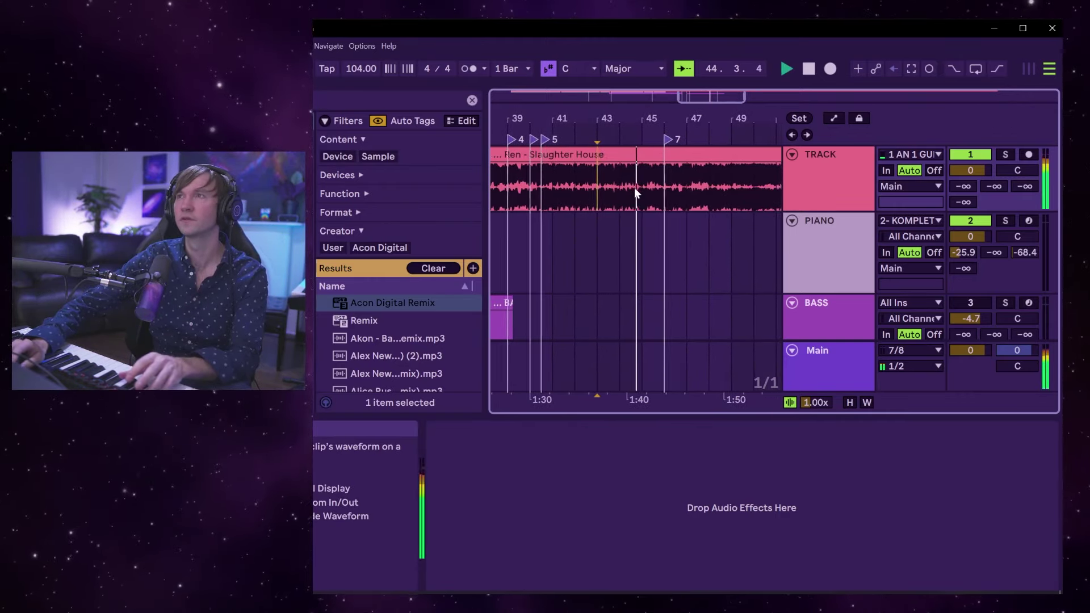
left_click(568, 193)
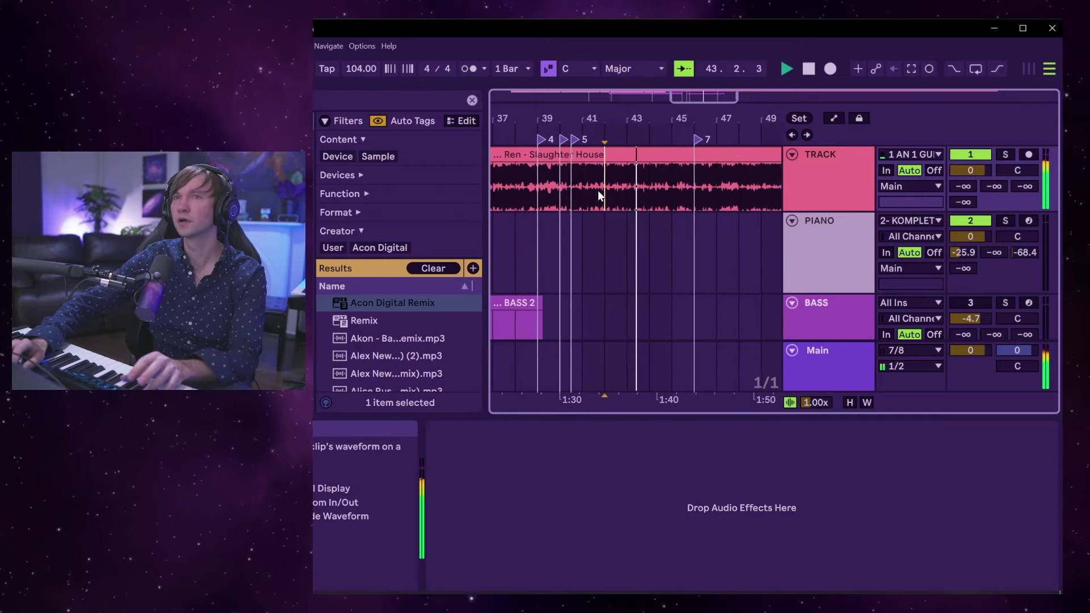
Nudge locator 7 earlier to about bar 45.5 and check a later part of the song.
left_click_drag(628, 118, 628, 142)
left_click_drag(697, 140, 688, 116)
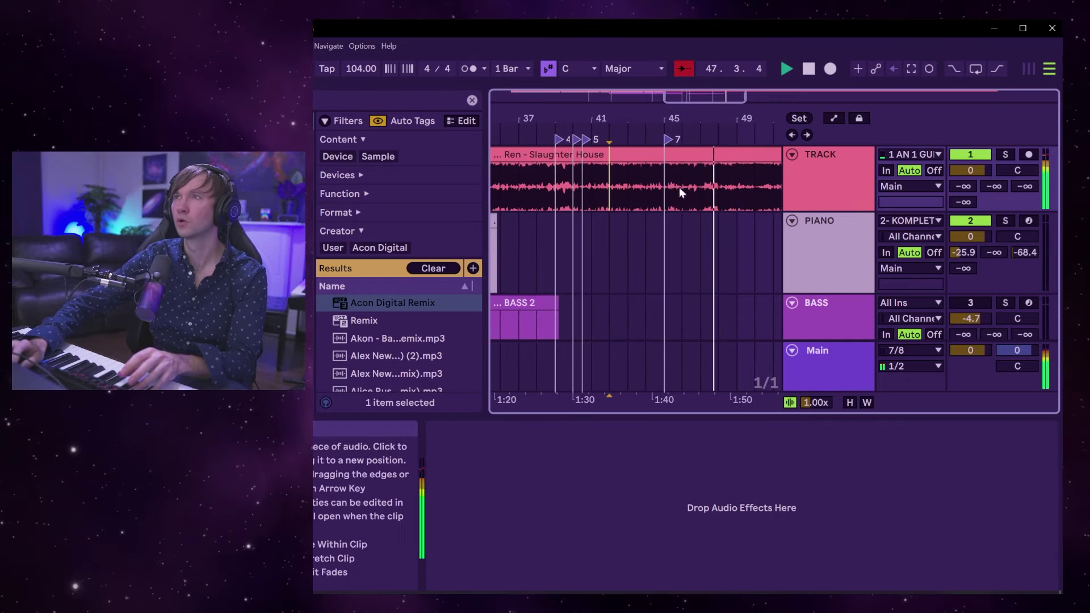
left_click(717, 186)
left_click_drag(736, 114, 668, 110)
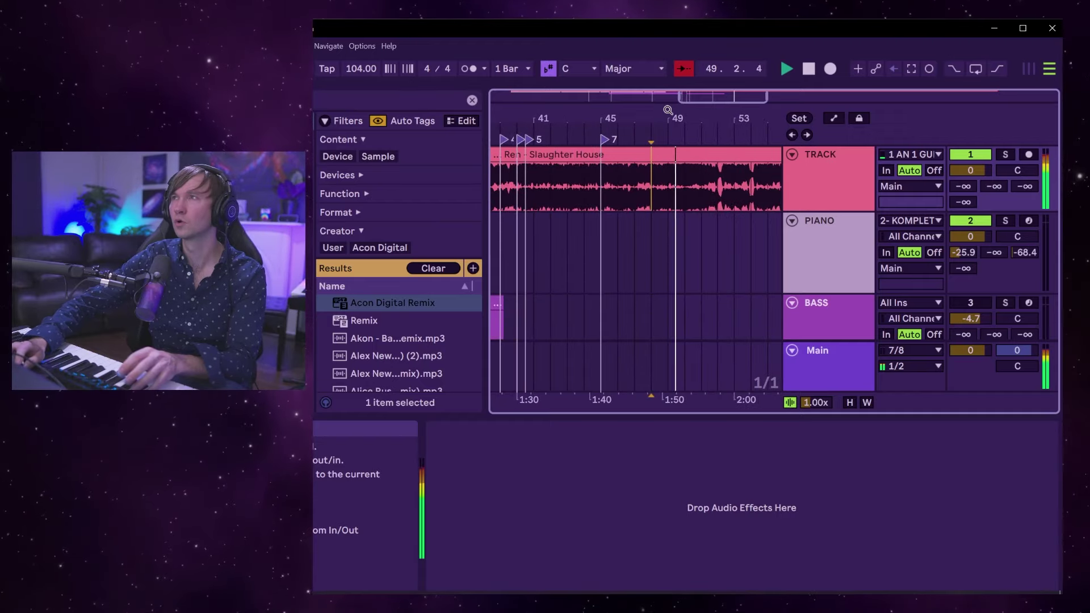
key("space")
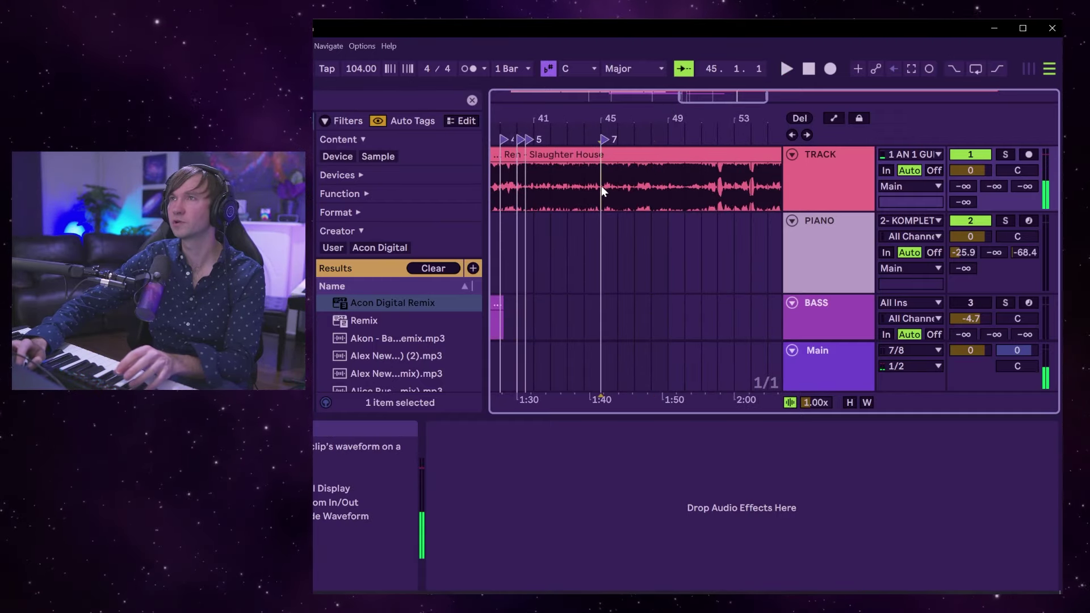
Recolour the BASS track muted brown and arm it for recording.
scroll(665, 308, "down", 4)
scroll(666, 311, "up", 1)
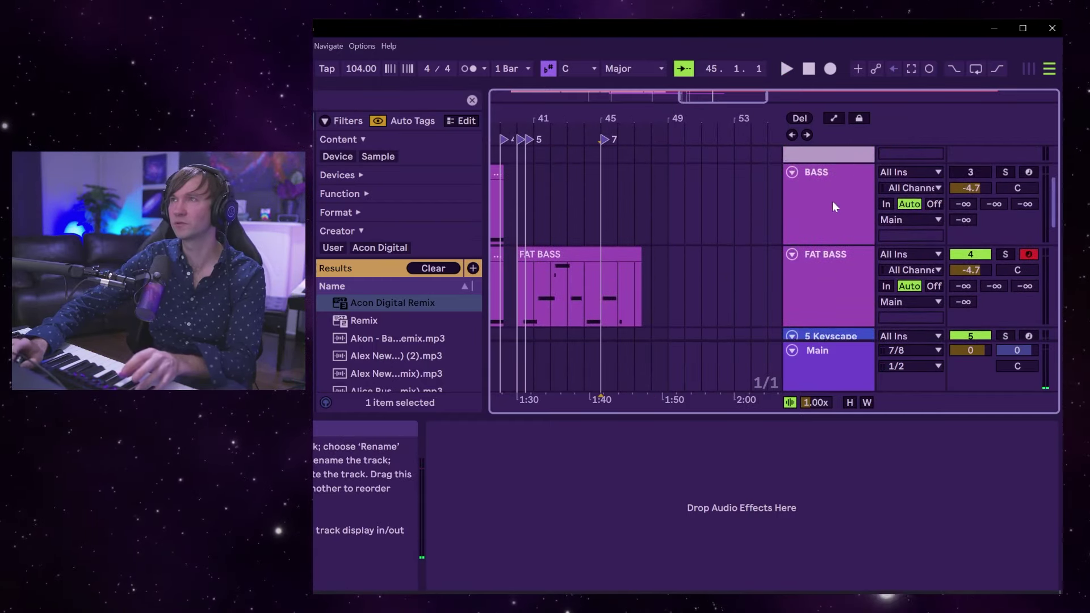
right_click(832, 201)
left_click(817, 463)
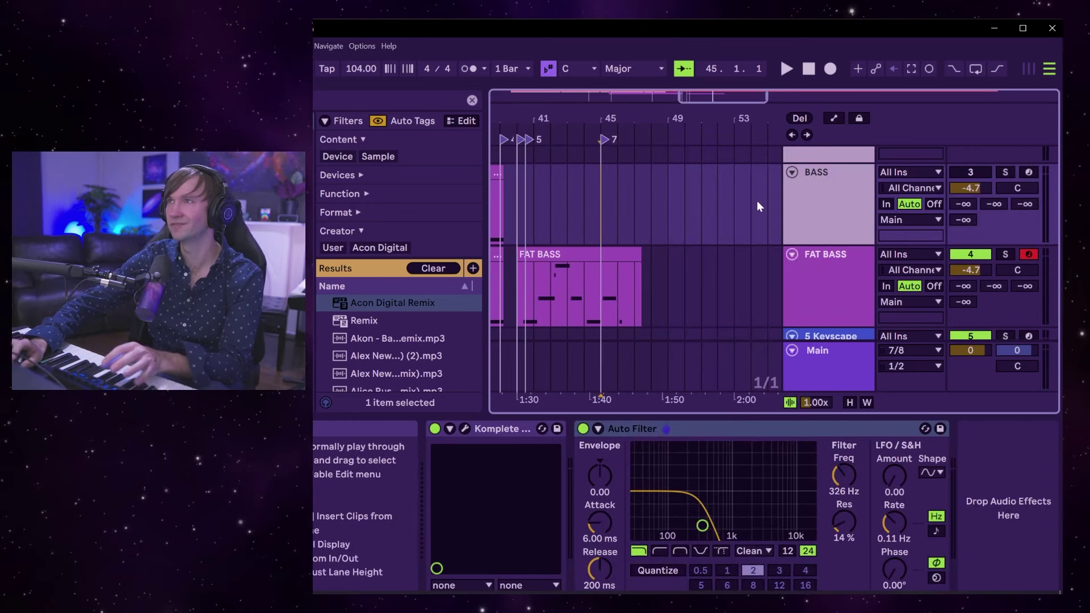
right_click(821, 197)
left_click(852, 496)
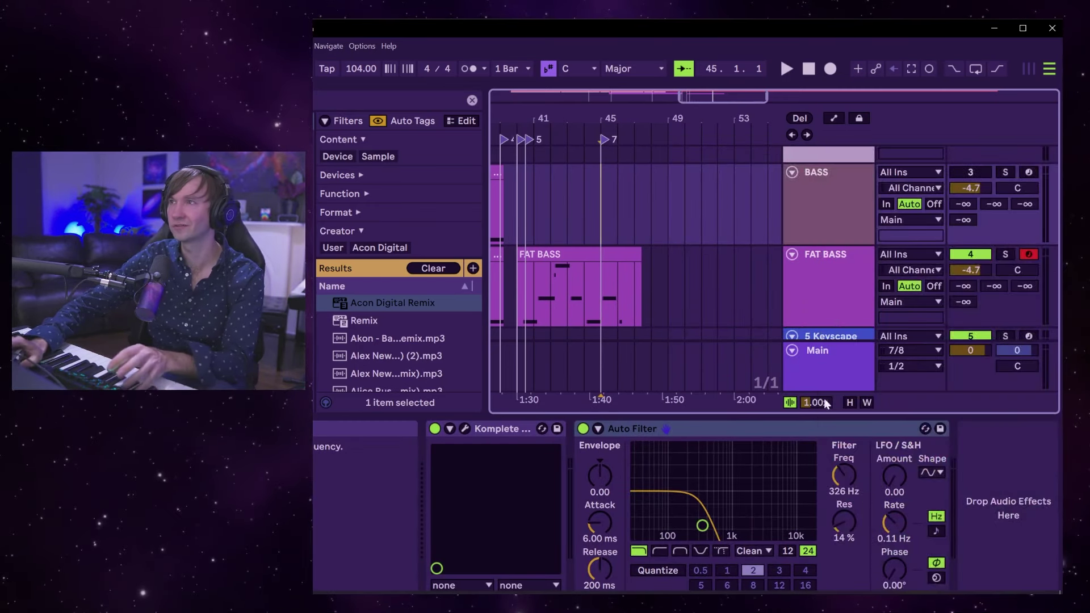
left_click(1029, 172)
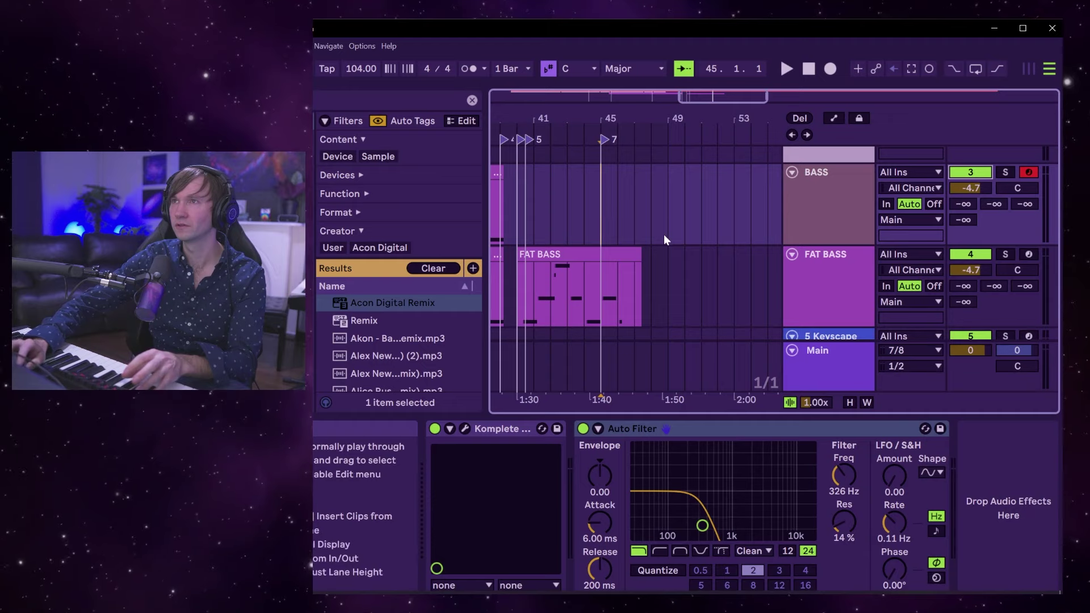
Delete the lower BASS 2 clip and play back from bars 45 and 47.
scroll(663, 234, "left", 5)
scroll(594, 244, "left", 1)
left_click(605, 253)
key("Delete")
mouse_move(594, 119)
left_mouse_down()
mouse_move(594, 79)
mouse_move(590, 101)
left_mouse_up()
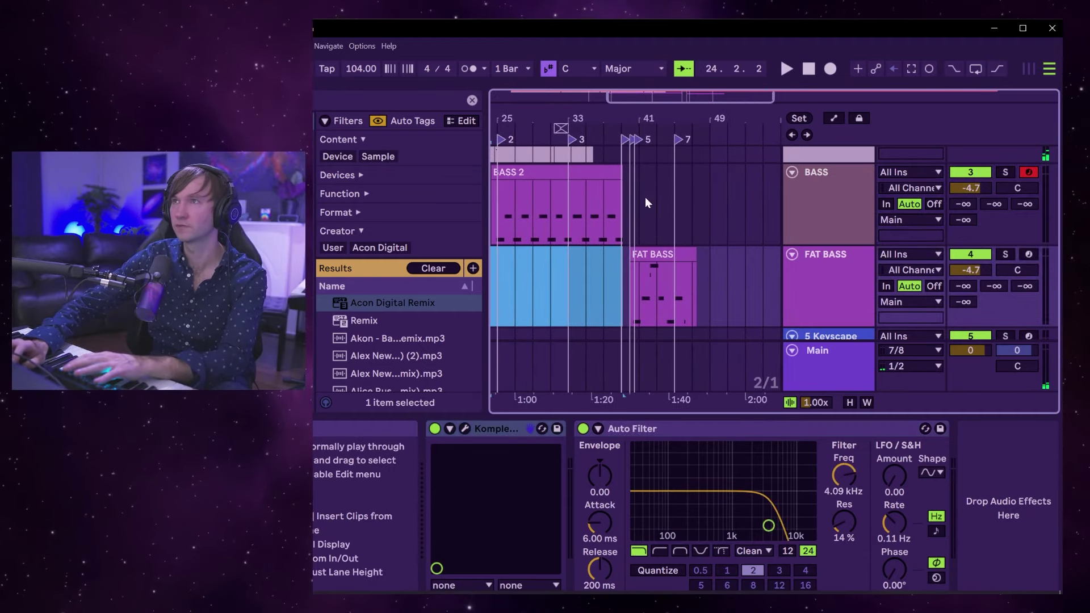
left_click(682, 221)
key("space")
key("space")
left_click(650, 210)
key("space")
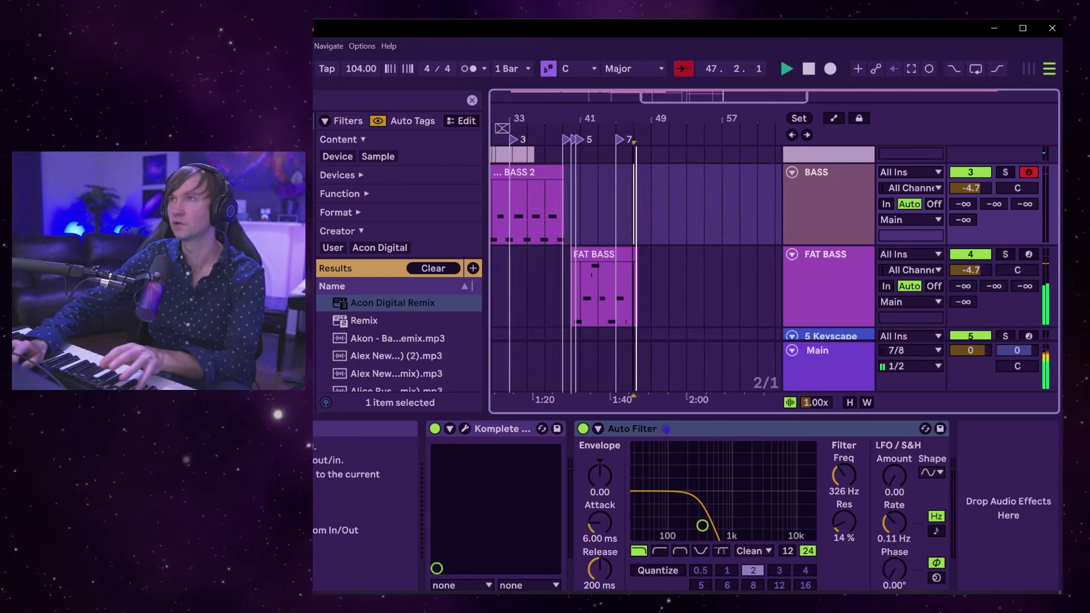
left_click_drag(645, 118, 665, 185)
key("space")
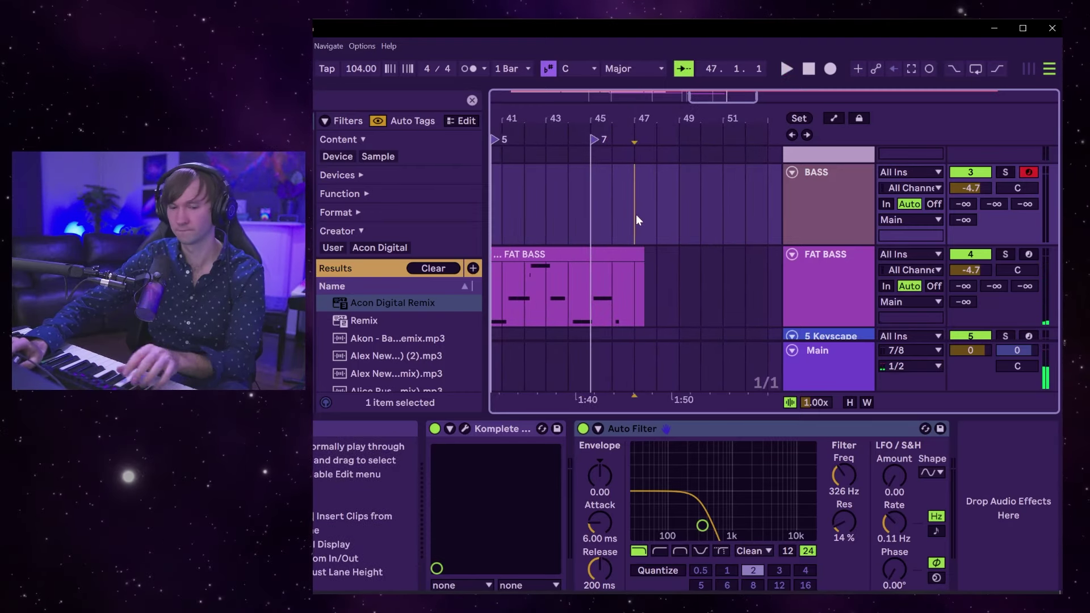
Raise the BASS Auto Filter cutoff slightly and bring up the Substance plug-in window.
double_click(823, 180)
left_click_drag(836, 455, 836, 450)
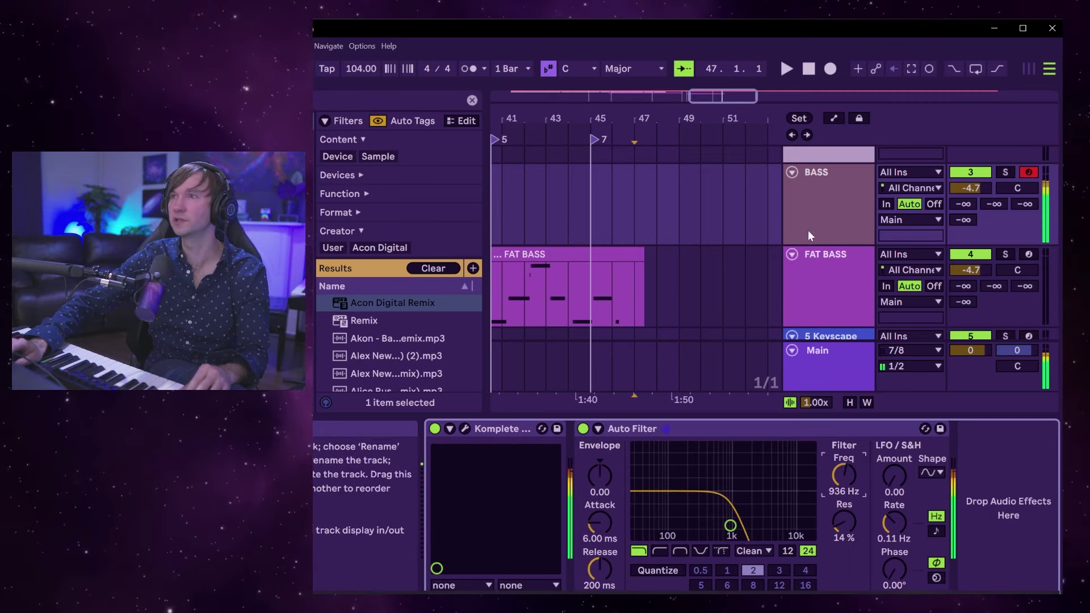
left_click(467, 427)
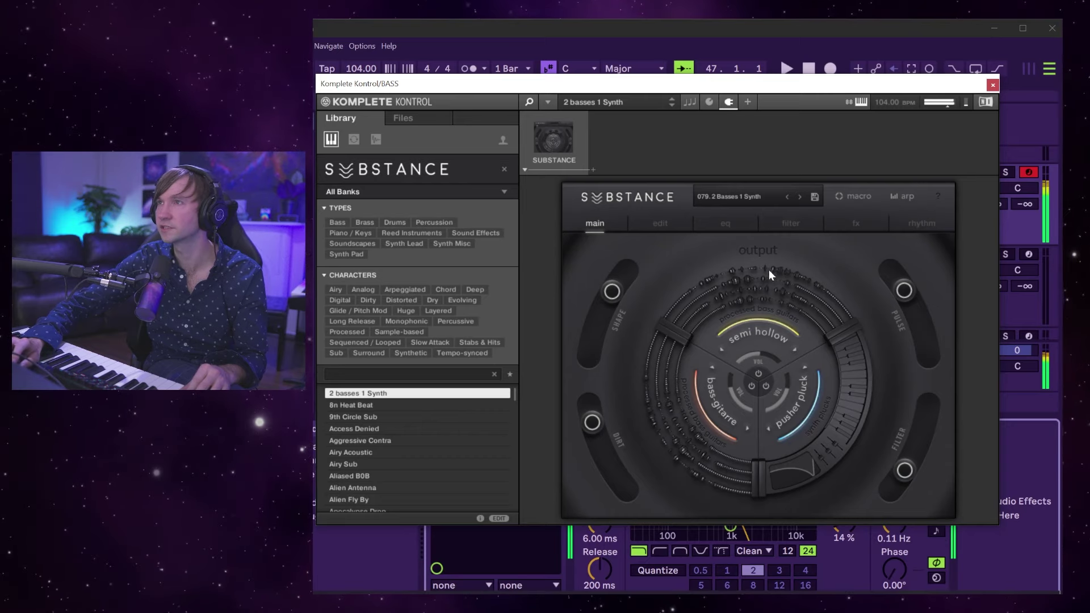
Keep Substance's semi hollow source, nudge the PULSE and FILTER macros, and close the plugin window.
left_click(755, 298)
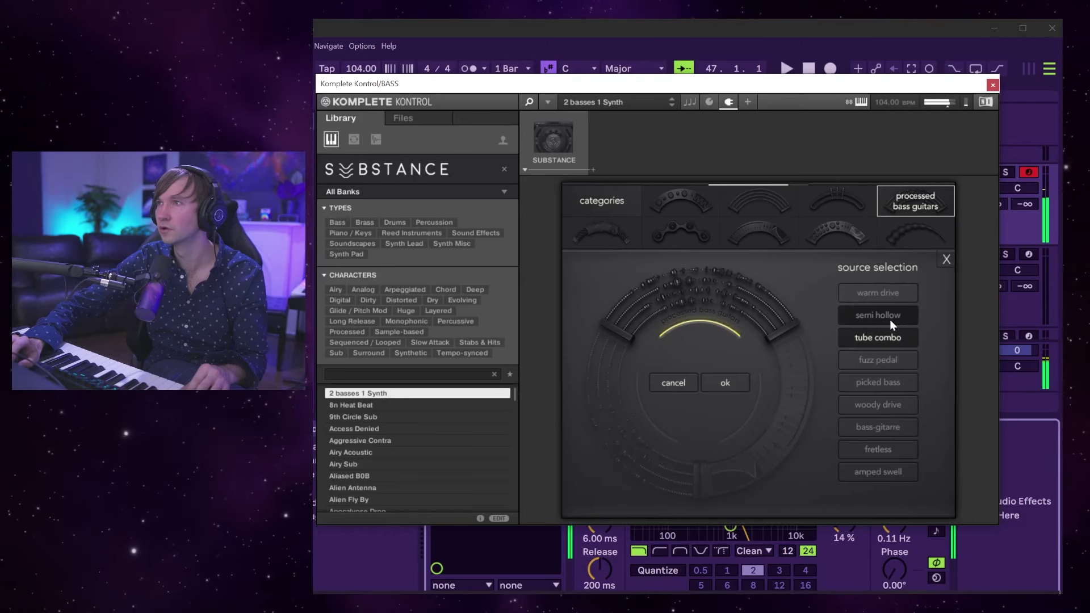
left_click(944, 258)
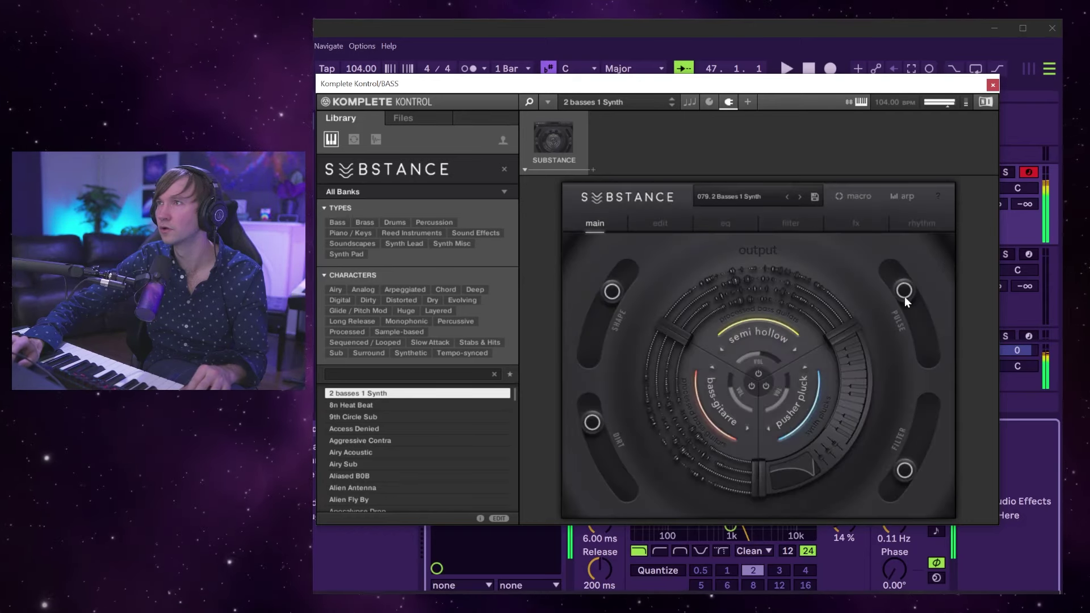
mouse_move(914, 328)
left_mouse_down()
mouse_move(916, 342)
mouse_move(911, 320)
left_mouse_up()
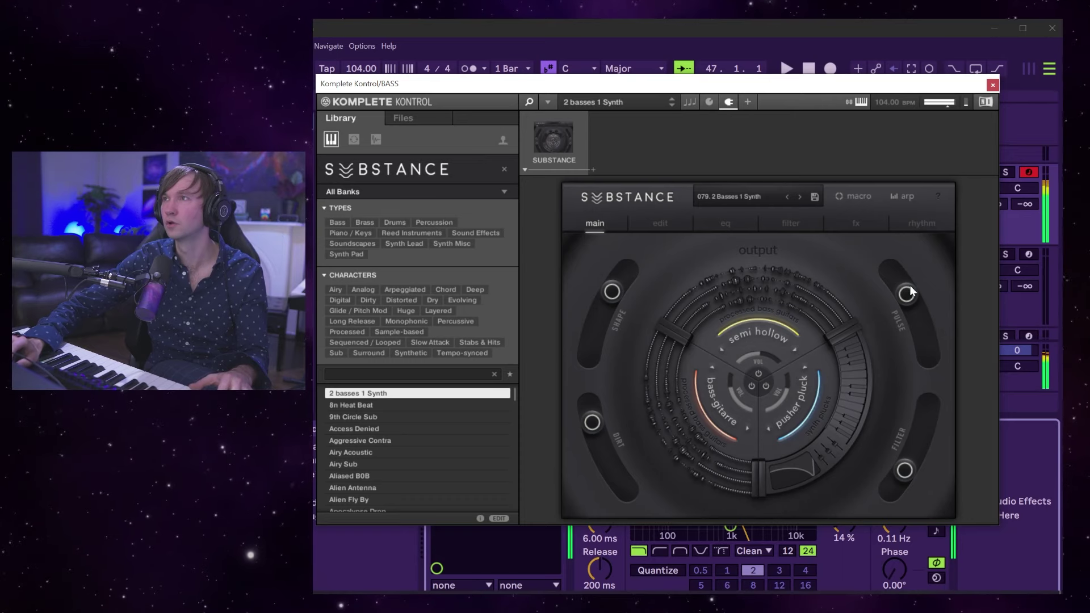
mouse_move(905, 476)
left_mouse_down()
mouse_move(934, 404)
mouse_move(900, 486)
left_mouse_up()
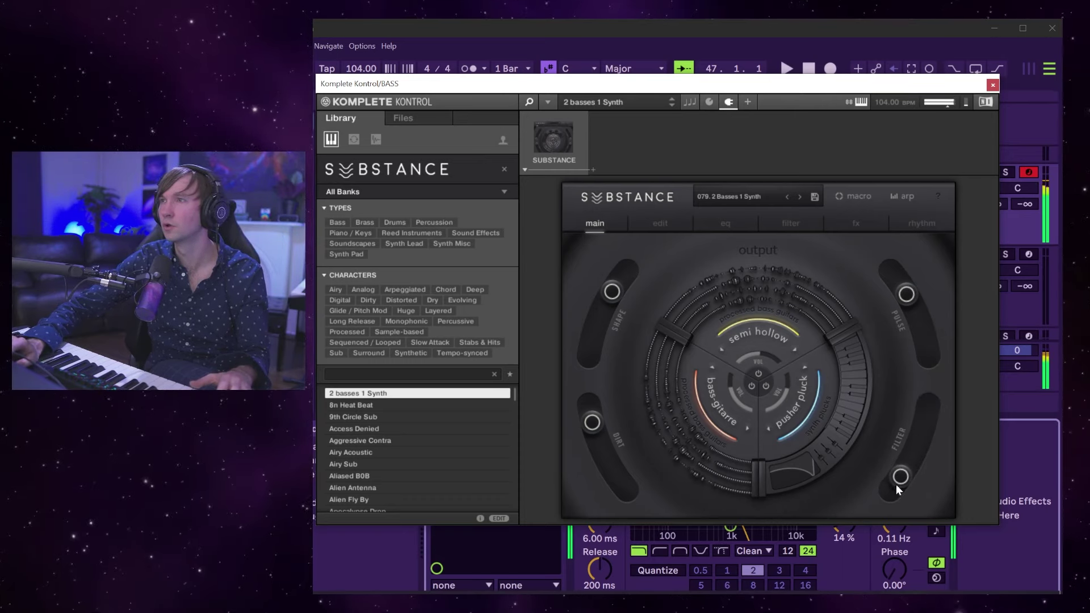
left_click(993, 84)
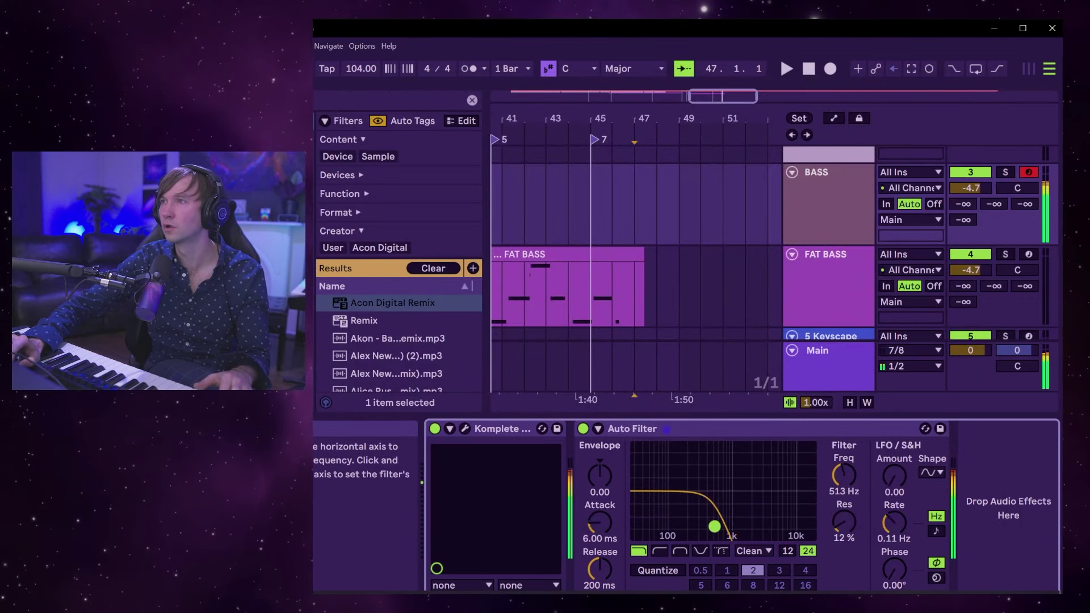
Set the Auto Filter cutoff to 635 Hz and record a new BASS take from bar 45.
left_click_drag(714, 526, 711, 527)
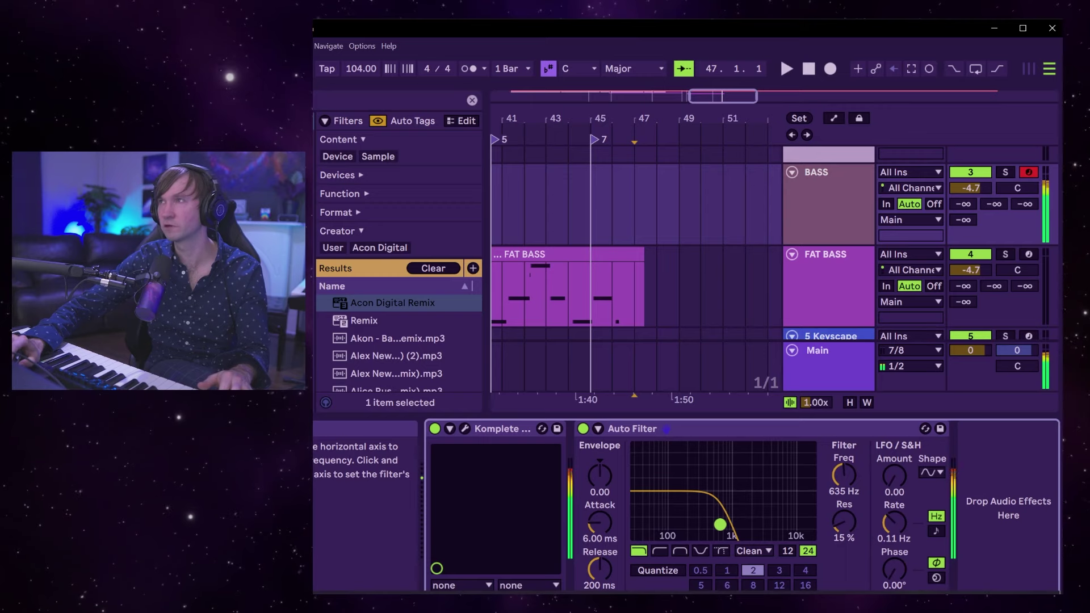
left_click(586, 203)
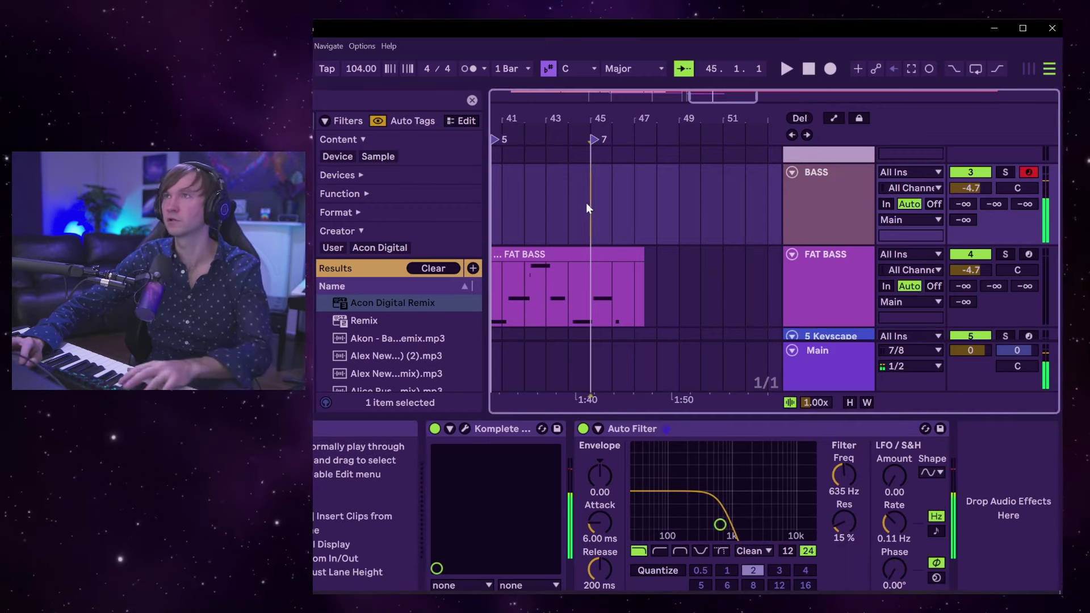
key("space")
left_click(828, 68)
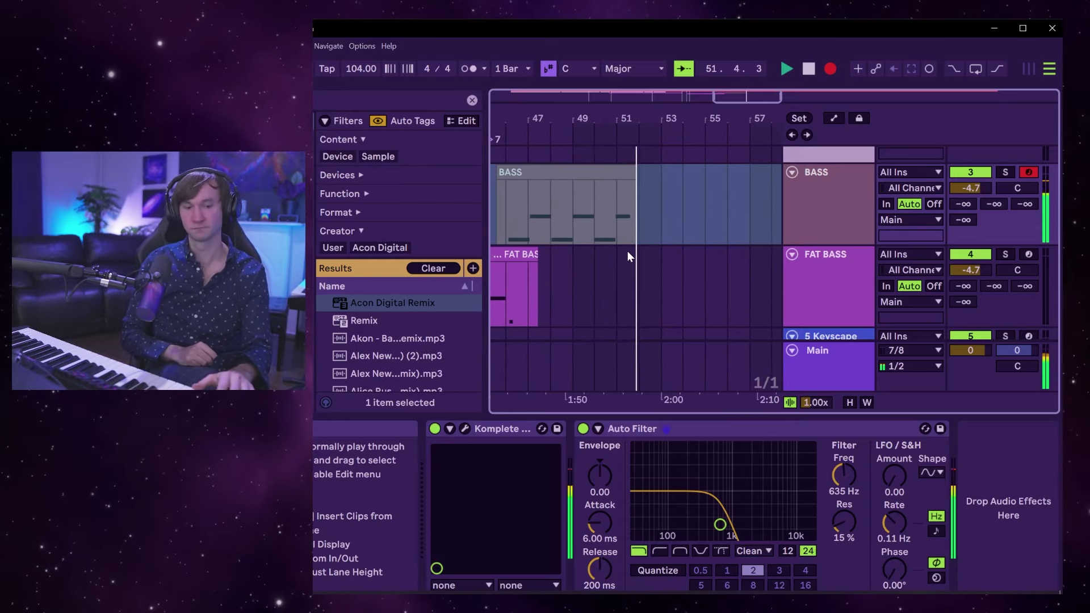
key("space")
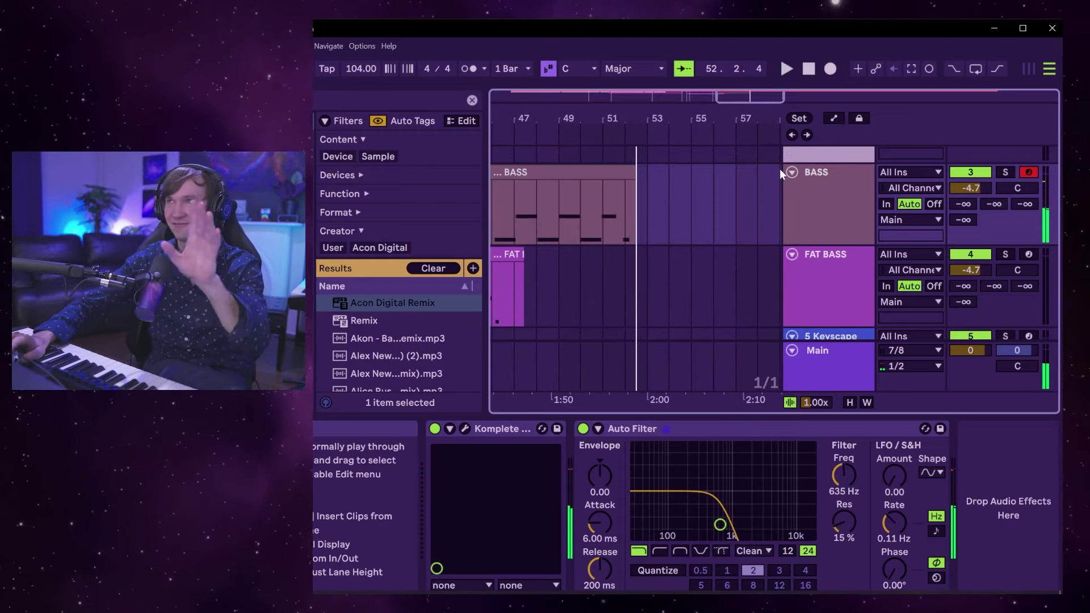
Add a locator at bar 52.
left_click(619, 213)
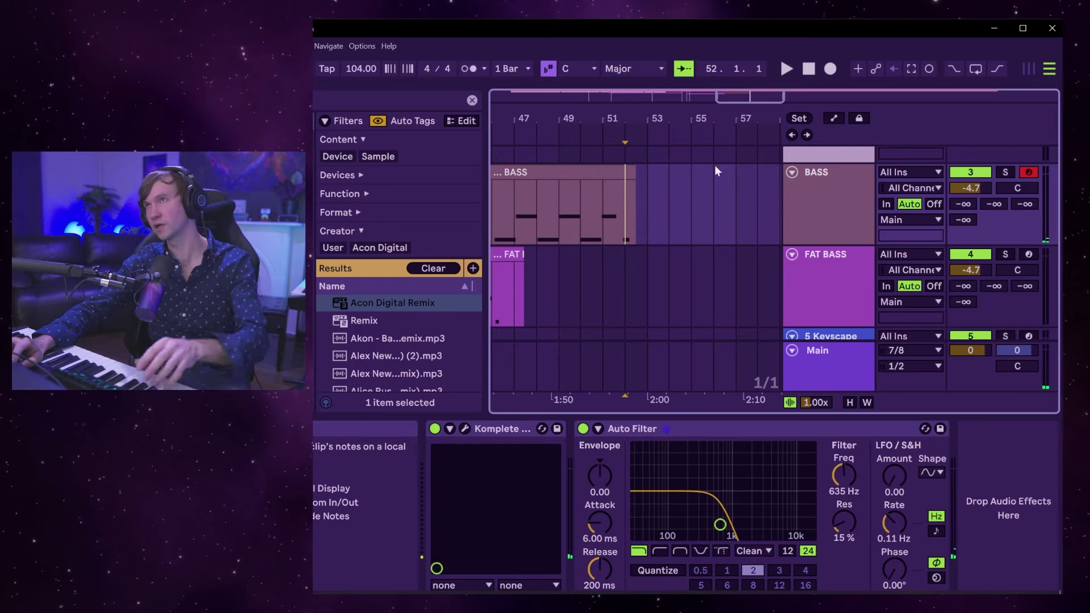
key("space")
key("space")
left_click(793, 118)
scroll(653, 231, "up", 3)
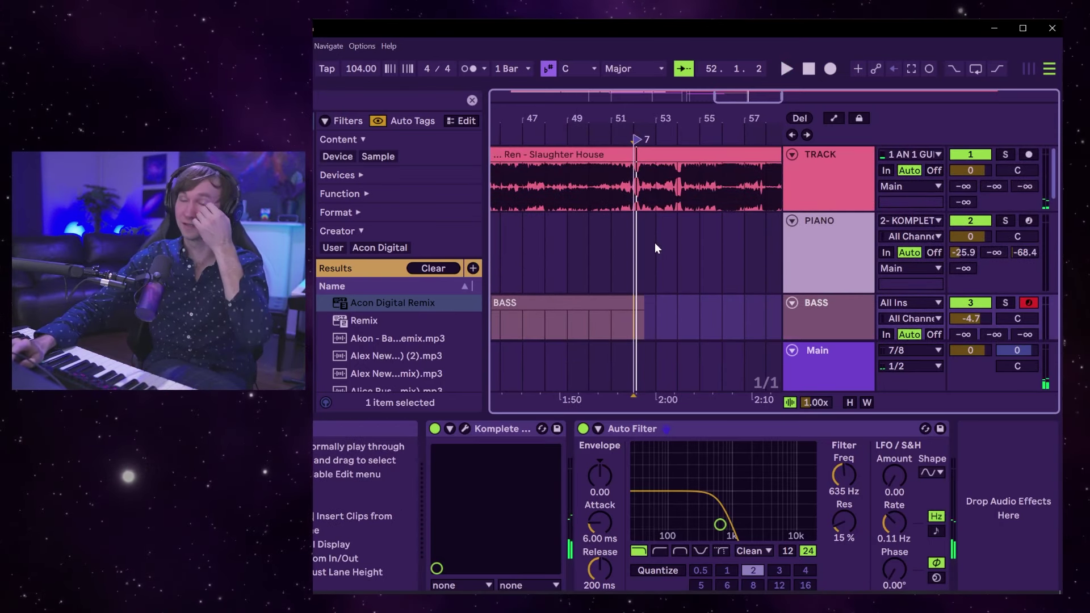
Rename locator 7 at bar 52 to REN.
right_click(636, 141)
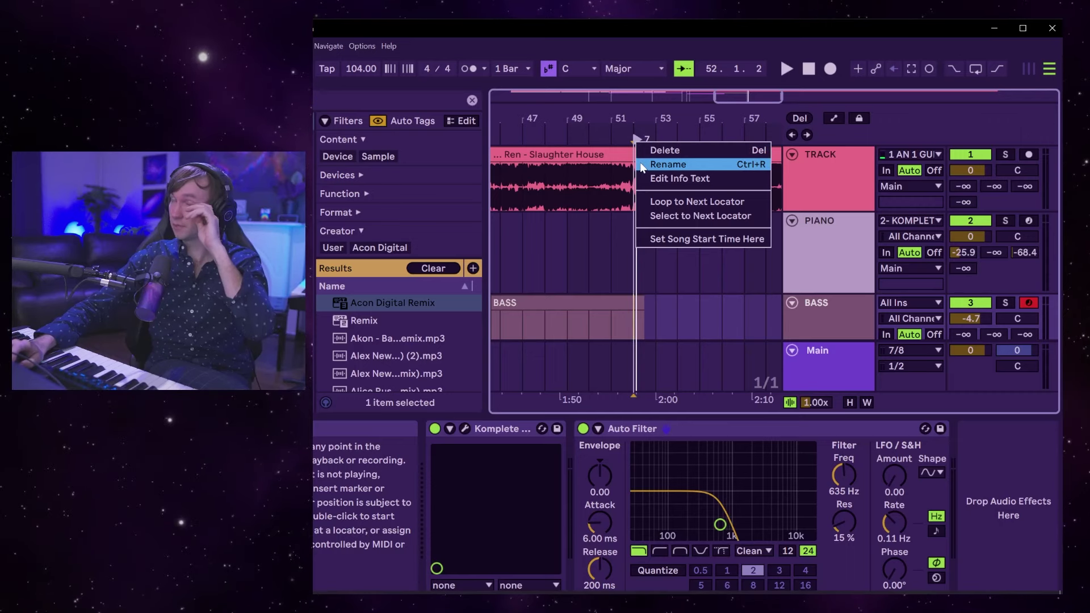
left_click(668, 164)
type("REN")
key("Return")
Briefly solo the TRACK reference, then unsolo it and arm the PIANO track for recording.
left_click(1007, 154)
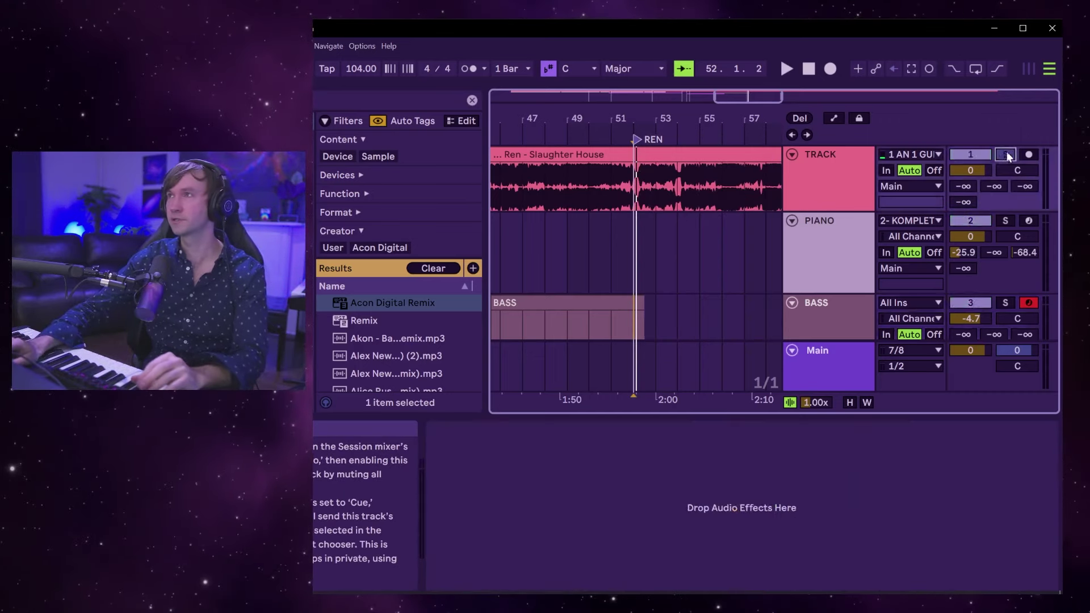
left_click(635, 226)
key("space")
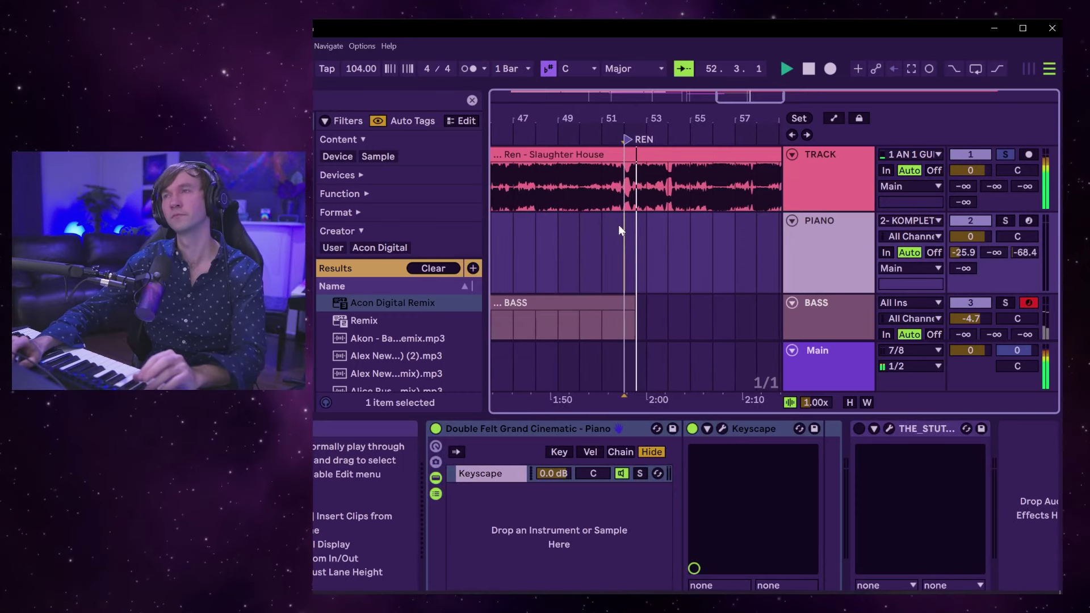
left_click(1007, 154)
left_click(1027, 220)
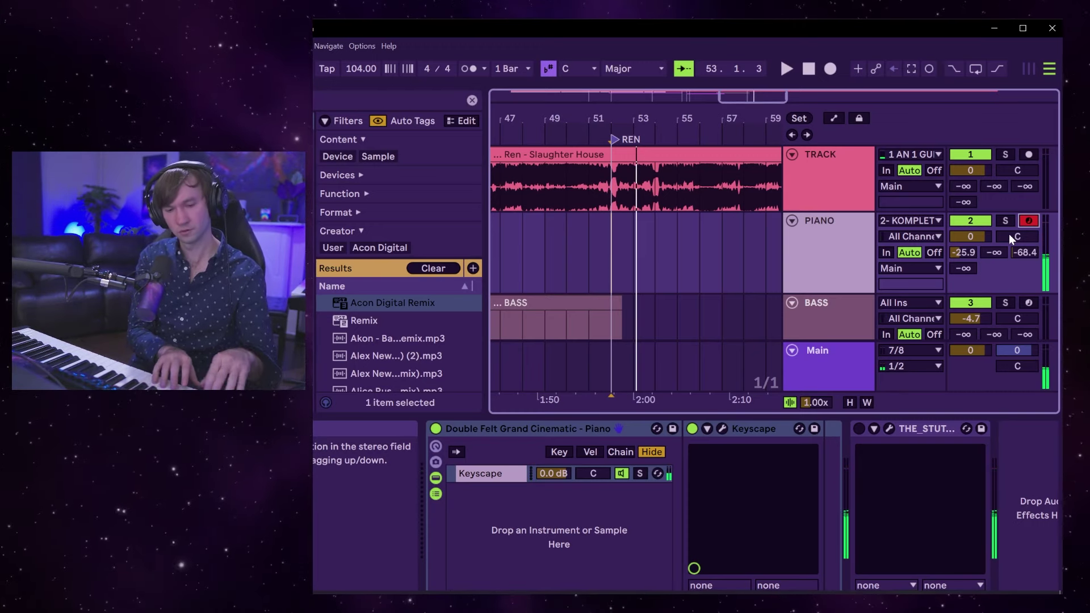
Play back from bar 51 and check the BASS clip's devices.
left_click(597, 255)
key("space")
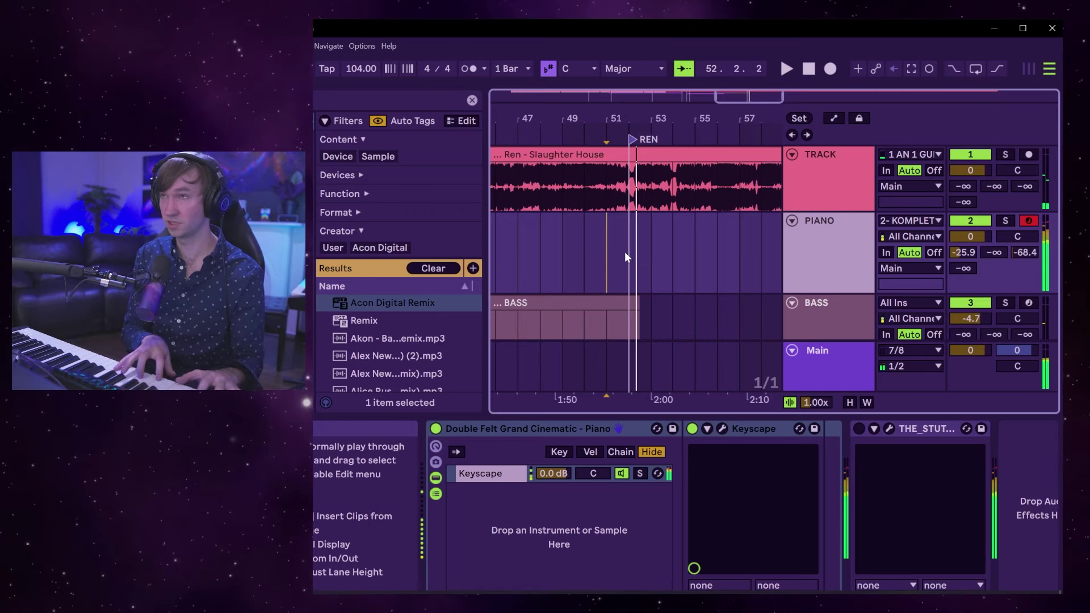
key("space")
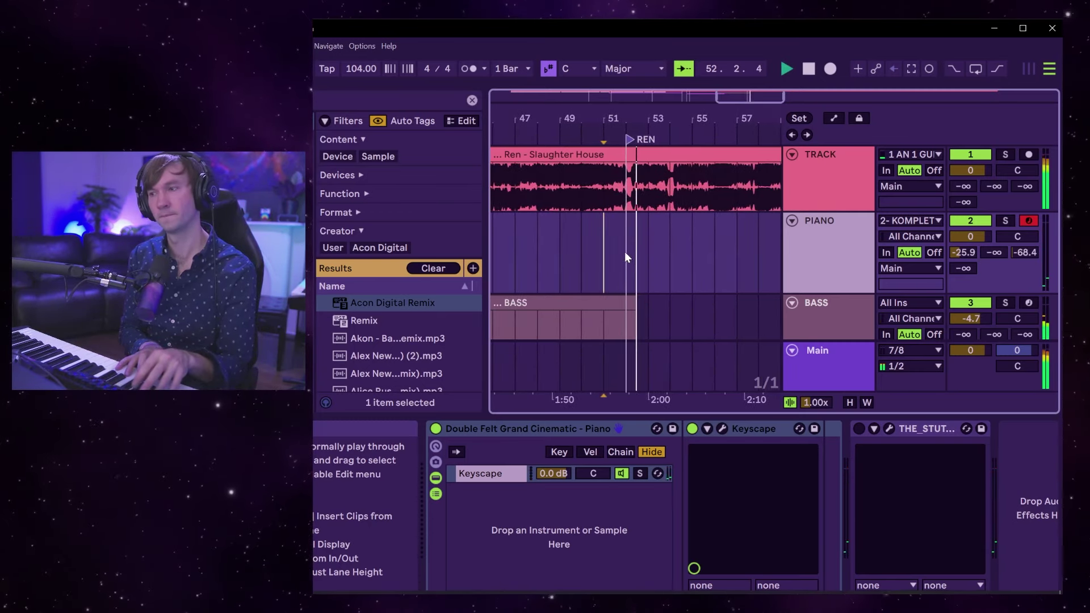
key("space")
scroll(643, 268, "down", 3)
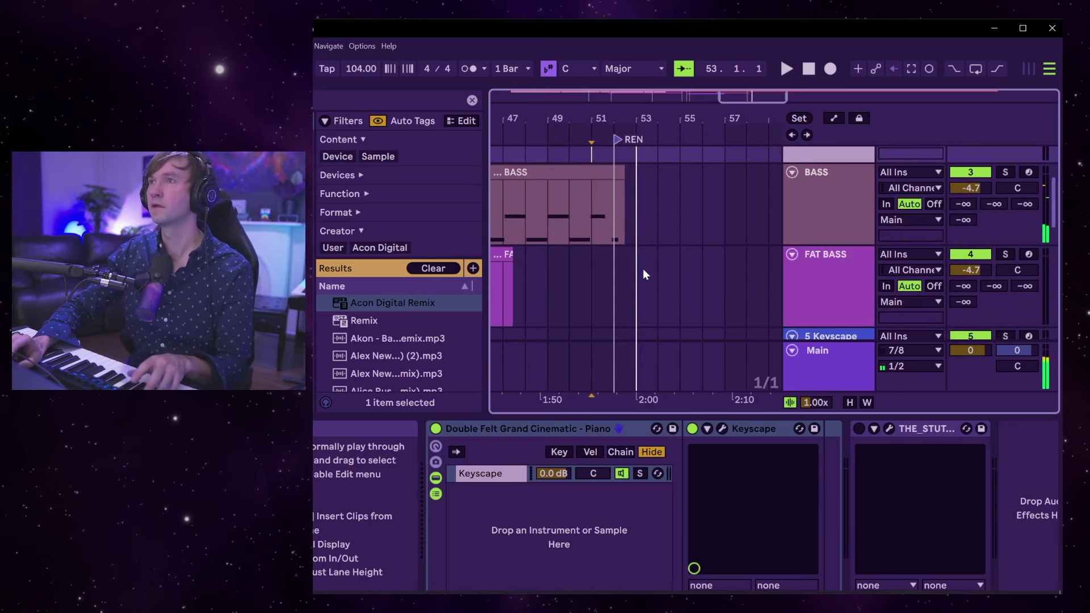
left_click(601, 185)
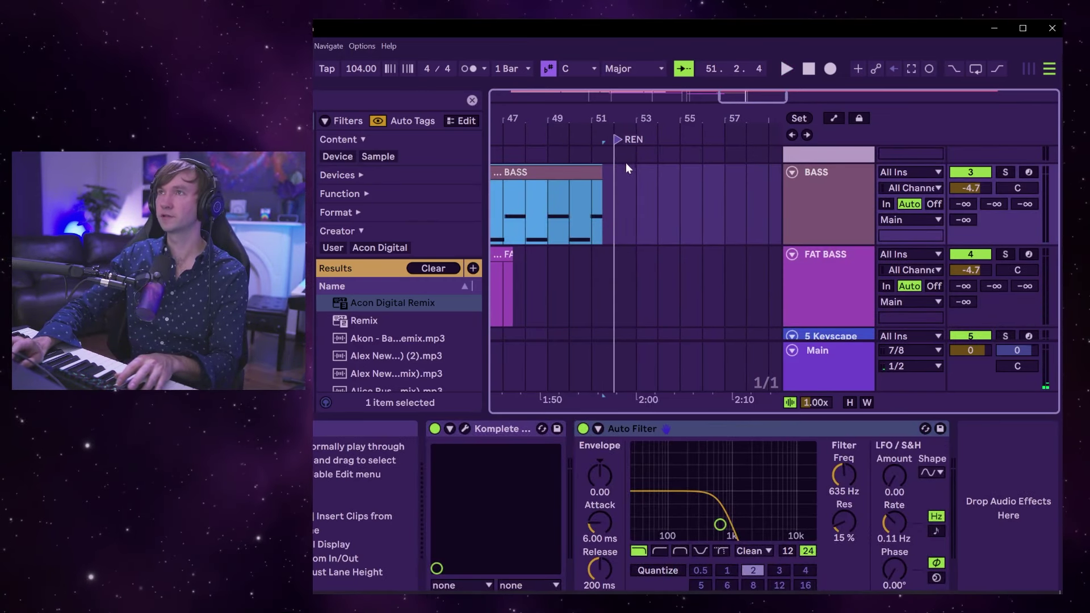
left_click(613, 200)
key("space")
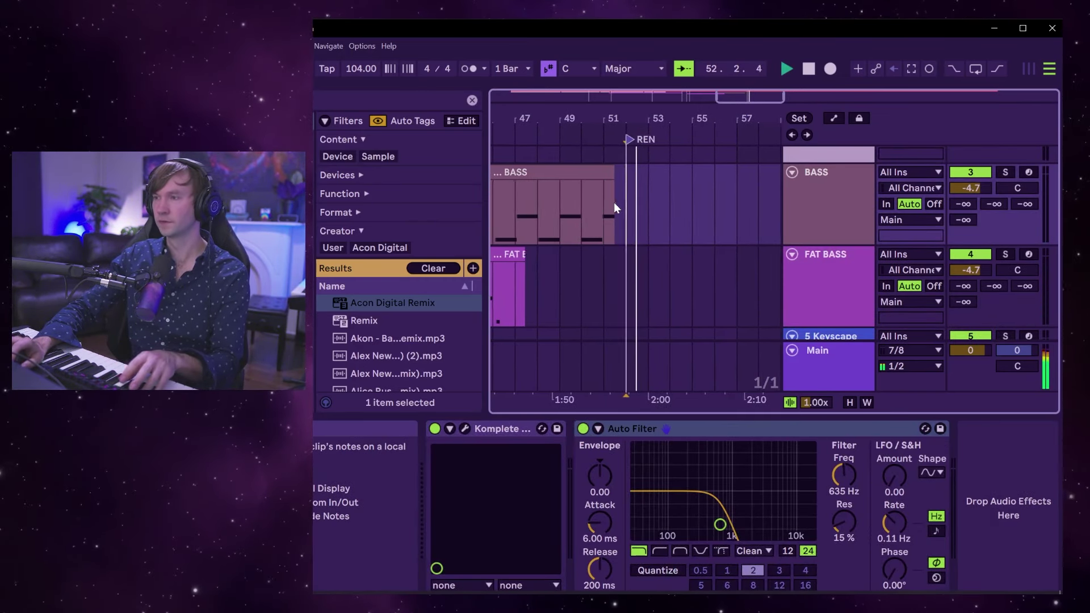
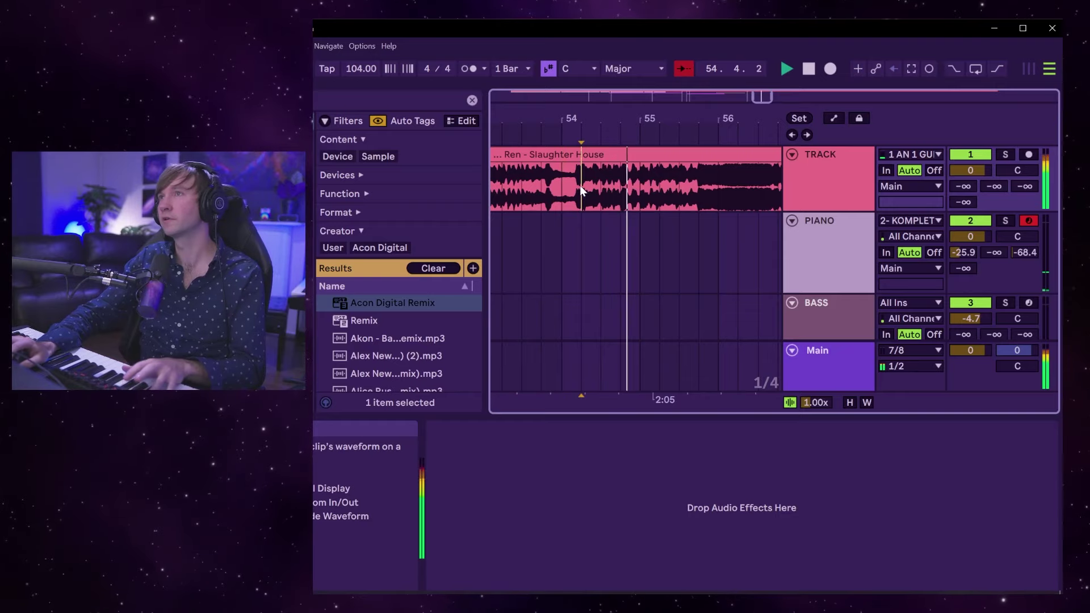
Audition the Ren reference around bar 54, stopping and restarting playback and zooming the timeline slightly.
key("space")
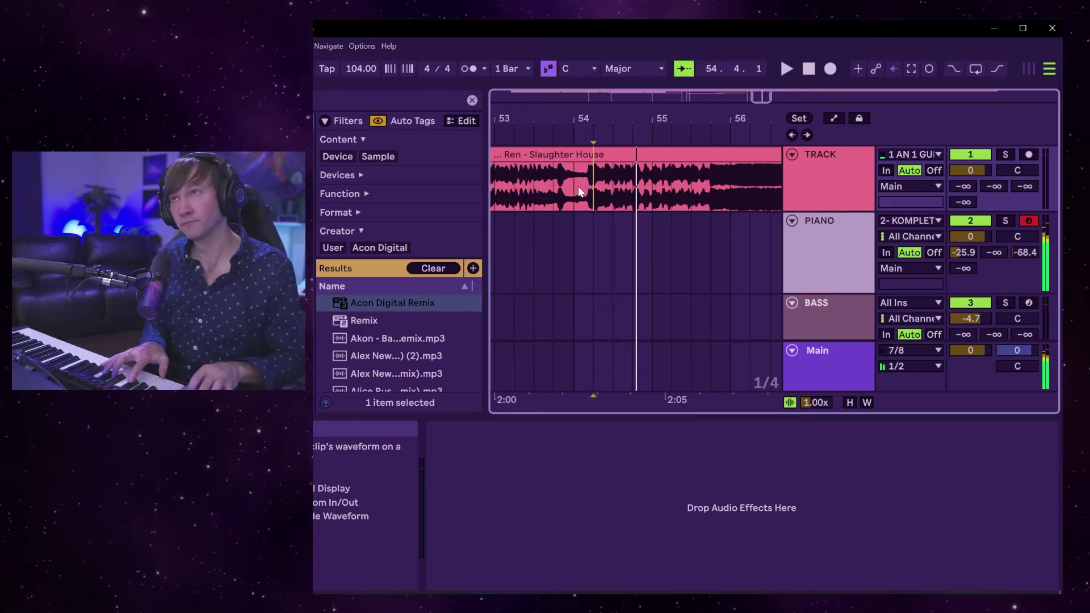
key("space")
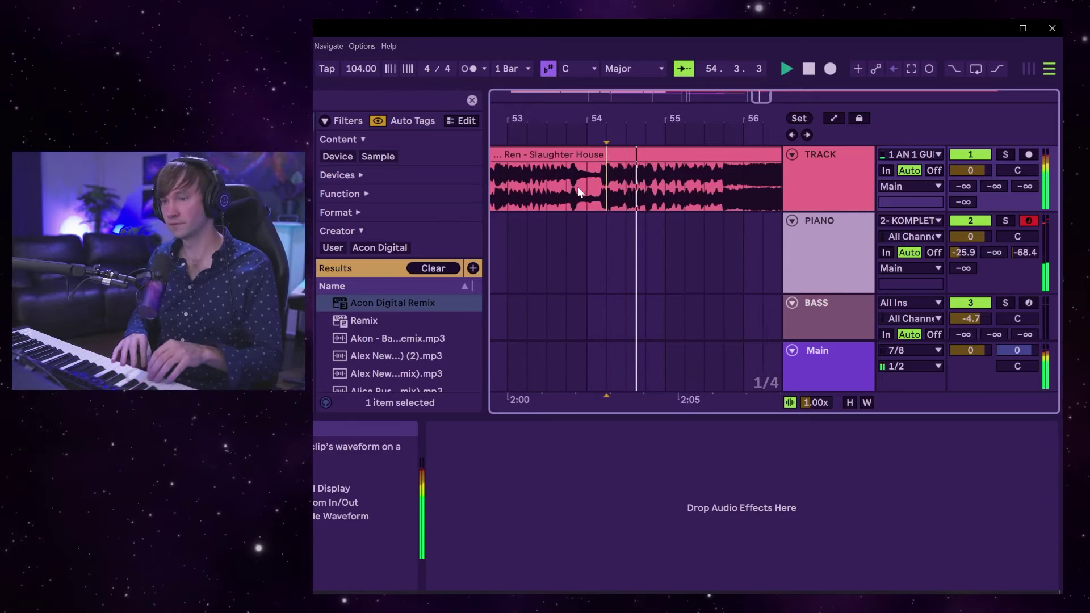
key("space")
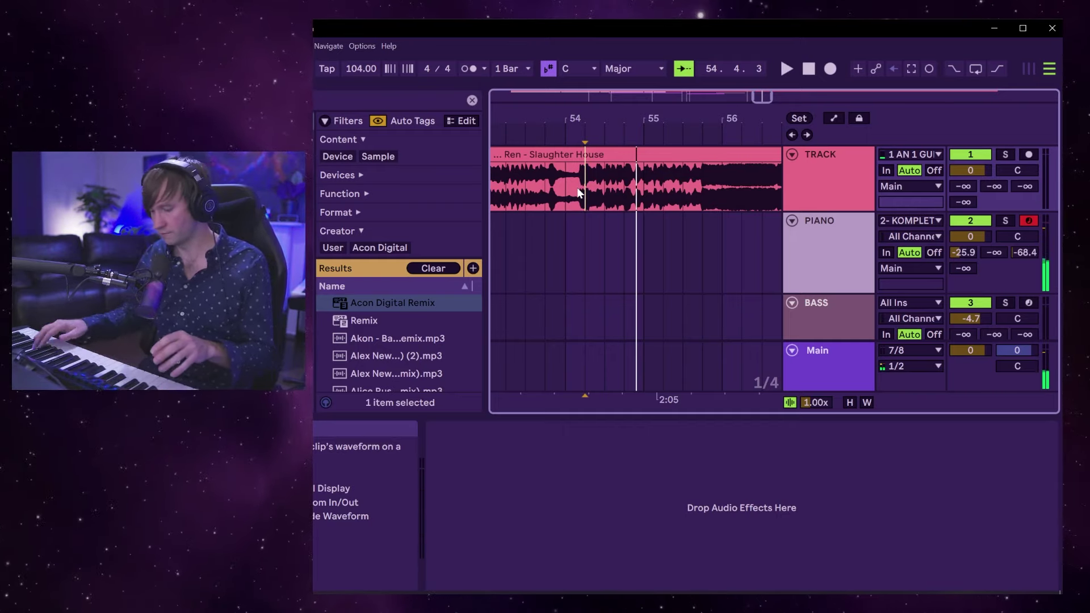
key("space")
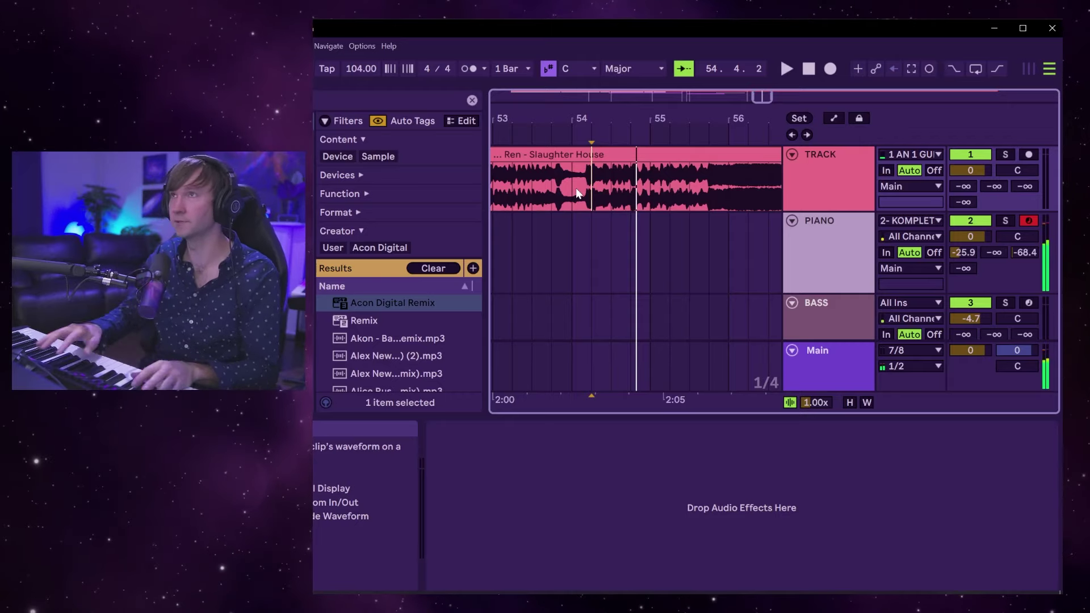
key("space")
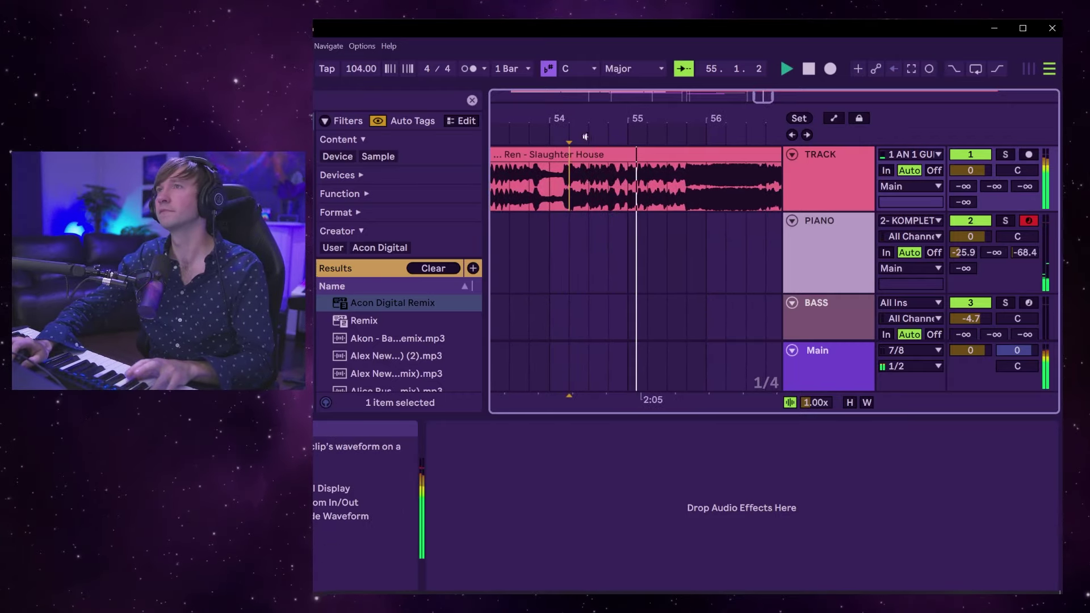
left_click_drag(603, 118, 610, 119)
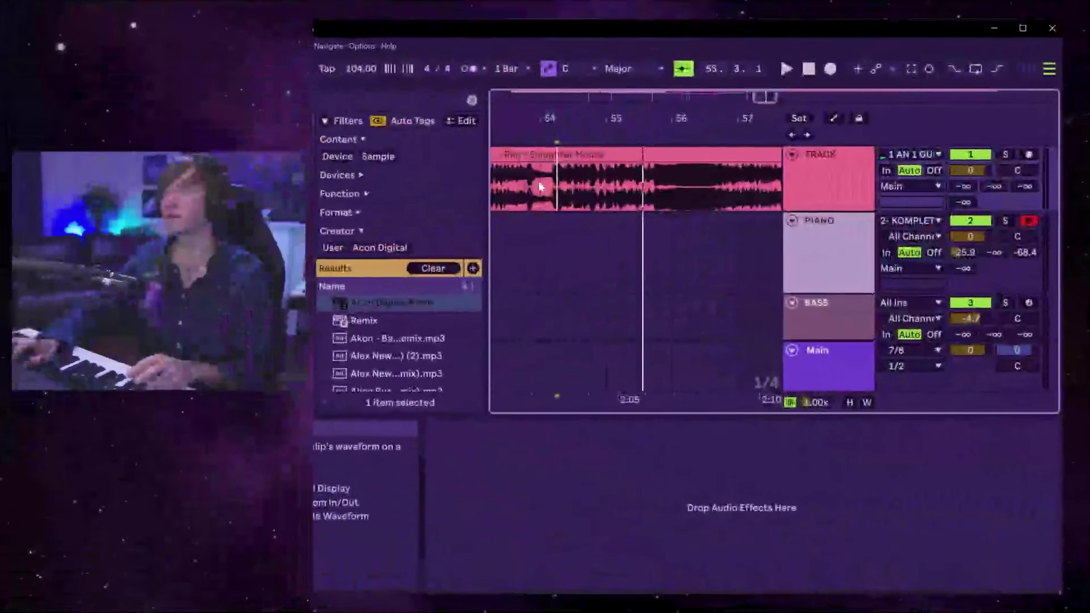
Audition from bars 54, 52.3 and 51.3, settling the start point in the PIANO lane at bar 50.3.
left_click(540, 185)
key("space")
left_click(510, 193)
left_click_drag(562, 119, 584, 101)
key("space")
left_click(521, 242)
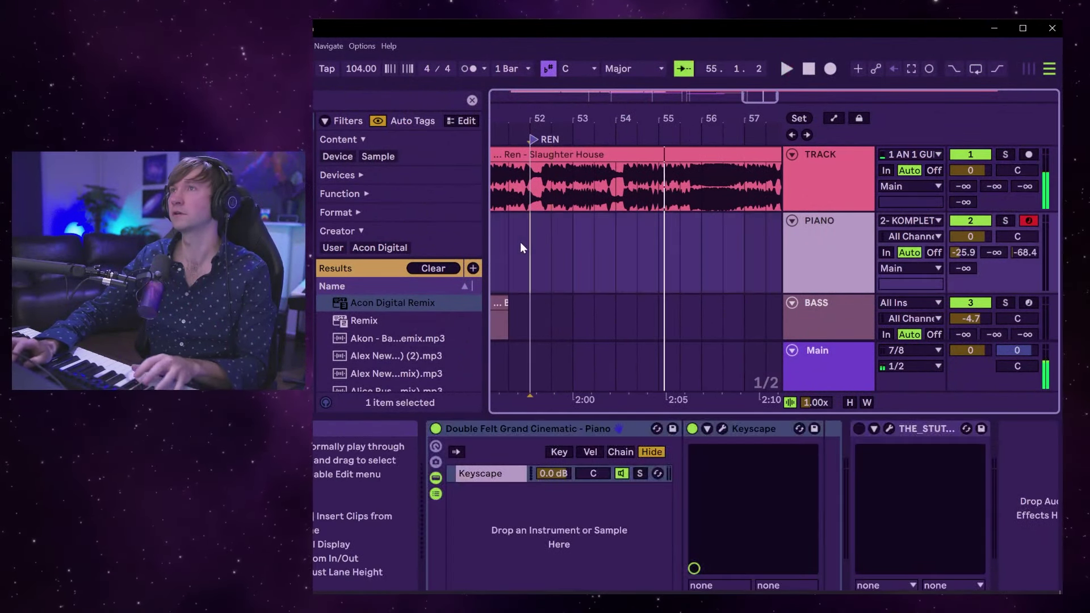
left_click(504, 256)
key("space")
key("space")
left_click(595, 246)
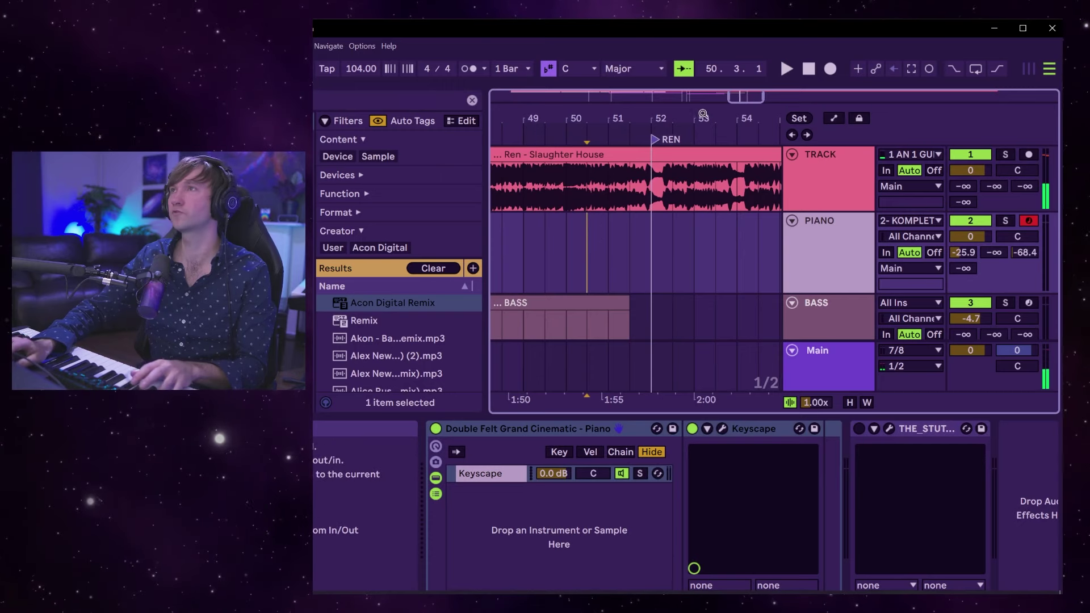
key("space")
key("space")
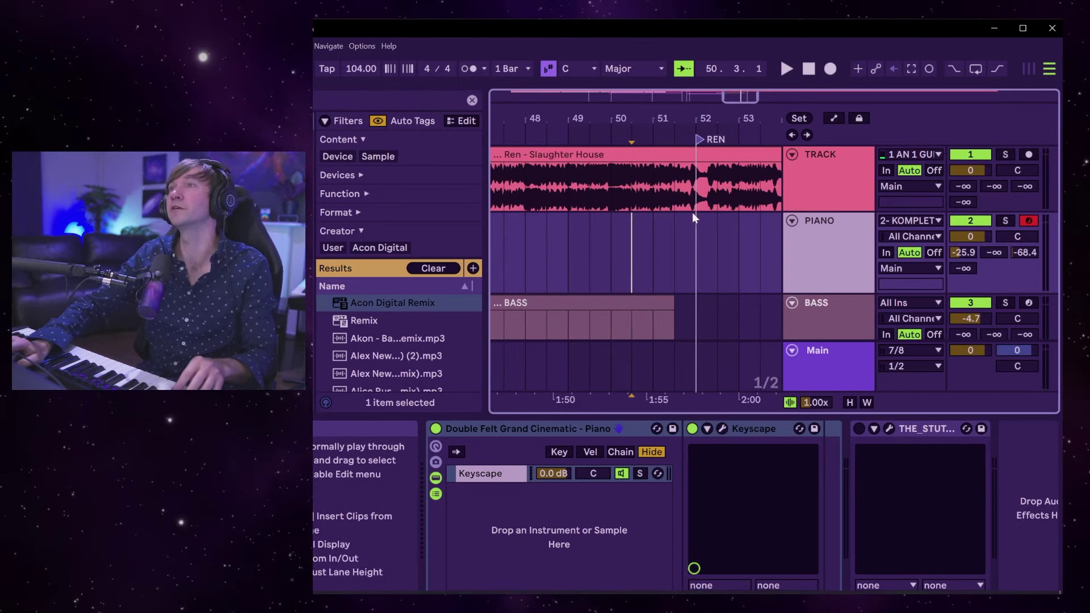
Record two piano takes, PIANO 2 and PIANO 3, from bar 50.3.
left_click(829, 68)
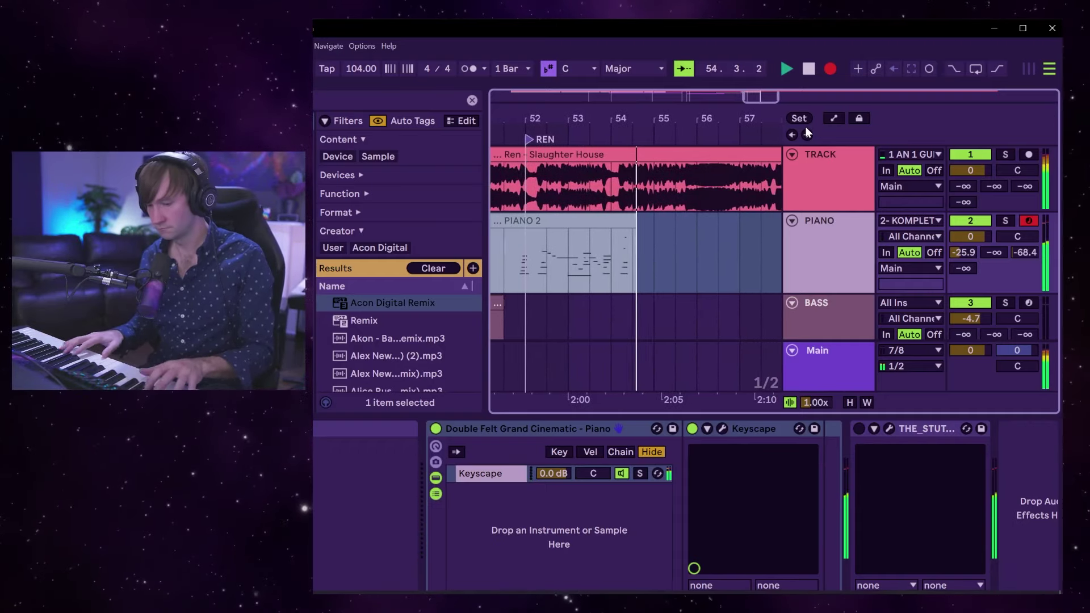
key("space")
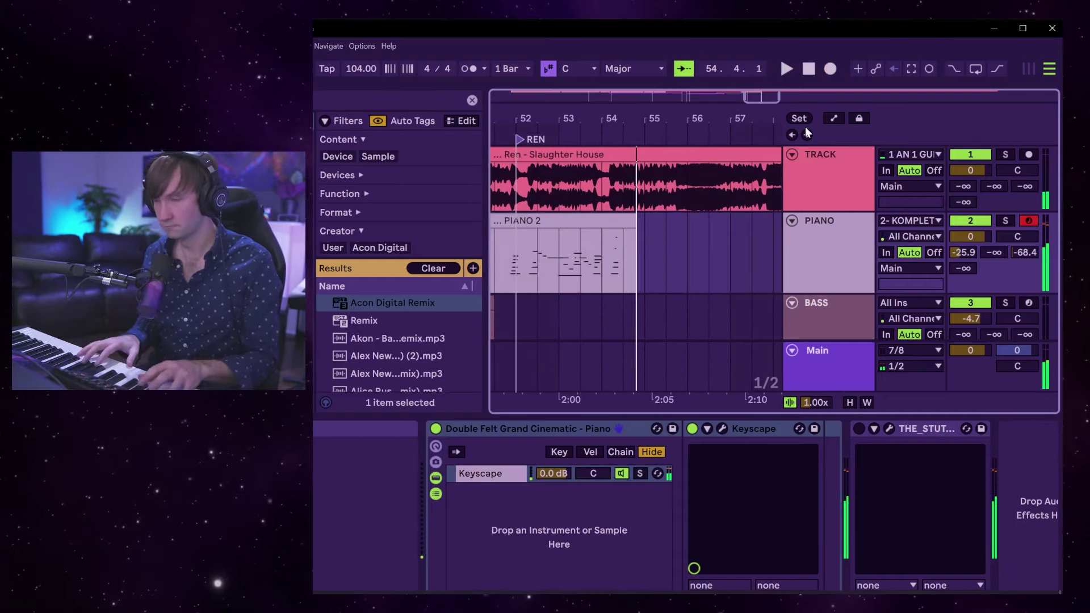
key("space")
key("space")
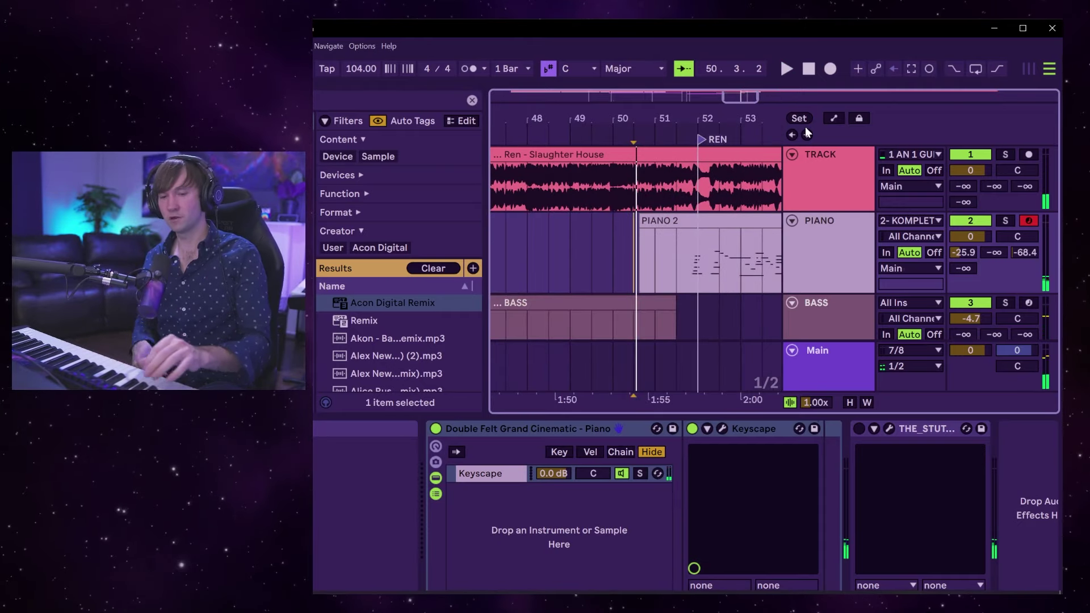
key("F9")
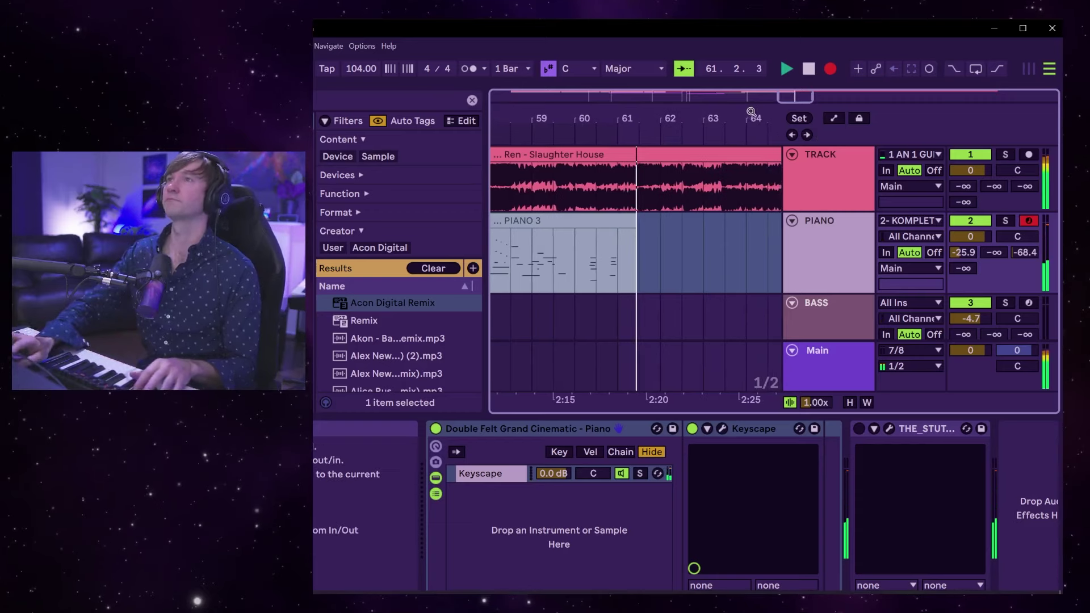
key("space")
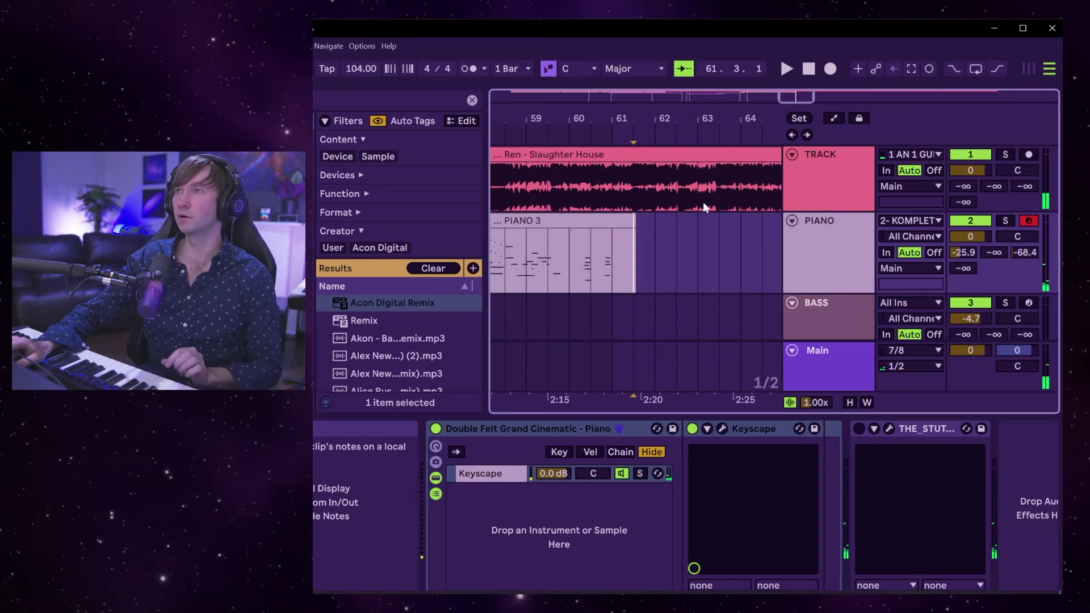
Add a new locator and move it to bar 60.
left_click(615, 253)
left_click(799, 119)
left_click_drag(635, 141, 600, 142)
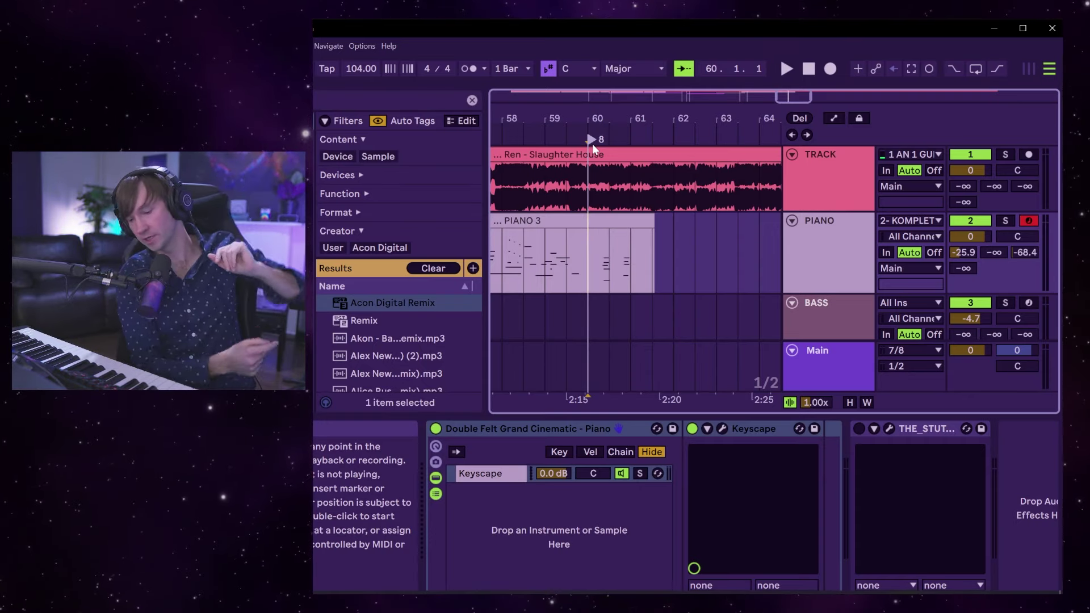
Check playback from bar 58.3, trim PIANO 3 to end at bar 60, and select bars 60–61.5.
left_click(530, 269)
key("space")
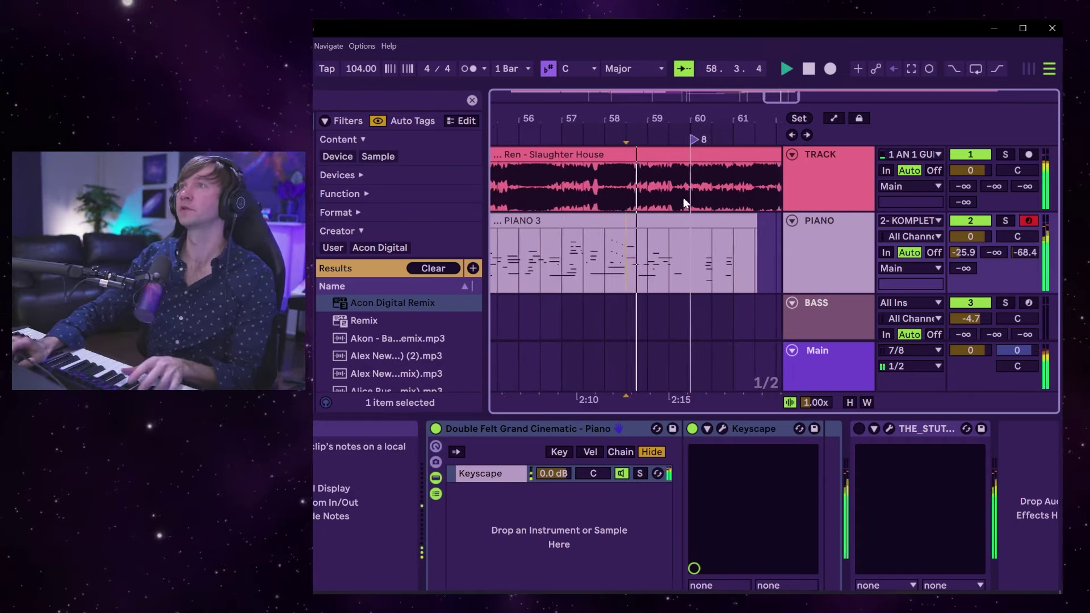
key("space")
left_click_drag(757, 227, 677, 227)
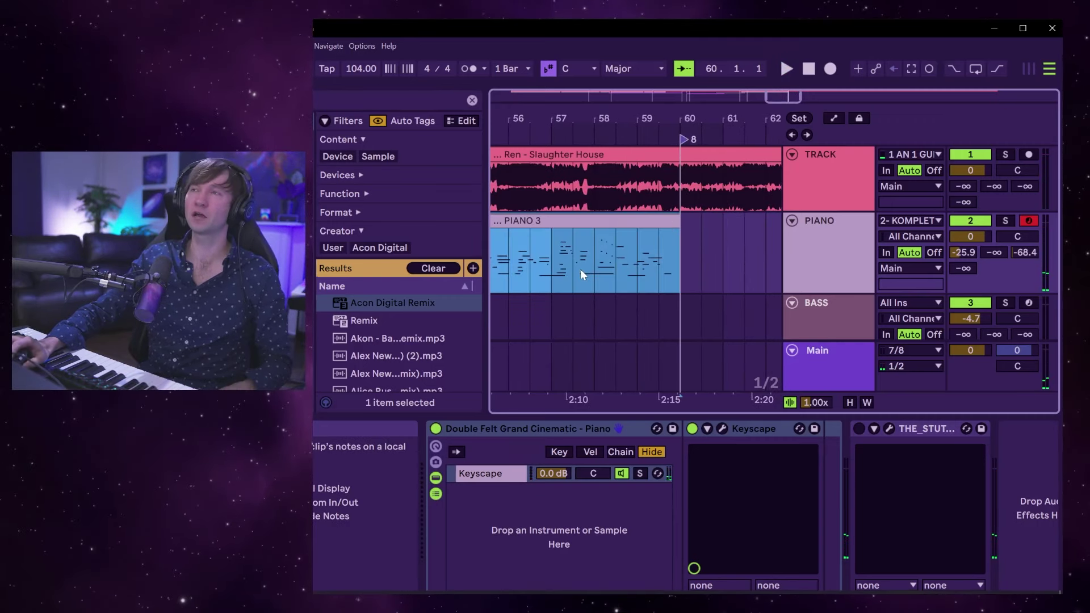
left_click_drag(679, 254, 736, 255)
Loop bars 60–61.5 and audition briefly from bar 56.3.
key("ctrl+l")
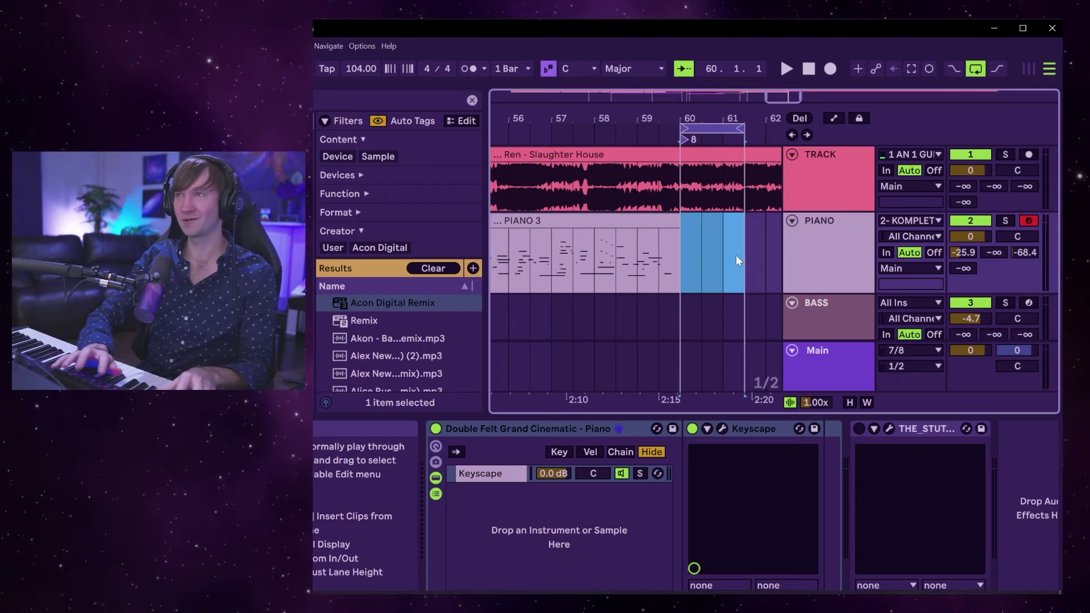
left_click(534, 245)
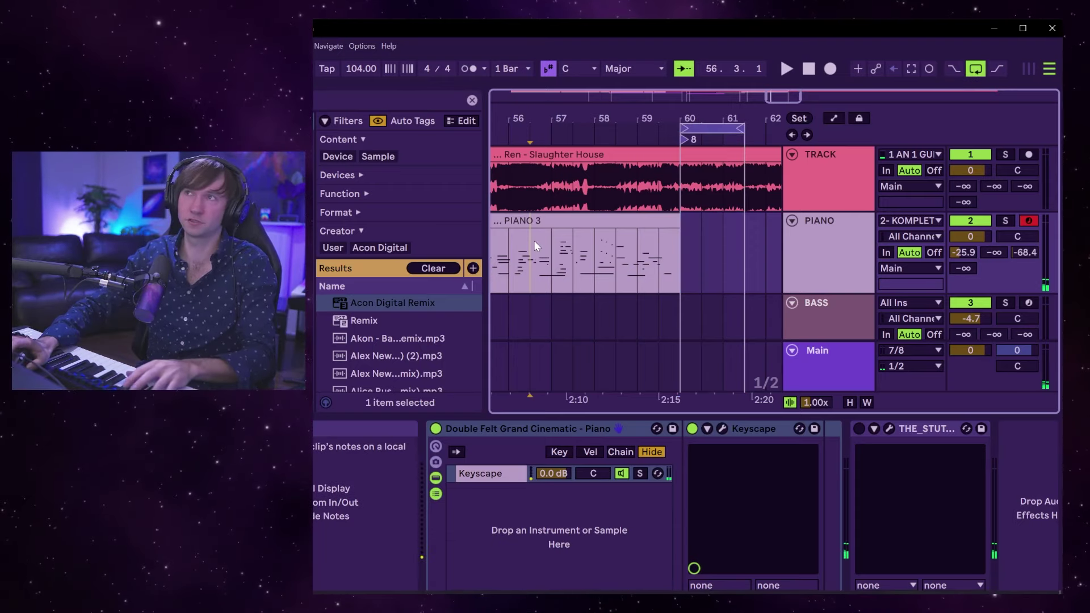
key("space")
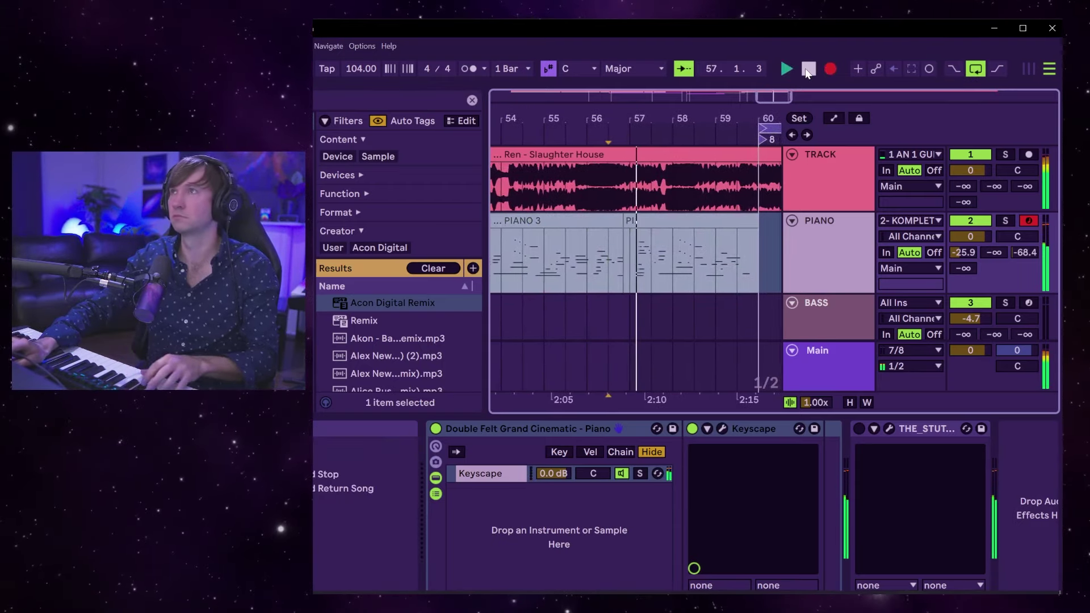
left_click(807, 69)
Turn on Punch-In, turn off Loop, and record a piano take starting at bar 56.
left_click(955, 70)
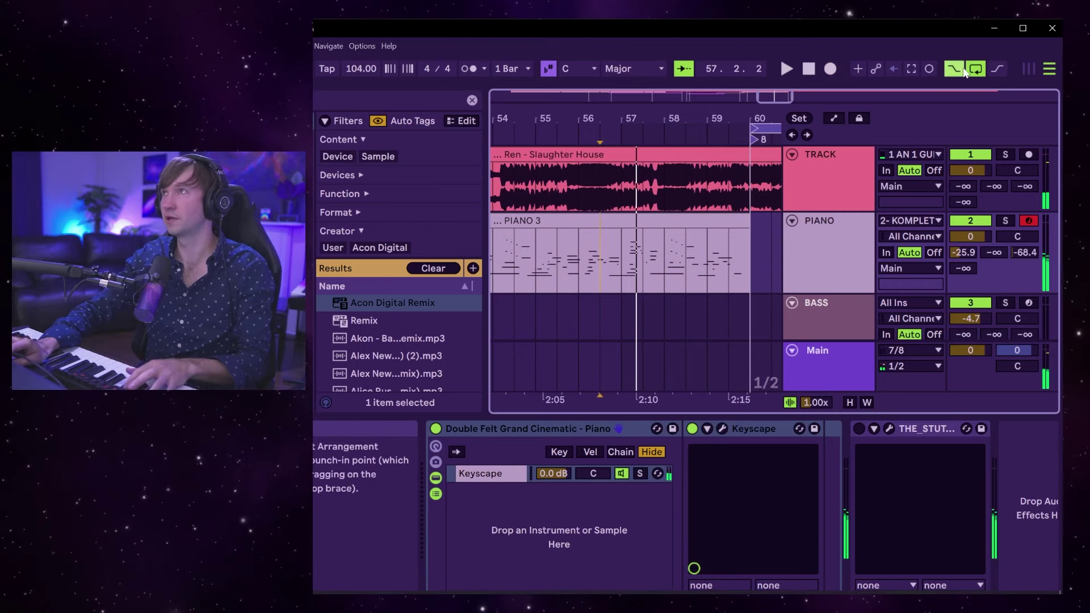
left_click(975, 69)
left_click(573, 264)
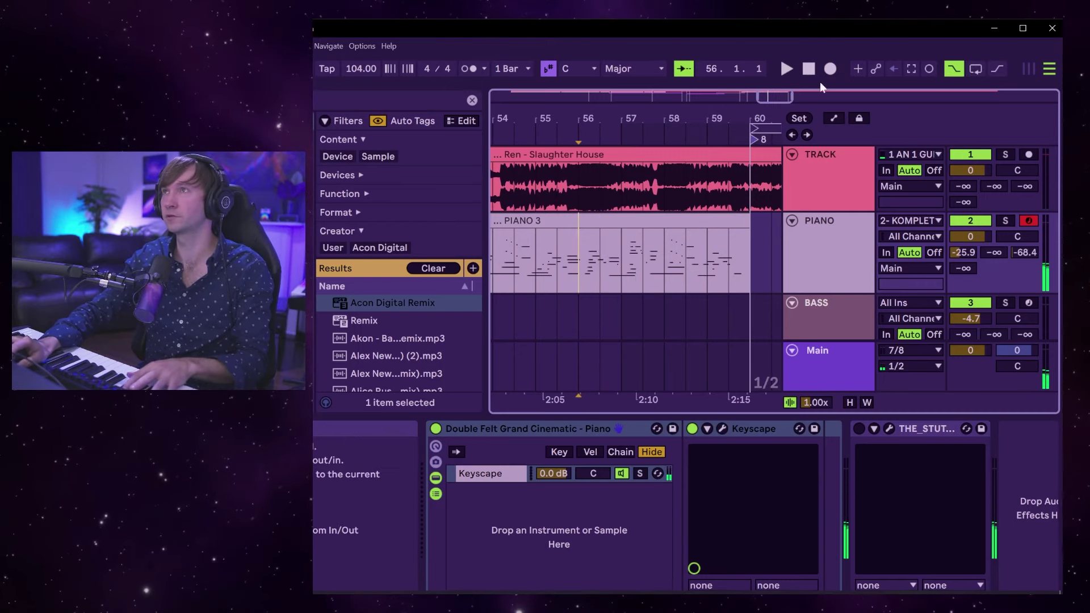
left_click(833, 69)
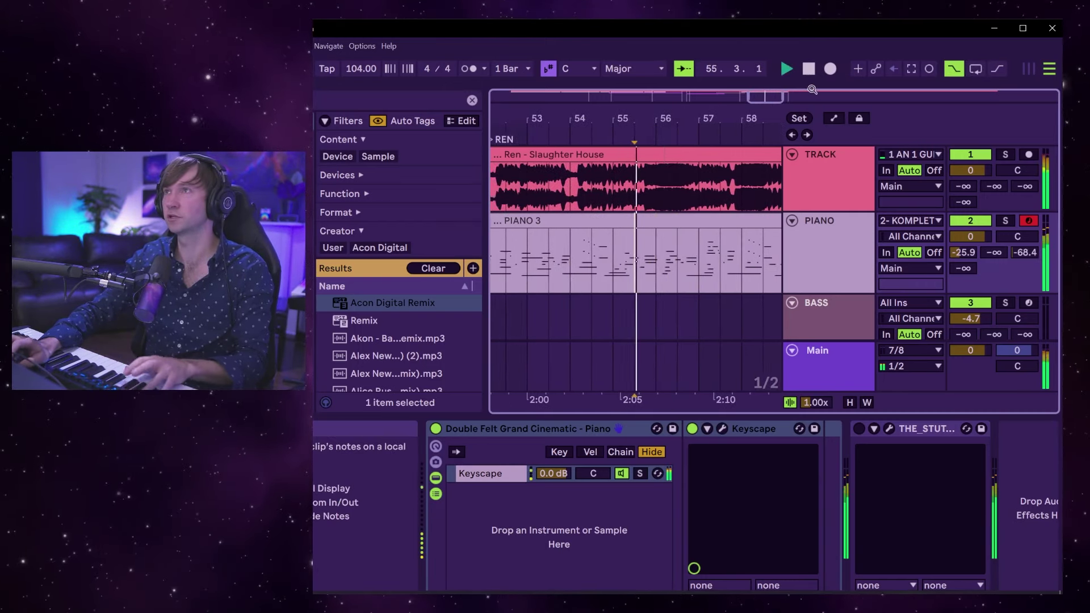
left_click_drag(684, 119, 548, 128)
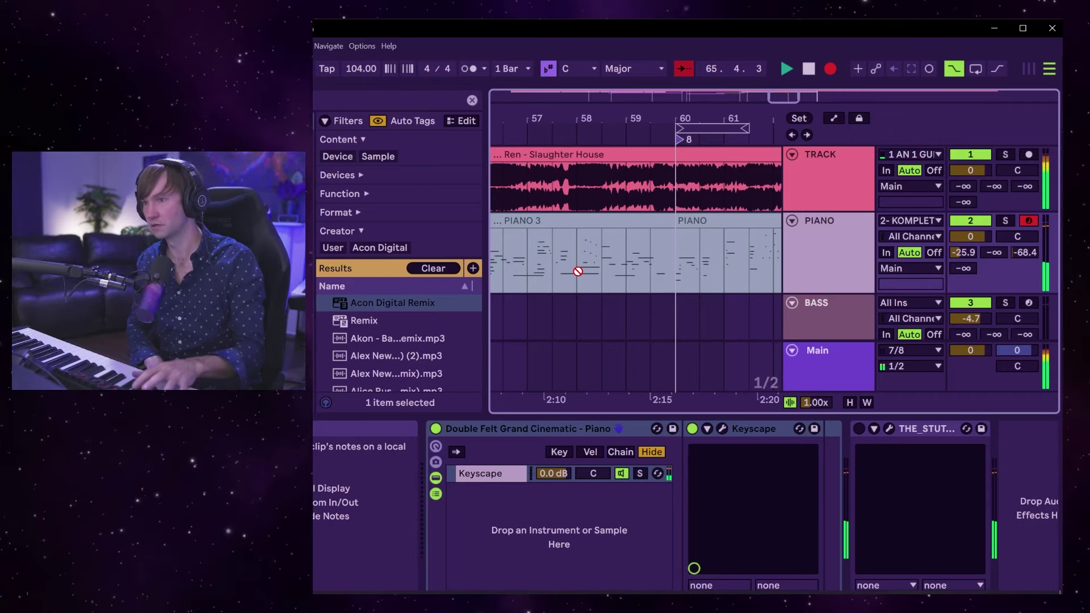
key("space")
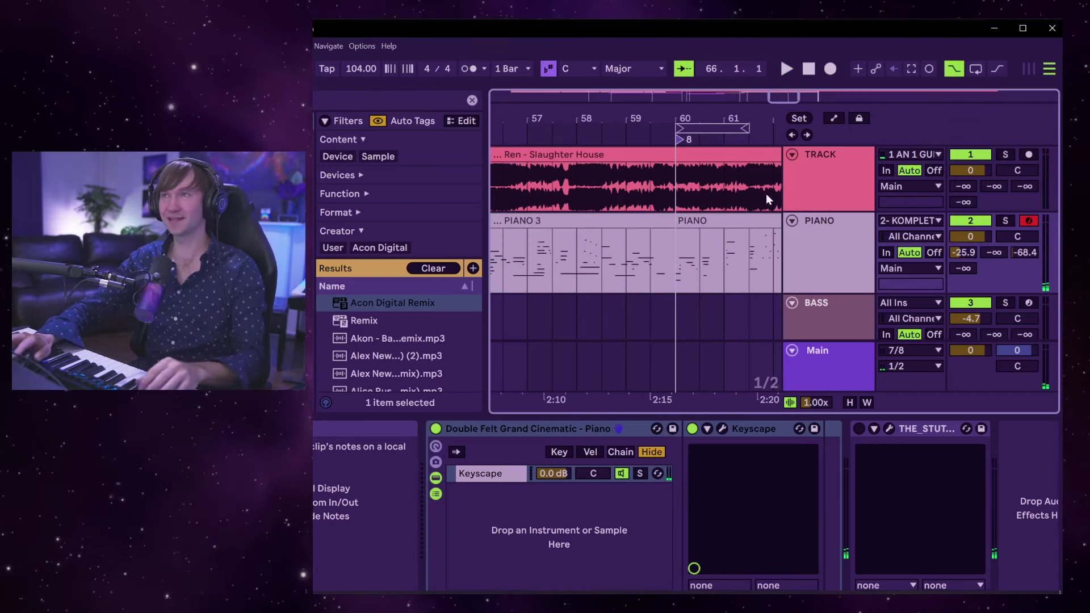
Delete the new piano clip at bar 60 and play back from there to check.
left_click_drag(736, 118, 732, 213)
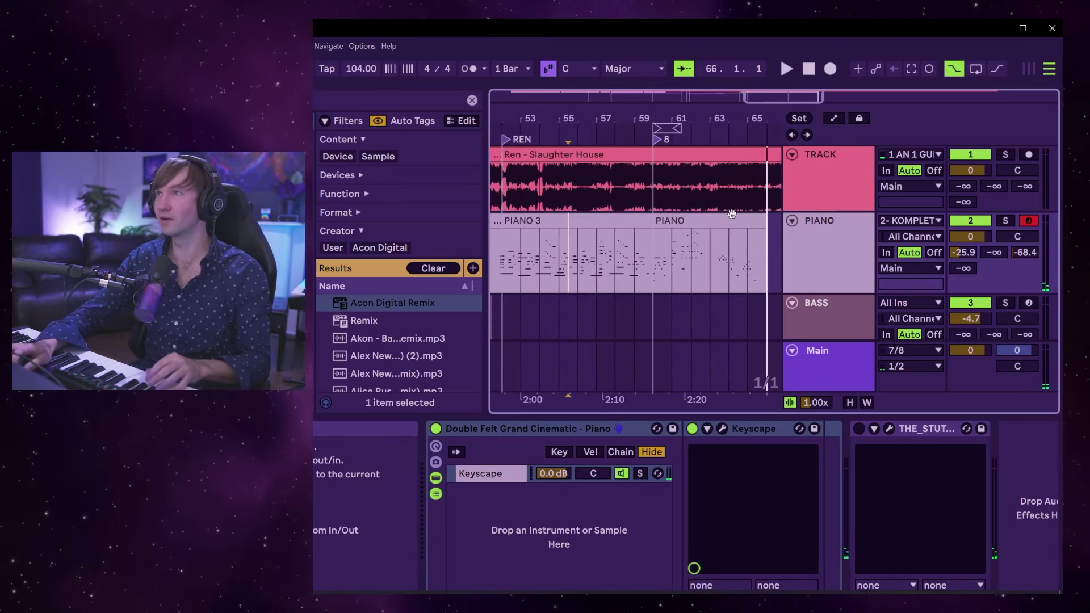
left_click(731, 213)
key("Delete")
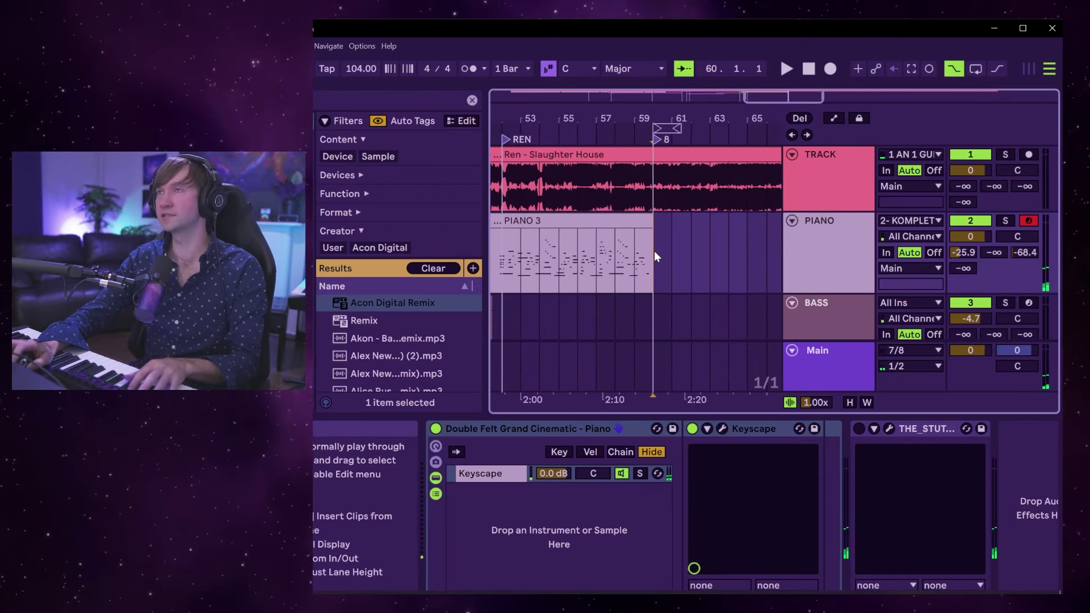
key("space")
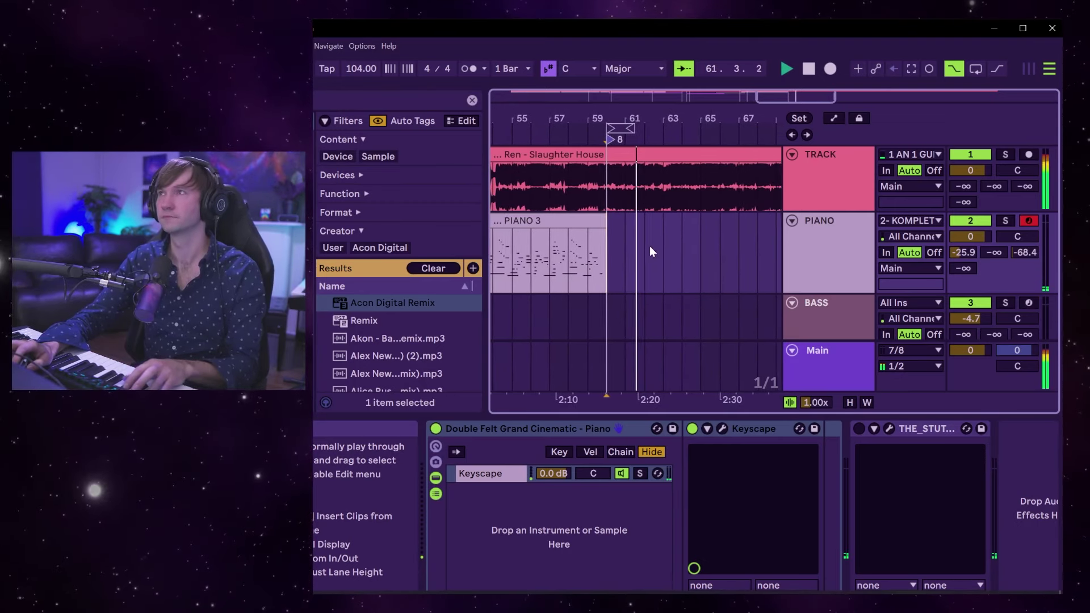
key("space")
Audition the arrangement, then arm the FAT BASS track for recording.
scroll(655, 259, "down", 2)
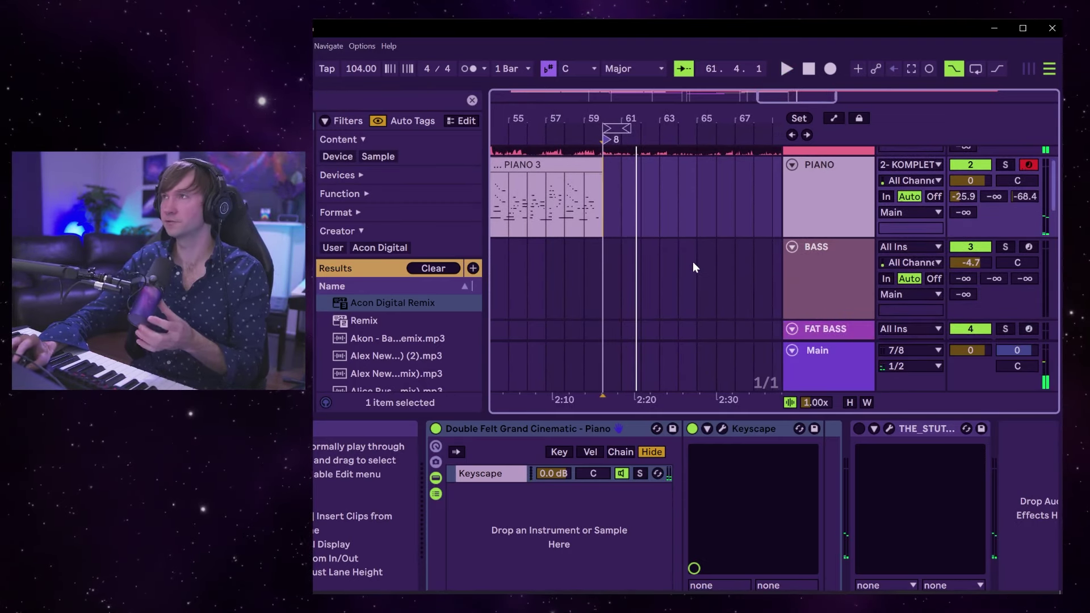
scroll(693, 264, "down", 1)
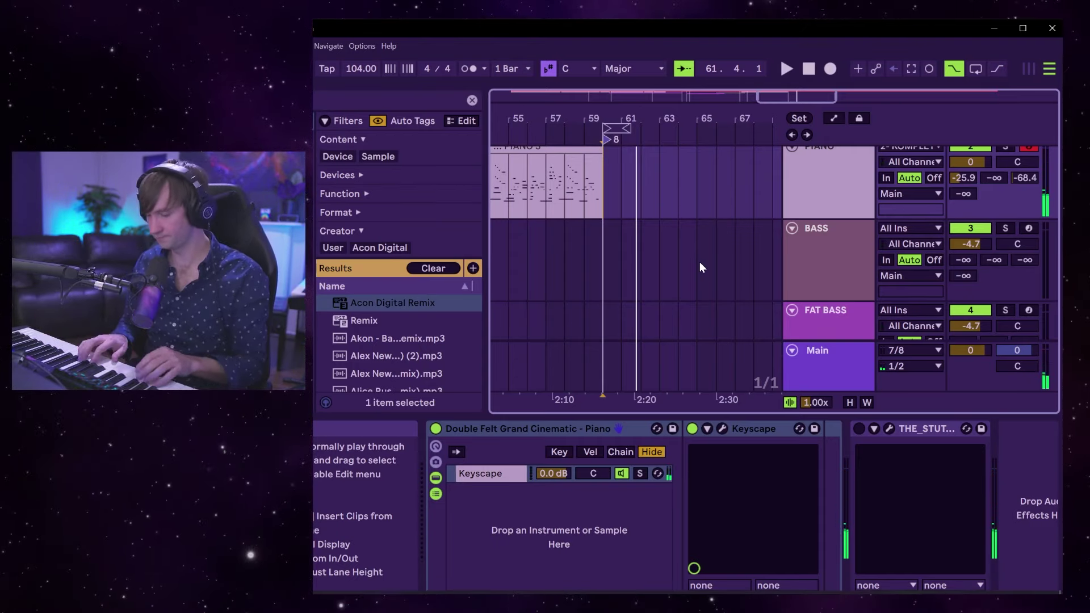
key("space")
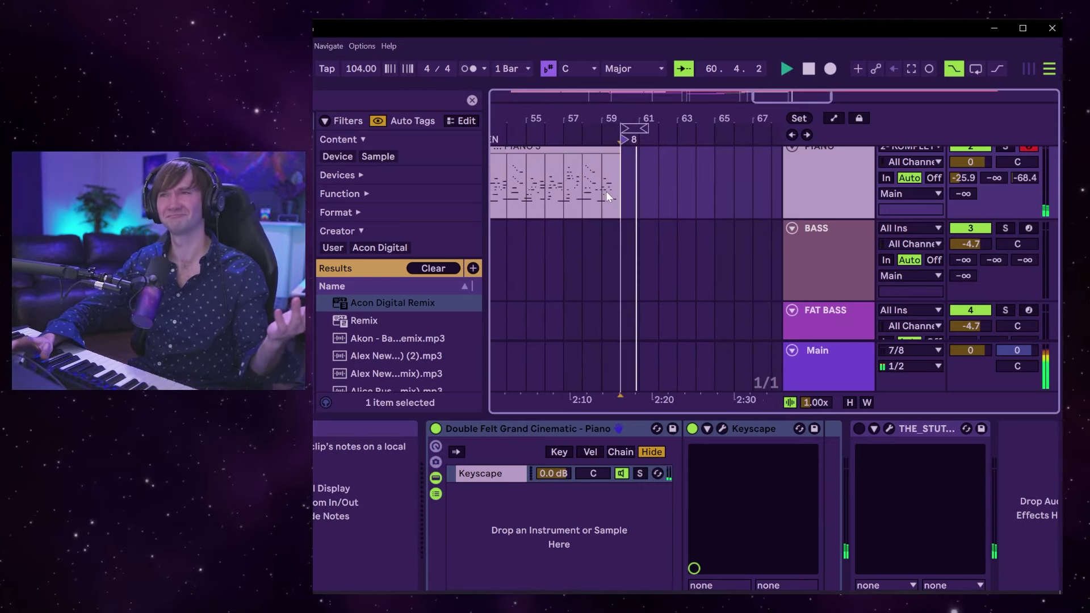
key("space")
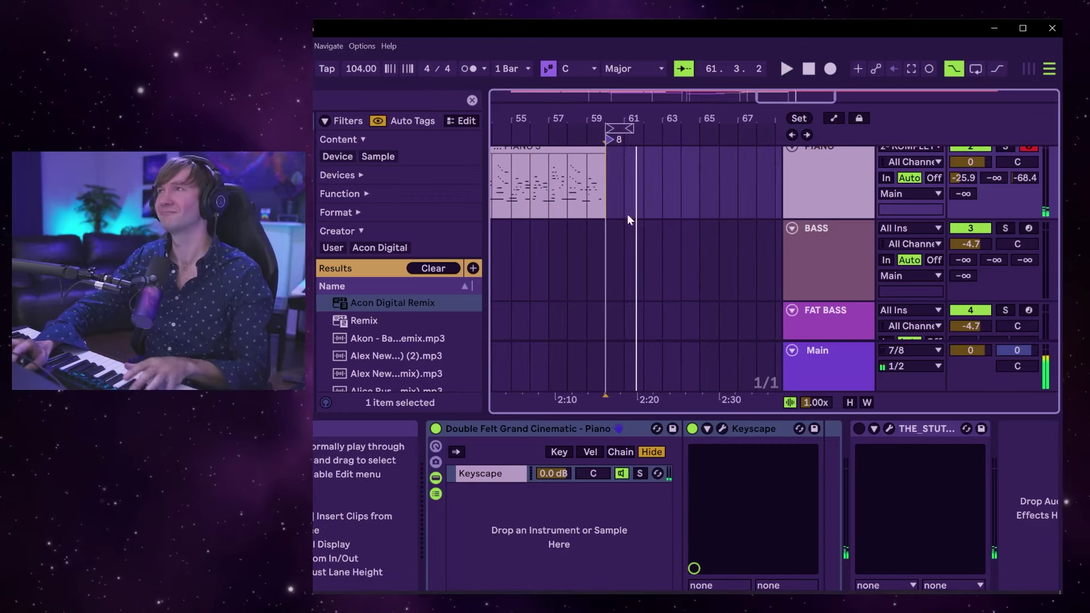
scroll(649, 243, "up", 2)
scroll(648, 243, "down", 3)
scroll(682, 236, "down", 4)
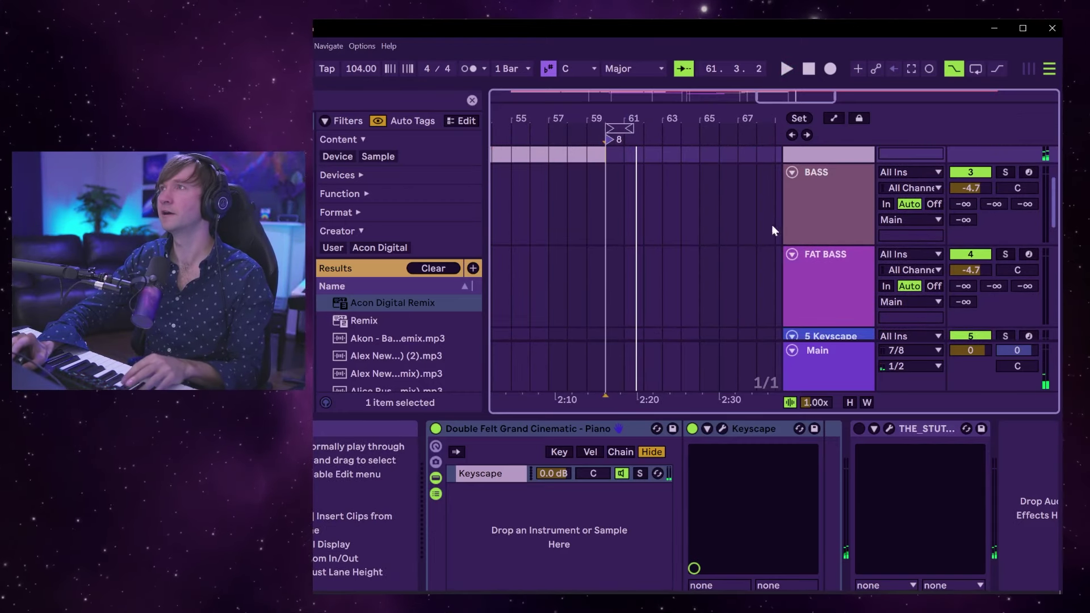
left_click(1027, 219)
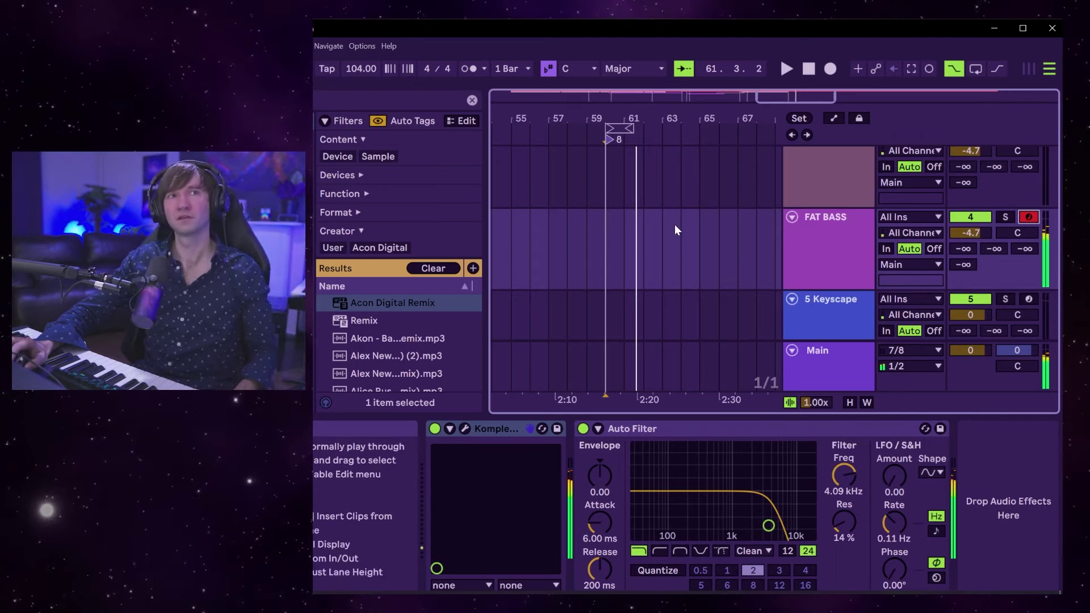
Compare FAT BASS with its Auto Filter bypassed and enabled, then play from bar 59.
left_click(581, 430)
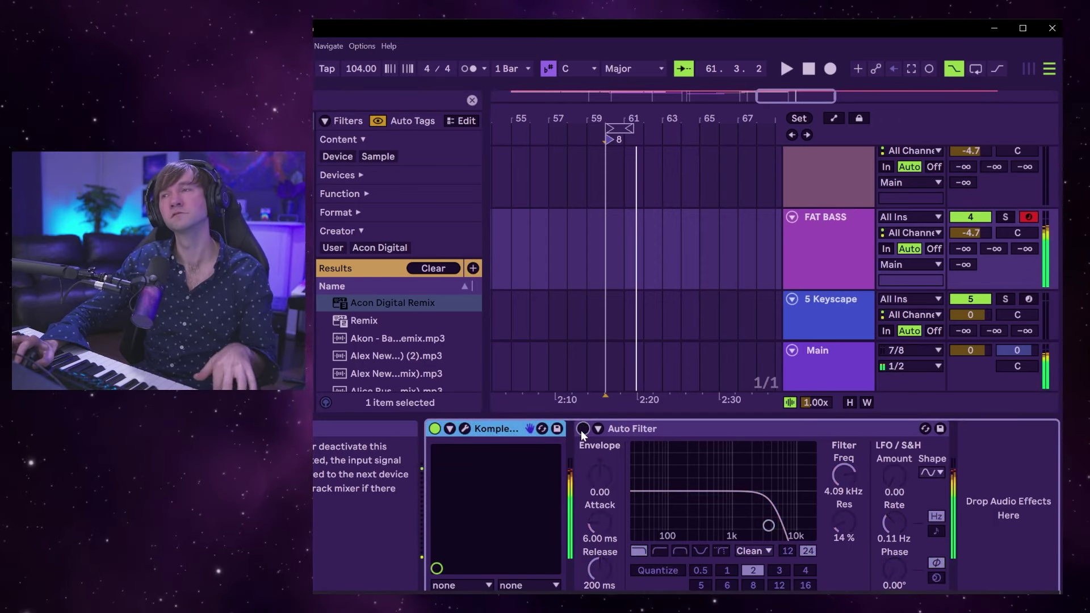
left_click(582, 429)
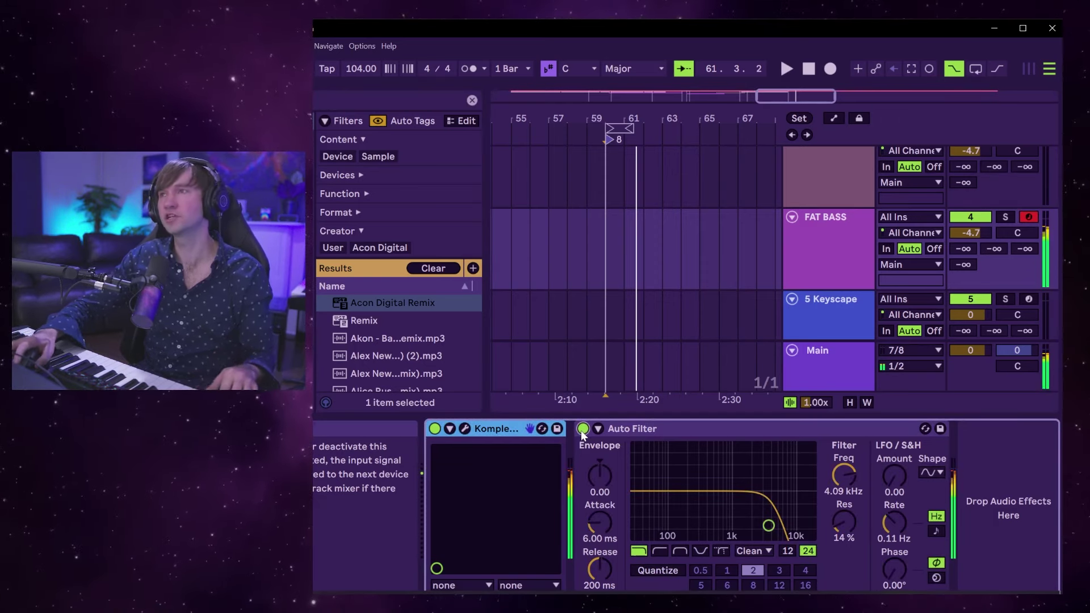
scroll(626, 285, "up", 3)
left_click(581, 319)
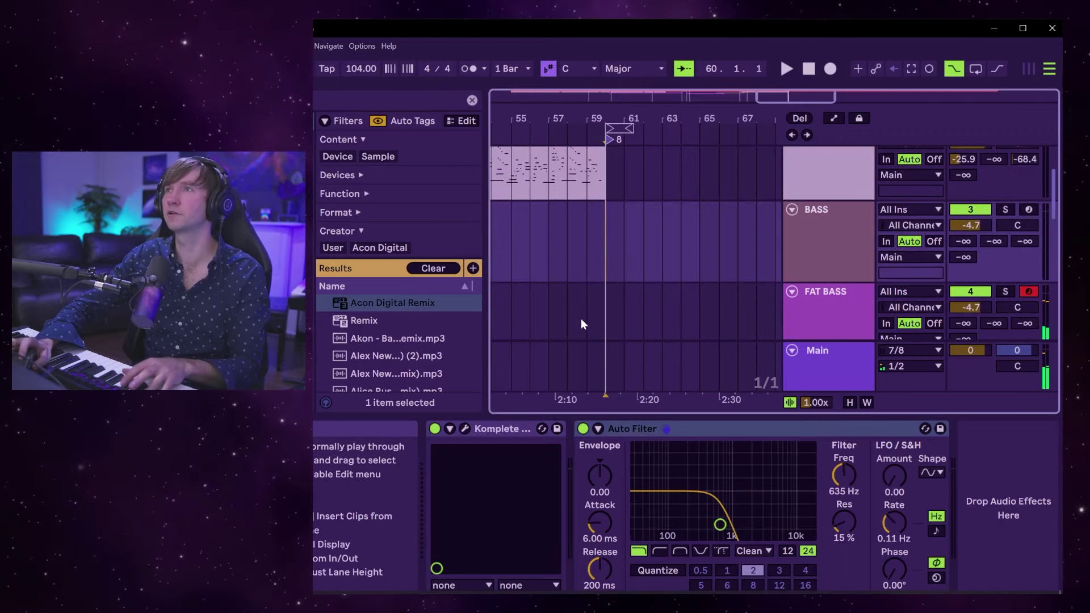
key("space")
key("space")
With Punch-In off, record a FAT BASS part starting at bar 57.
left_click(954, 70)
left_click(589, 222)
key("F9")
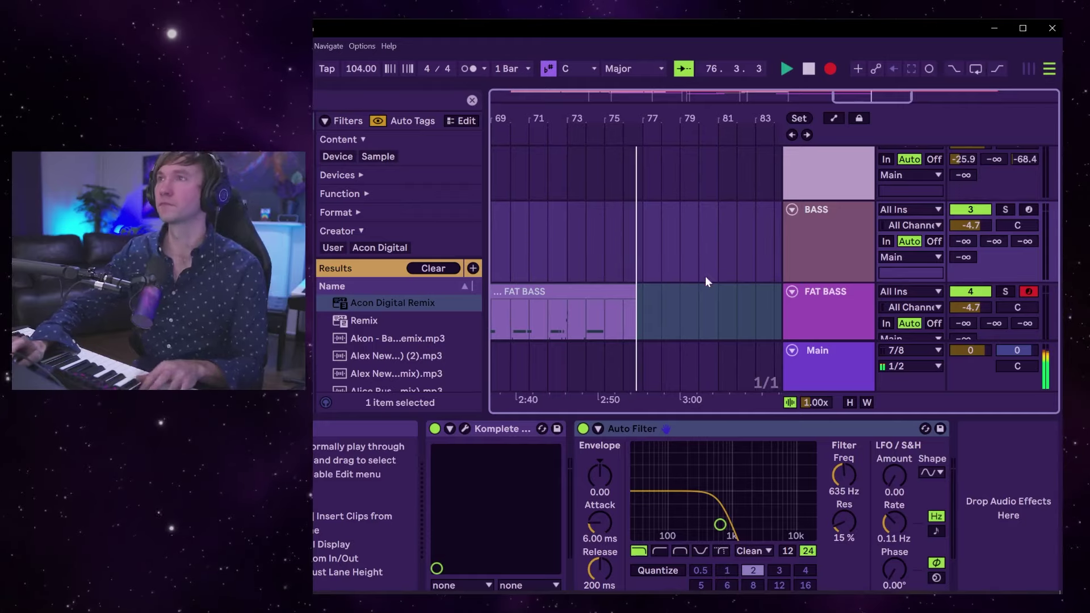
key("space")
Add locator 10 at bar 76.
scroll(672, 252, "up", 3)
left_click(804, 117)
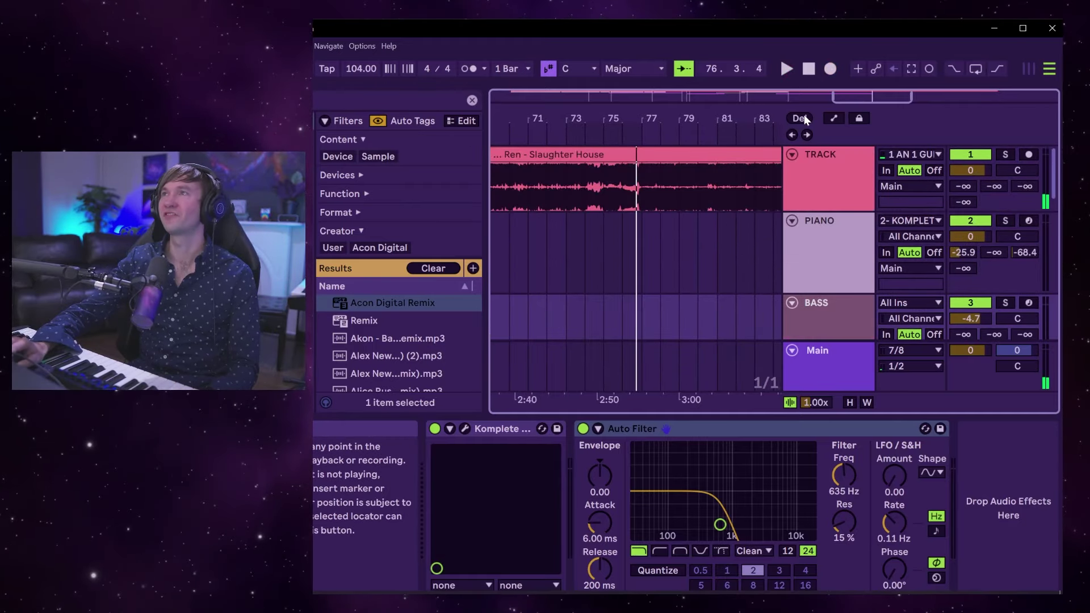
left_click(620, 185)
key("space")
key("space")
left_click(795, 120)
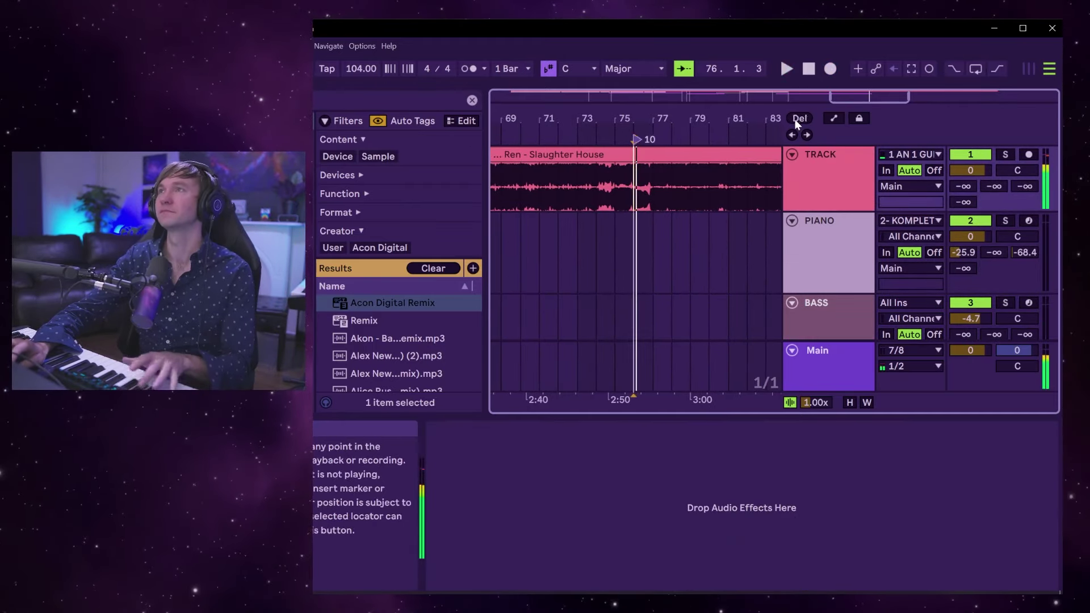
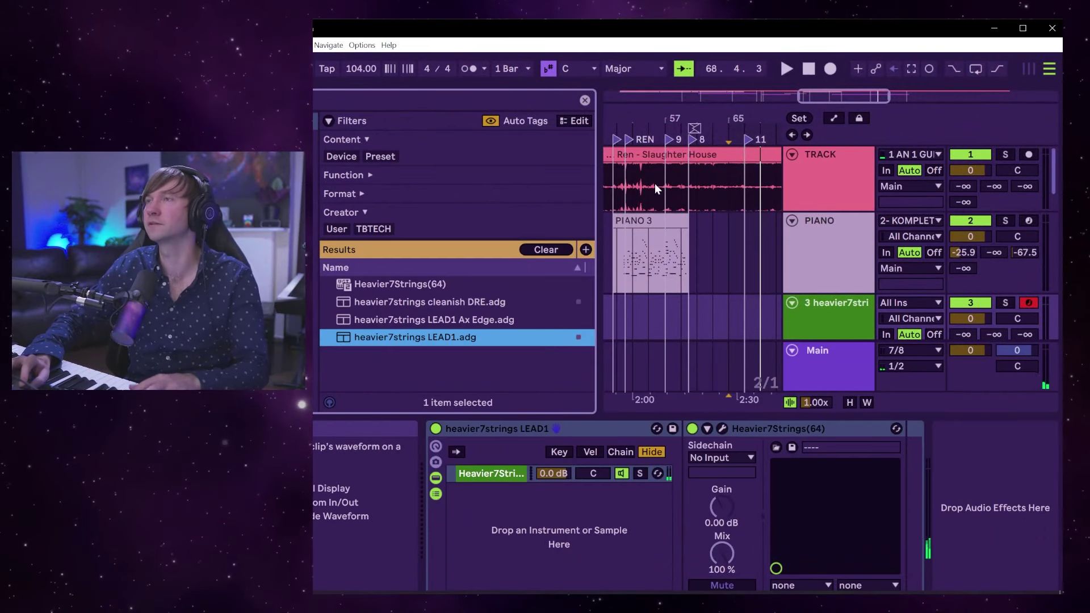
left_click(655, 183)
key("space")
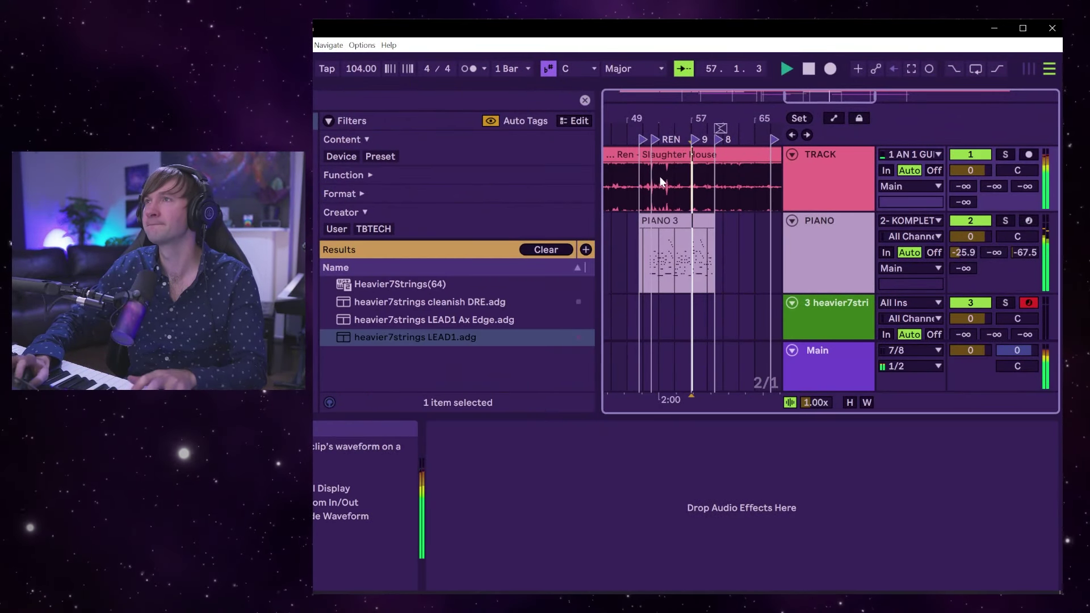
left_click(650, 181)
key("space")
key("space")
scroll(752, 190, "down", 2)
scroll(730, 212, "up", 2)
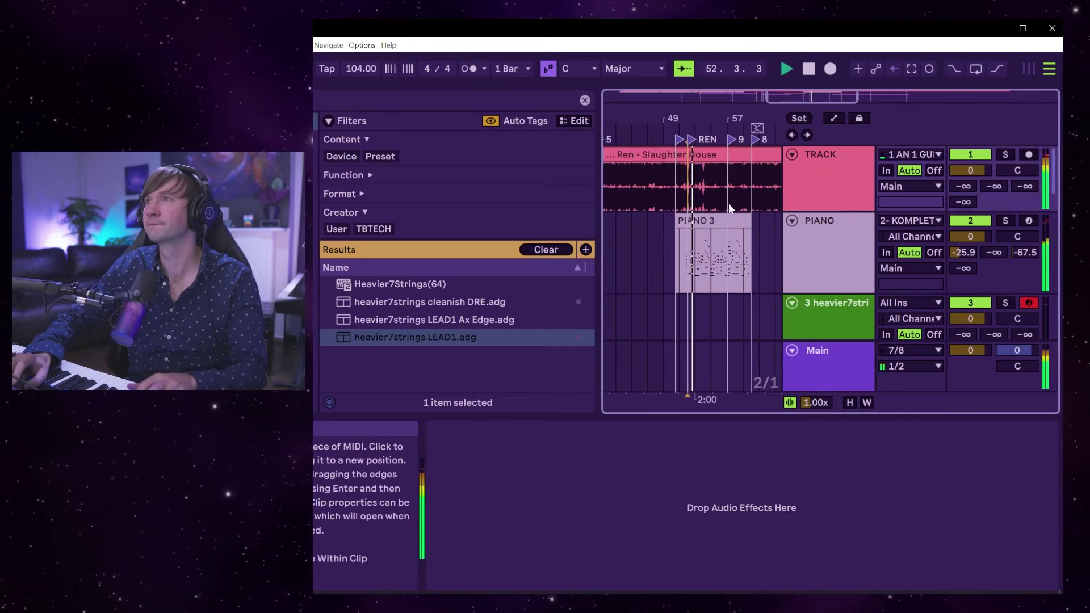
left_click_drag(691, 116, 691, 74)
left_click(645, 241)
key("space")
key("space")
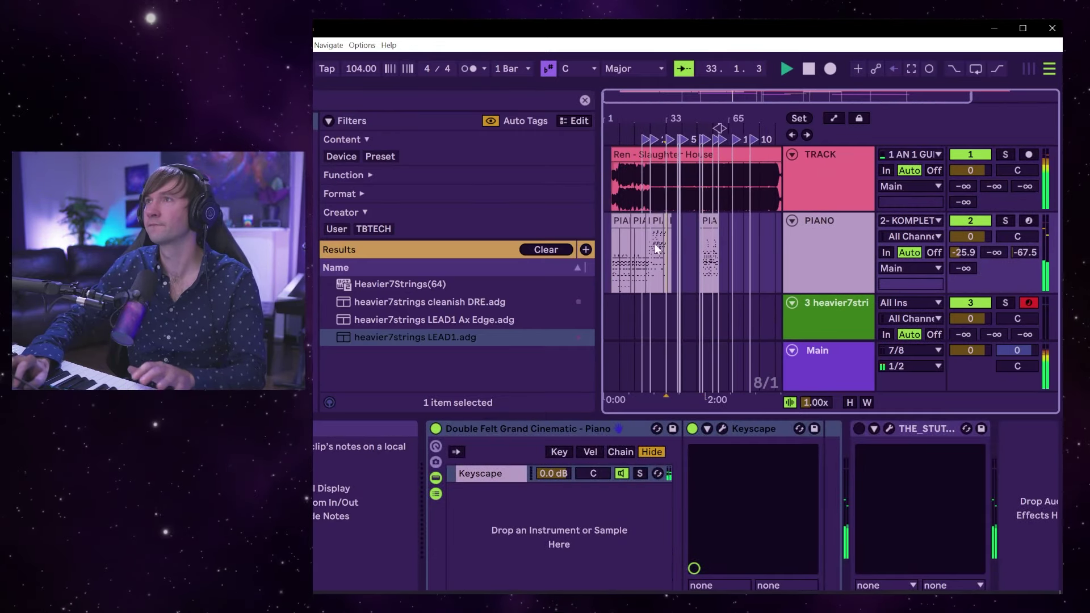
left_click(651, 250)
left_click_drag(665, 118, 730, 157)
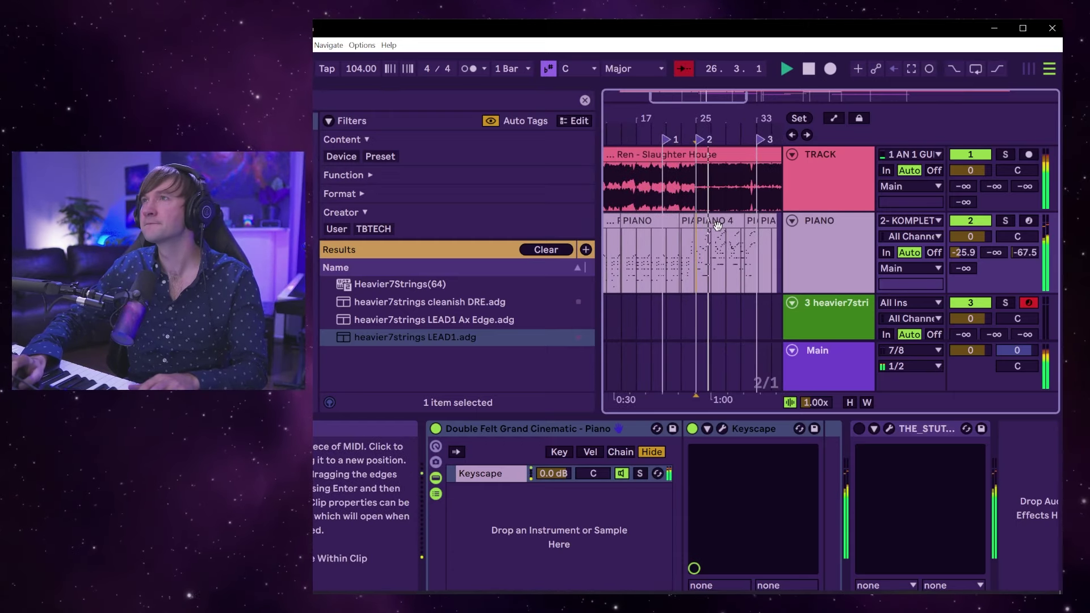
left_click(1008, 154)
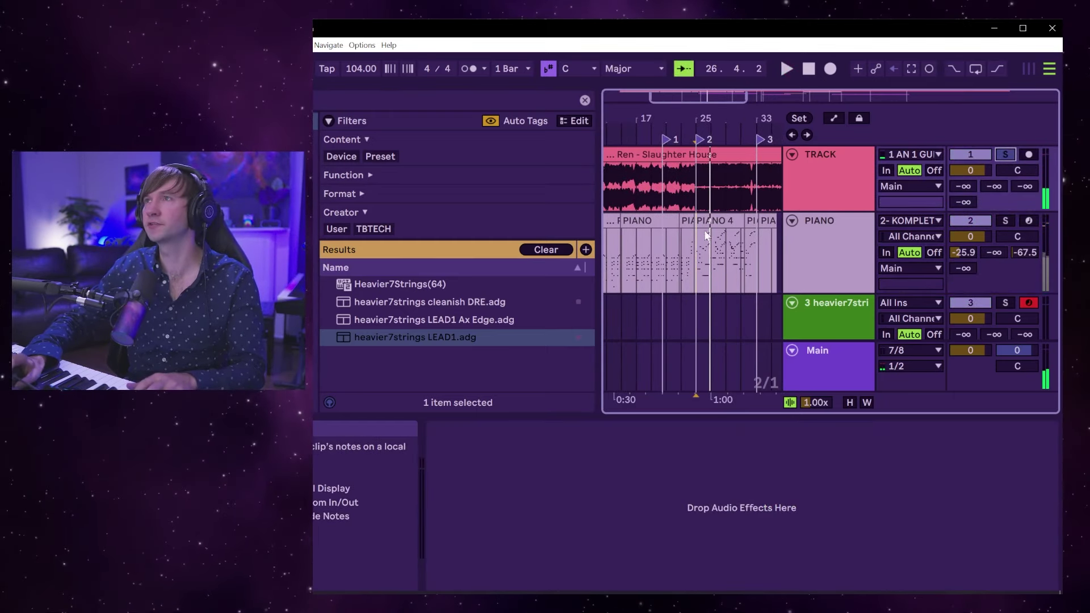
left_click(687, 239)
key("space")
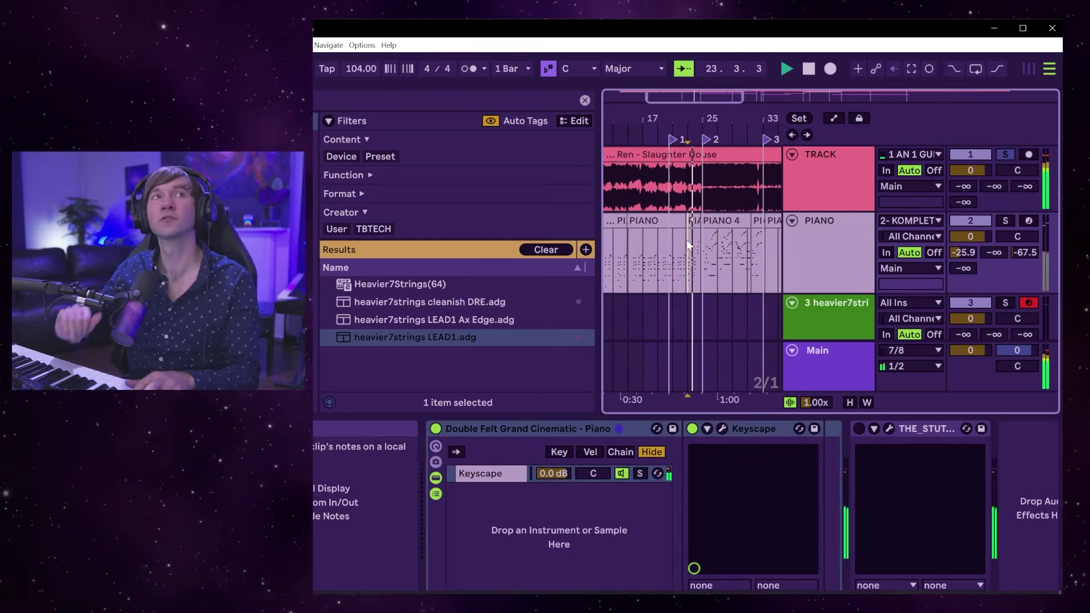
left_click_drag(710, 116, 710, 159)
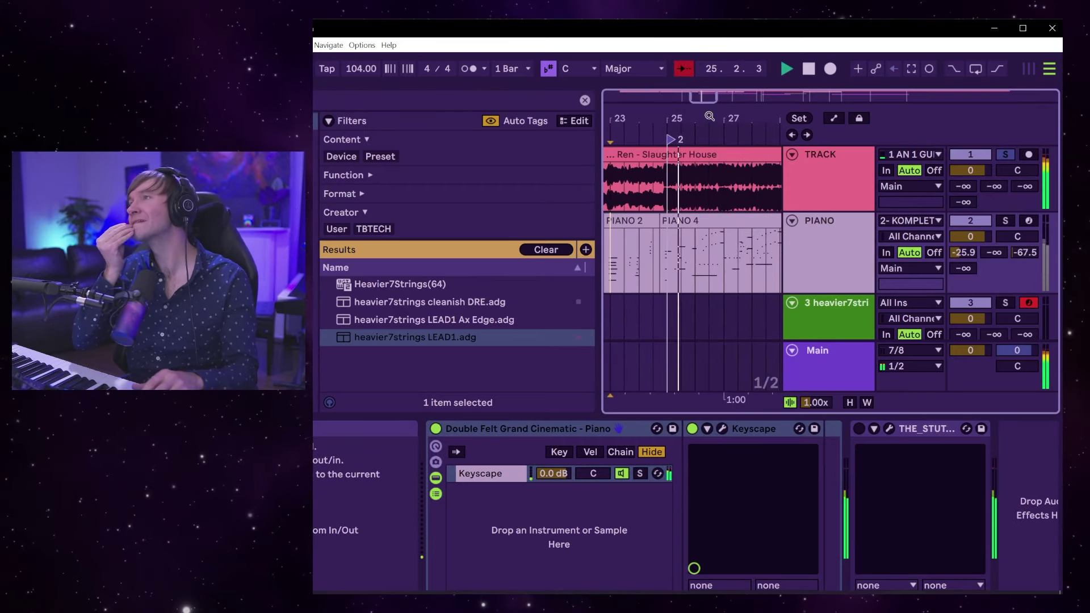
left_click_drag(705, 118, 686, 80)
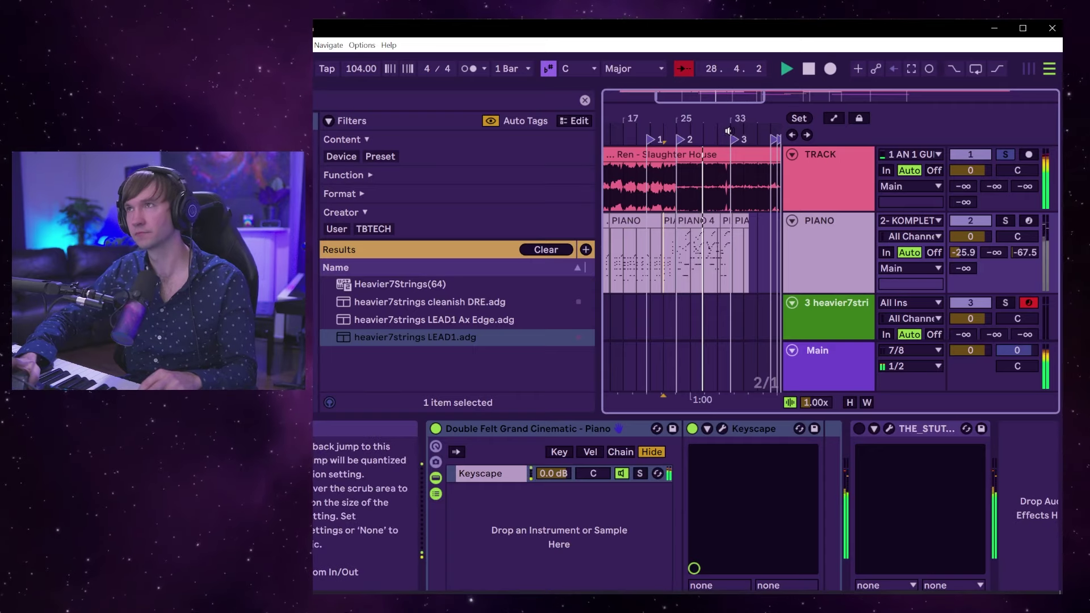
left_click_drag(729, 119, 725, 134)
key("space")
left_click(730, 181)
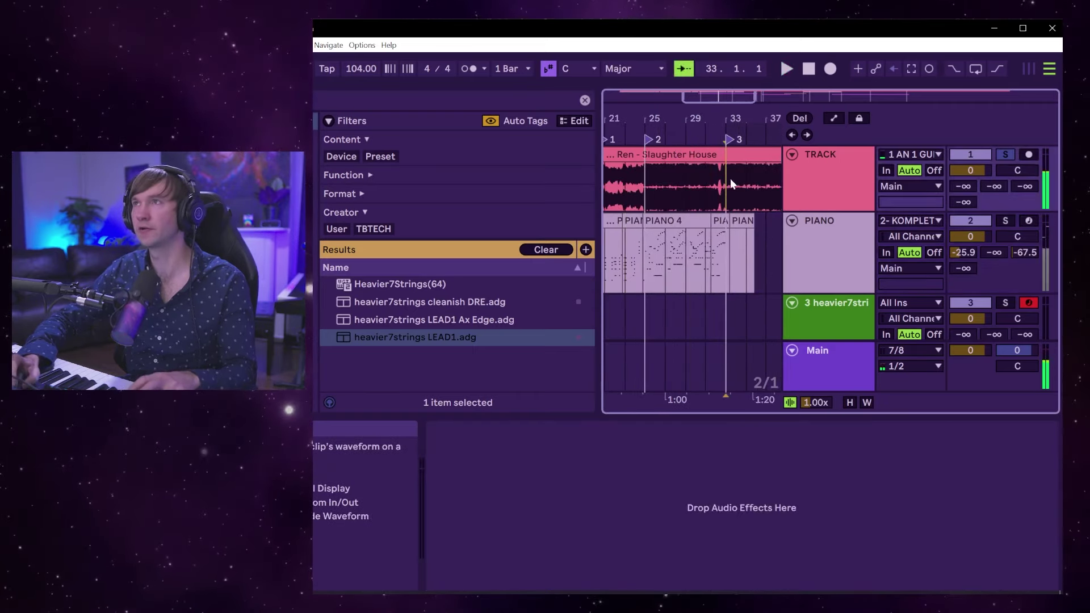
left_click(673, 258)
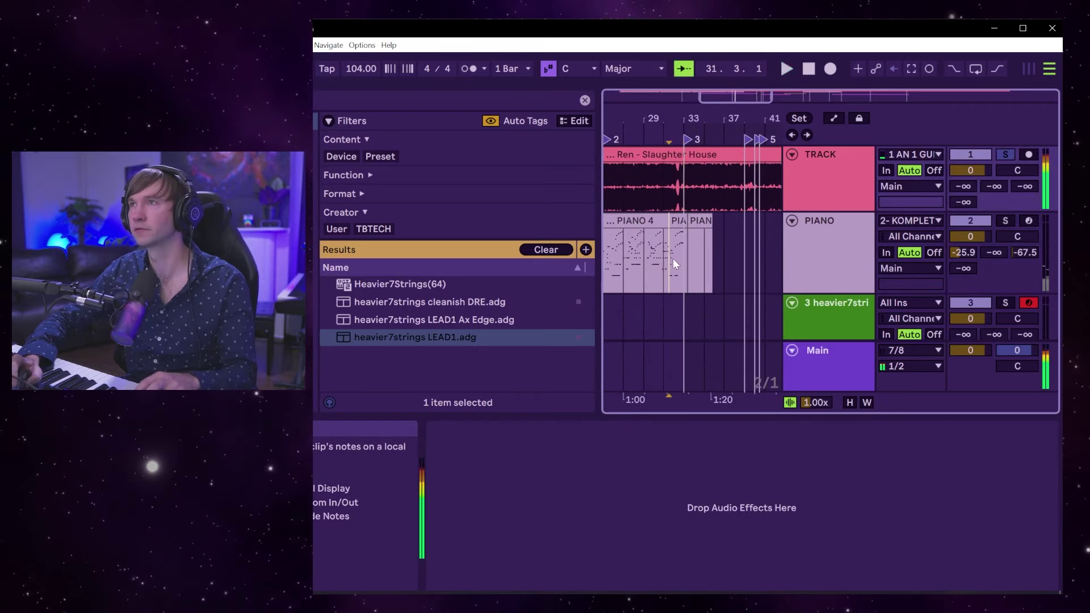
key("space")
scroll(687, 231, "down", 5)
key("space")
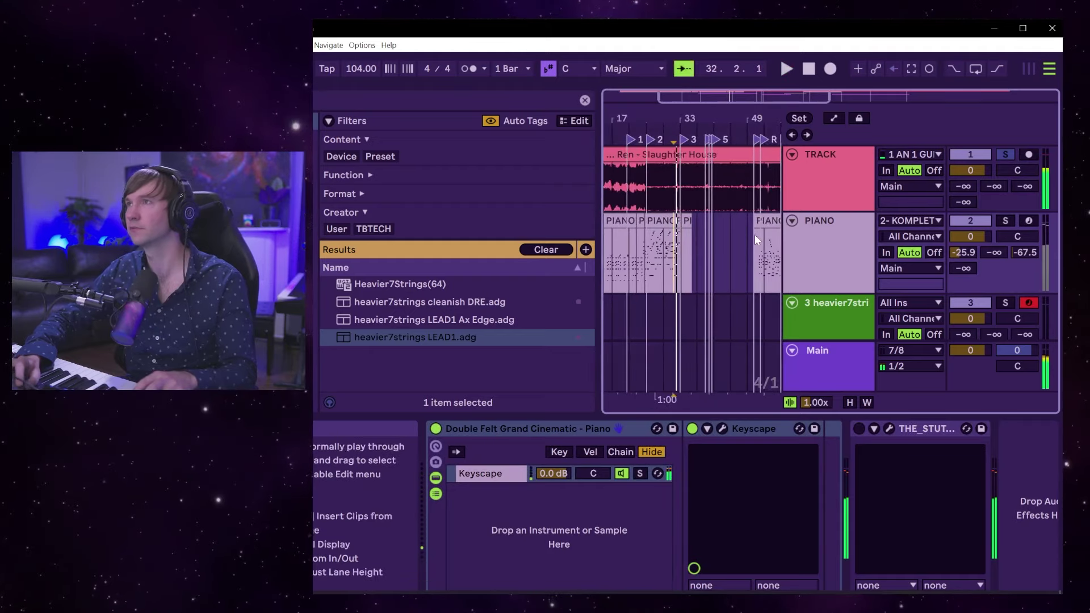
left_click(770, 244)
left_click_drag(704, 118, 696, 171)
key("space")
left_click(643, 180)
key("space")
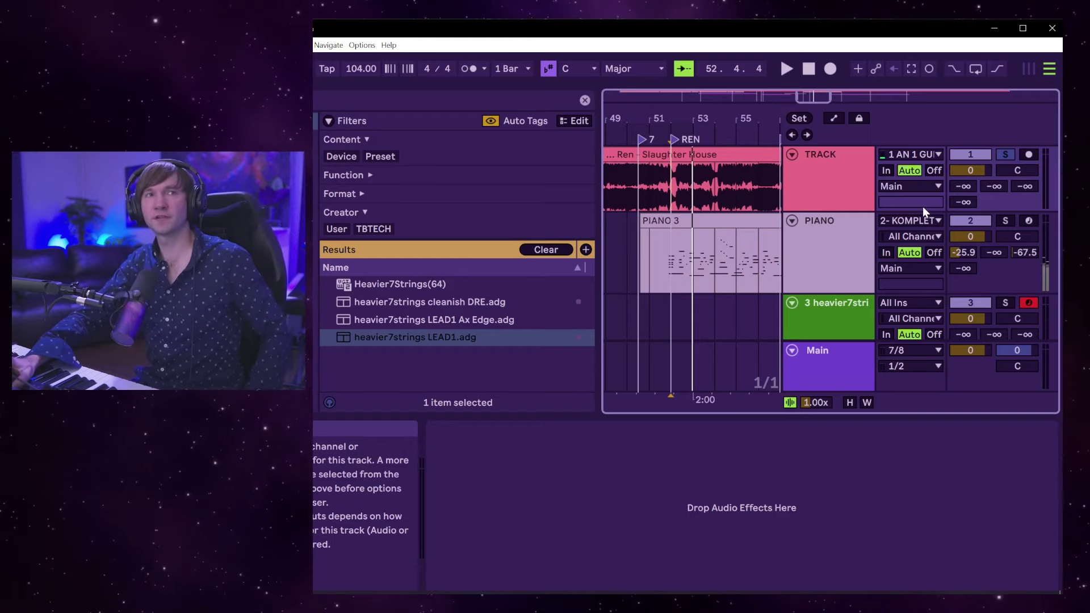
left_click(1010, 156)
left_click(676, 184)
key("space")
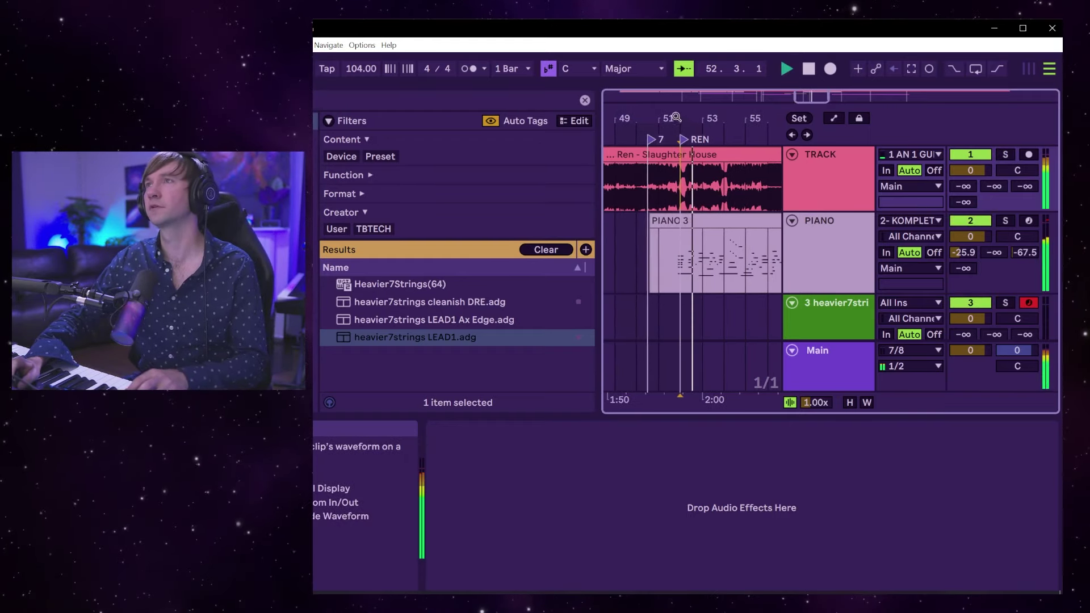
left_click_drag(676, 117, 692, 127)
key("space")
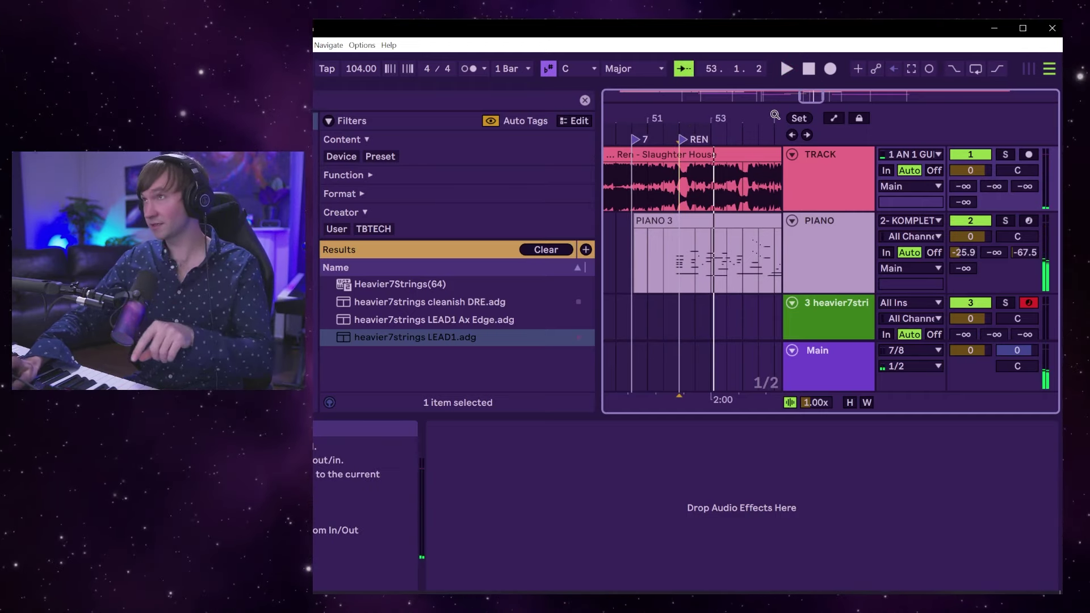
scroll(813, 172, "down", 3)
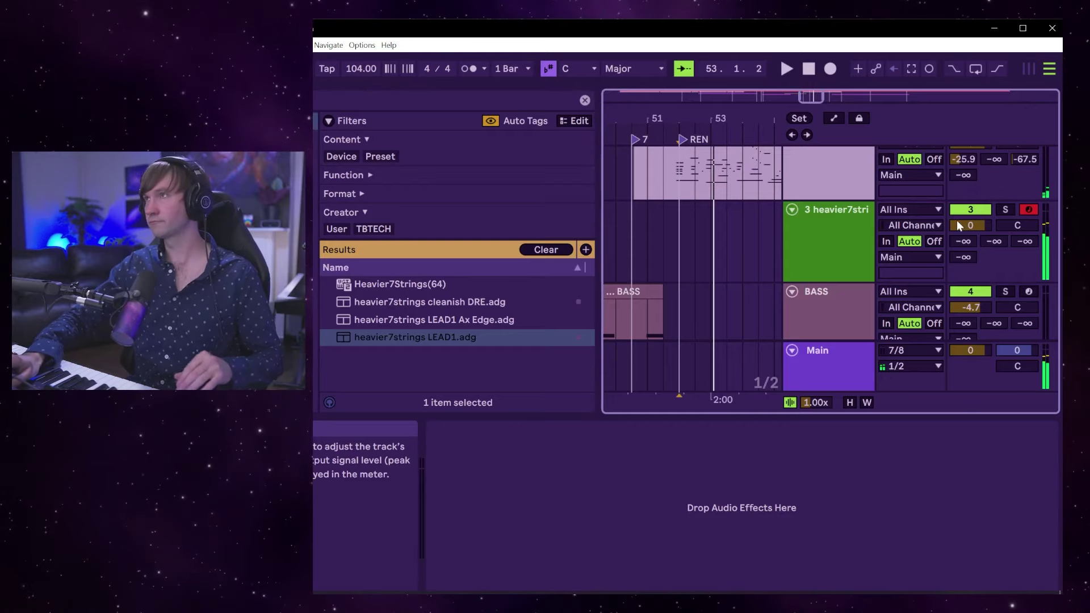
Drag the heavier7strings track above PIANO and name it GUITAR.
left_click(846, 224)
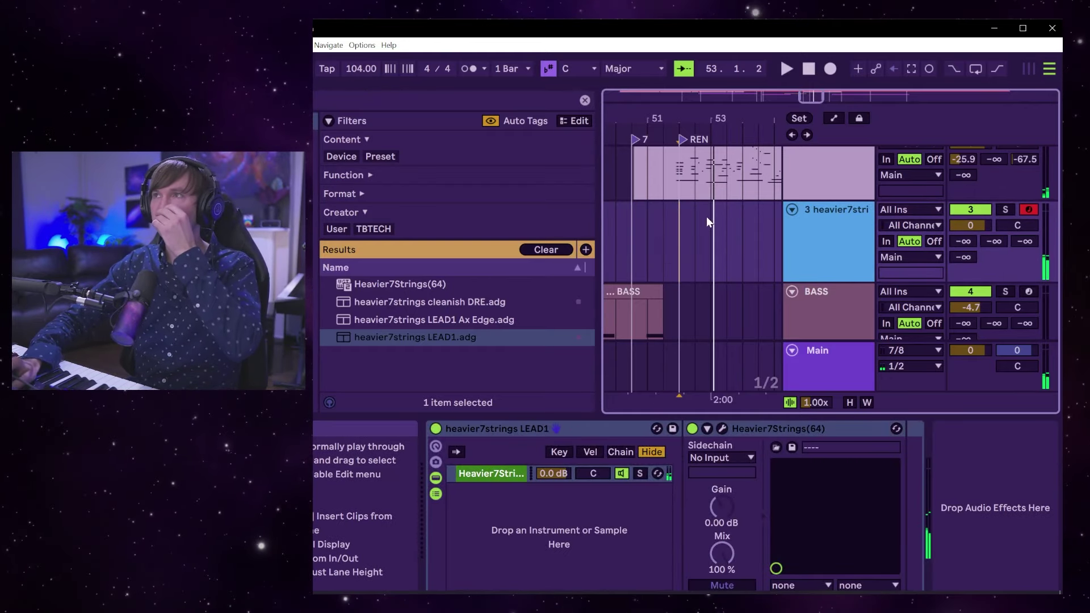
scroll(711, 213, "up", 2)
left_click_drag(824, 233, 825, 185)
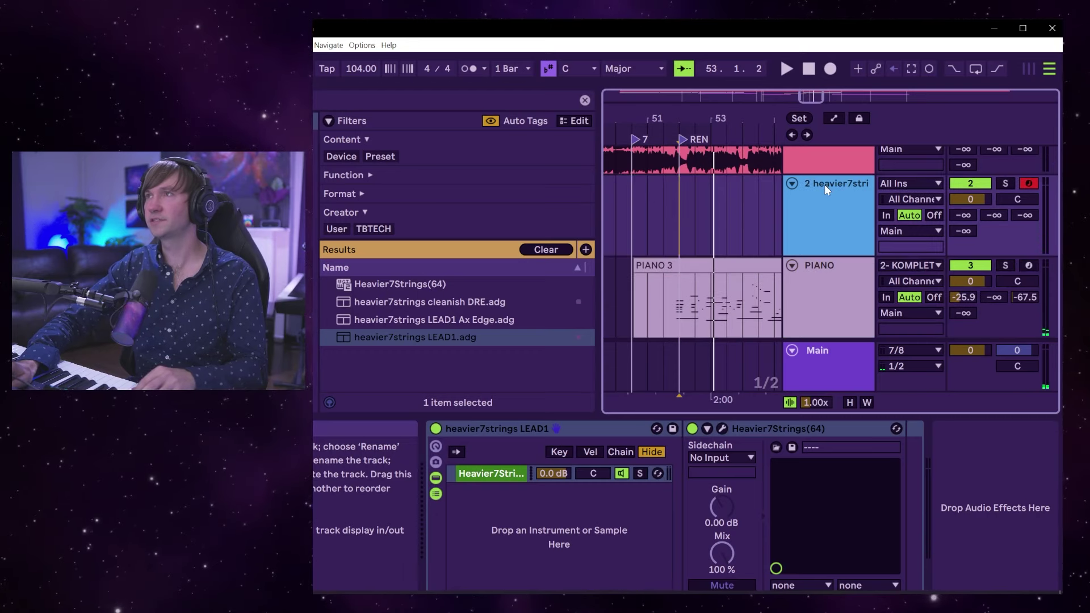
key("ctrl+r")
type("GUITAR")
key("Return")
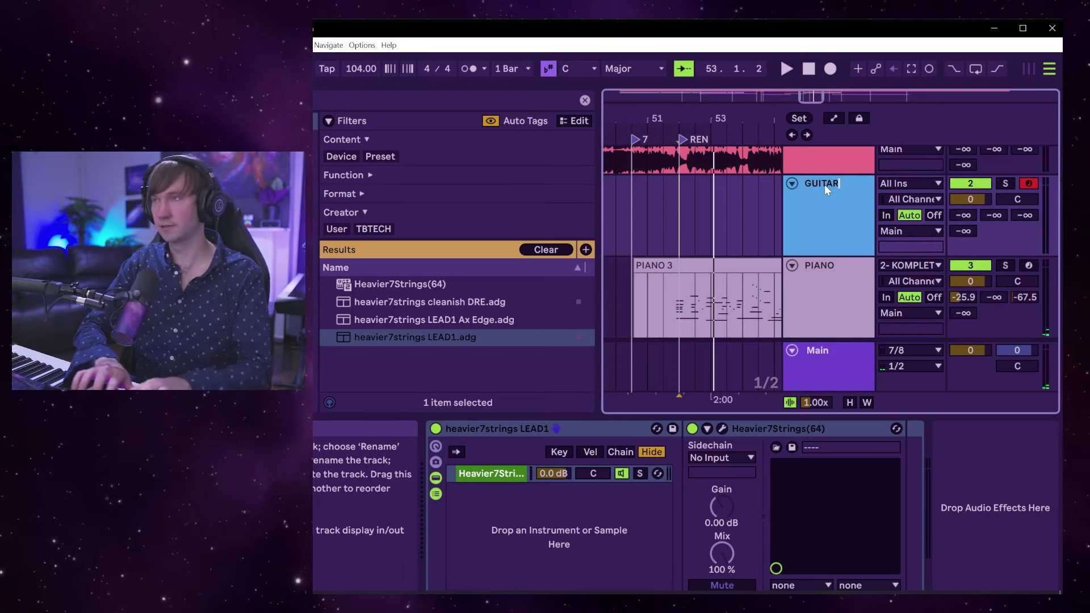
Play the arrangement briefly from bar 52 of Ren, twice.
scroll(788, 244, "up", 2)
left_click(686, 186)
key("space")
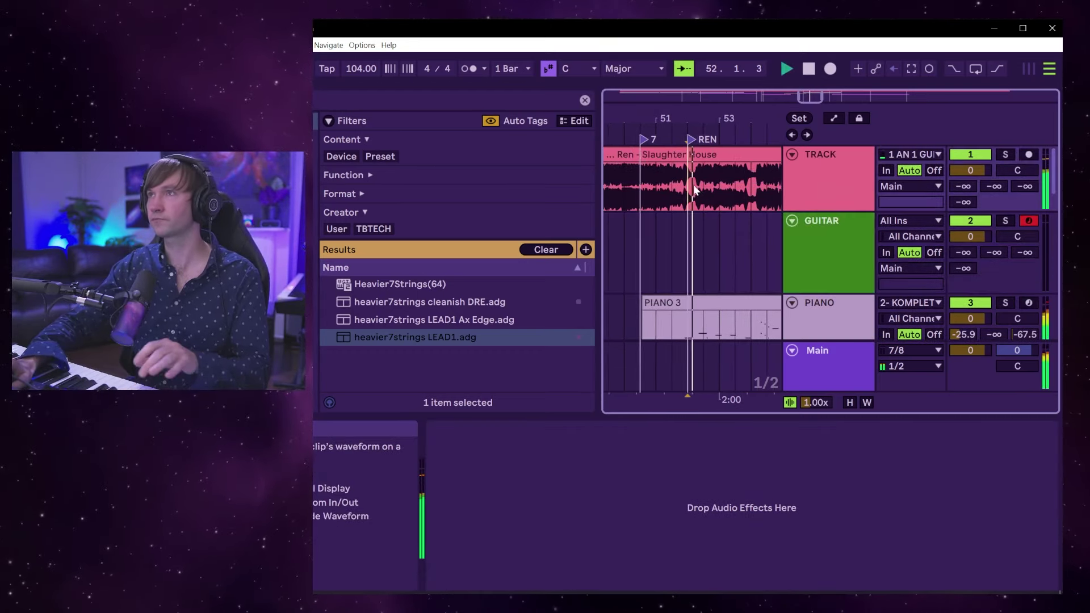
key("space")
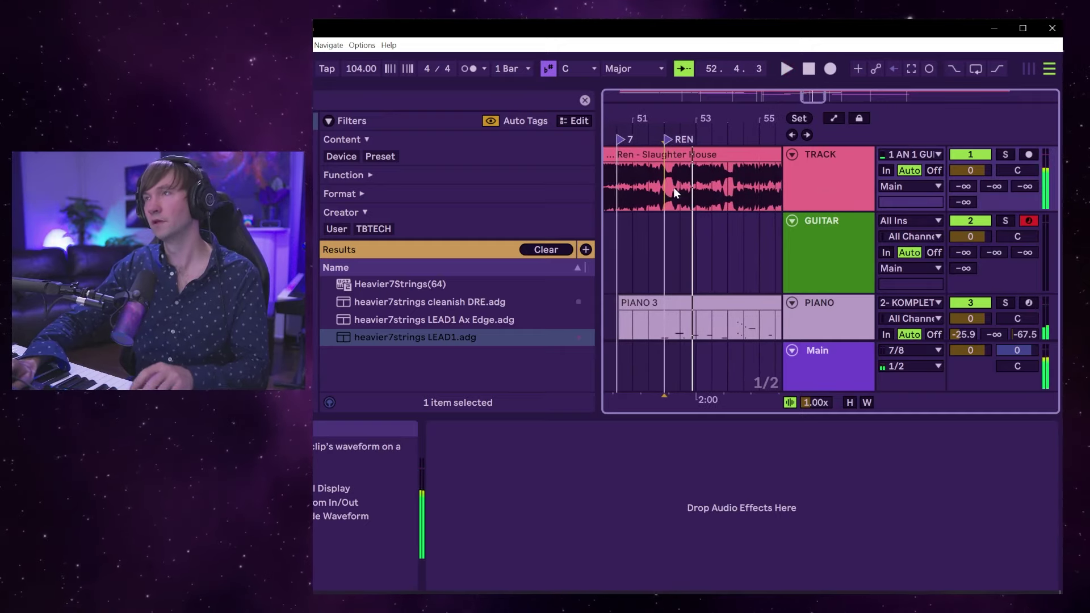
key("space")
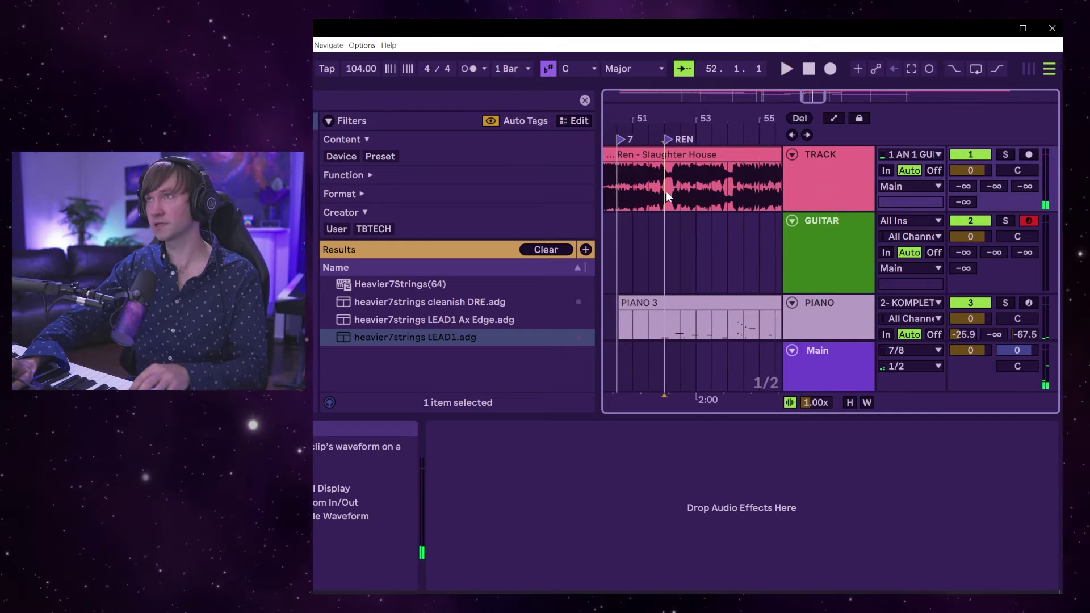
key("space")
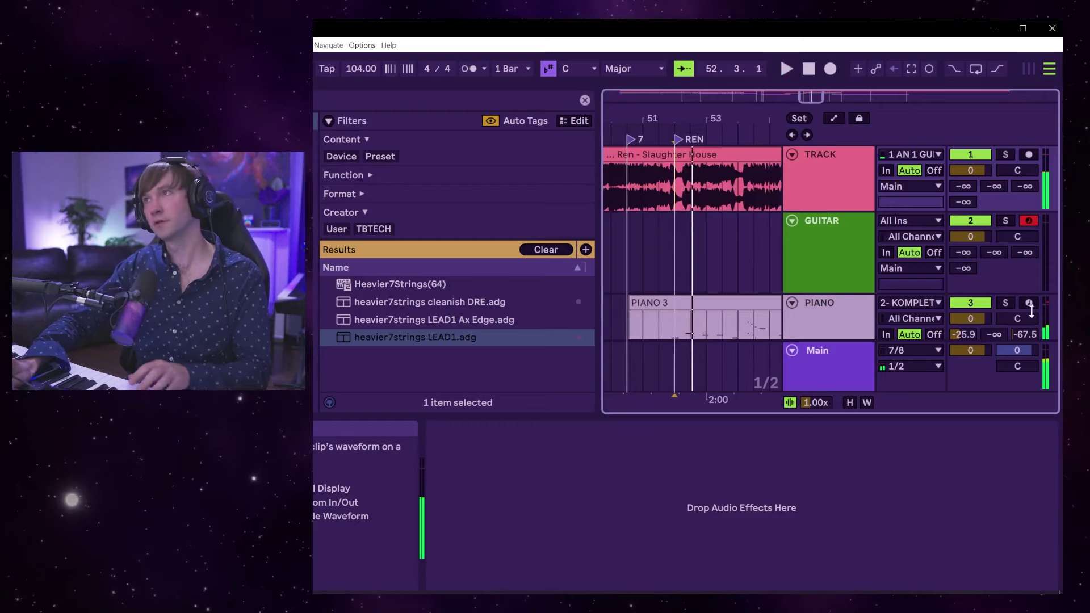
Arm PIANO and audition the arrangement from 52.2.1 at quarter-note zoom.
left_click(1029, 303)
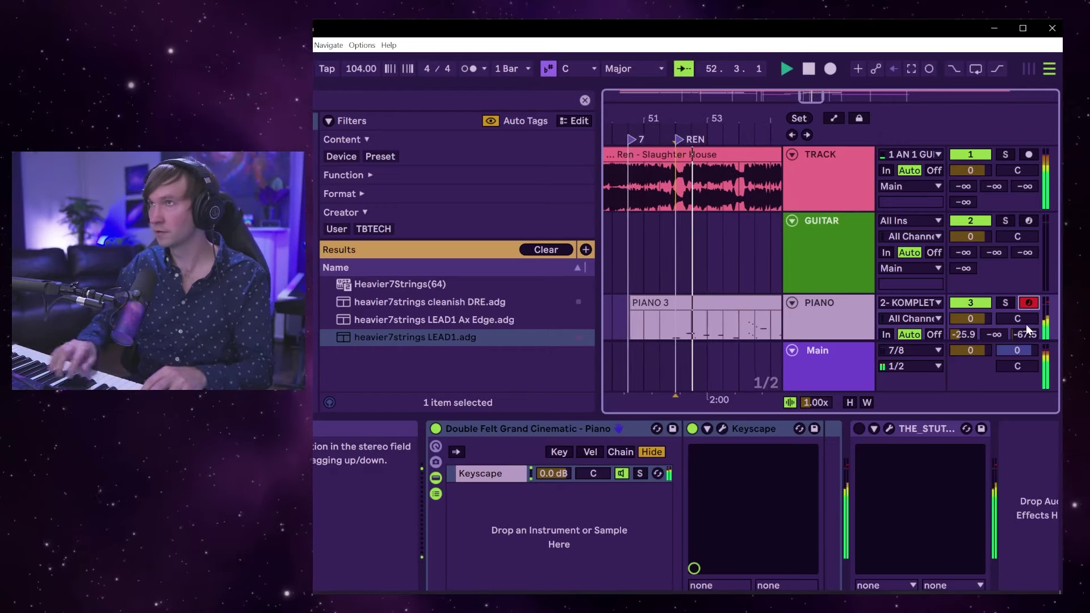
left_click_drag(672, 113, 665, 155)
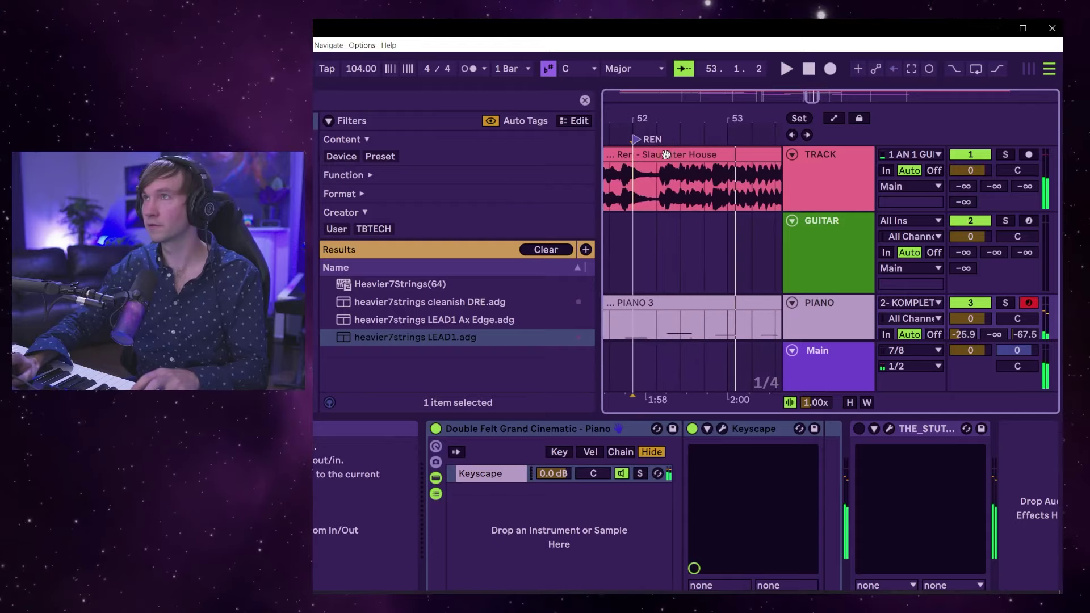
left_click(655, 180)
key("space")
key("space")
key("space")
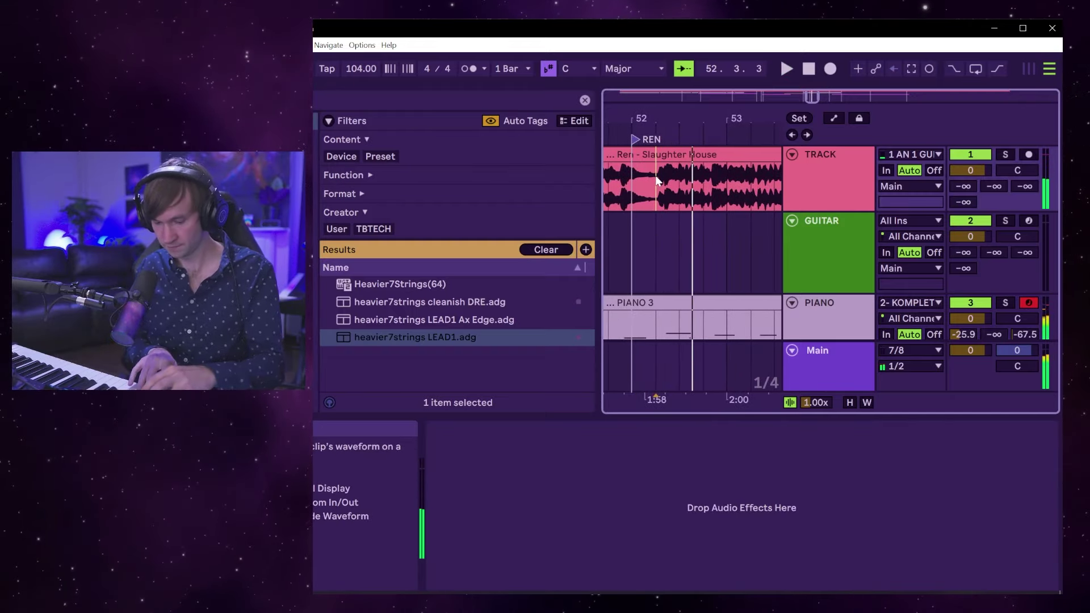
key("space")
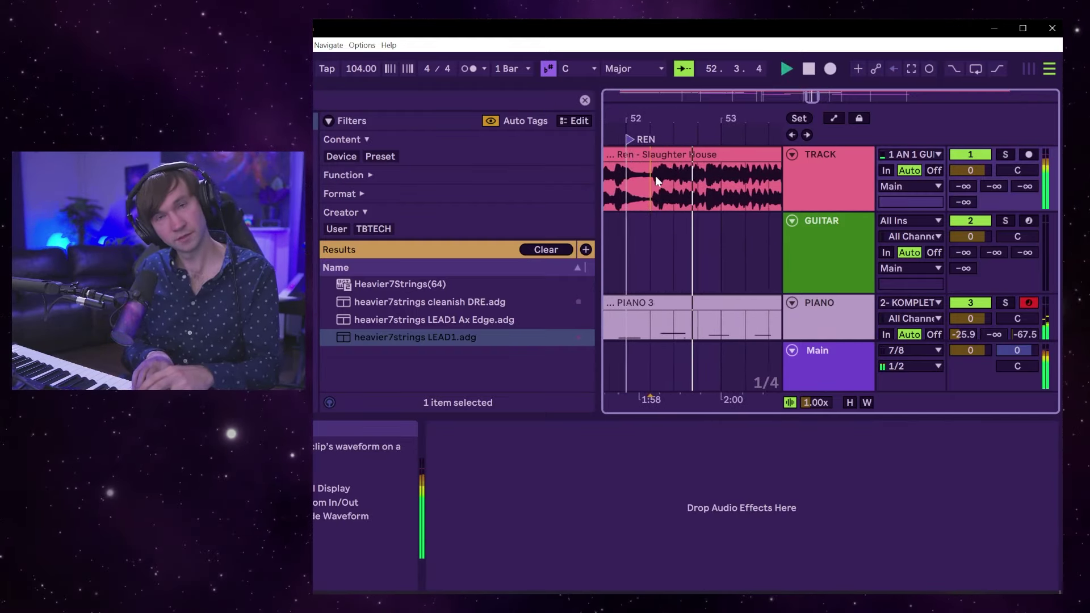
key("space")
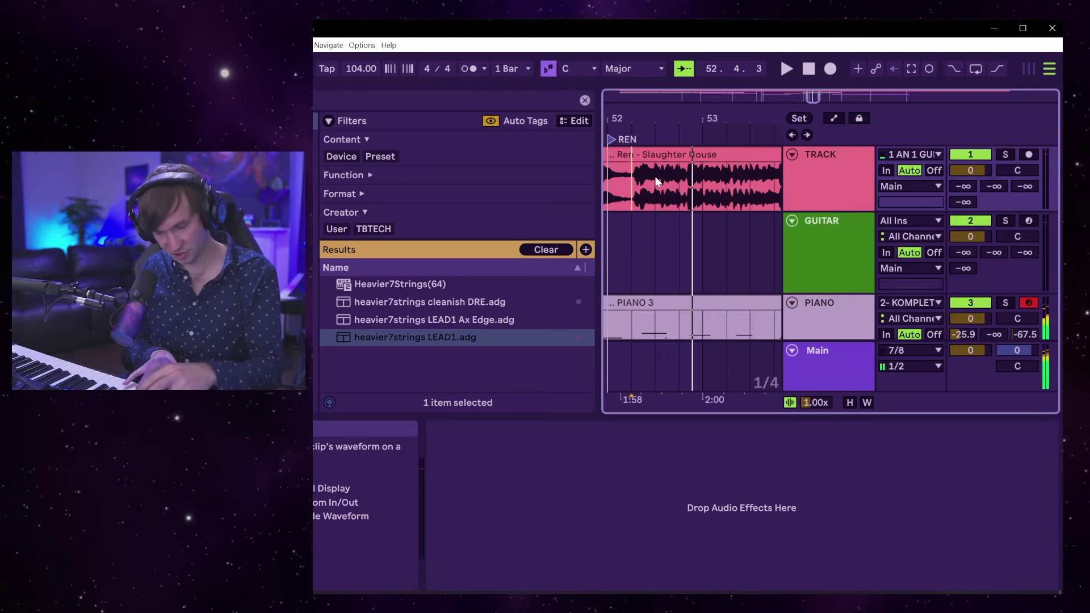
key("space")
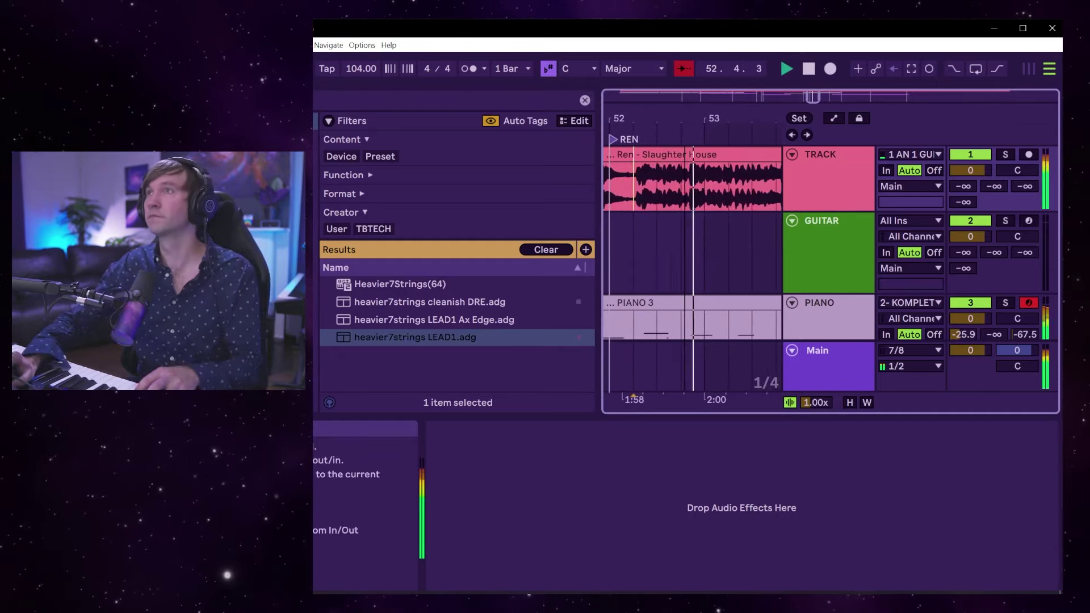
Arm the GUITAR track, zoom around bar 52 and start Arrangement Record.
left_click(1028, 220)
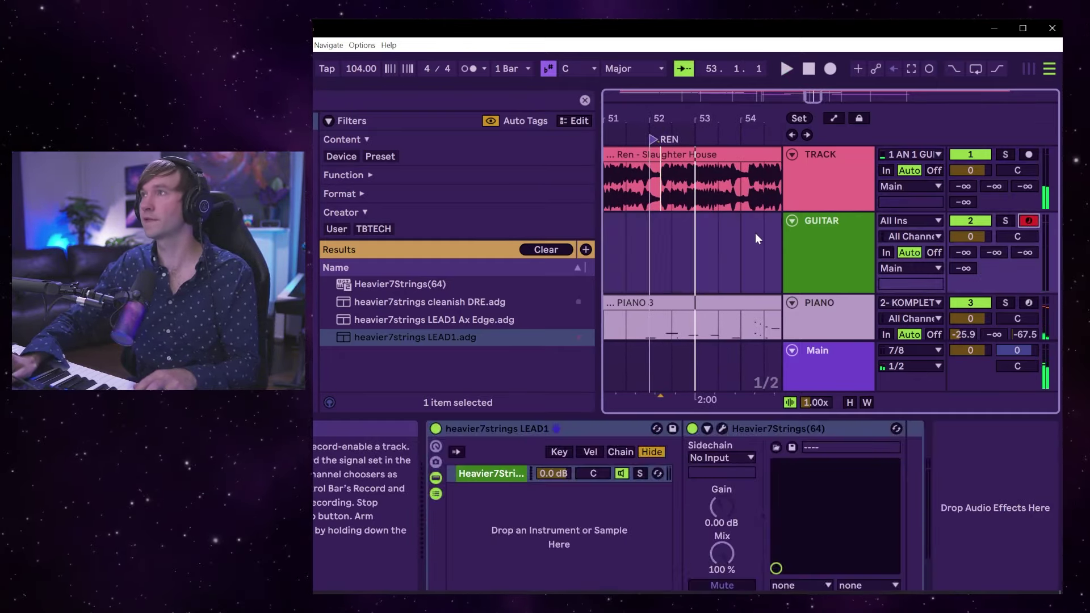
left_click(653, 244)
left_click_drag(671, 119, 670, 120)
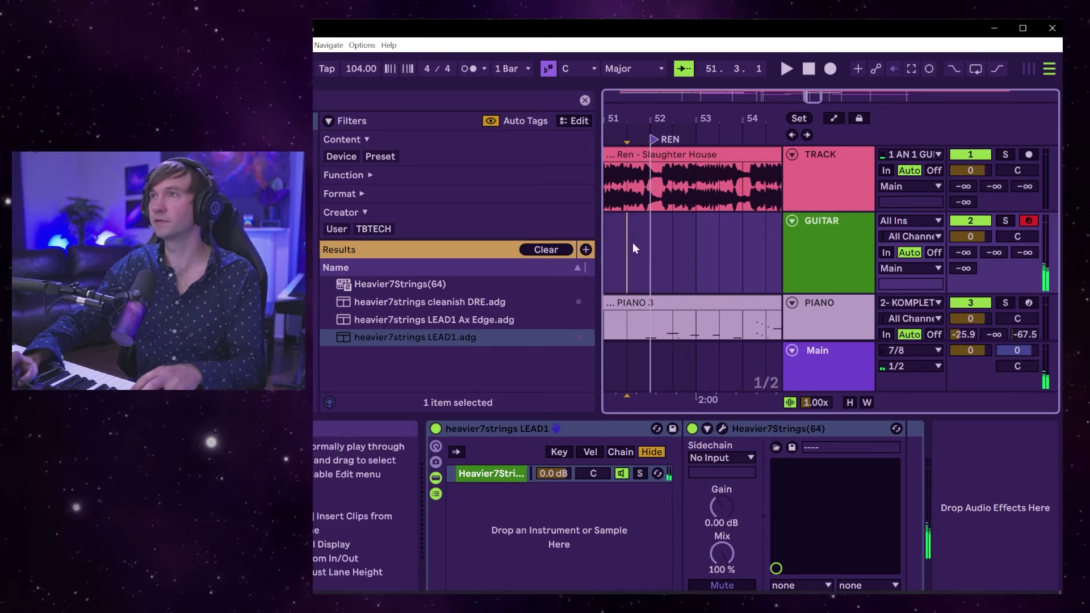
left_click(830, 68)
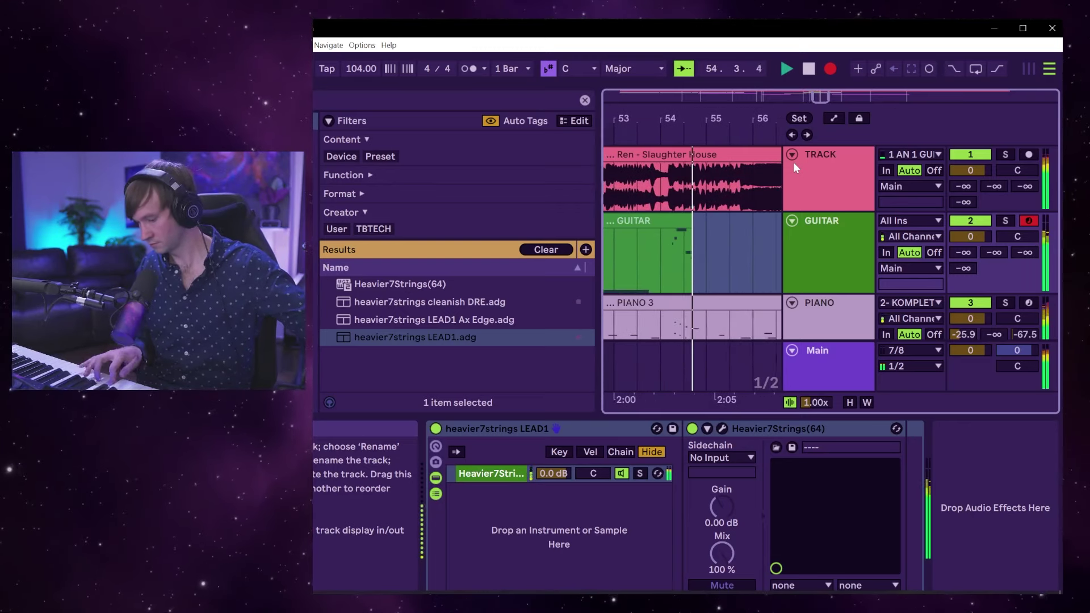
Record a second guitar take, then delete the first two GUITAR takes.
key("space")
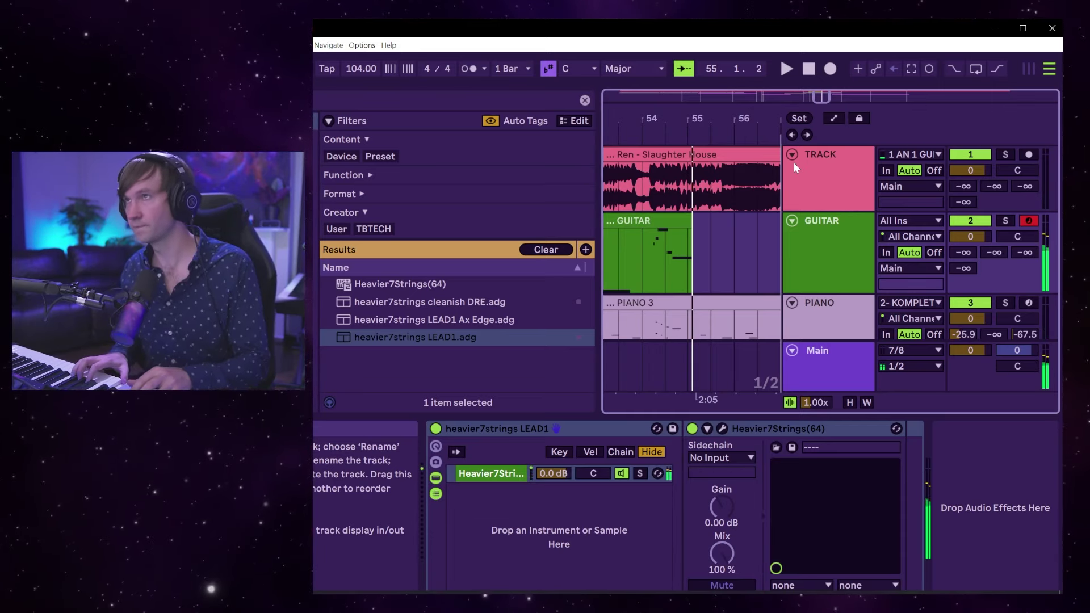
key("space")
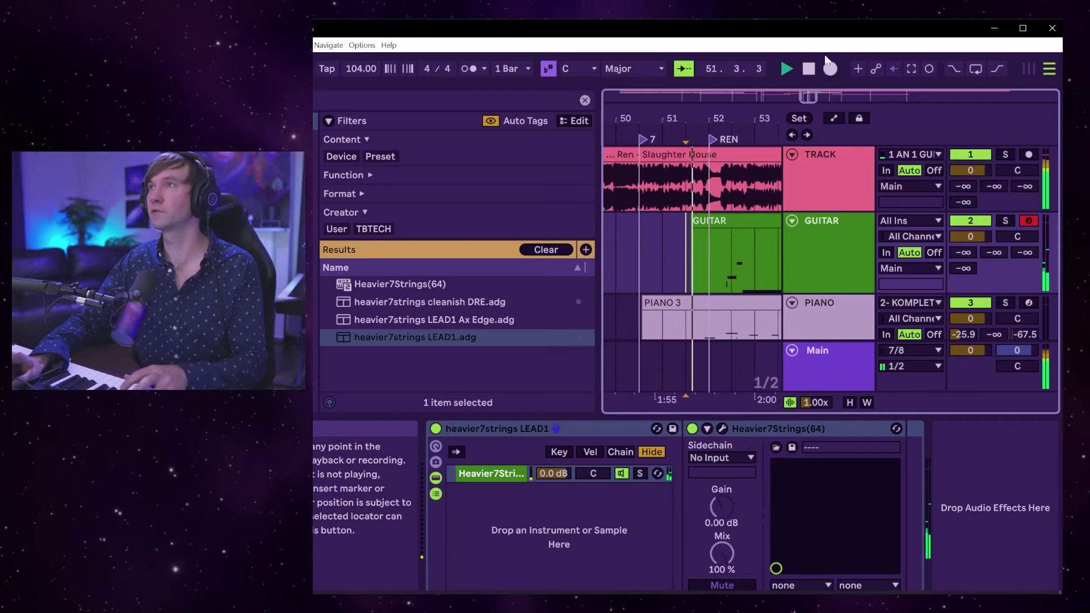
left_click(830, 68)
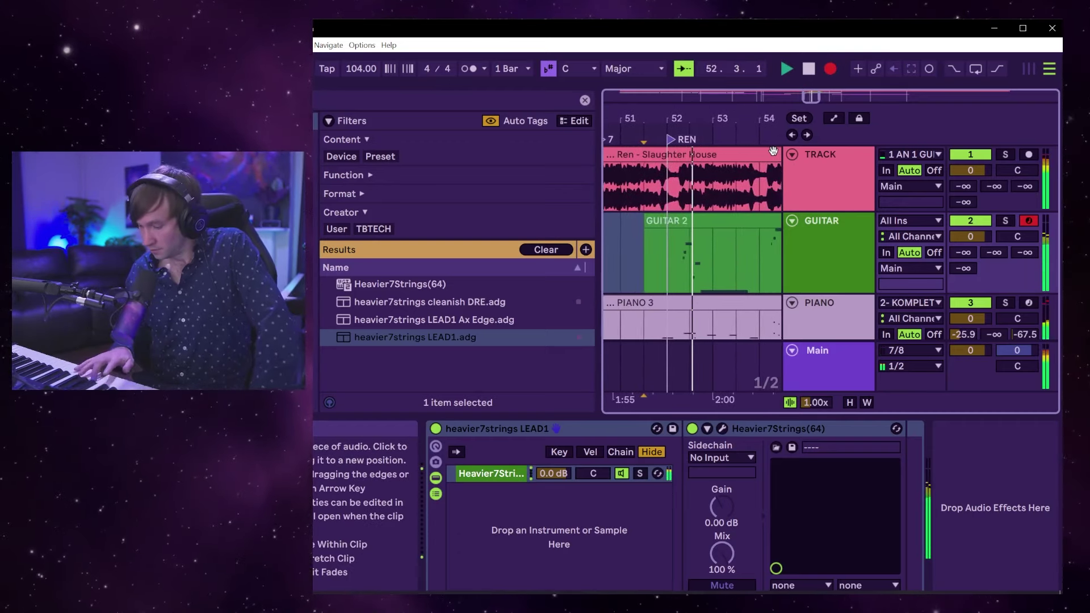
key("space")
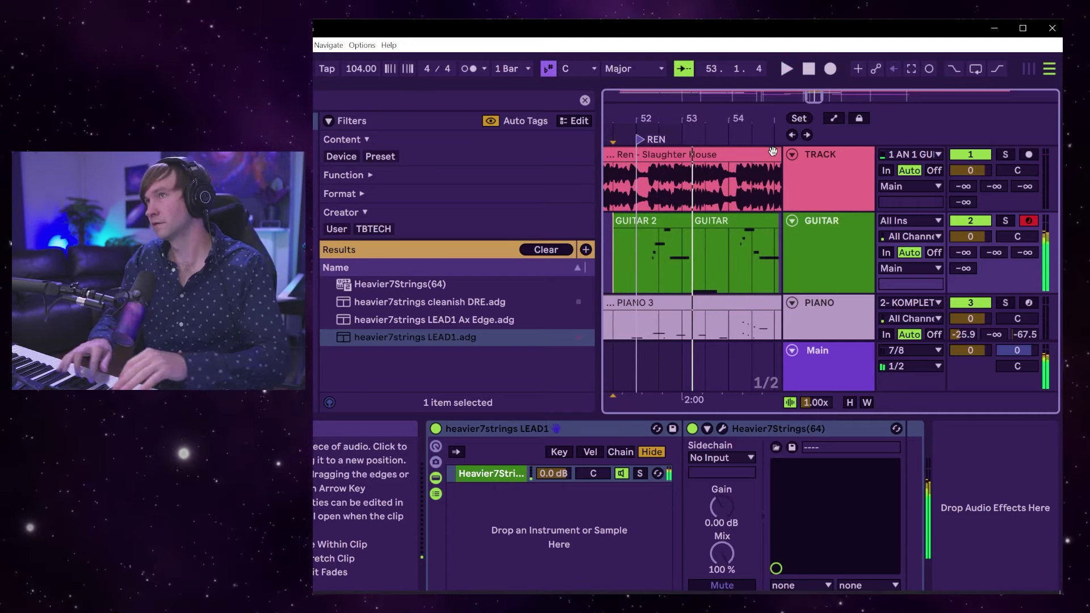
left_click(733, 238)
key("Delete")
left_click(670, 227)
key("Delete")
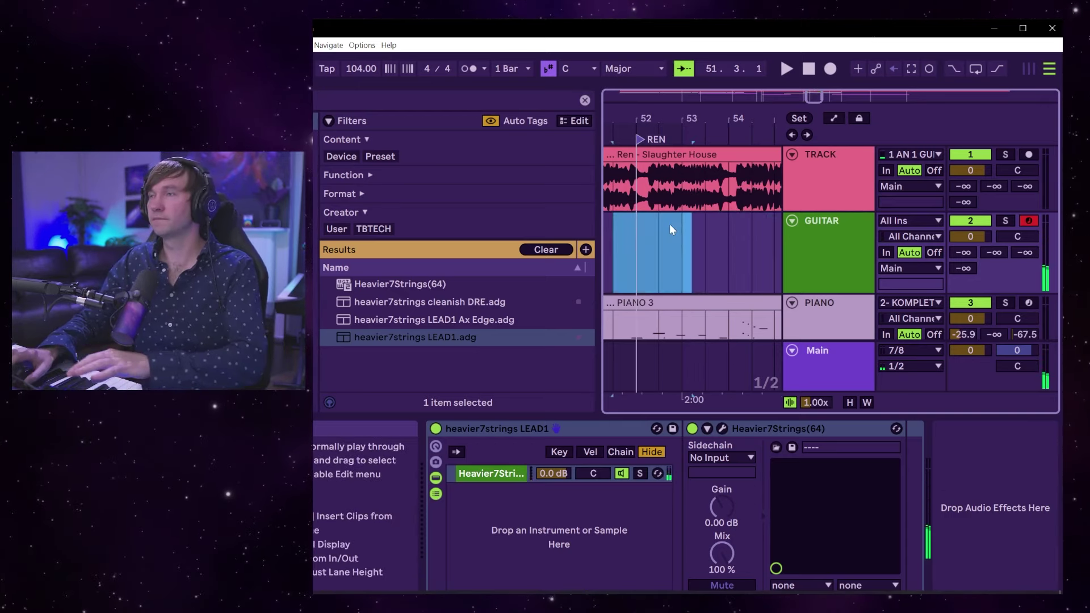
left_click(621, 233)
Record a GUITAR 3 take from near bar 51 and delete it.
key("space")
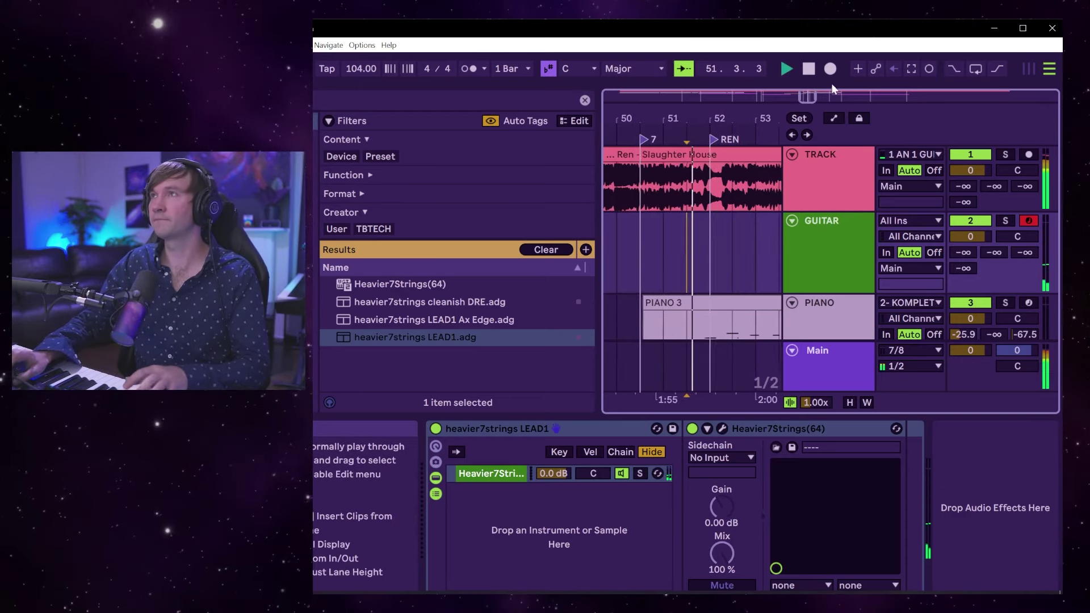
left_click(833, 70)
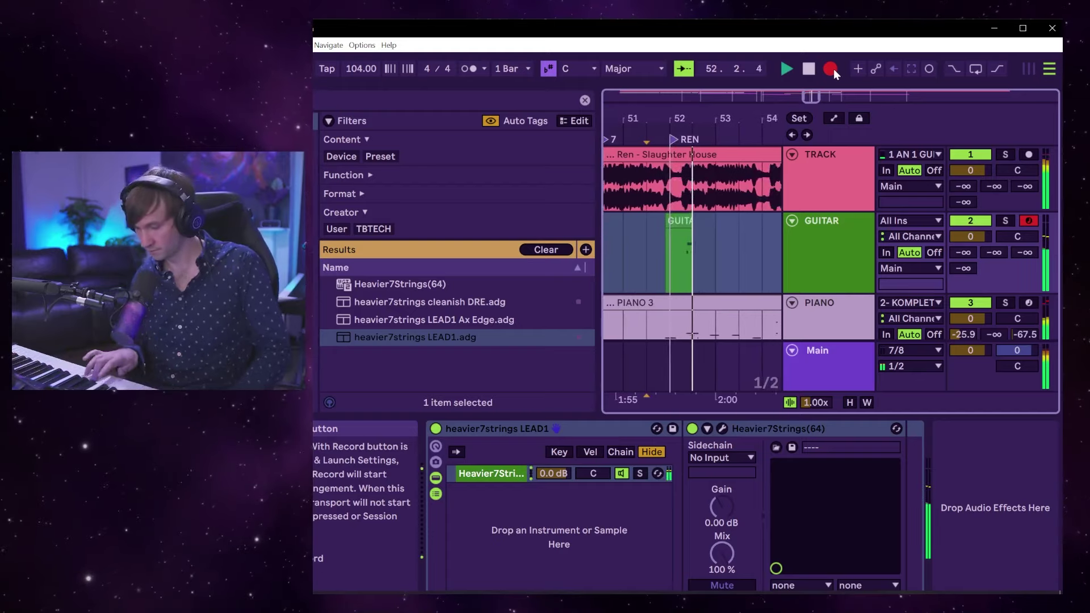
key("space")
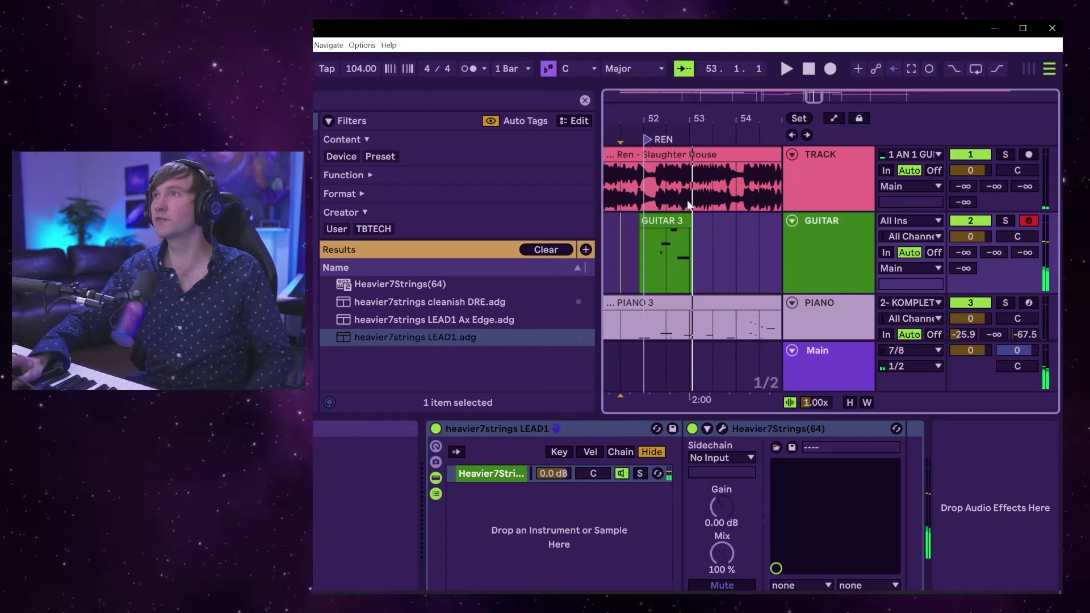
left_click(657, 227)
key("Delete")
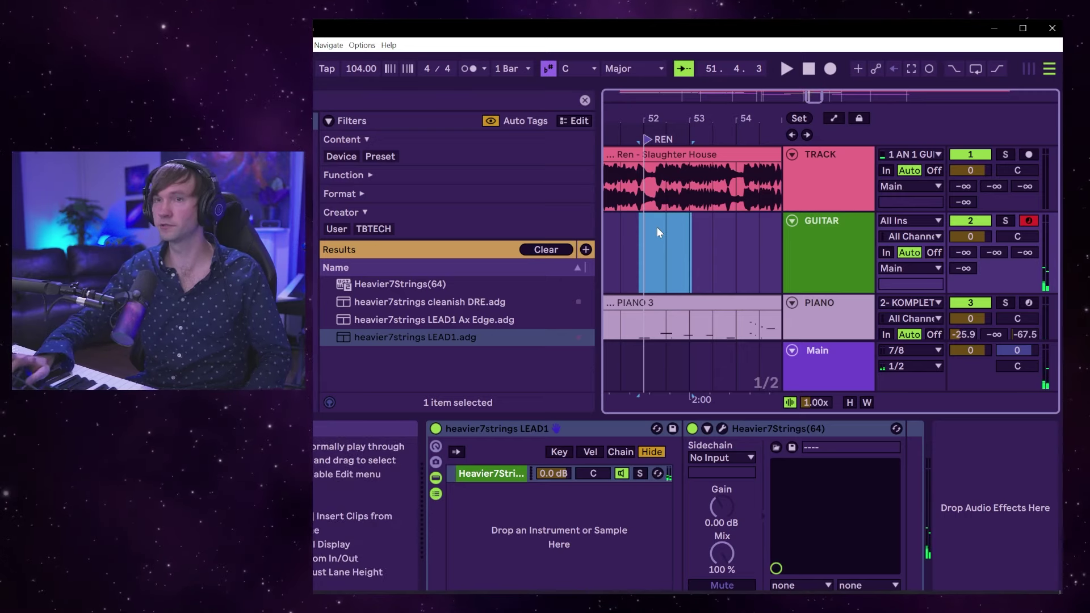
left_click(613, 243)
Record a GUITAR 4 take and further attempts from around bar 51.
key("space")
left_click(836, 68)
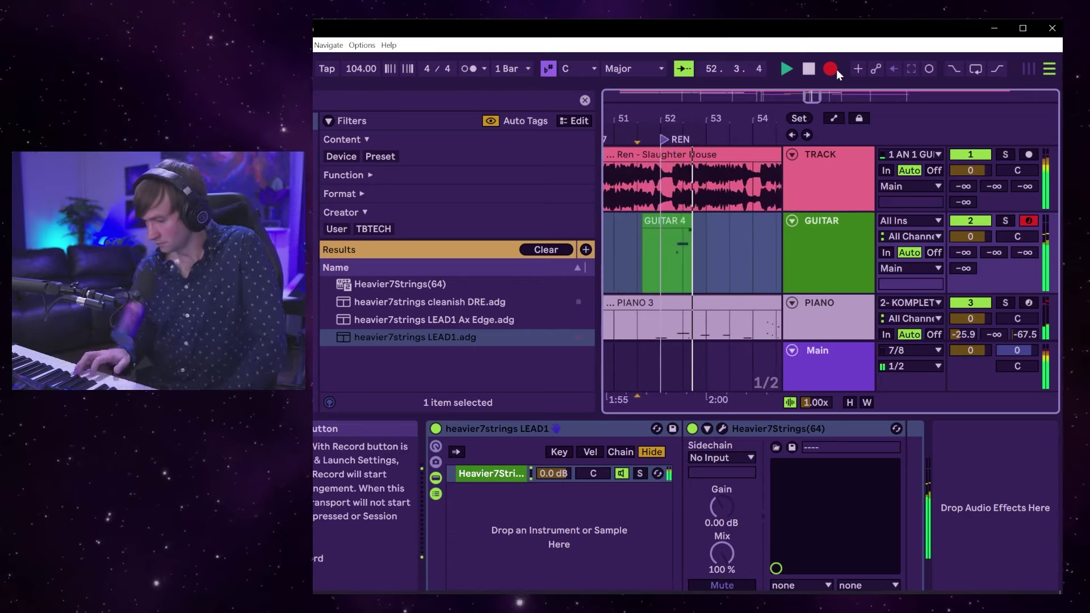
key("space")
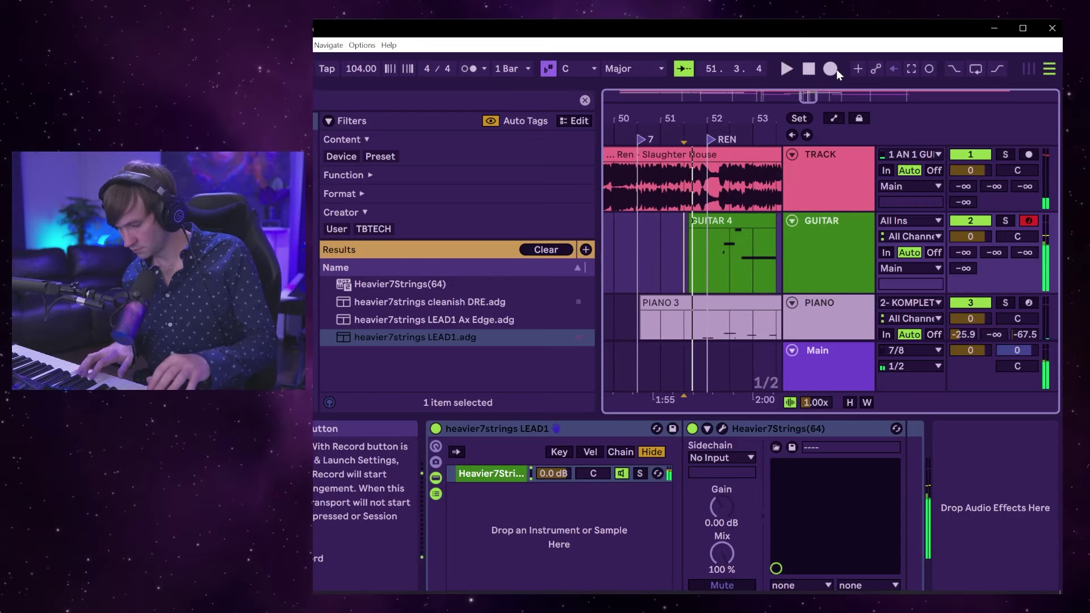
key("space")
key("space")
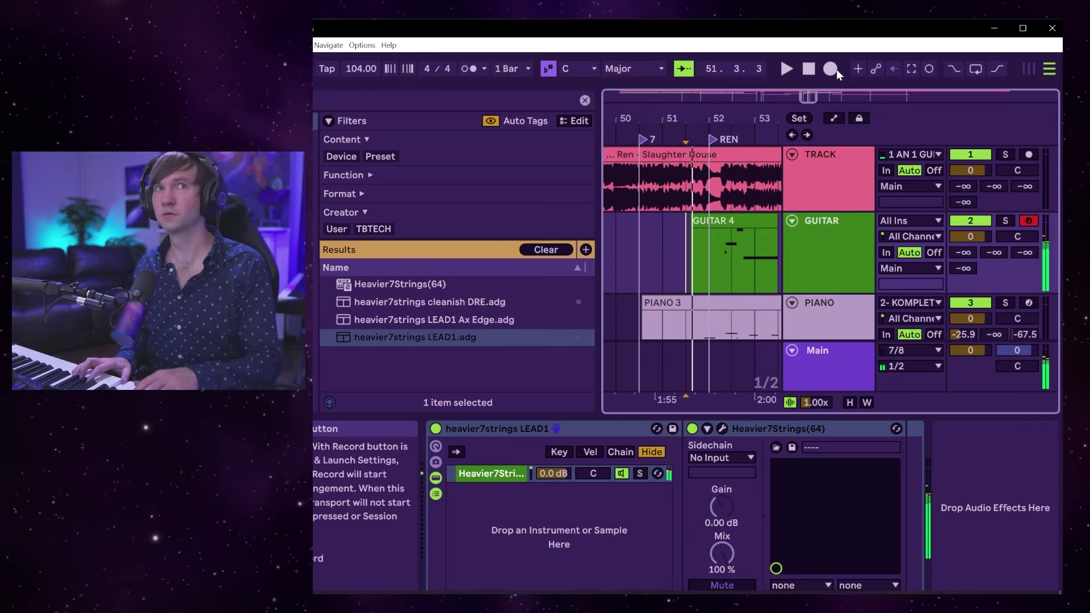
key("space")
left_click(836, 70)
key("space")
key("space")
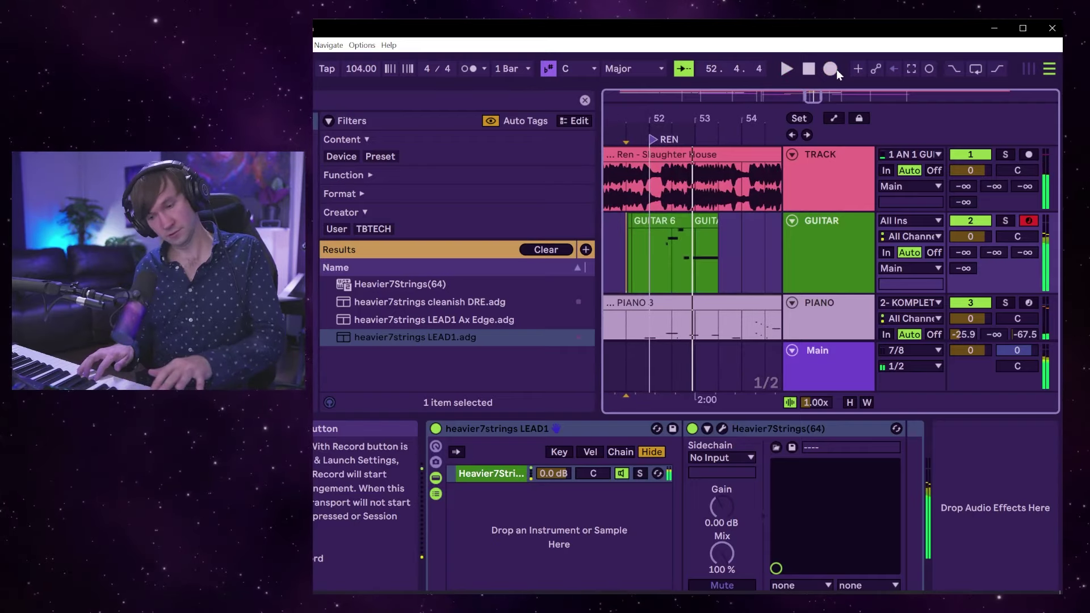
key("space")
Record the GUITAR 7 take from bar 51 to near bar 59.
left_click(837, 70)
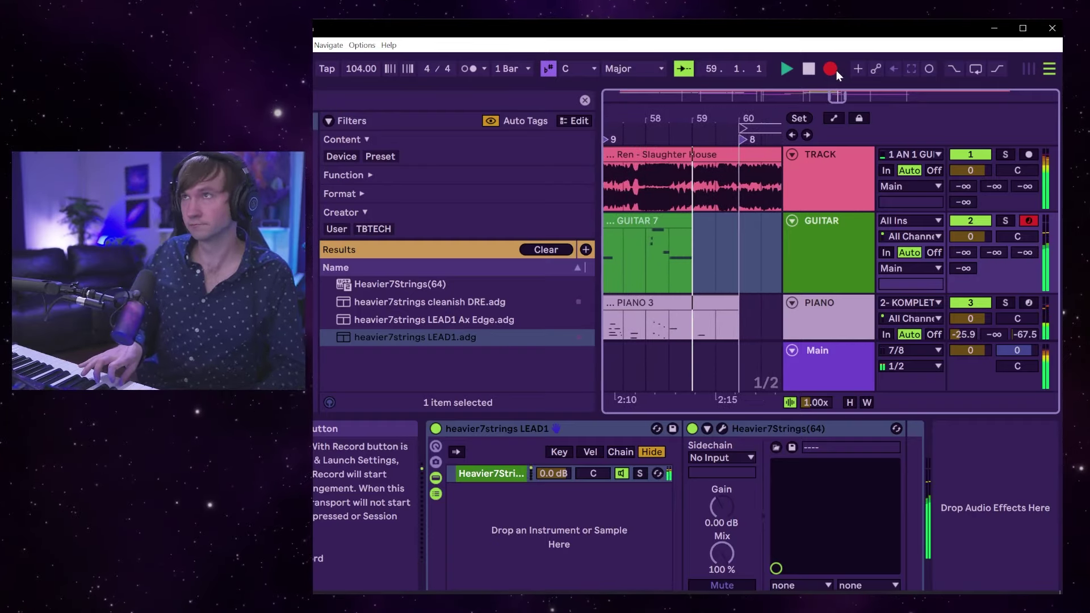
key("space")
left_click_drag(722, 109, 721, 73)
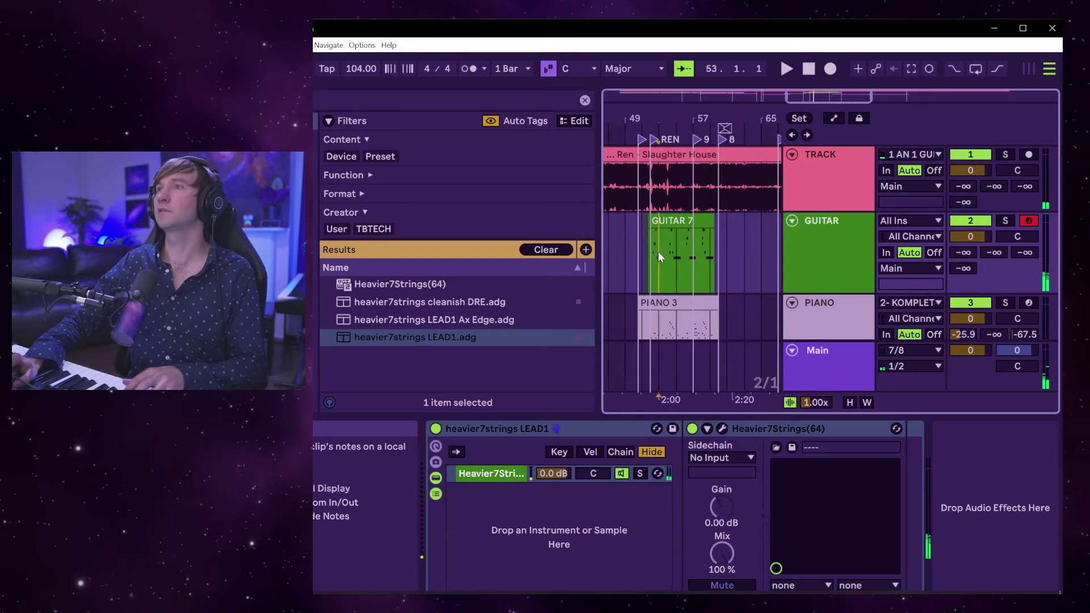
Solo GUITAR, play the GUITAR 7 take and open the Heavier7Strings instrument window.
left_click(1006, 221)
key("space")
left_click(702, 243)
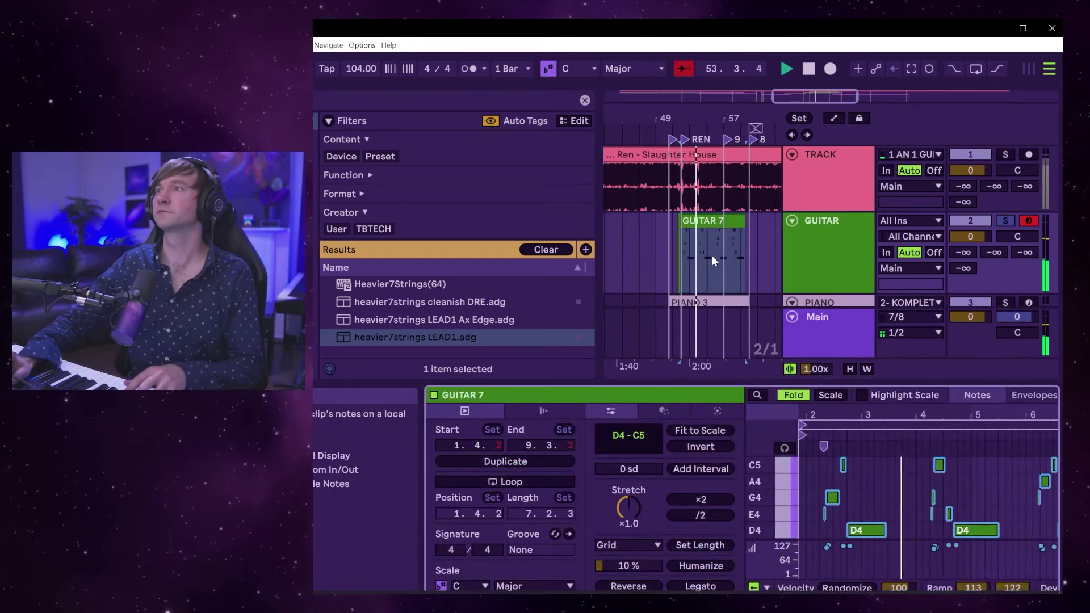
left_click(840, 219)
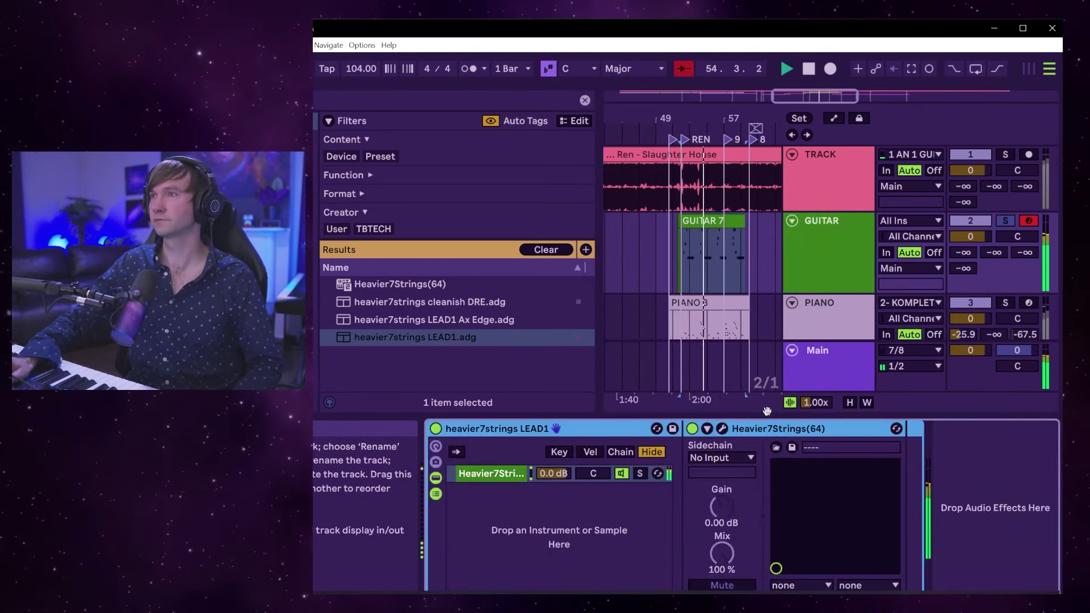
left_click(729, 429)
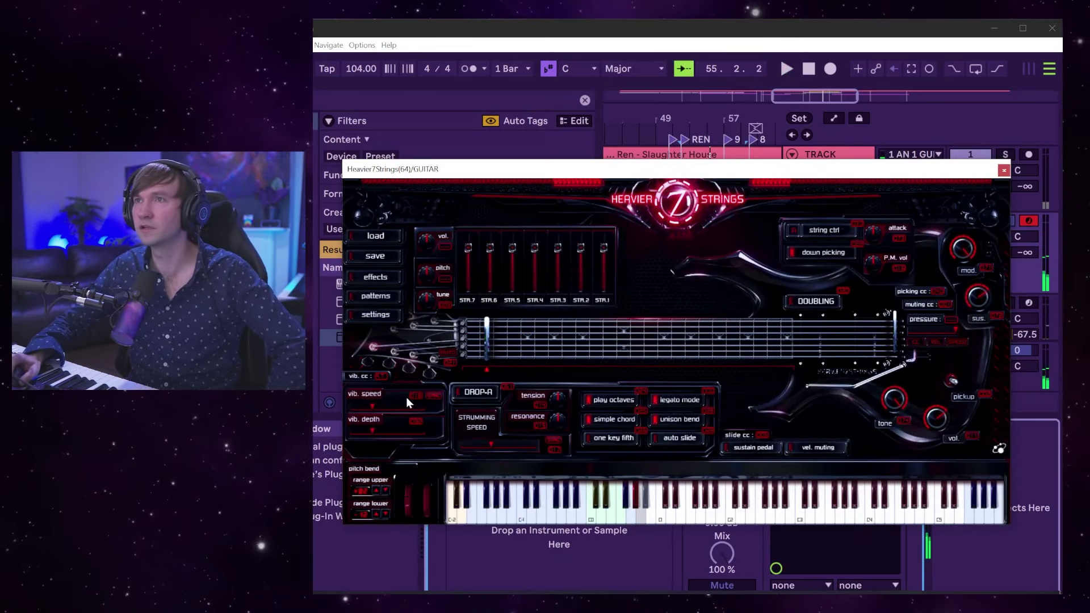
Nudge the Heavier7Strings vib. depth up, audition GUITAR 7 from bar 51, then close the window.
left_click_drag(373, 427, 376, 428)
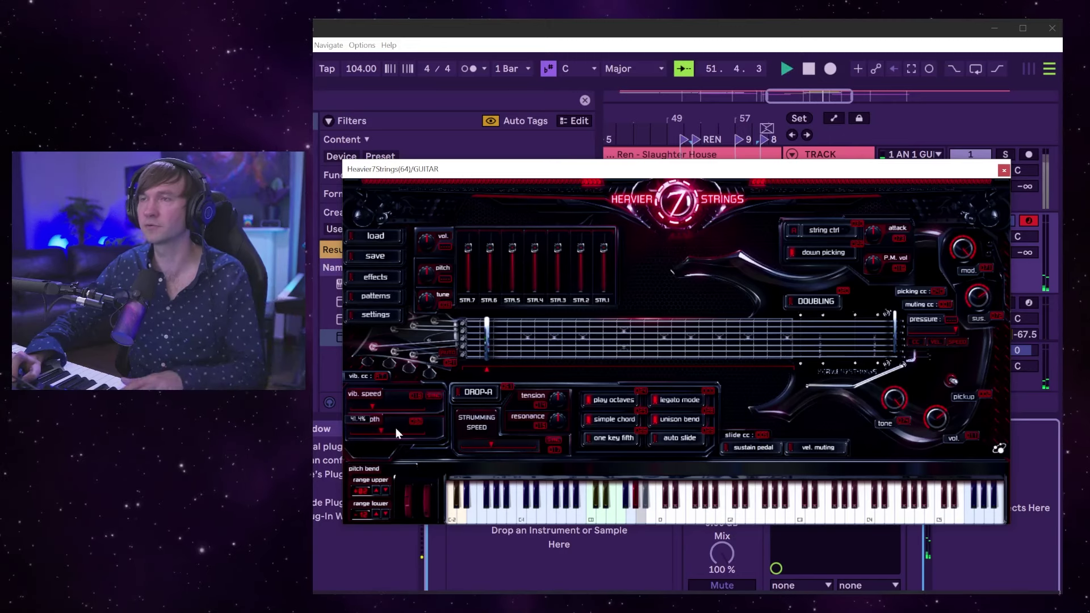
key("space")
left_click_drag(722, 171, 735, 348)
left_click(701, 245)
key("space")
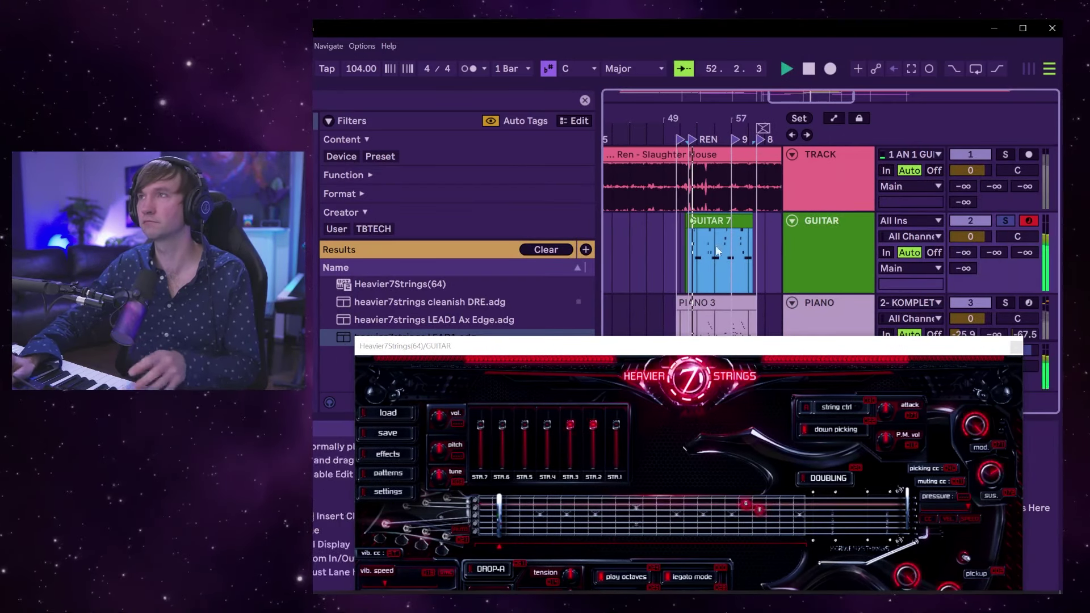
left_click_drag(462, 347, 356, 147)
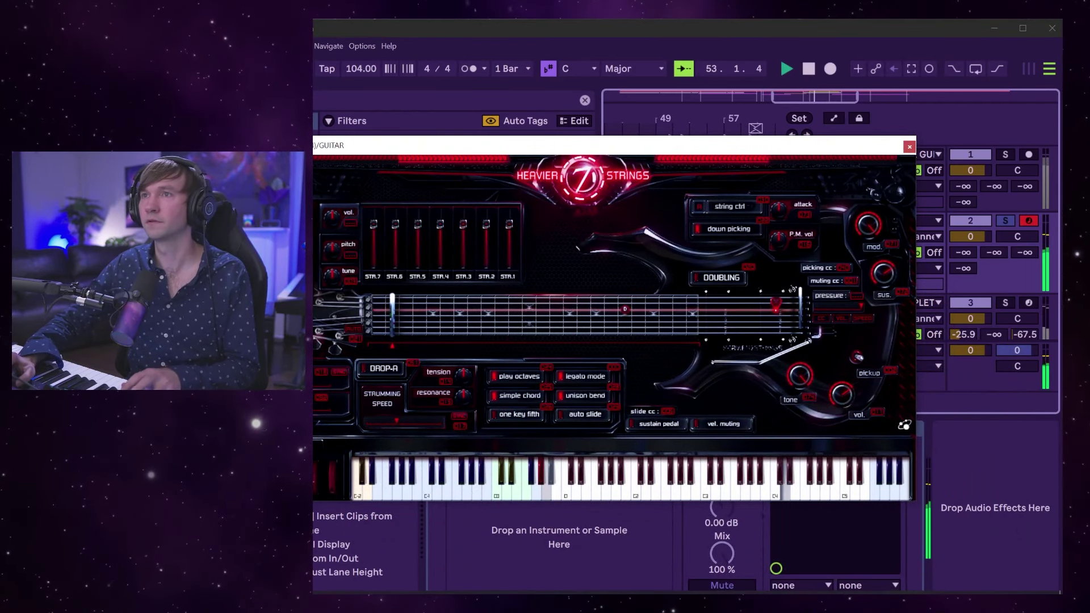
key("space")
key("space")
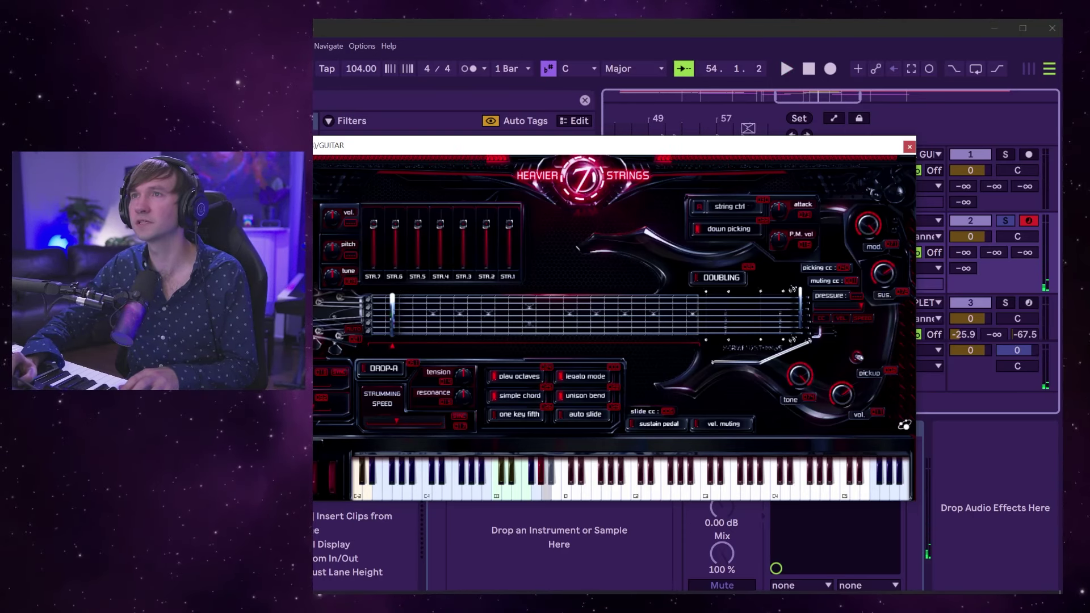
left_click(544, 328)
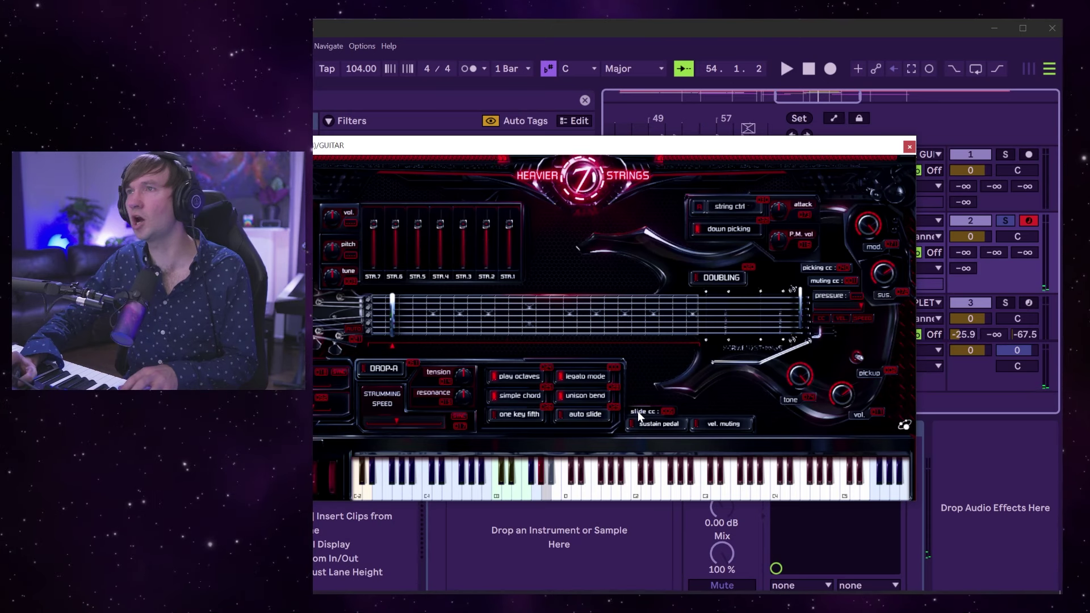
left_click(910, 146)
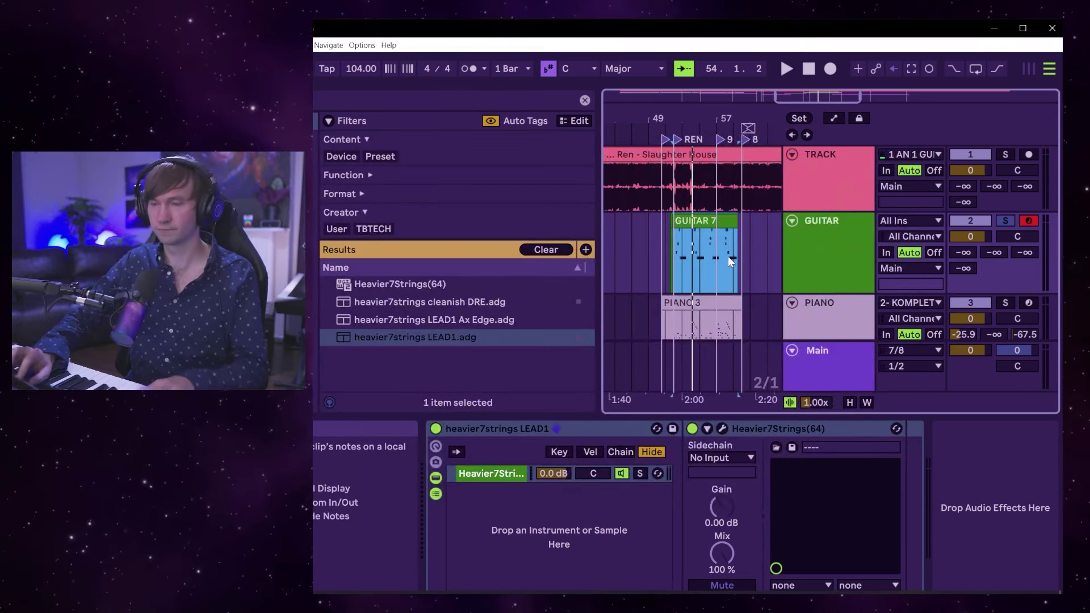
Search the browser for 'vibrato', then 'sound', and pick FilterFreak1 from the plug-in results.
key("ctrl+f")
type("vibrato")
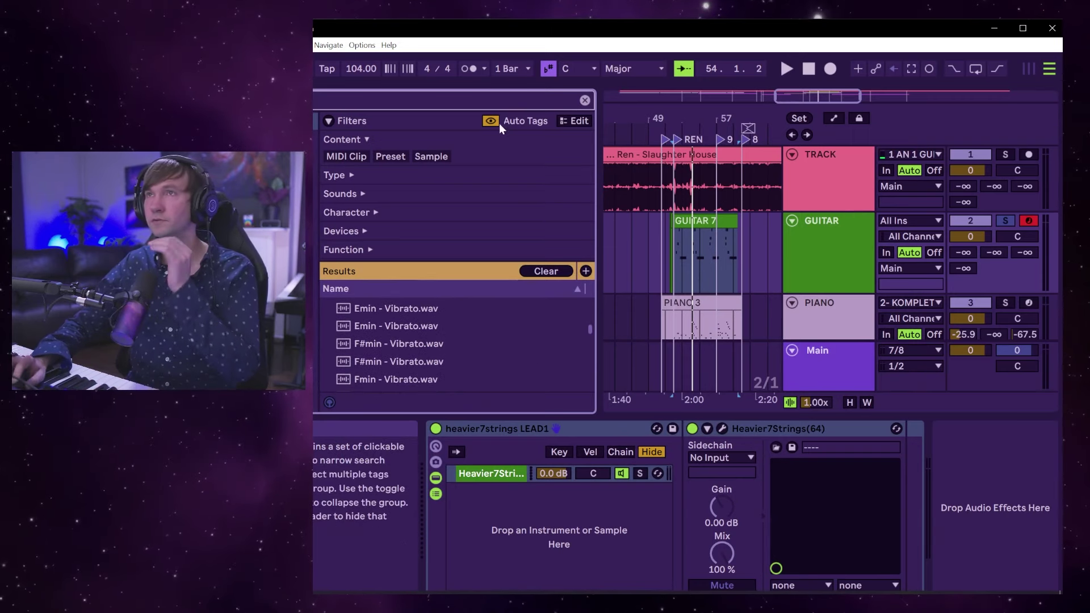
left_click(586, 100)
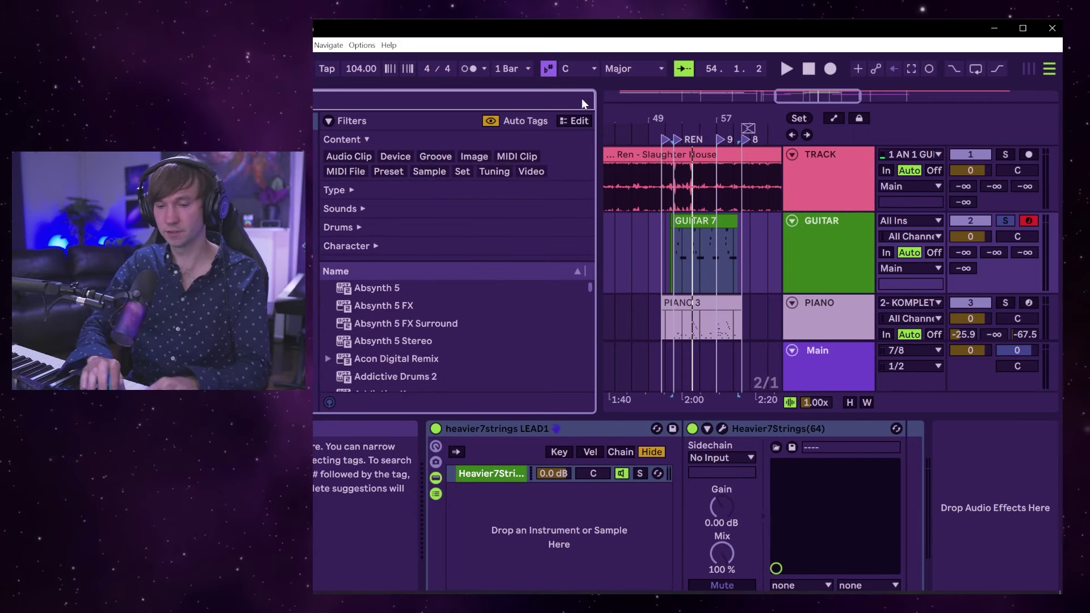
type("sound")
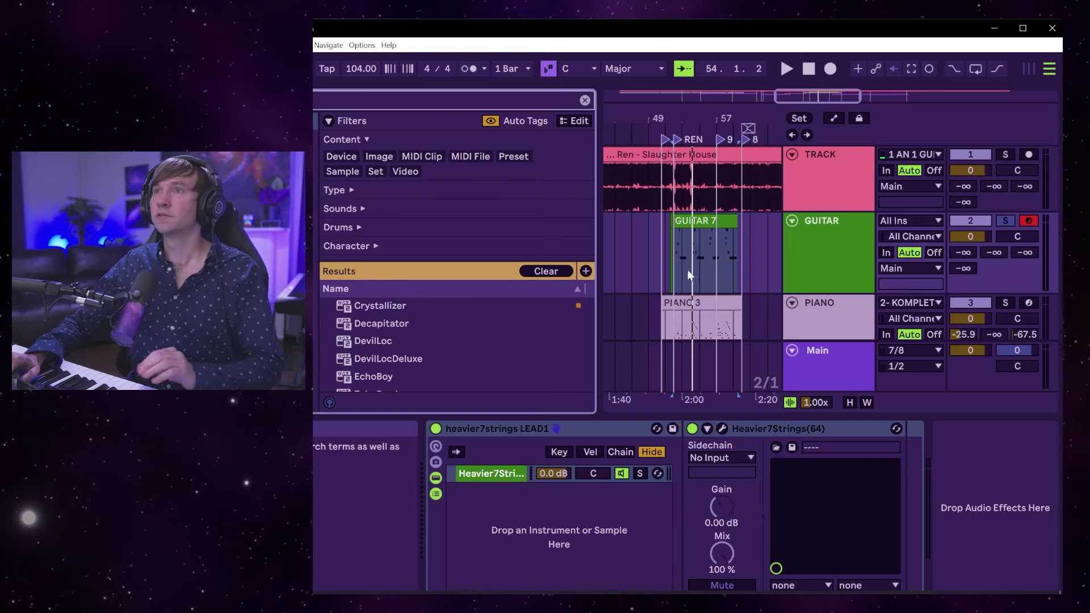
scroll(434, 346, "down", 3)
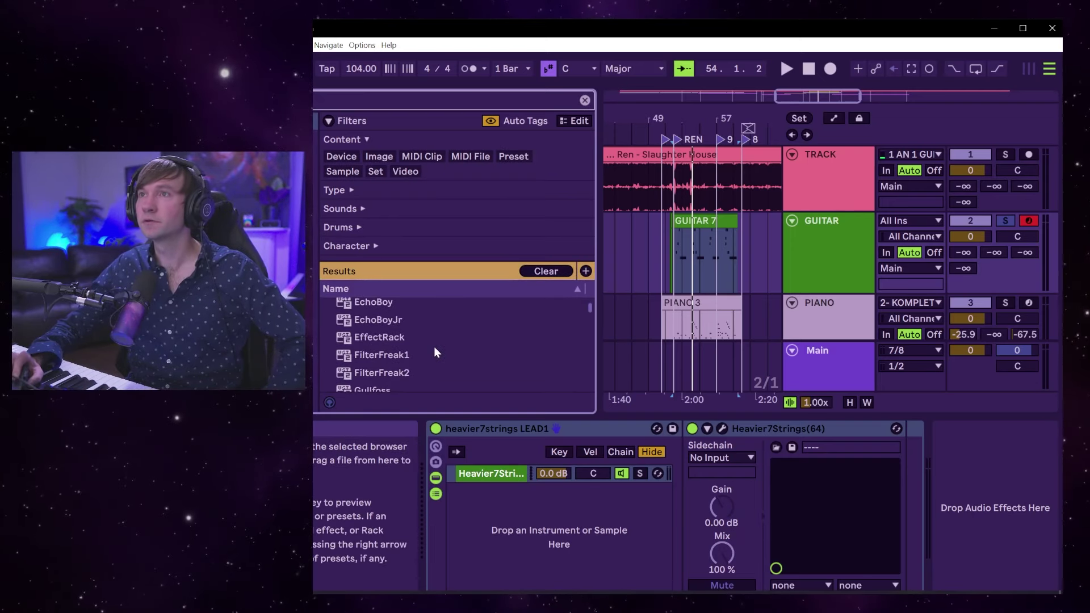
scroll(437, 346, "down", 1)
left_click(415, 336)
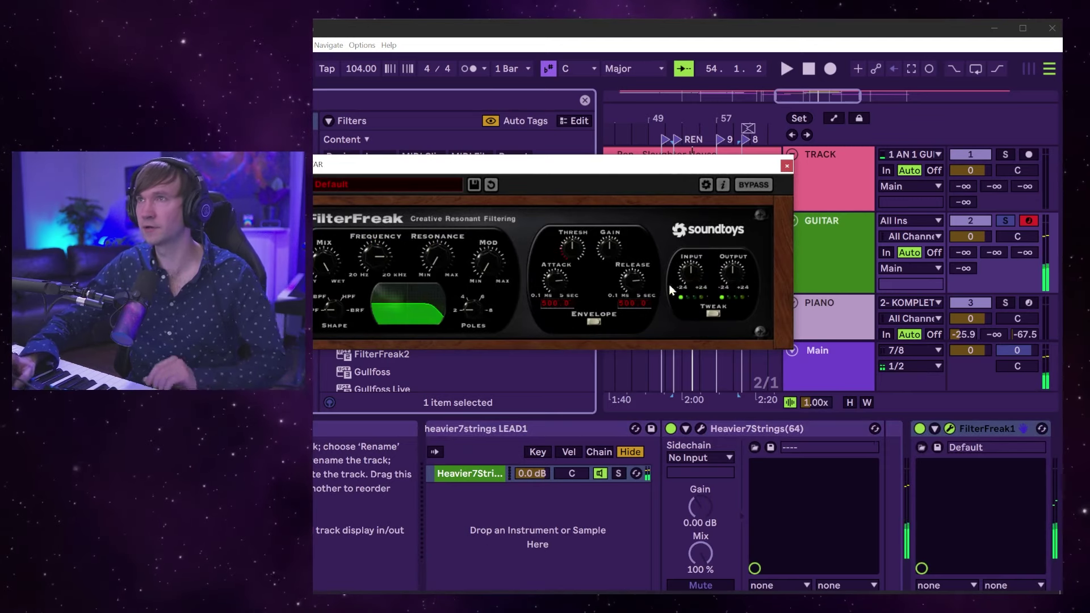
Load FilterFreak1 and audition its Clean Resonant DownSweep and Crap Out Sweep presets.
key("space")
left_click_drag(706, 165, 801, 322)
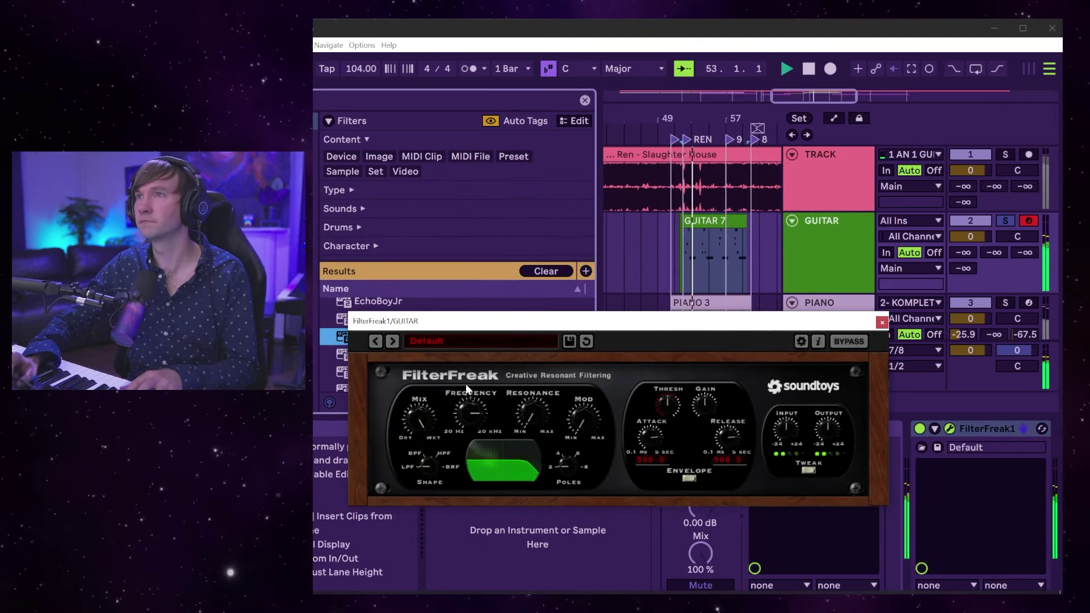
left_click(392, 340)
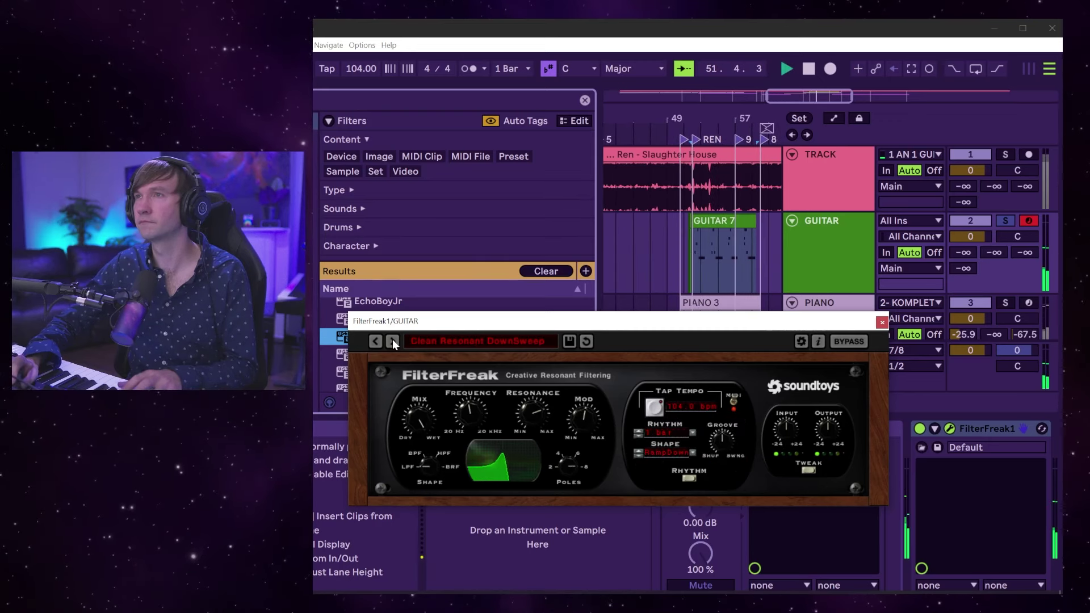
left_click(392, 341)
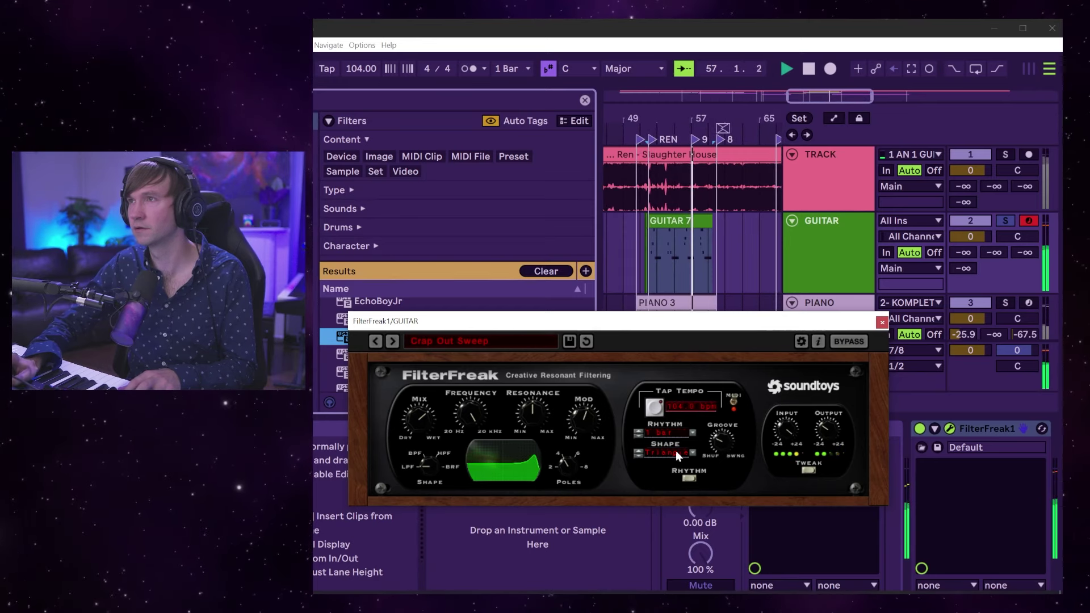
Turn on MIDI sync, settle on the FM Sweep preset, and close FilterFreak.
left_click(680, 434)
left_click(683, 427)
left_click(731, 400)
left_click(731, 401)
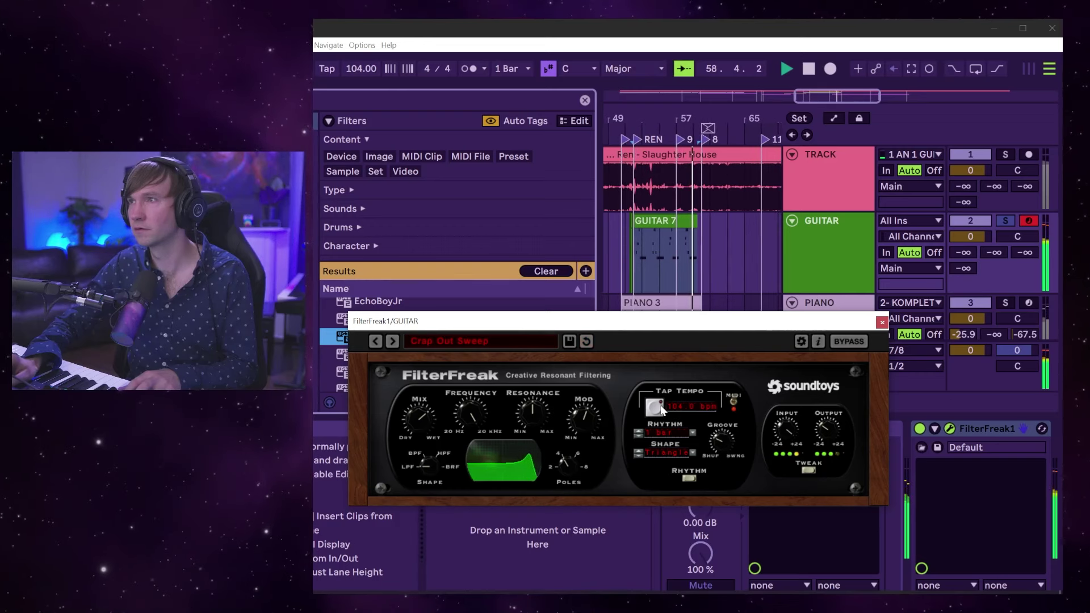
left_click(393, 340)
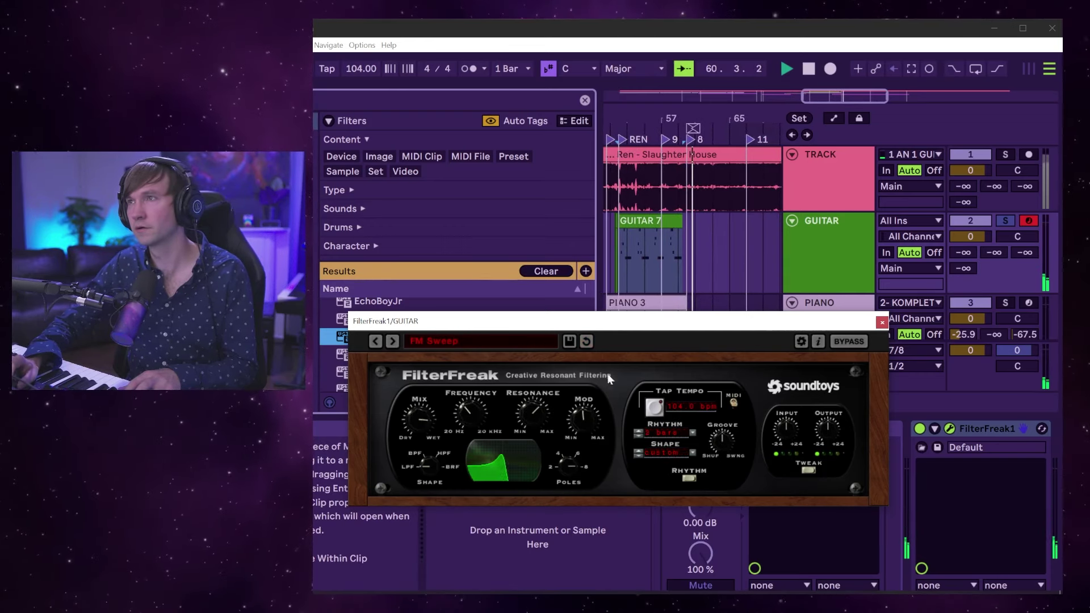
left_click(680, 434)
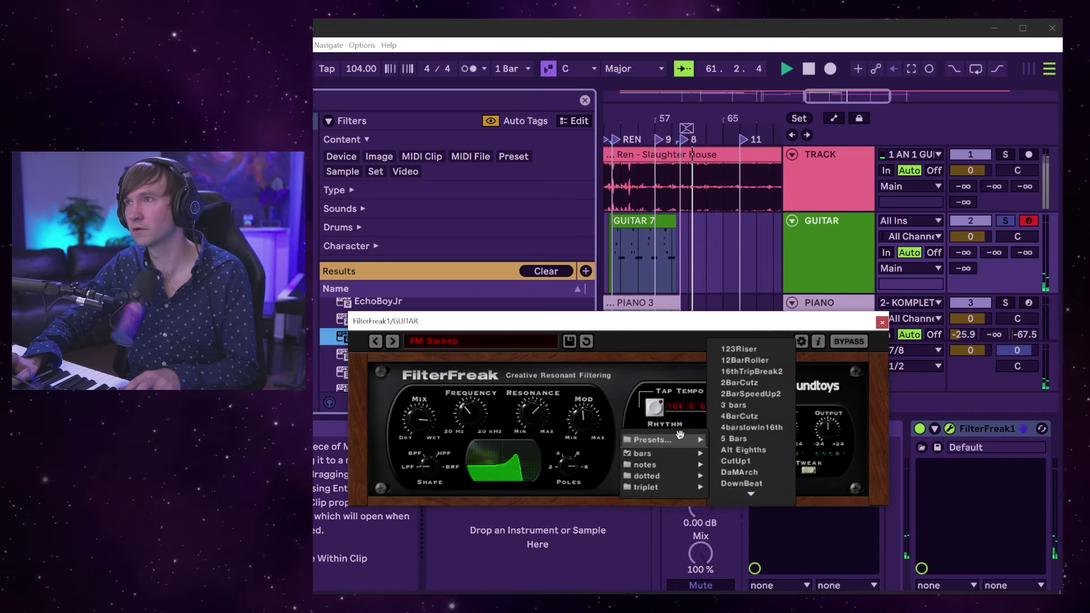
left_click(679, 434)
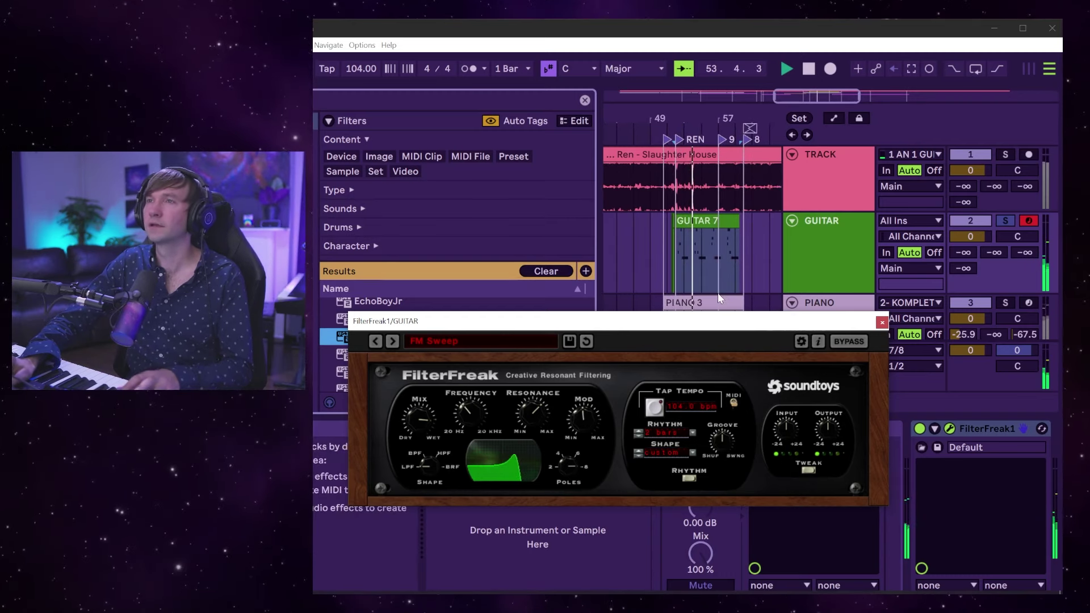
left_click(881, 322)
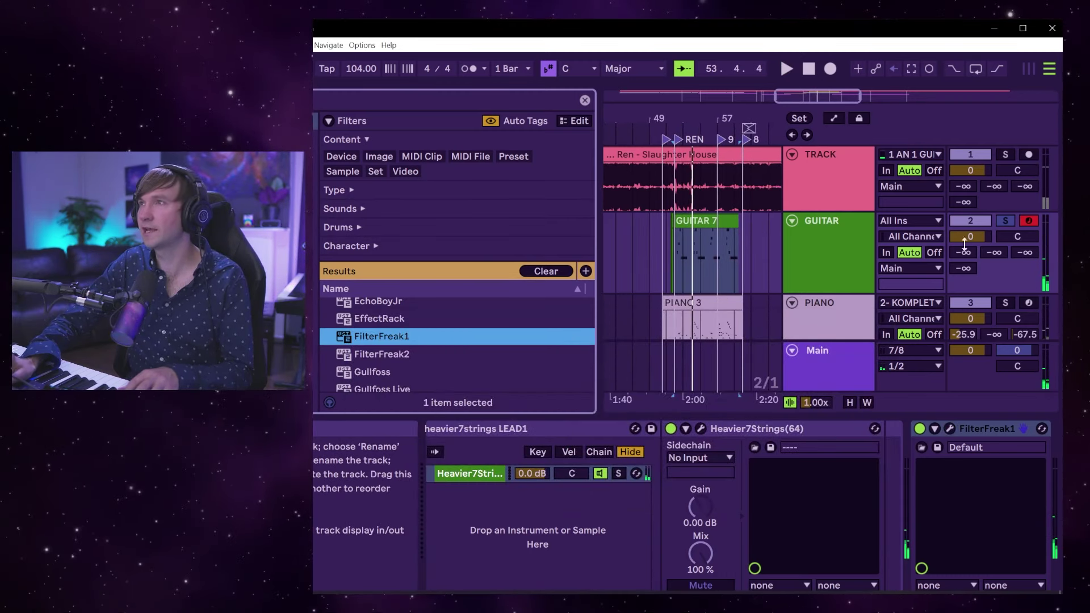
Compare the soloed Ren reference with the soloed GUITAR track around bar 53.
left_click(1006, 159)
key("space")
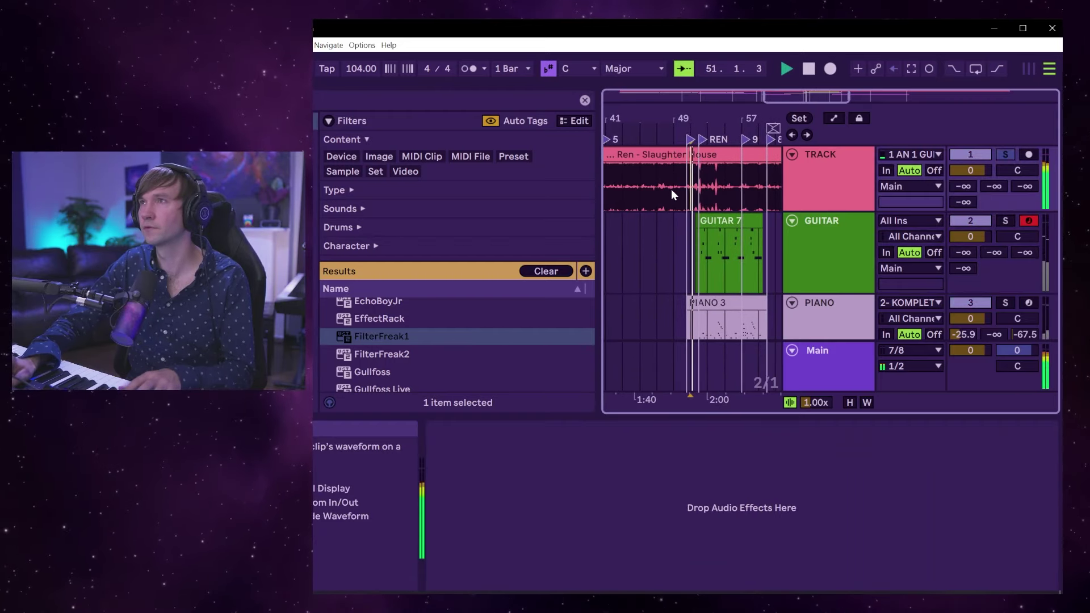
left_click(1003, 156)
key("space")
left_click(1008, 221)
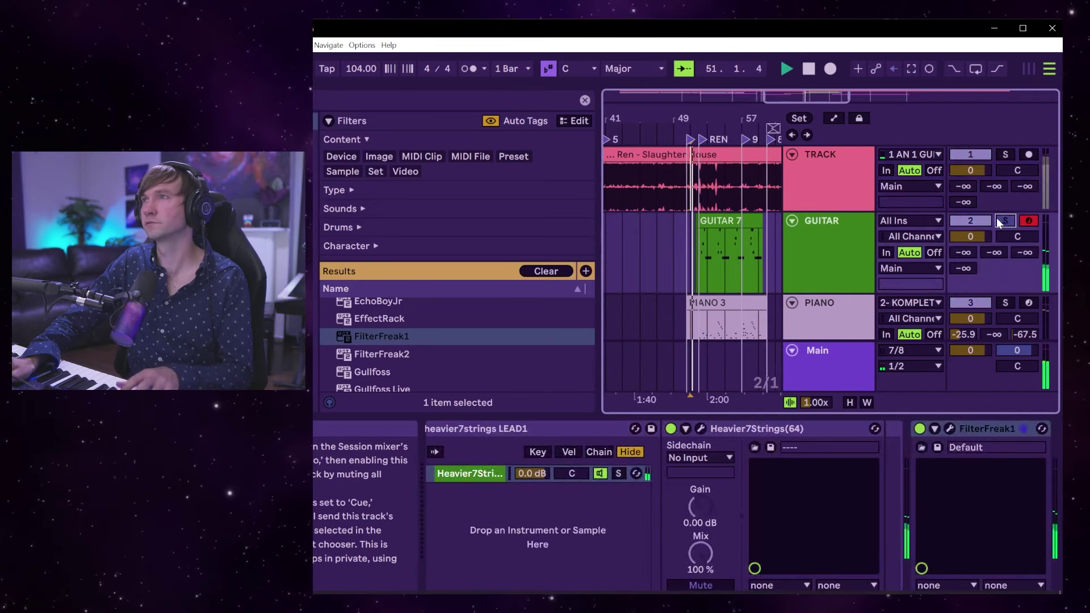
left_click_drag(724, 118, 720, 140)
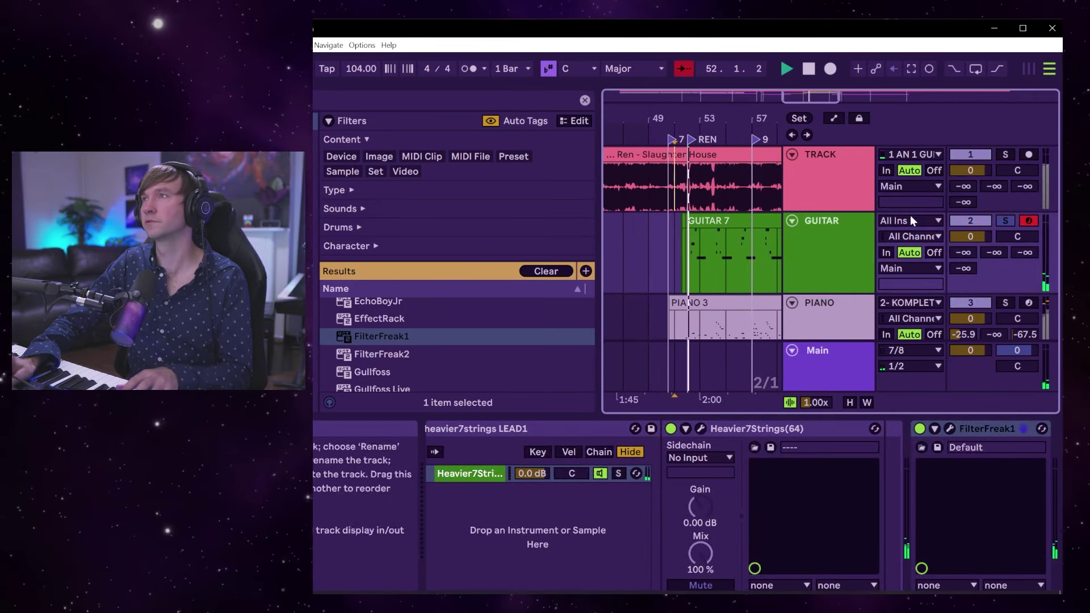
left_click(951, 428)
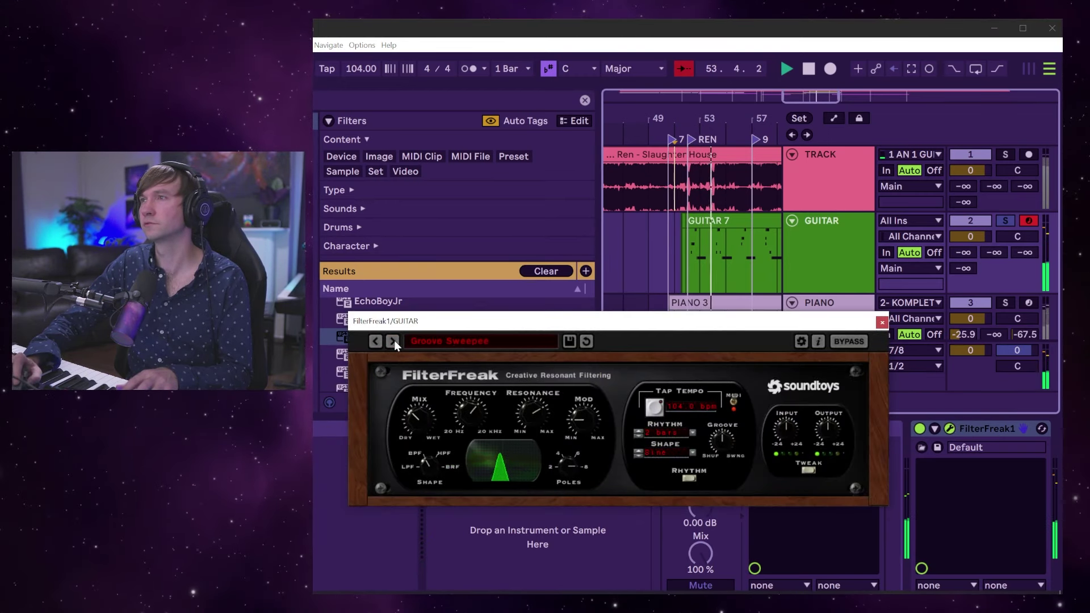
left_click(882, 324)
Delete FilterFreak1 and load DevilLocDeluxe from a 'devil' search onto GUITAR.
left_click(969, 429)
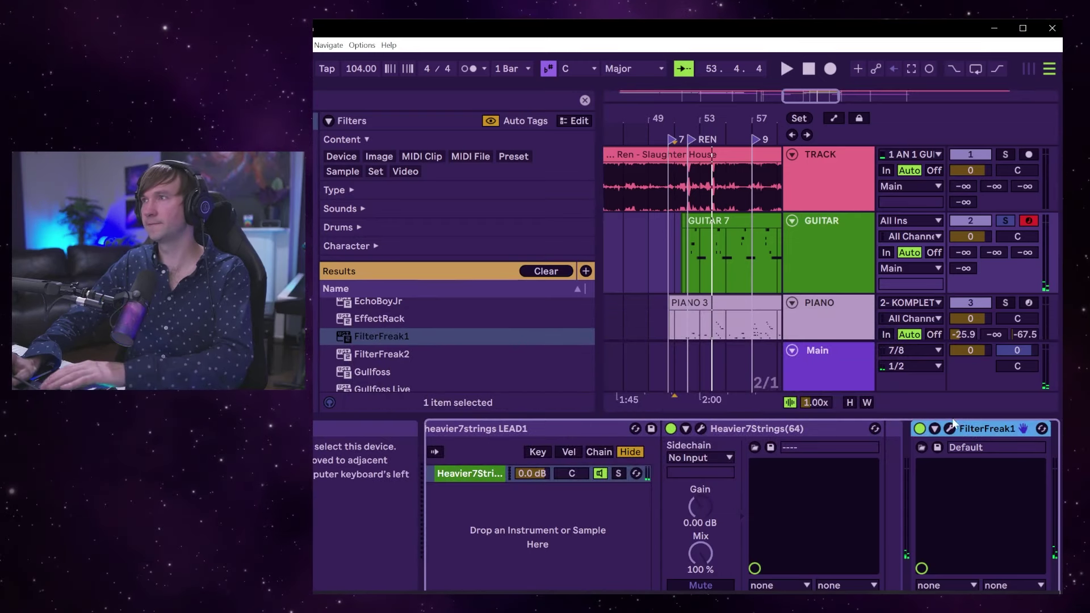
key("Delete")
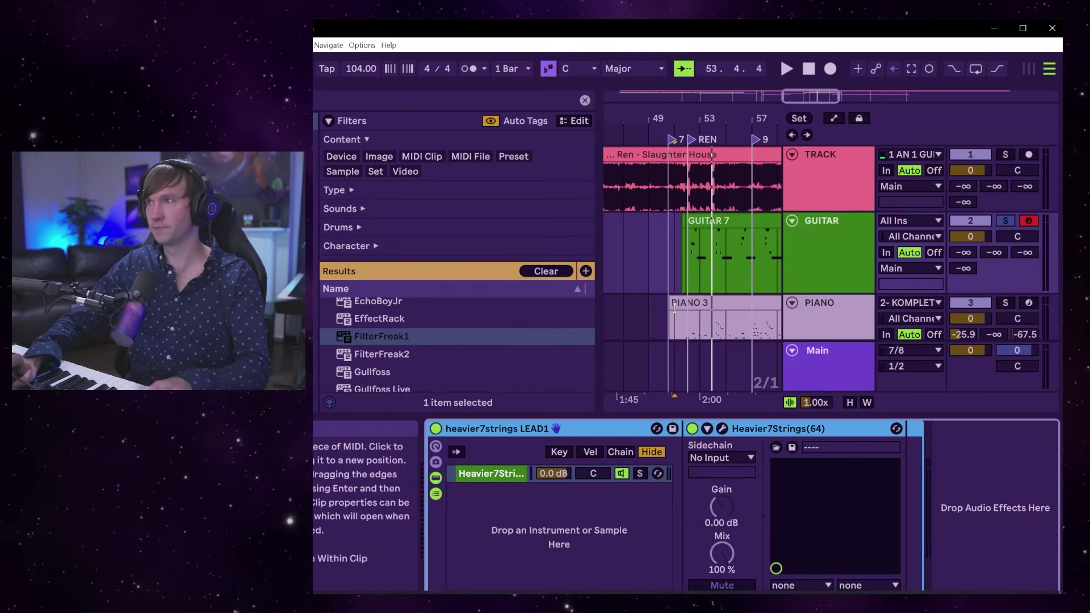
type("devil")
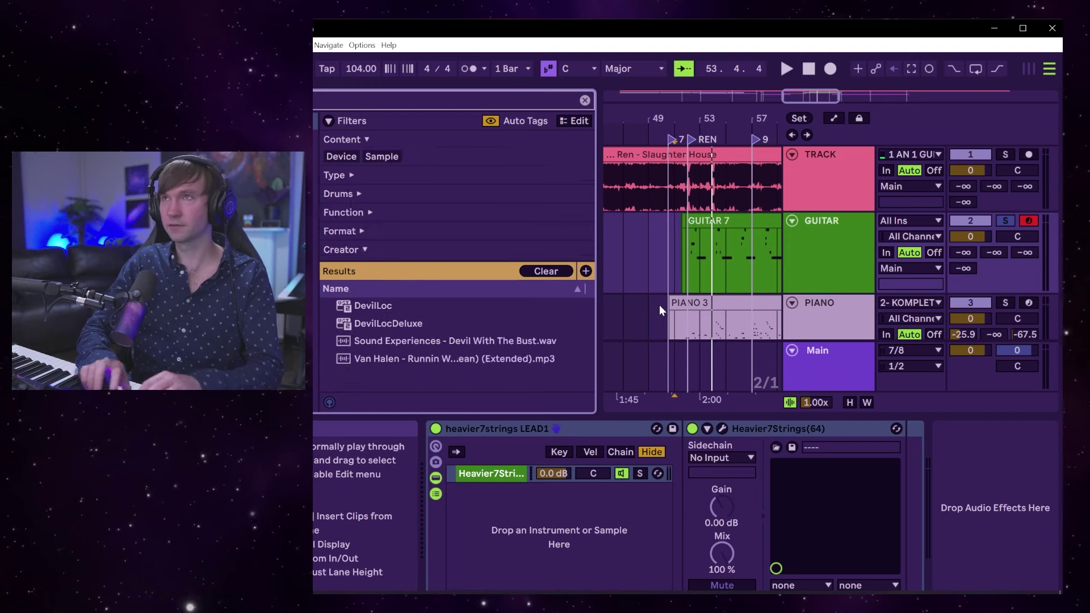
left_click(406, 324)
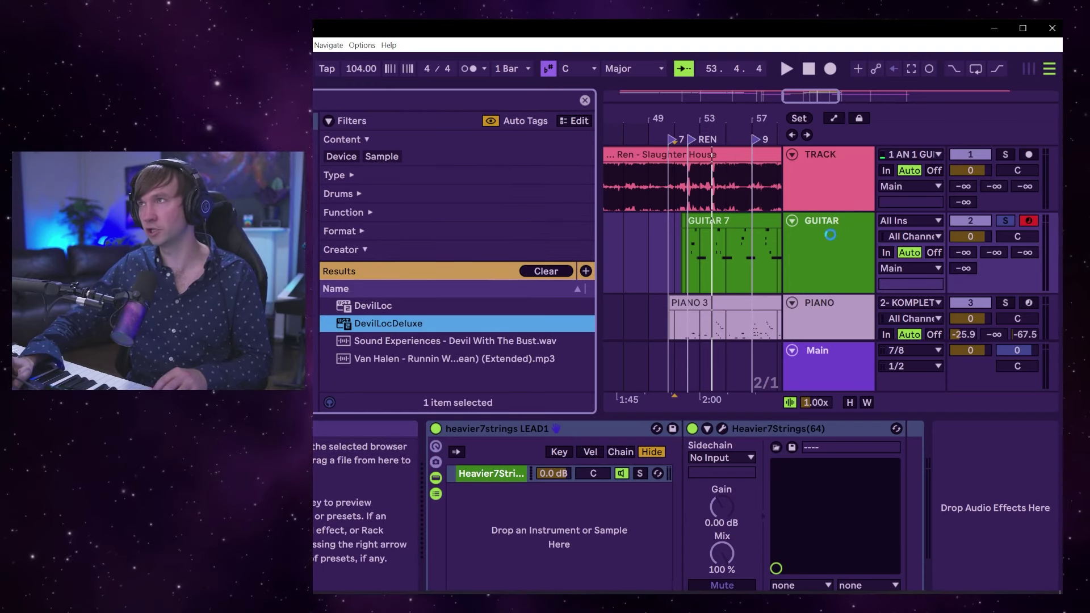
left_click_drag(829, 235, 829, 234)
left_click(717, 225)
Step Devil-Loc from Bass EdgyMix to CrispyEdges, comparing against the soloed reference.
key("space")
scroll(705, 199, "up", 4)
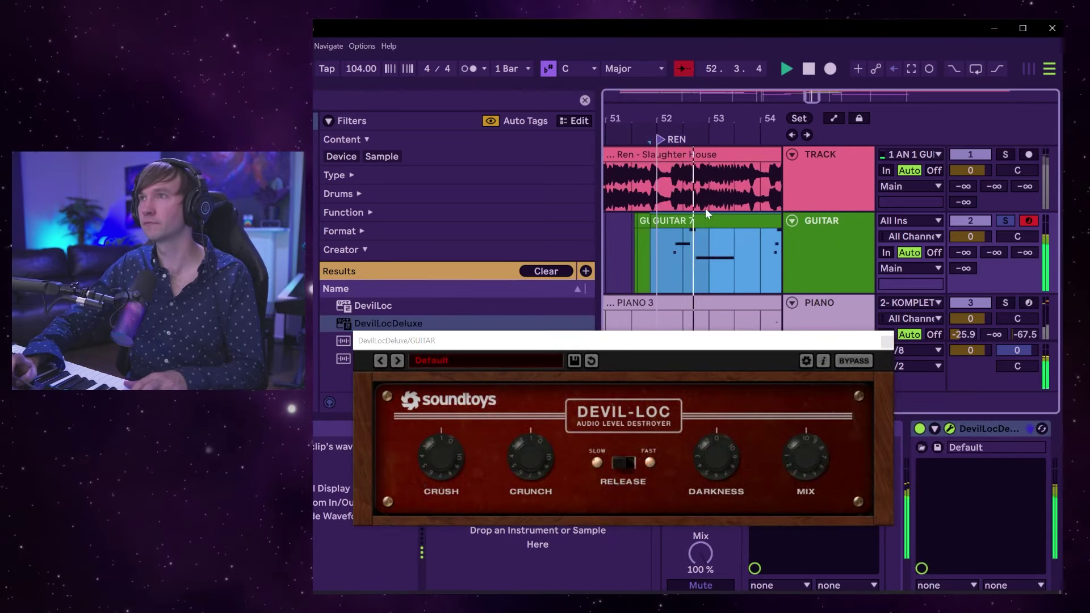
left_click(397, 361)
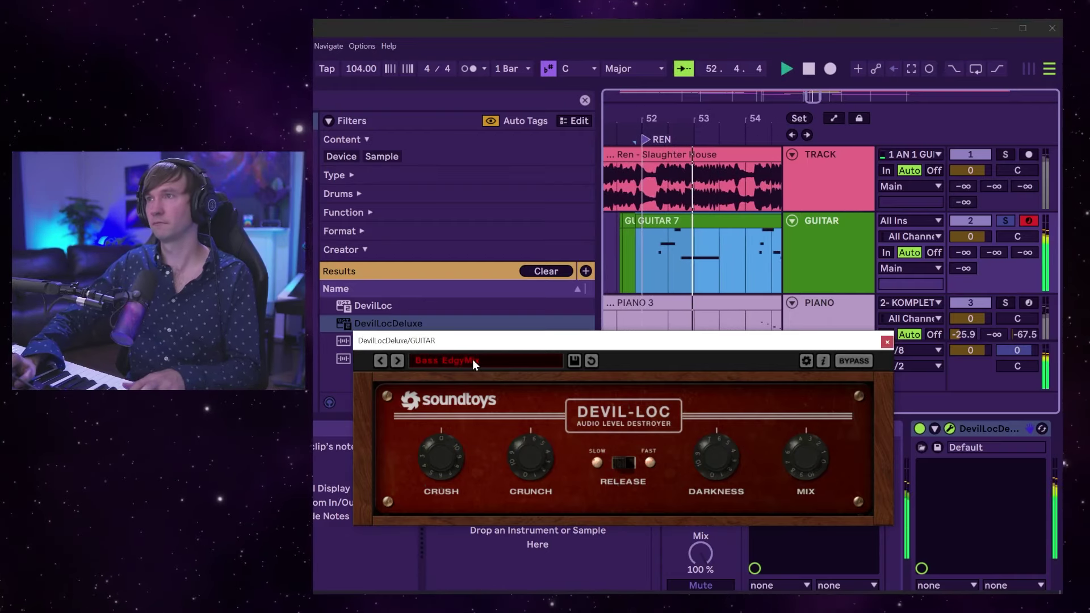
left_click(397, 361)
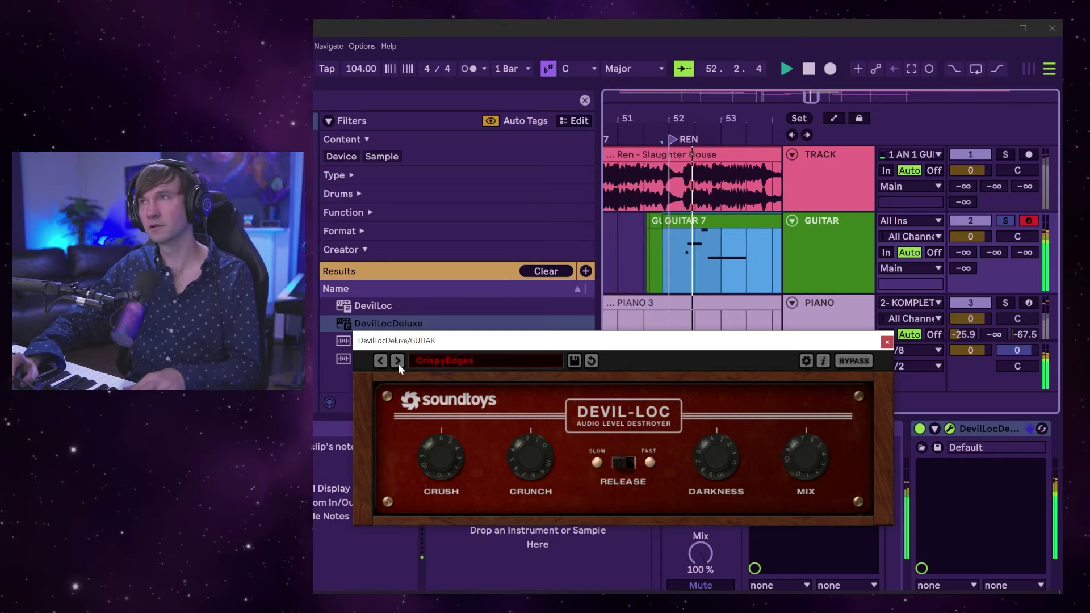
left_click(1005, 154)
left_click(1005, 154)
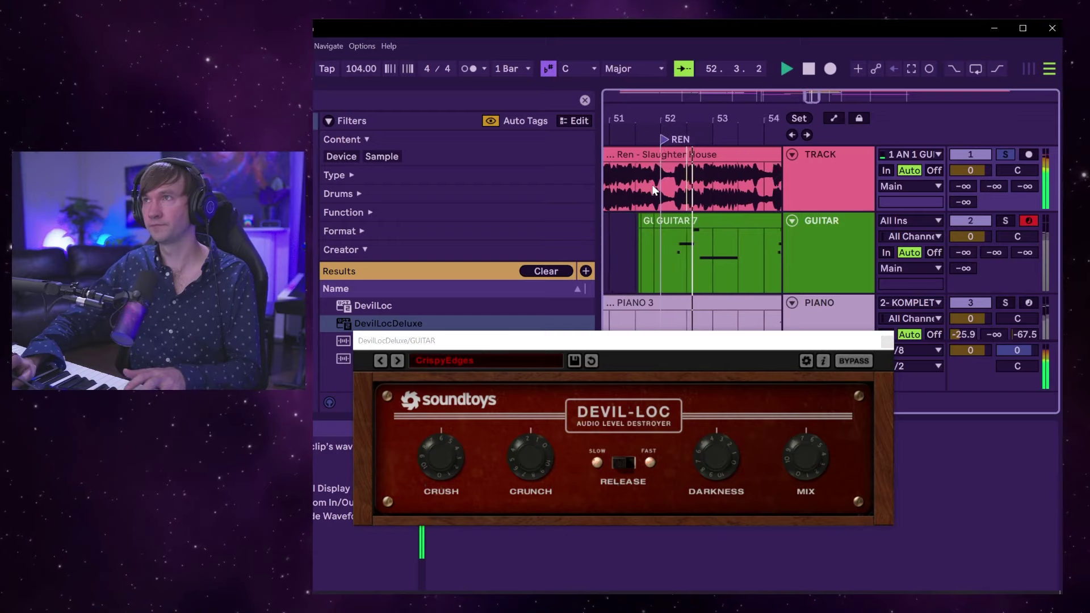
left_click(1007, 225)
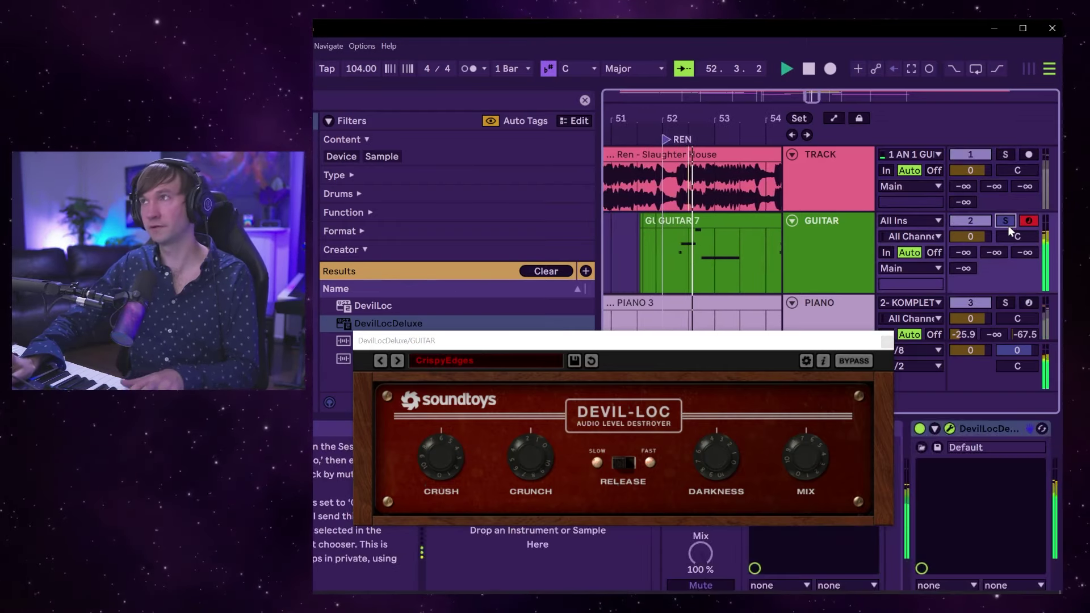
Raise the GUITAR volume to -1.8 dB while playing from bar 52, then close Devil-Loc.
left_click(972, 236)
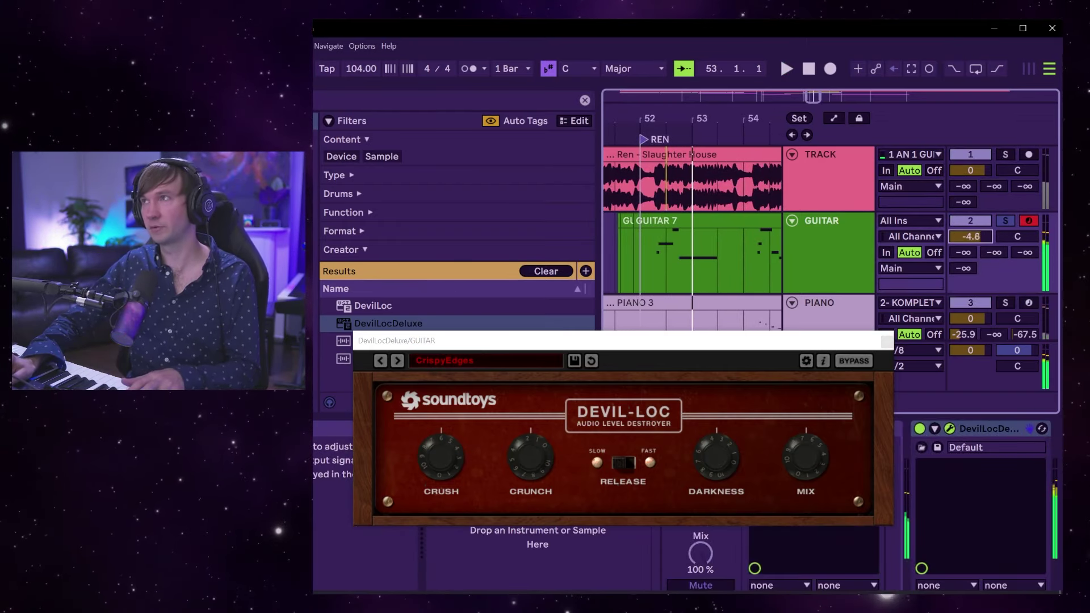
key("space")
left_click_drag(972, 235, 973, 232)
key("space")
left_click(635, 253)
key("space")
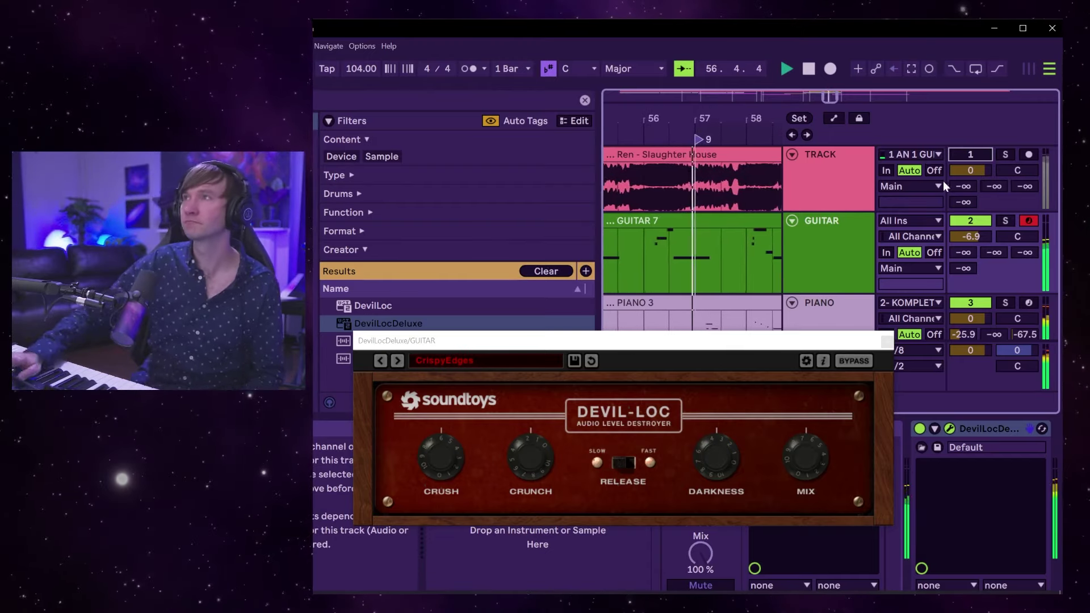
left_click_drag(970, 236, 970, 220)
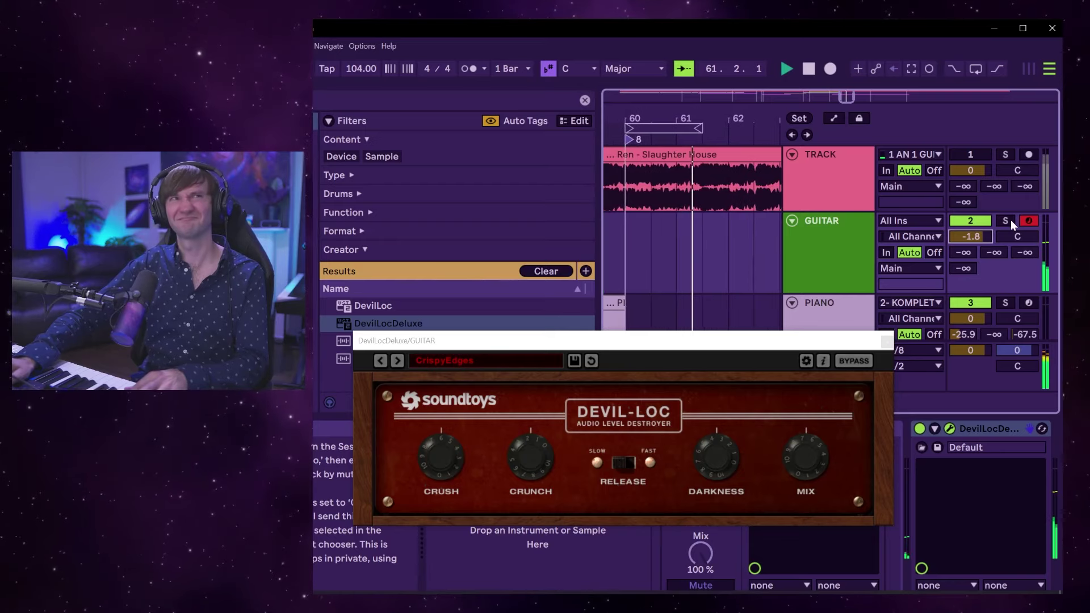
left_click(972, 155)
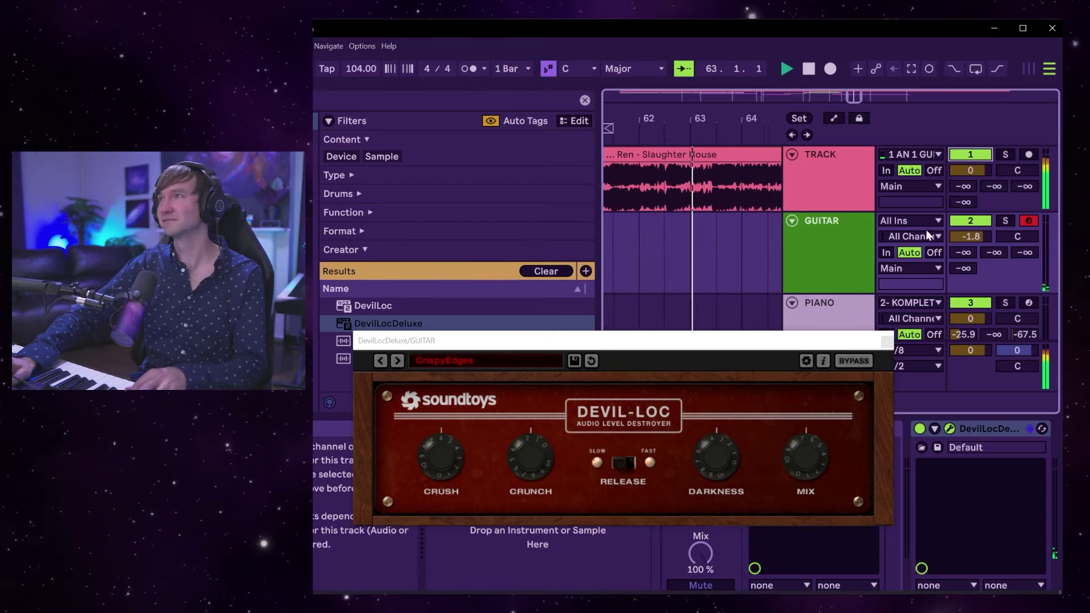
left_click(886, 343)
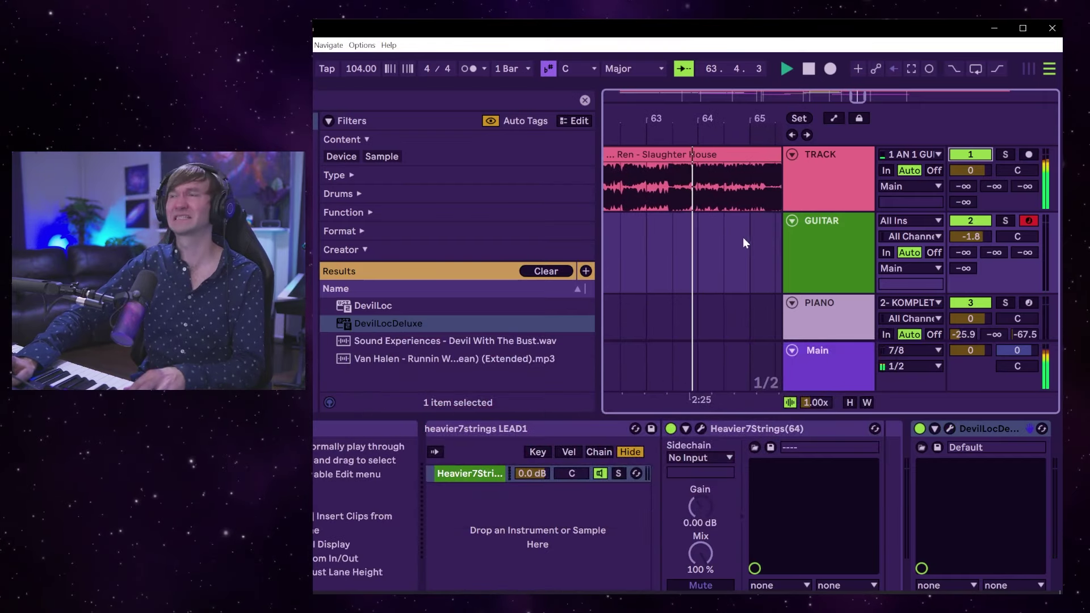
Zoom the timeline back out and stop playback at 67.2.4.
left_click_drag(687, 116, 687, 59)
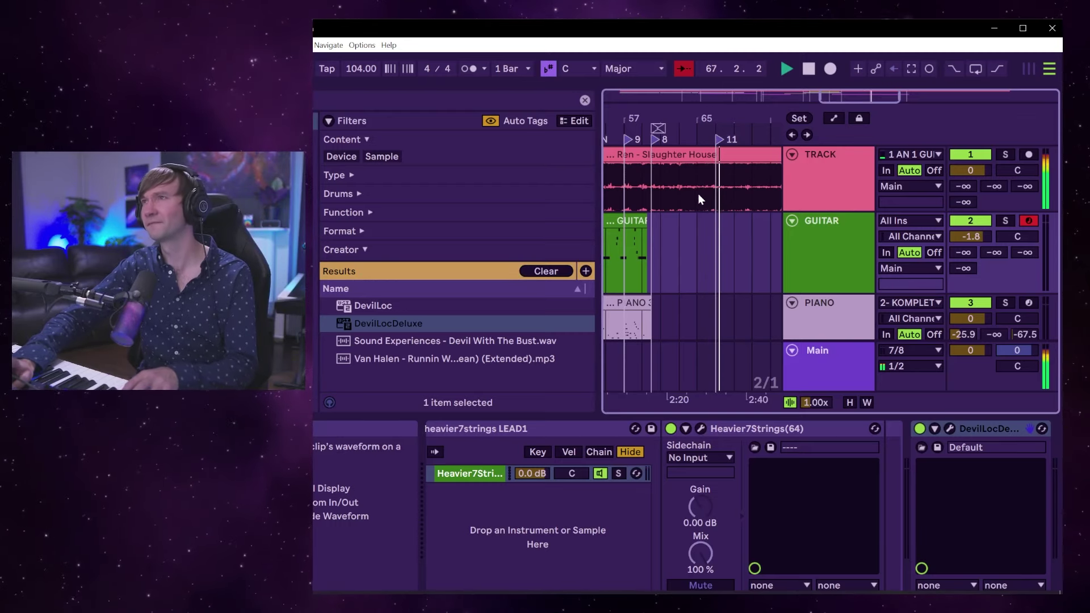
key("space")
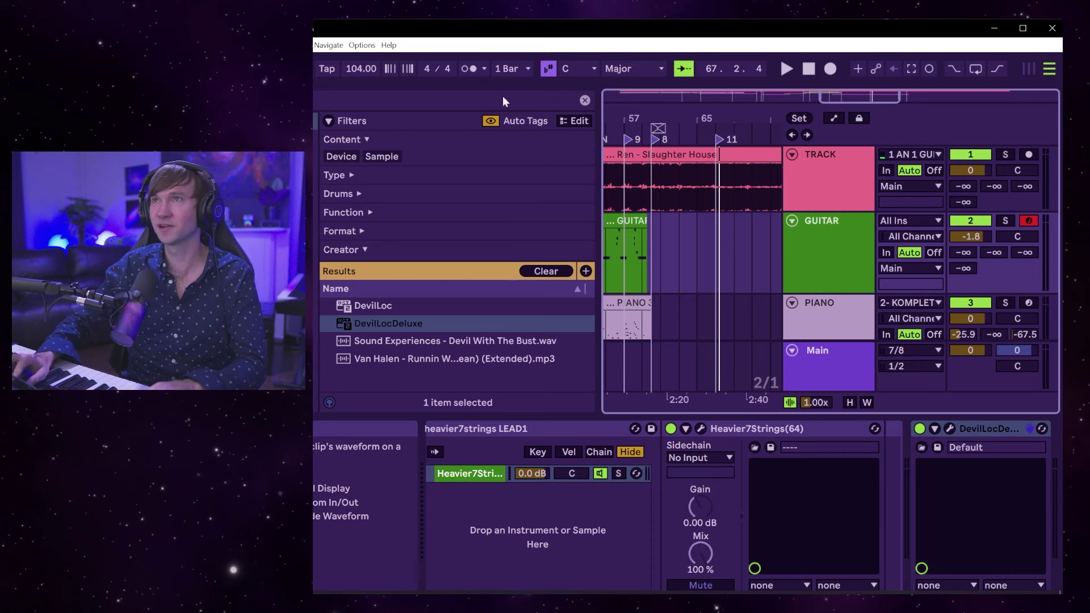
Search 'glass', preview 120_GLASS_BEAT_01.wav, then preview Broken Glass.wav.
left_click(417, 95)
type("glass")
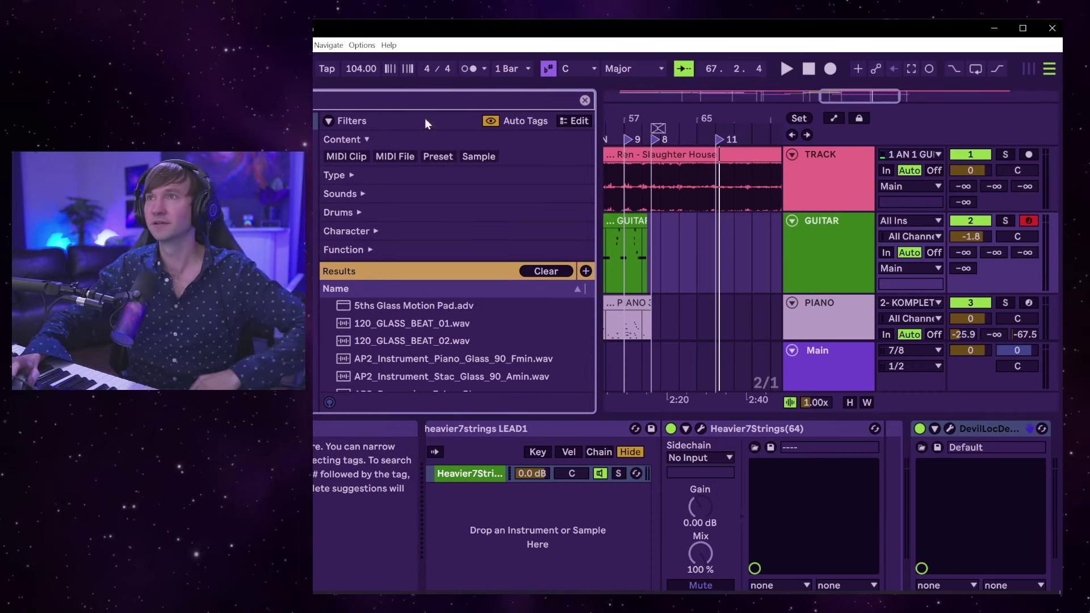
left_click(461, 330)
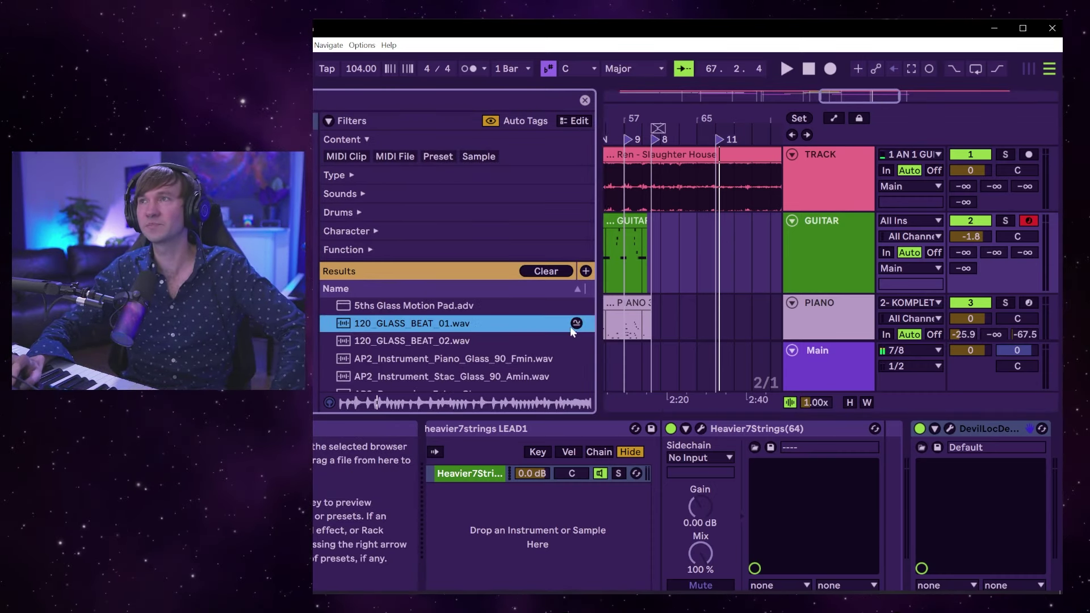
scroll(441, 368, "down", 3)
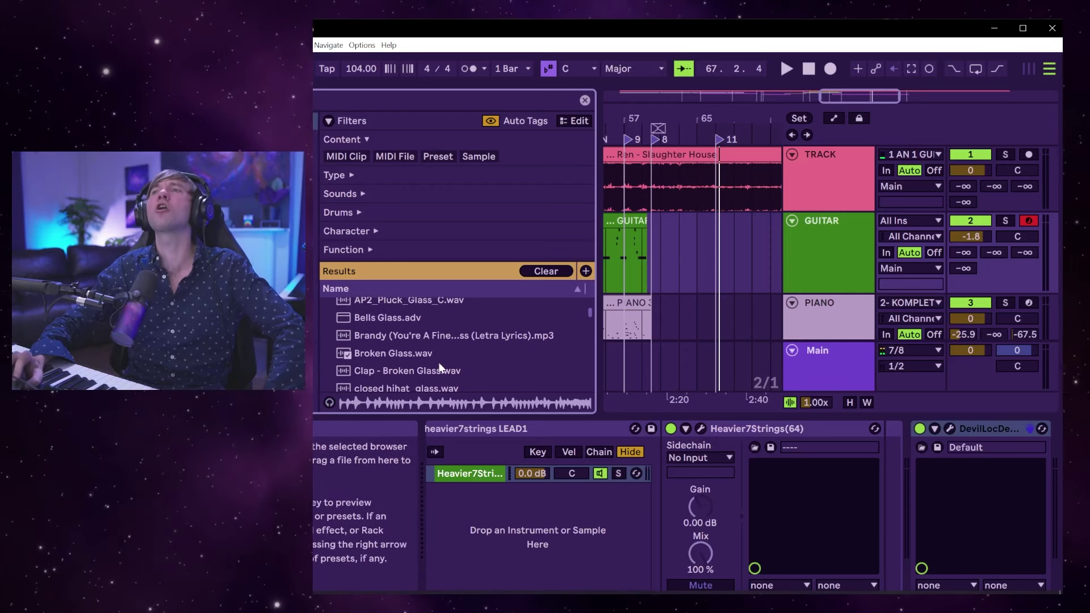
left_click(447, 354)
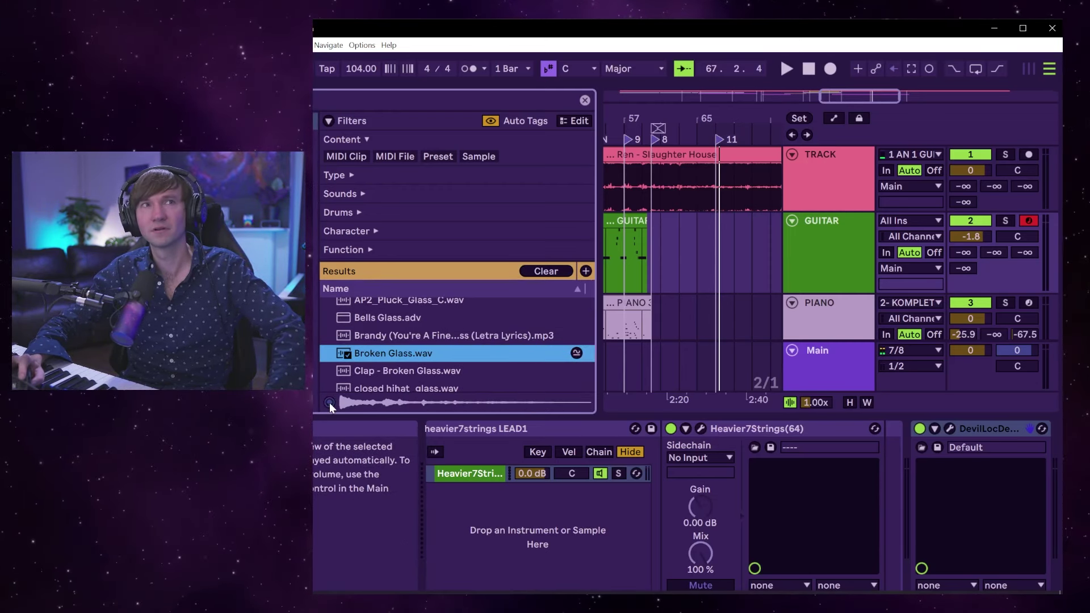
Insert a new audio track below the 13 CLAV 1 track.
scroll(730, 279, "down", 5)
scroll(734, 274, "down", 3)
left_click(823, 292)
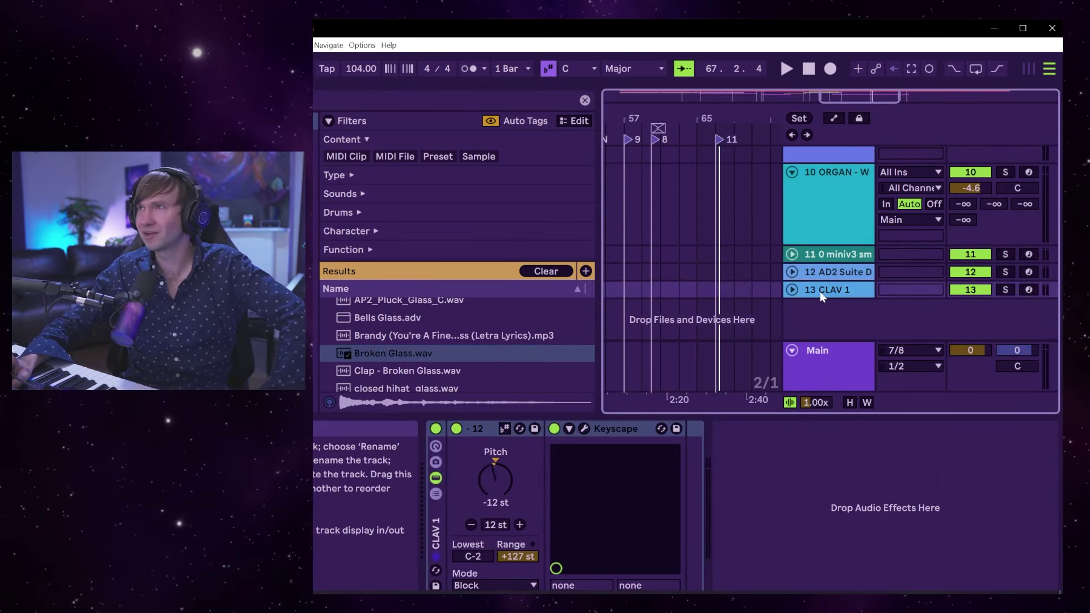
key("ctrl+t")
scroll(765, 265, "down", 2)
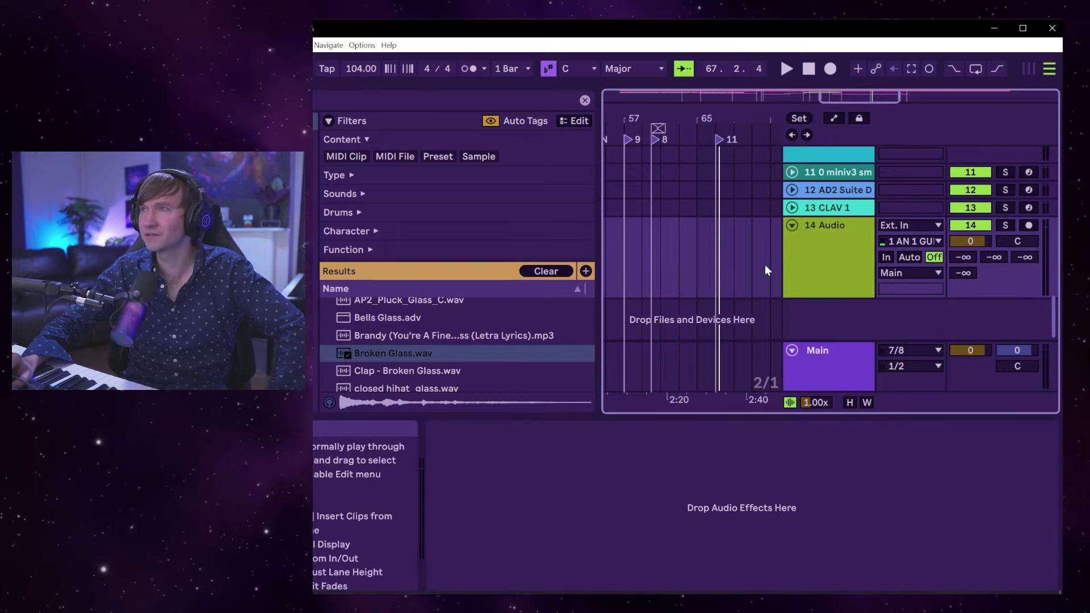
Place Broken Glass, Clap - Broken Glass and closed hihat glass samples each on its own track.
left_click_drag(719, 118, 729, 150)
left_click_drag(610, 174, 611, 170)
left_click(406, 354)
left_click_drag(406, 359, 660, 260)
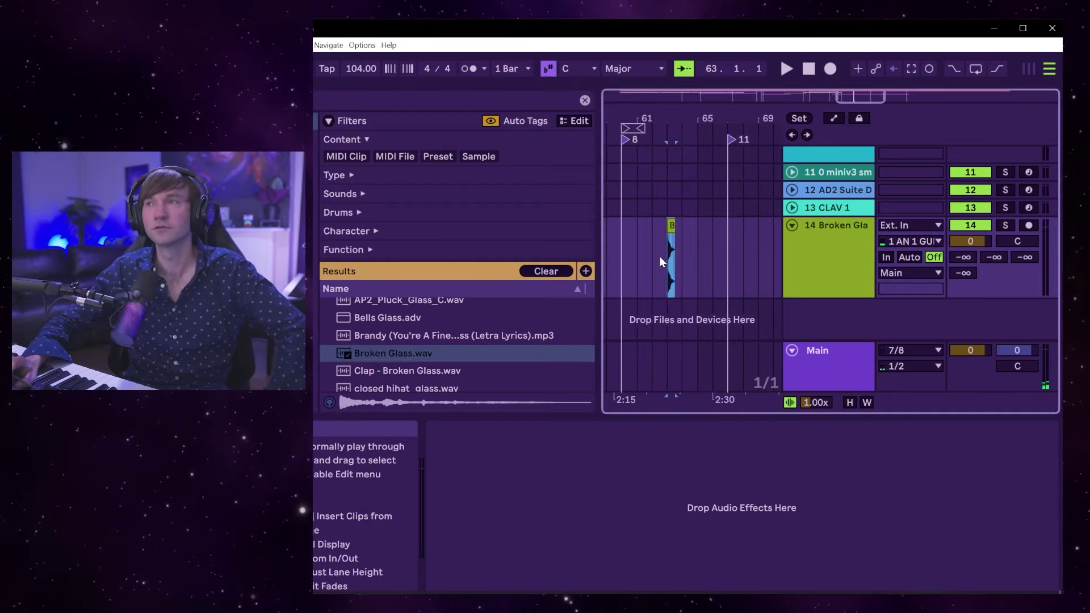
left_click(450, 371)
left_click_drag(450, 372, 671, 314)
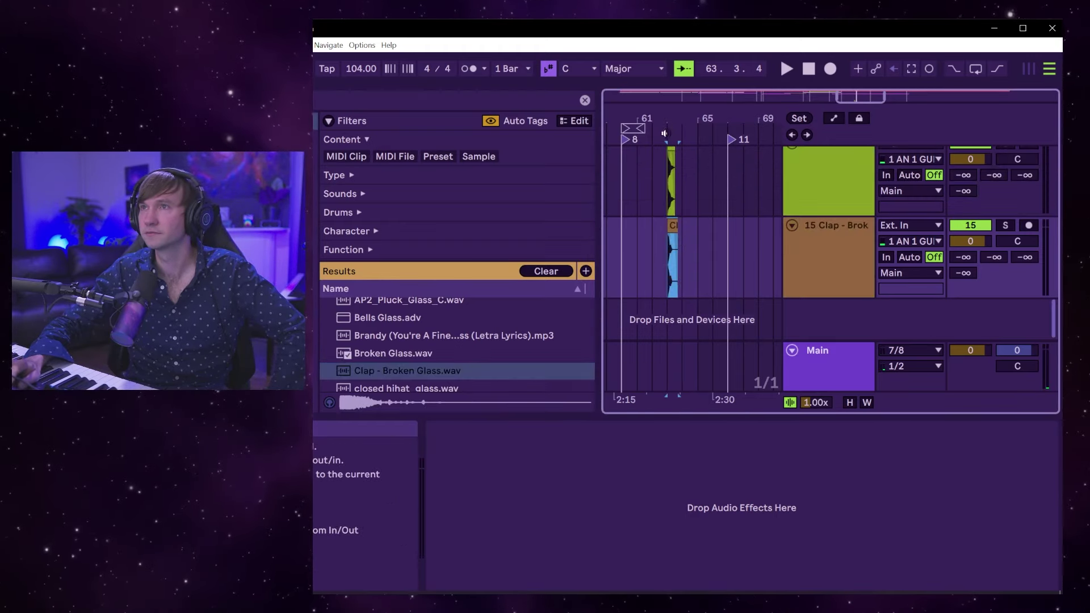
left_click(460, 387)
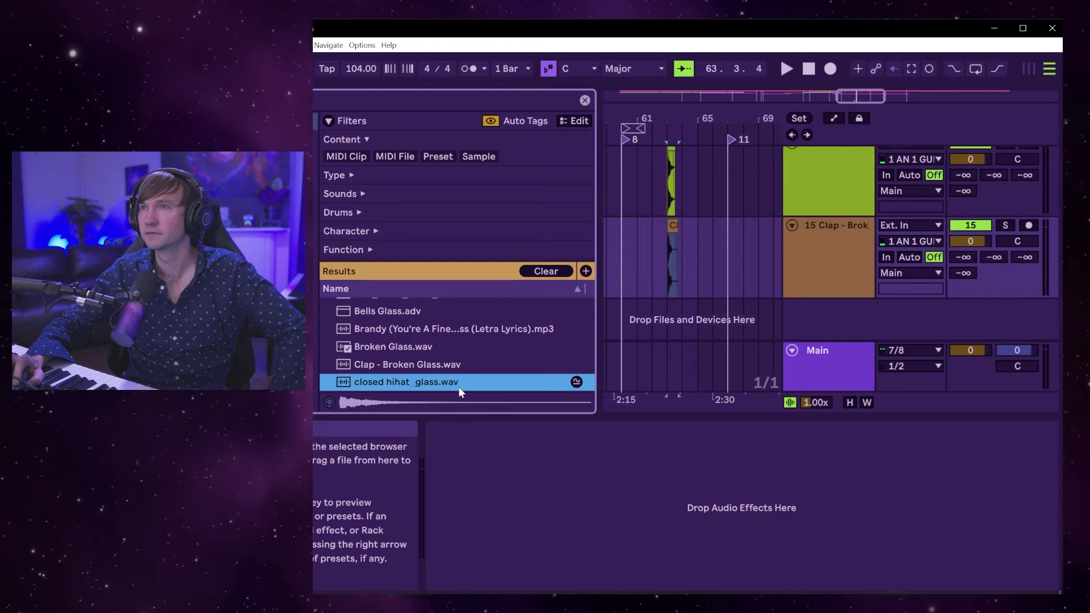
mouse_move(458, 387)
left_mouse_down()
mouse_move(436, 384)
mouse_move(651, 324)
left_mouse_up()
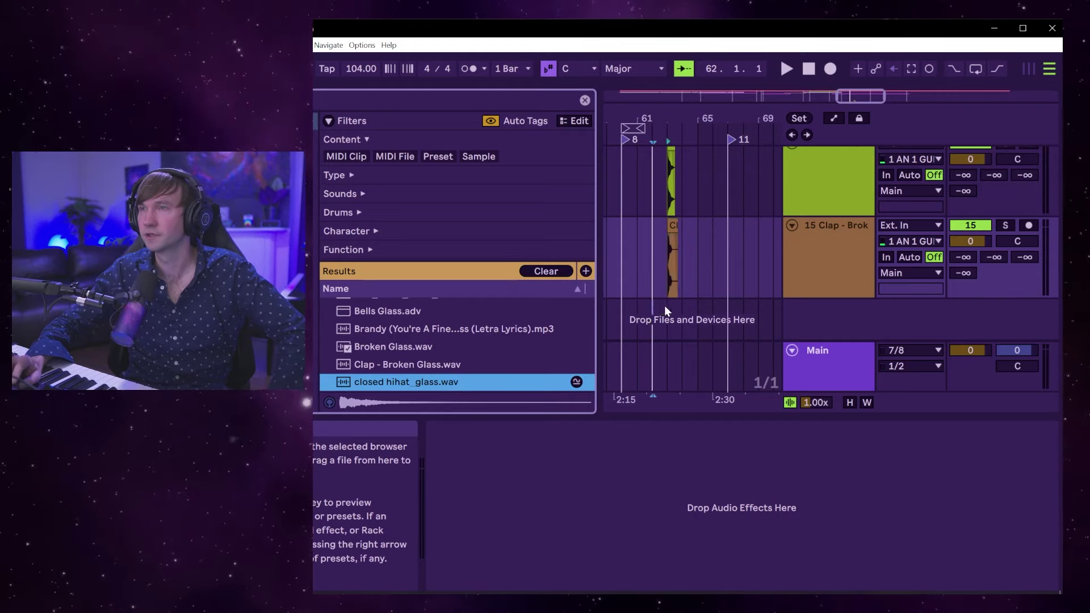
key("ctrl+f")
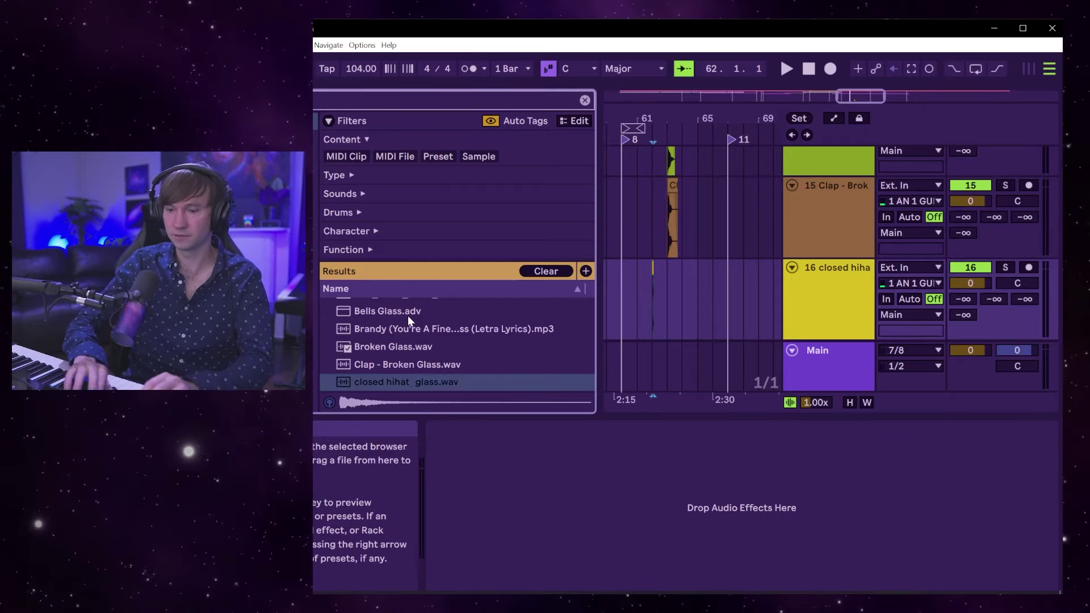
Search the library for 'kick', preview kicks, and place 04_Kick in the arrangement.
type("kick")
left_click(411, 325)
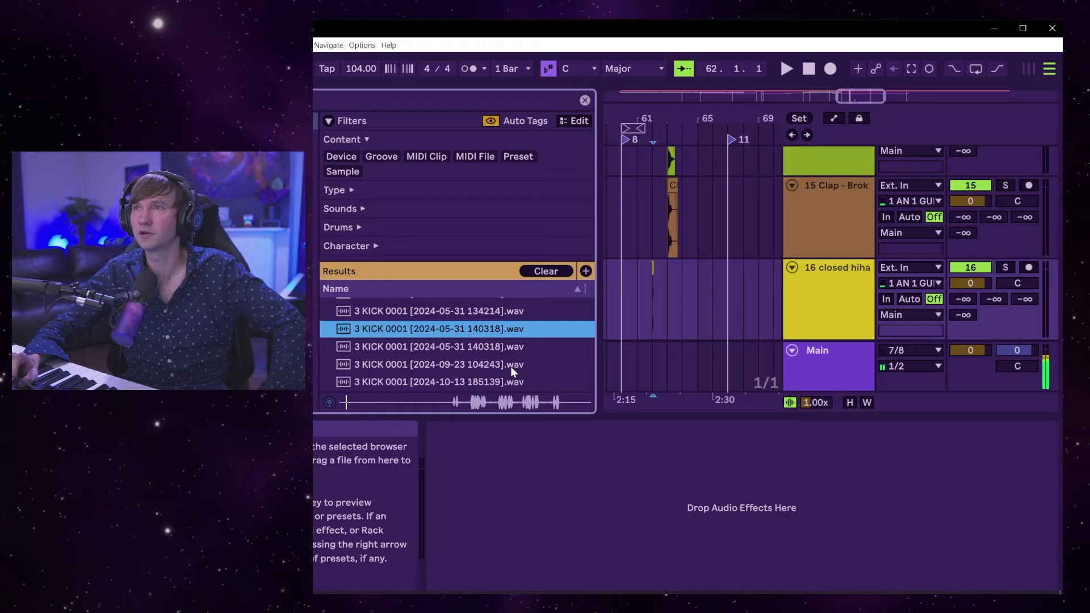
scroll(483, 330, "down", 6)
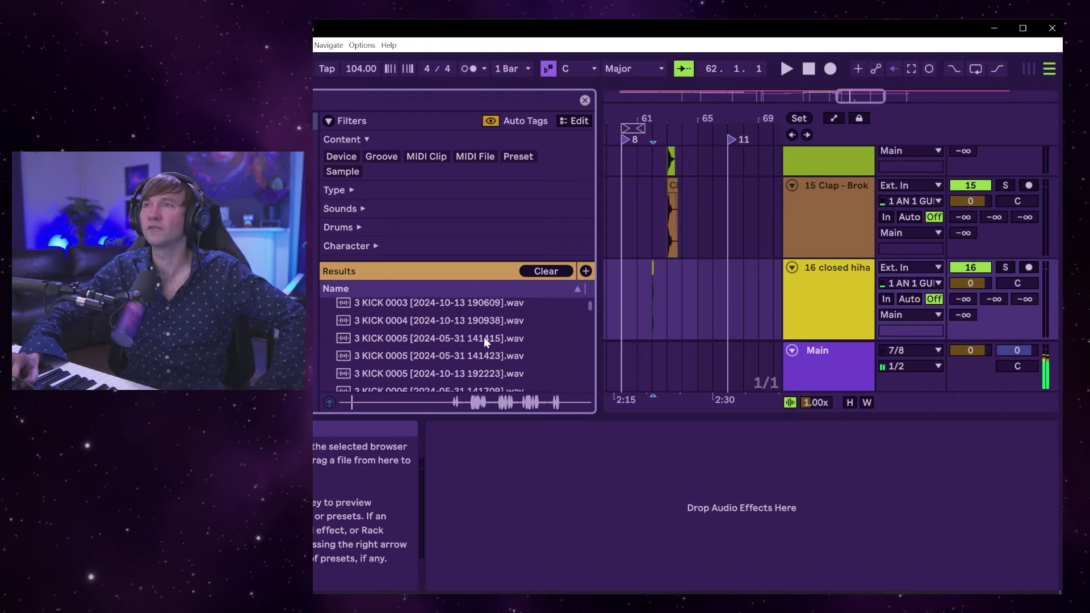
scroll(489, 332, "down", 3)
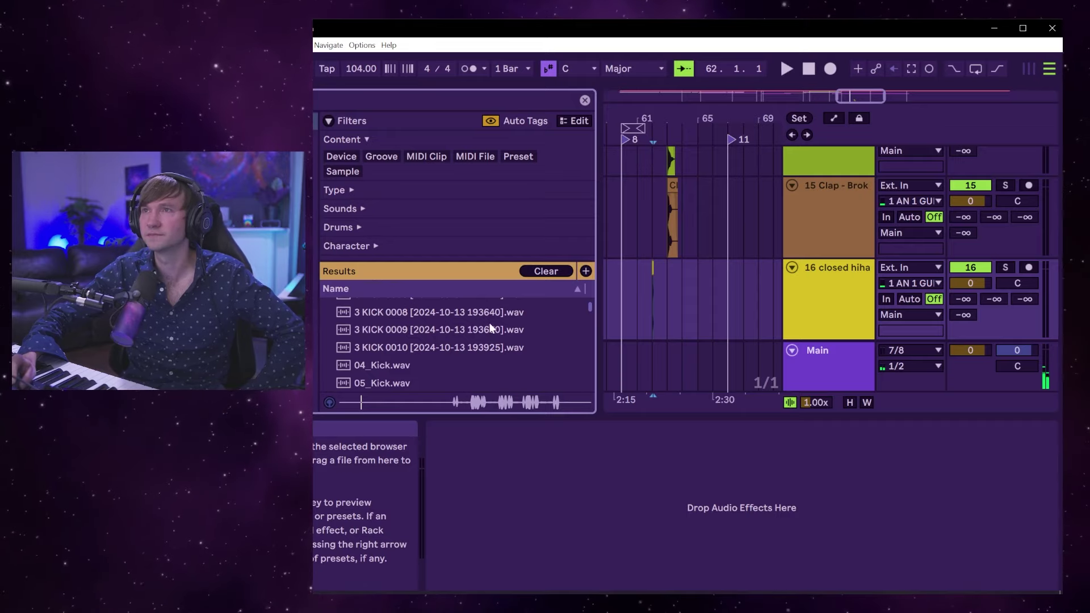
left_click(461, 348)
mouse_move(457, 363)
left_mouse_down()
mouse_move(667, 303)
mouse_move(658, 334)
mouse_move(639, 334)
left_mouse_up()
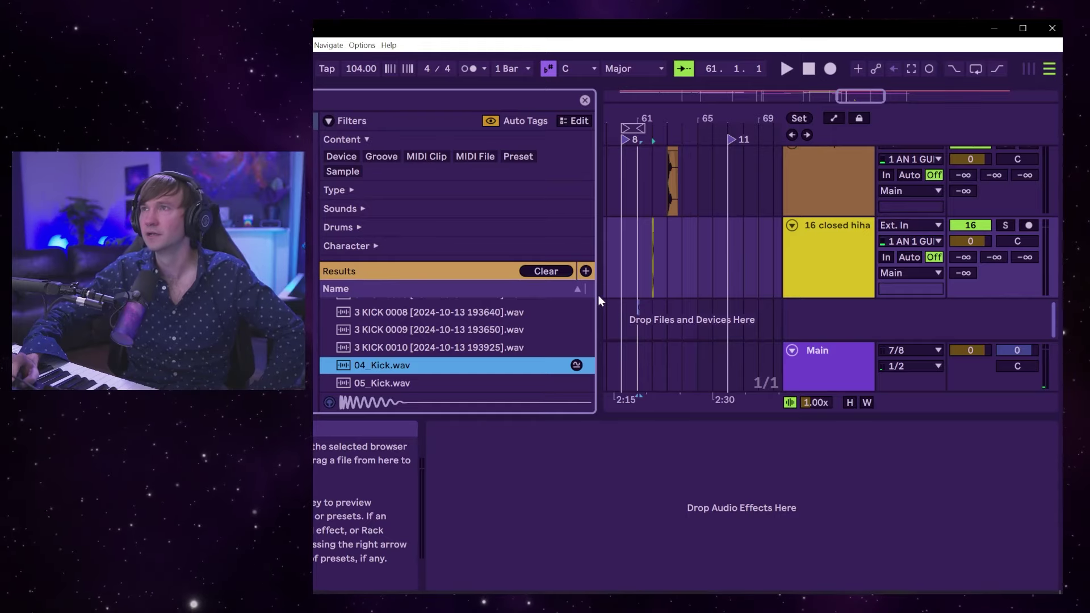
Solo the reference TRACK and play the arrangement briefly from near bar 60.
left_click_drag(595, 272, 467, 271)
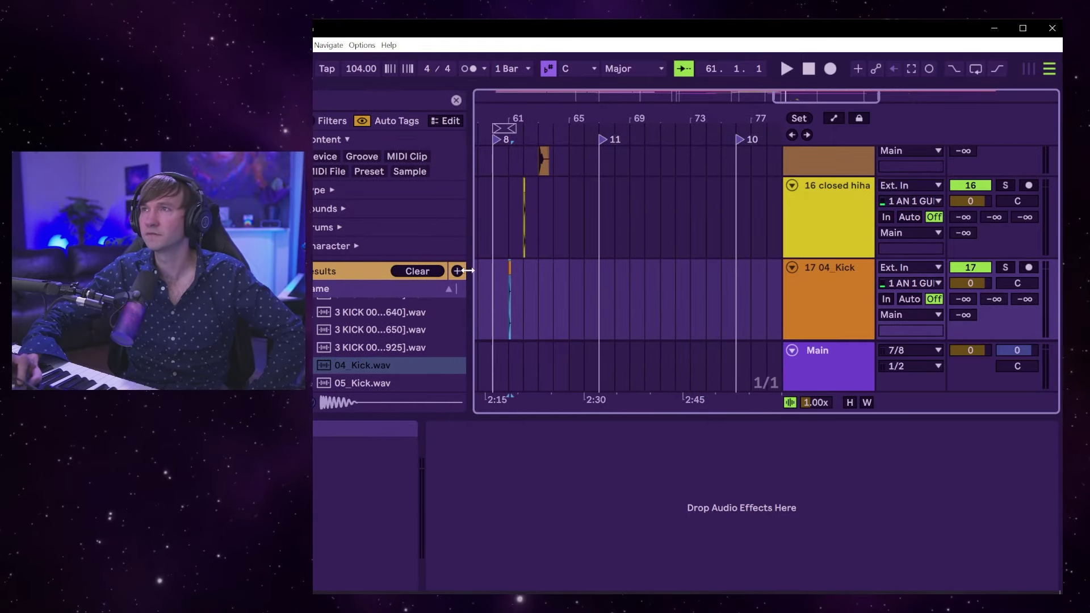
scroll(564, 261, "up", 10)
left_click(1006, 154)
left_click(495, 179)
key("space")
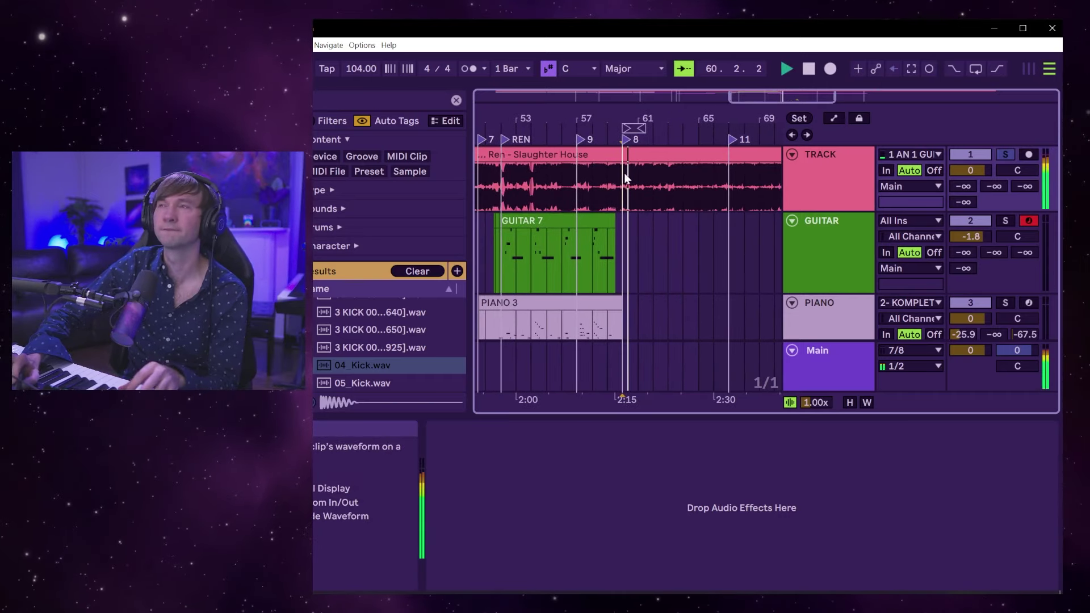
key("space")
Insert a new empty MIDI track below the Broken Glass track.
left_click_drag(783, 416, 758, 559)
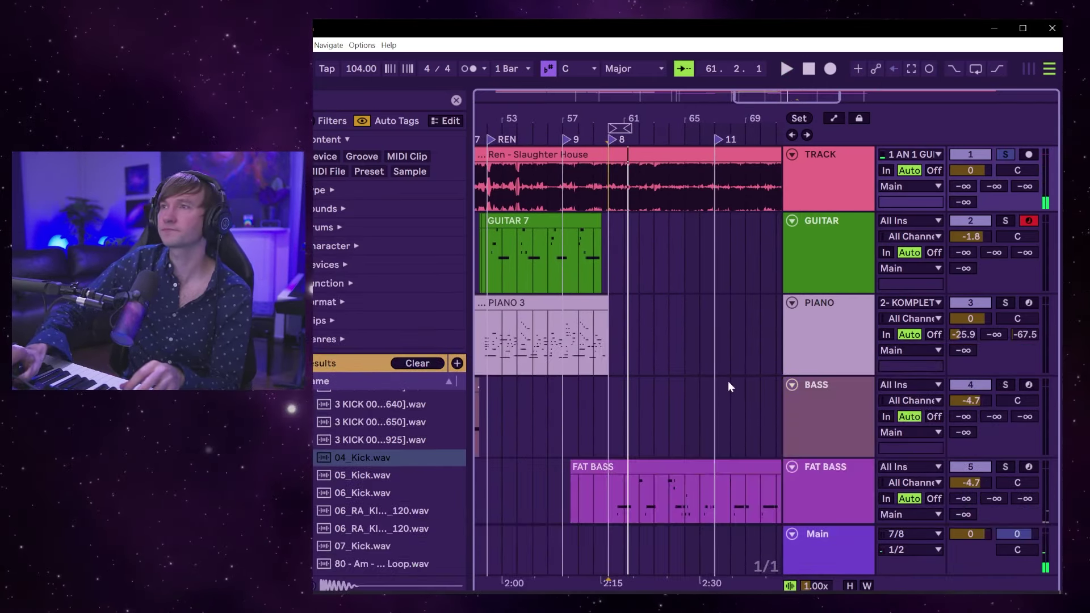
scroll(729, 386, "down", 15)
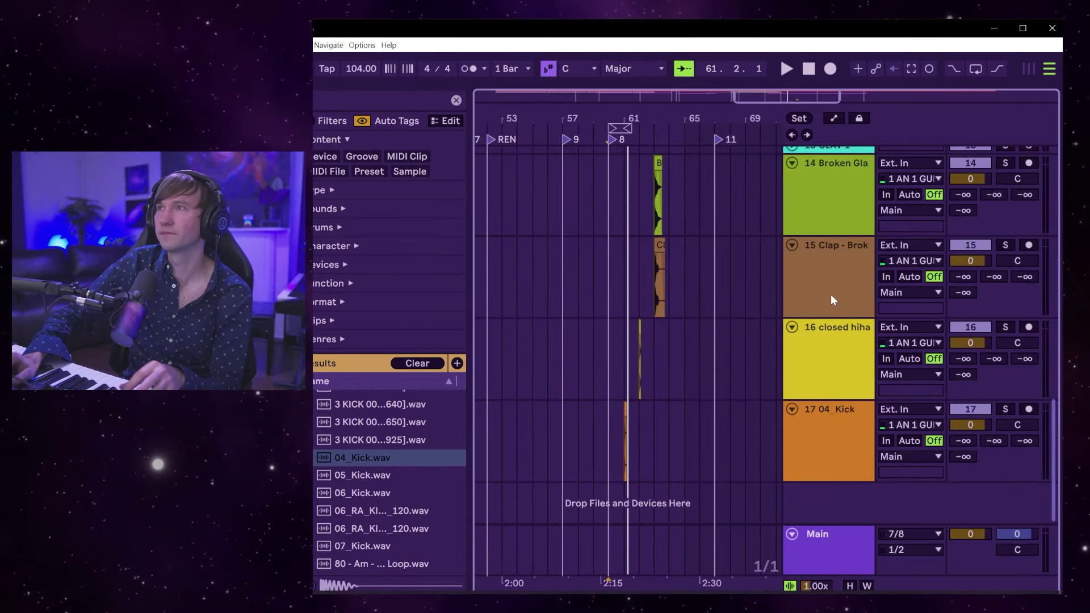
left_click(836, 189)
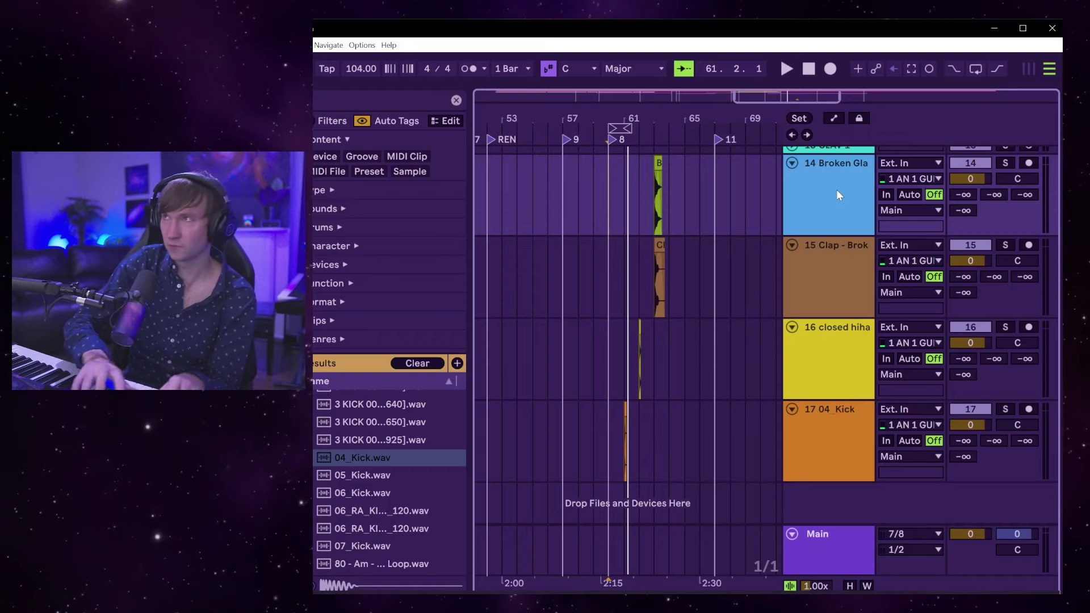
key("ctrl+shift+t")
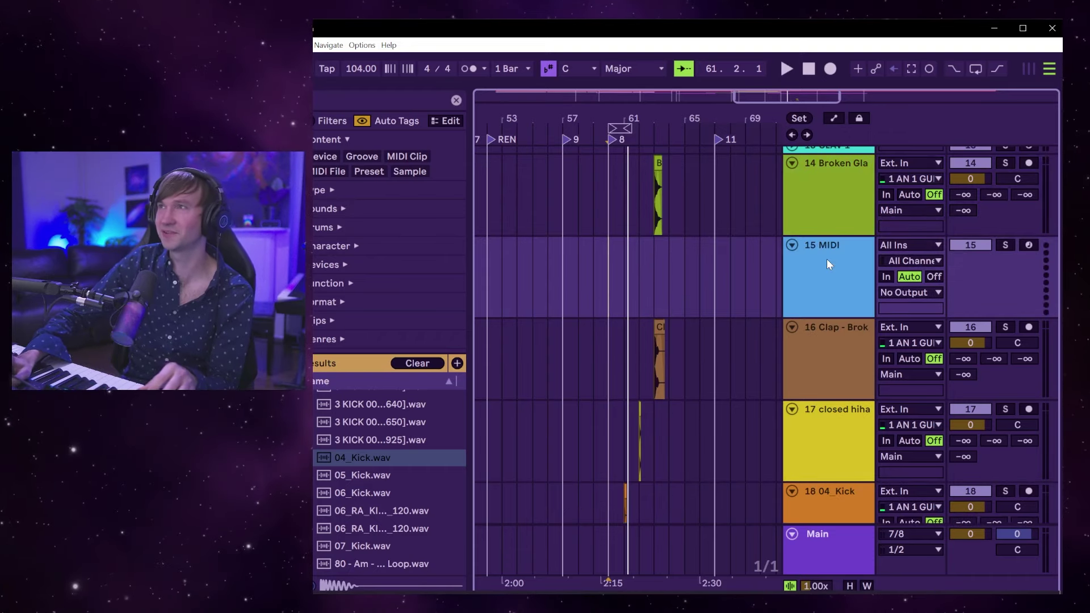
Add a Drum Rack from the library and load the Broken Glass clip onto pad C1.
key("ctrl+f")
type("drum rack")
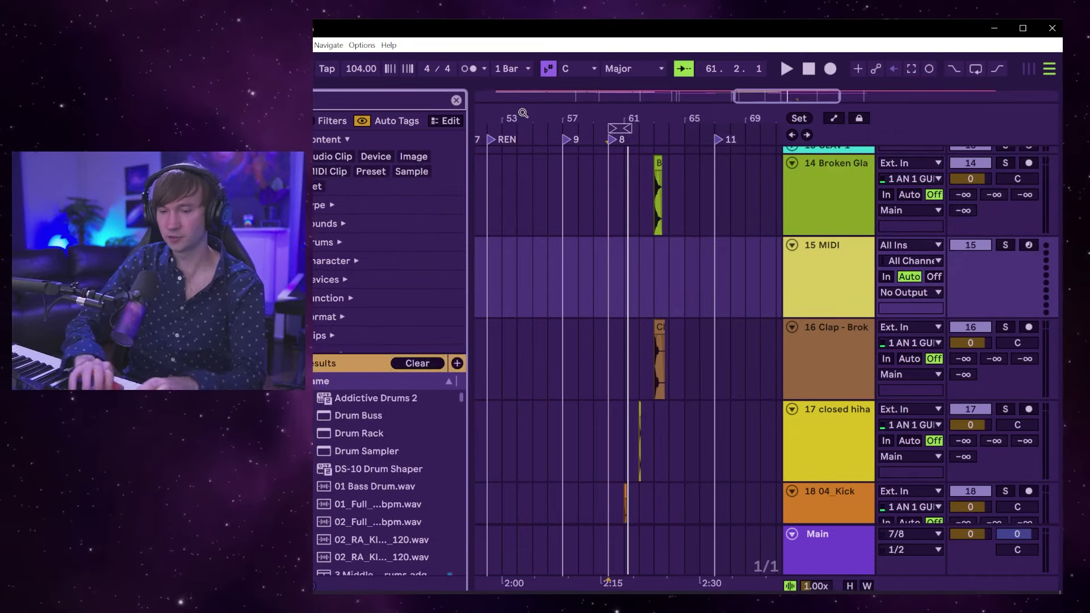
left_click(391, 397)
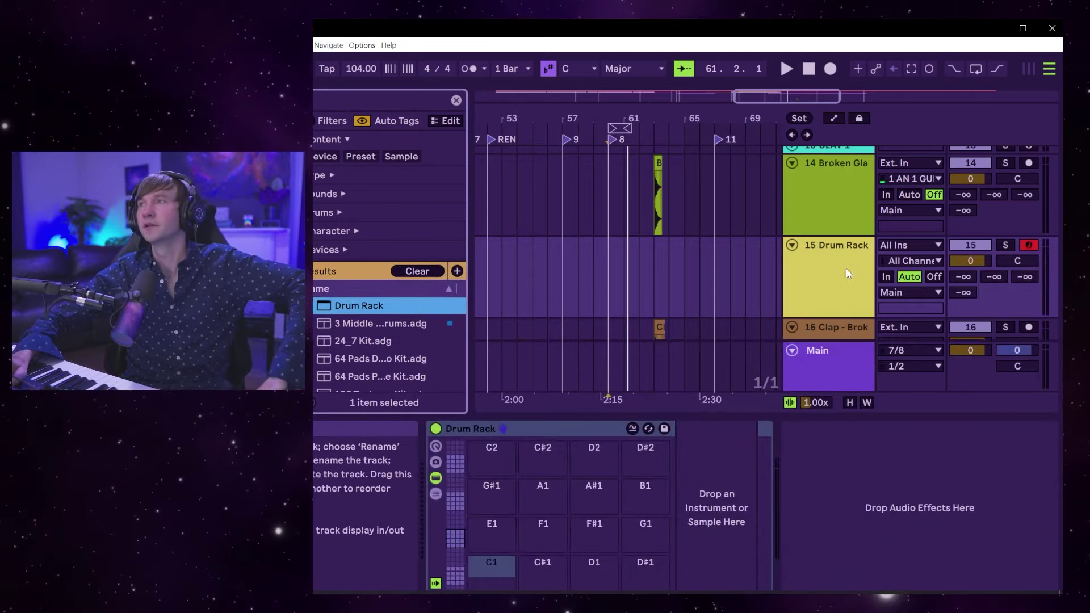
left_click_drag(658, 163, 500, 568)
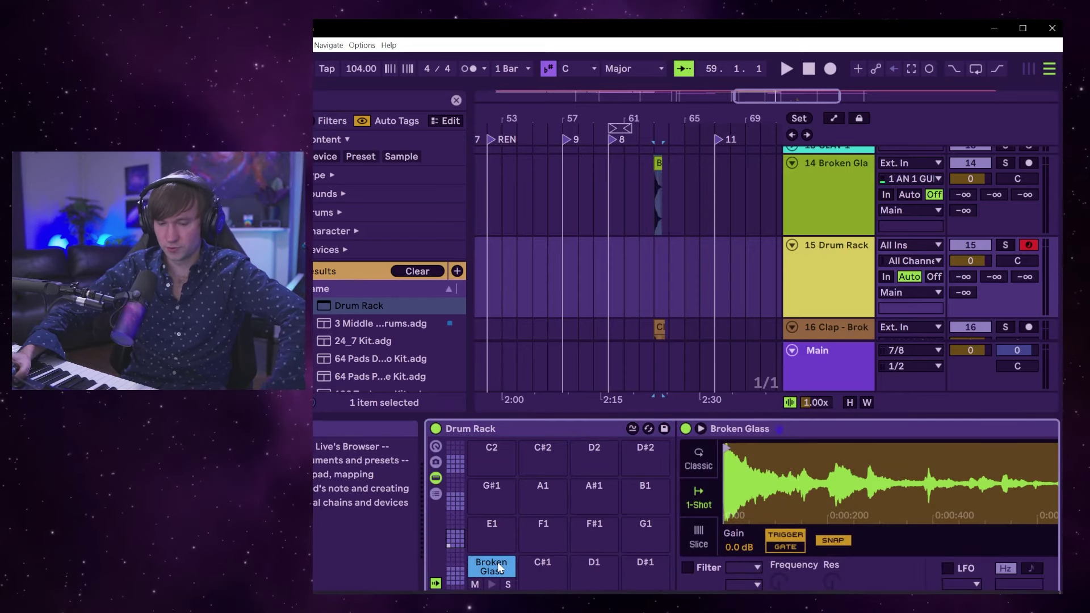
Load the closed hihat glass sample onto pad D1, then move it to F1.
scroll(844, 304, "down", 3)
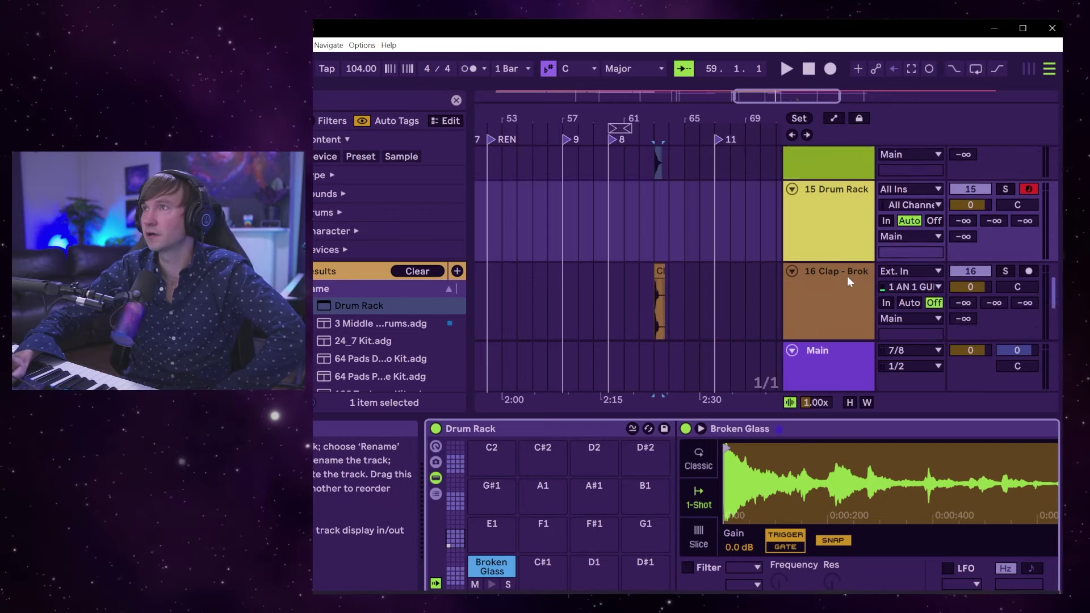
scroll(847, 277, "down", 2)
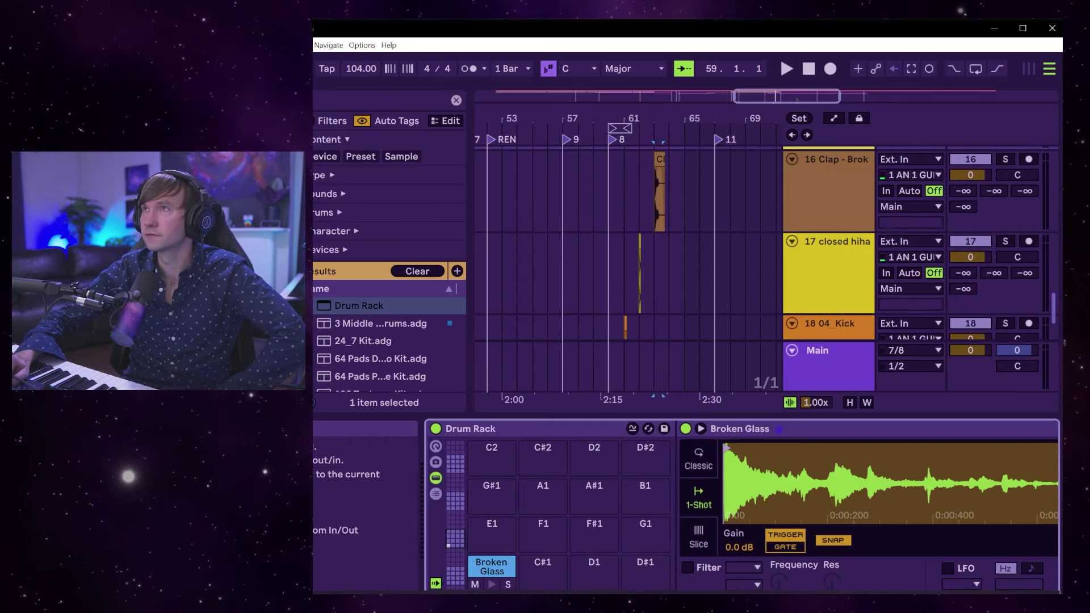
scroll(647, 255, "up", 5, "ctrl")
left_click_drag(674, 271, 595, 571)
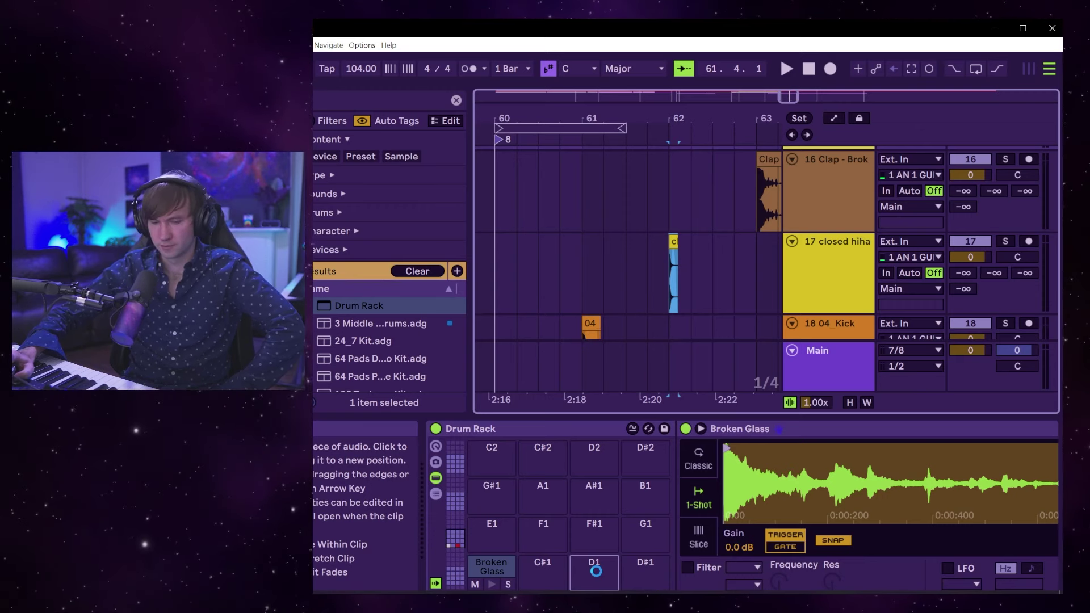
left_click_drag(596, 571, 597, 575)
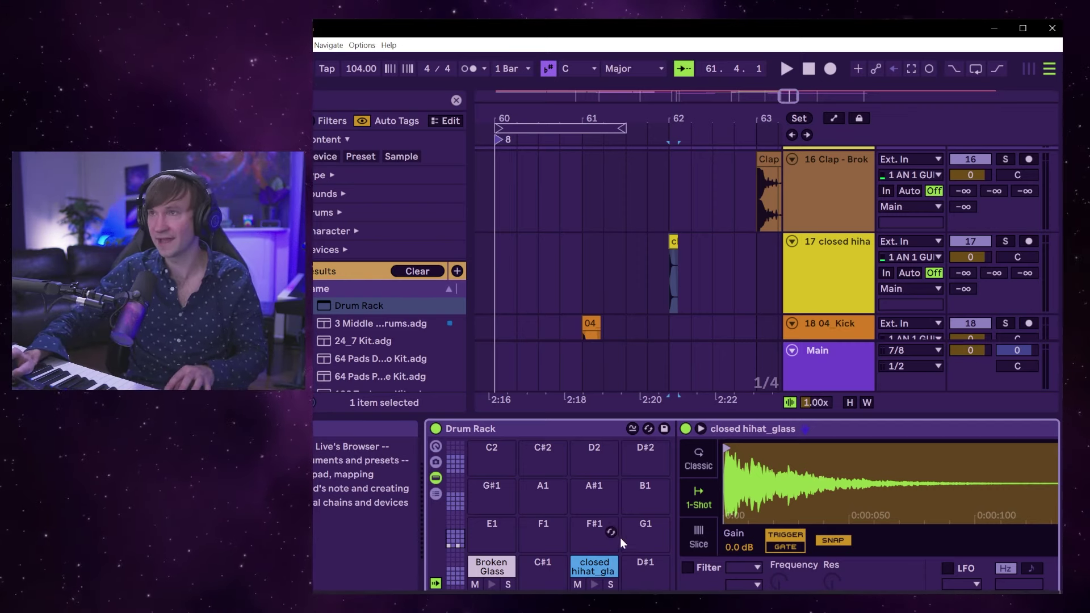
mouse_move(598, 563)
left_click_drag(598, 564, 544, 529)
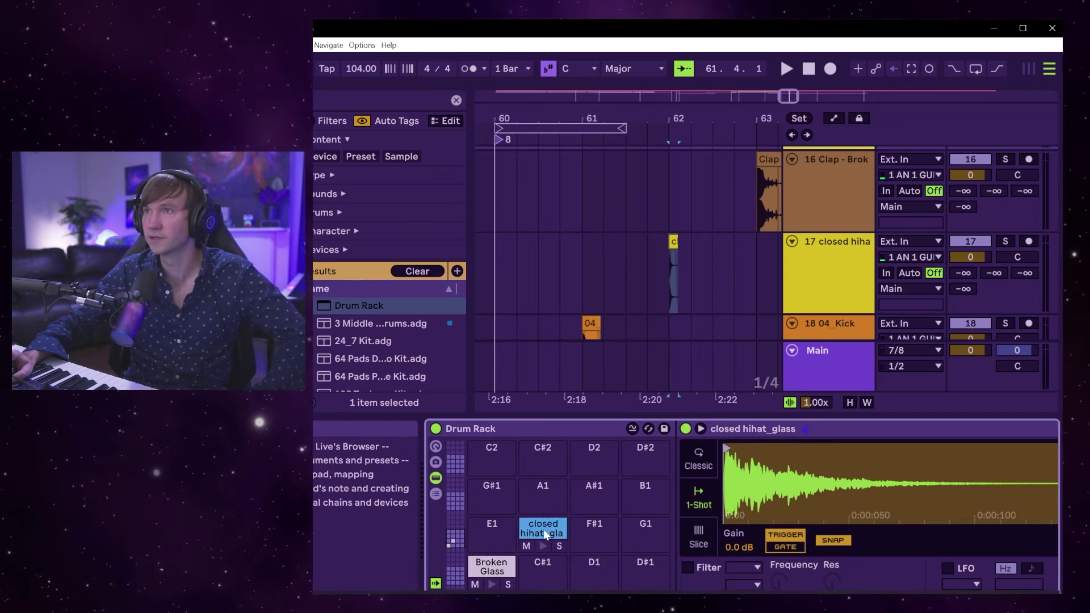
Pick the Broken Glass clip on track 14 for pad D1 and bring up the Drum Rack pads.
scroll(741, 268, "up", 2)
scroll(806, 232, "down", 1)
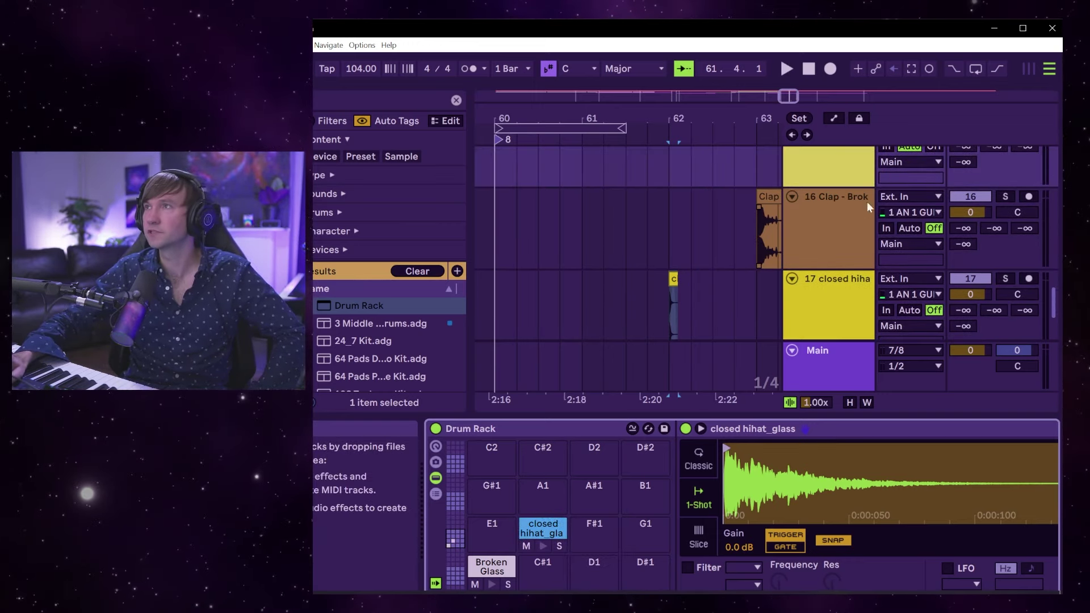
scroll(786, 241, "up", 2)
scroll(778, 247, "up", 3)
left_click(767, 183)
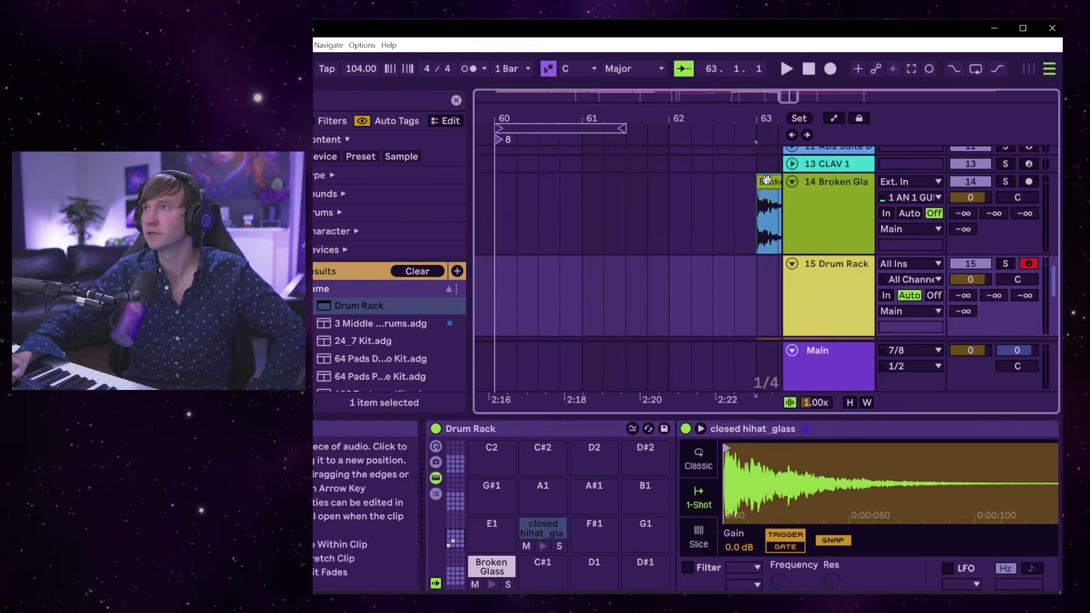
scroll(813, 319, "down", 2)
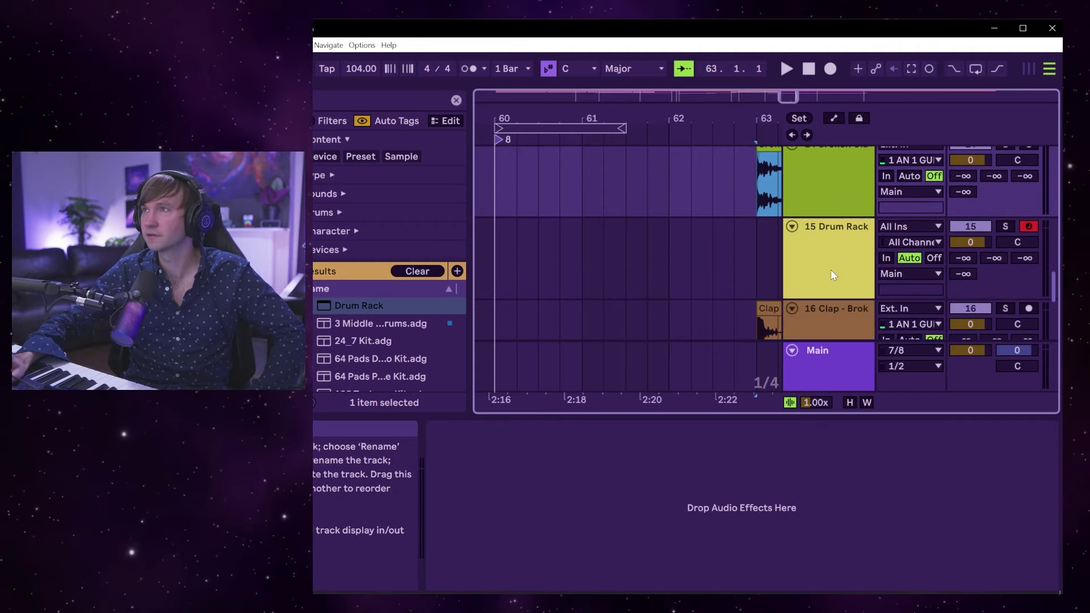
left_click(834, 243)
scroll(783, 176, "up", 1)
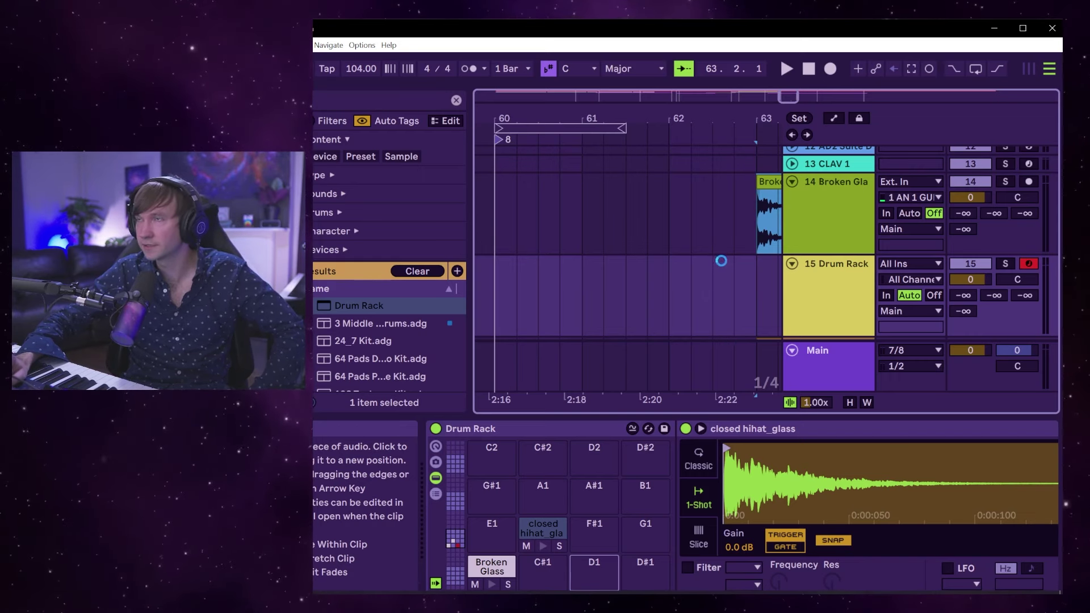
scroll(721, 261, "down", 2)
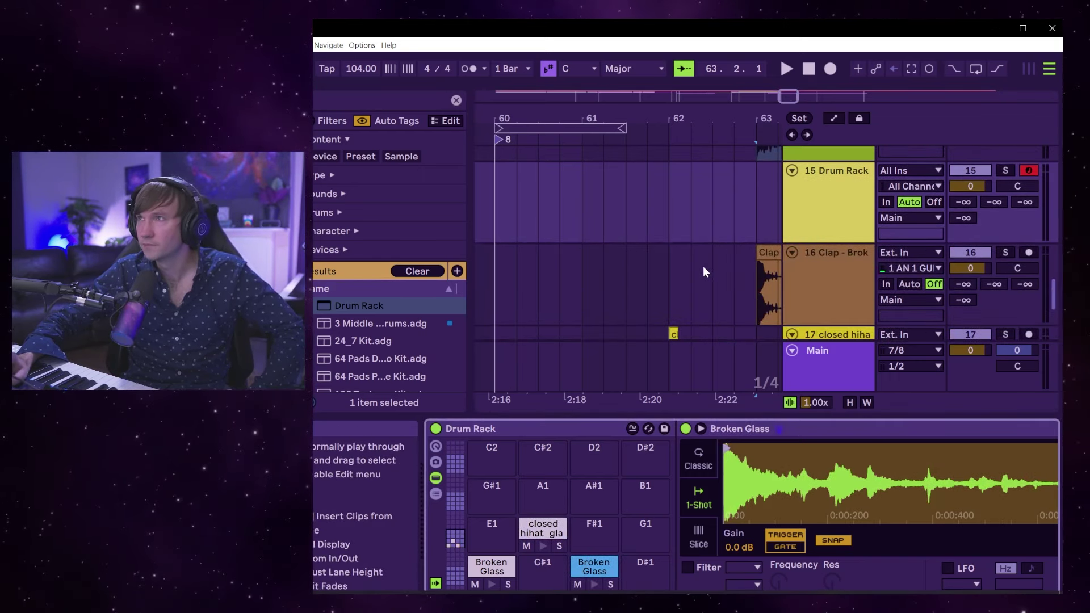
scroll(704, 271, "down", 1)
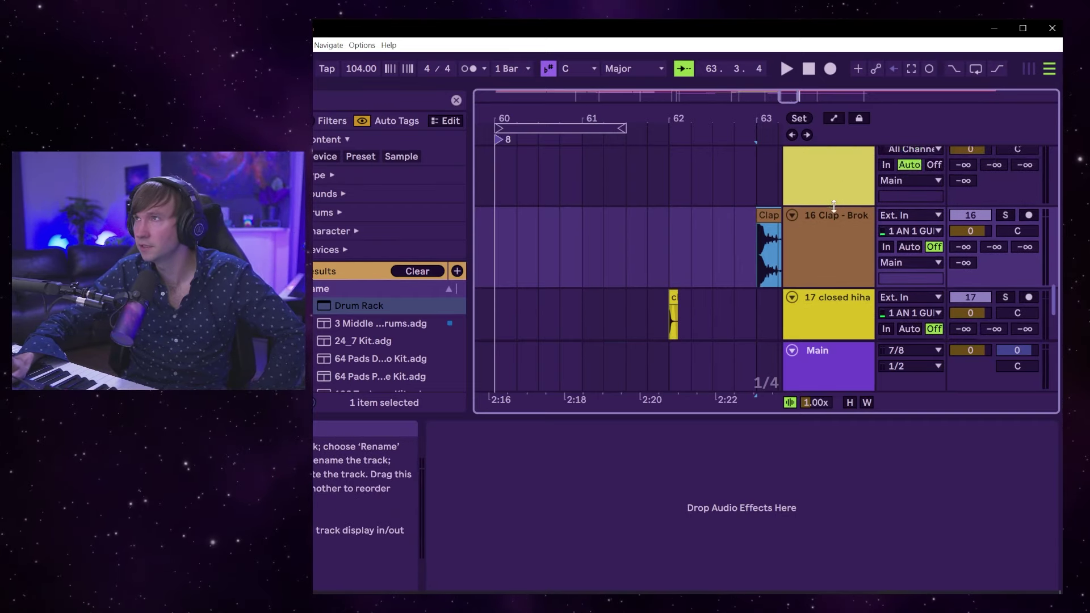
left_click(814, 185)
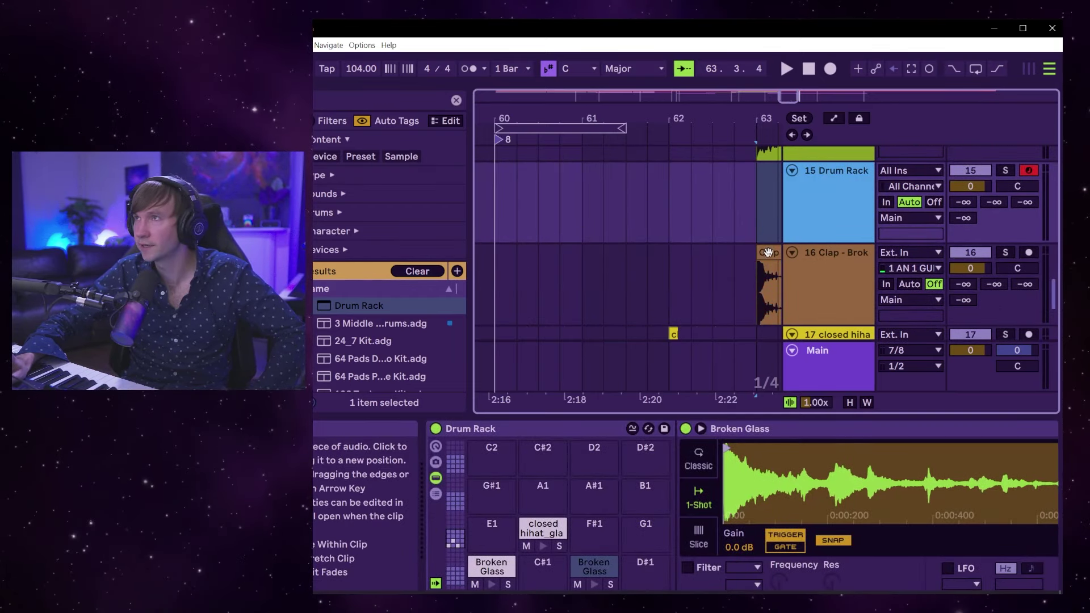
Load Clap - Broken Glass onto pad E1 and solo the Drum Rack track.
left_click_drag(588, 532, 494, 527)
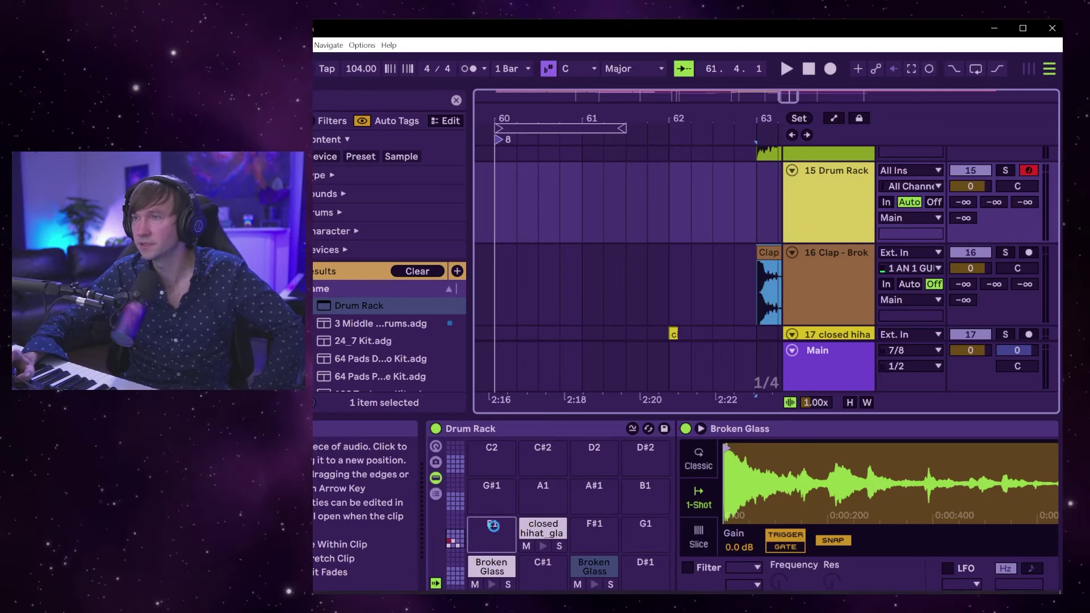
left_click_drag(497, 524, 493, 530)
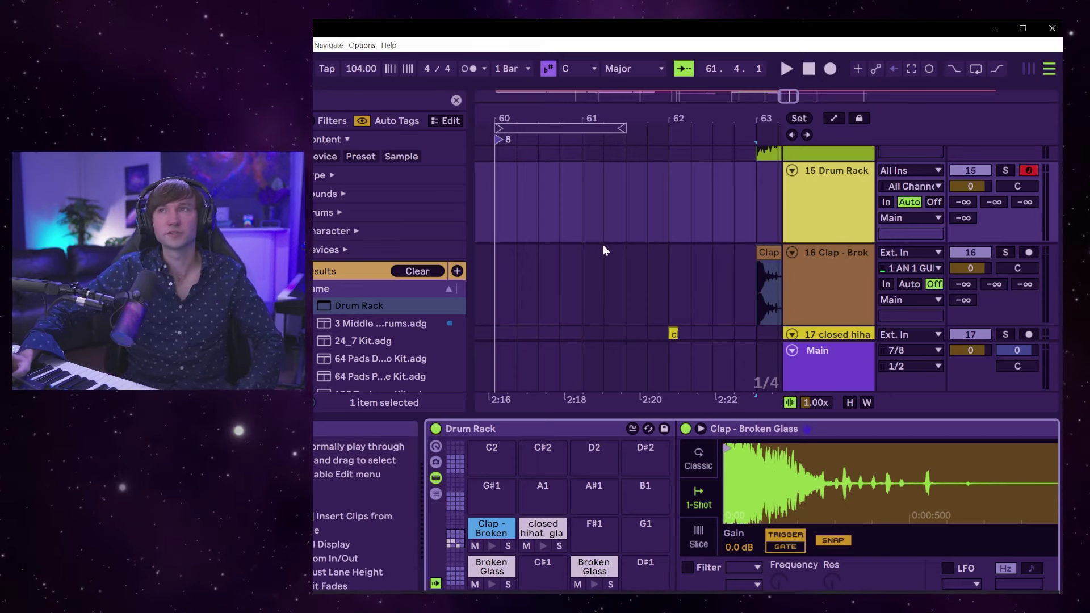
scroll(639, 240, "right", 5)
scroll(638, 242, "down", 1)
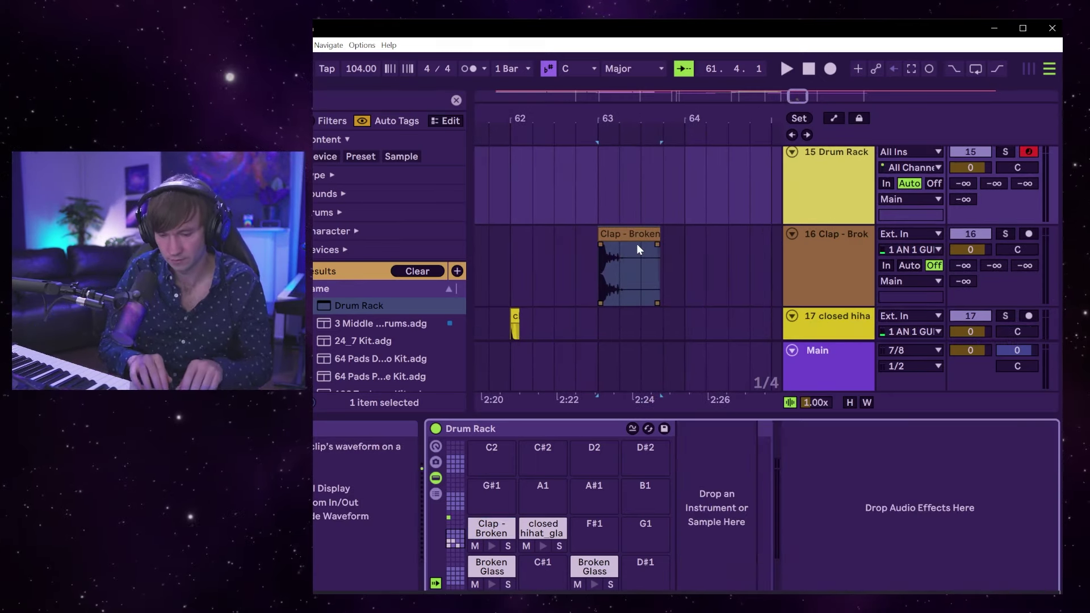
left_click(1005, 153)
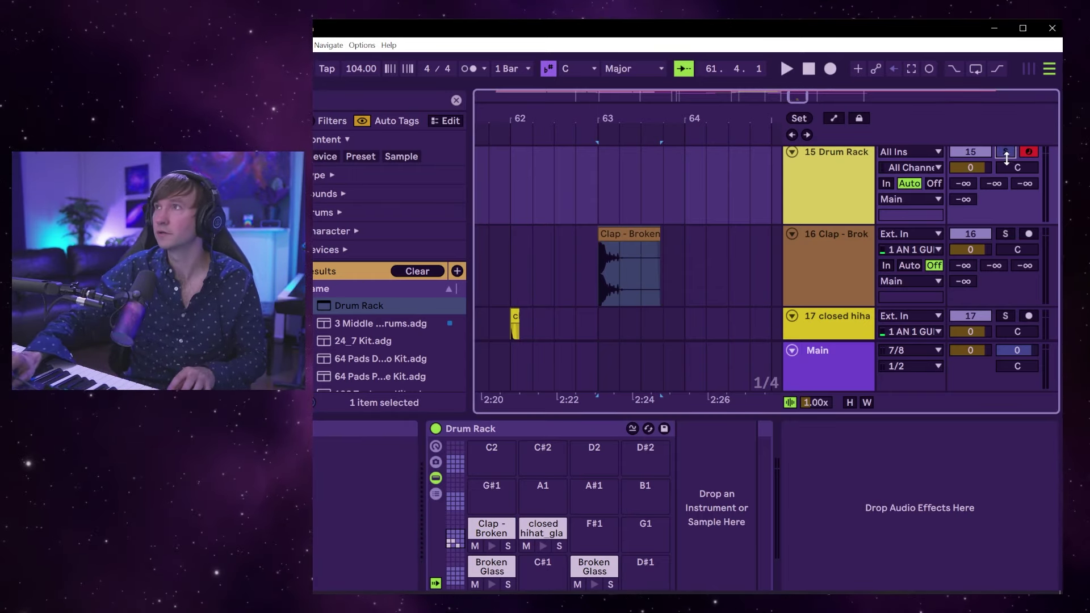
Unsolo the Drum Rack track and preview the Broken Glass pad's sound.
left_click(1008, 153)
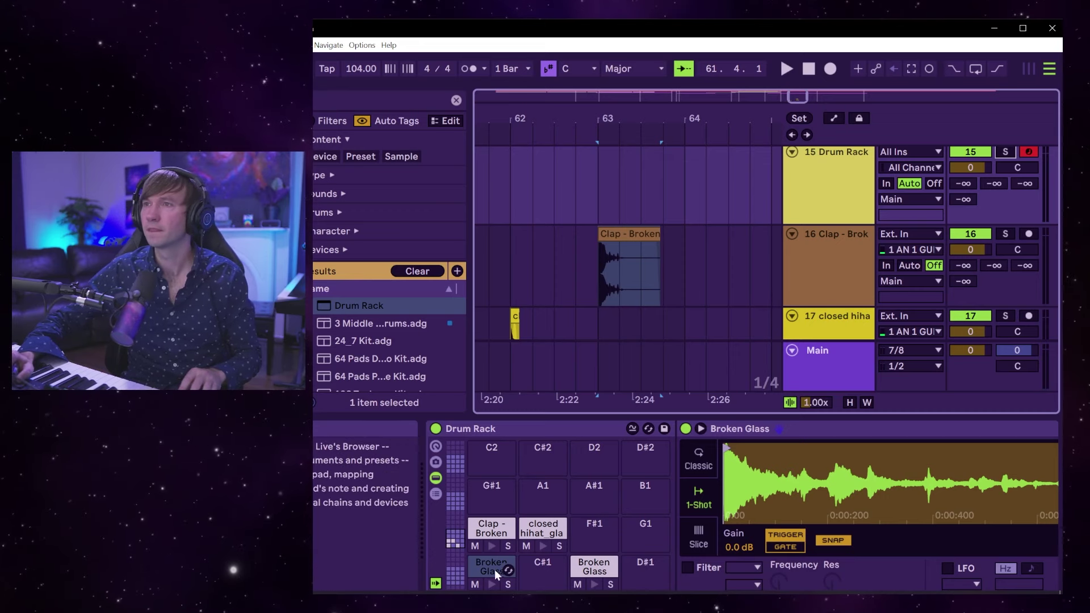
left_click(595, 586)
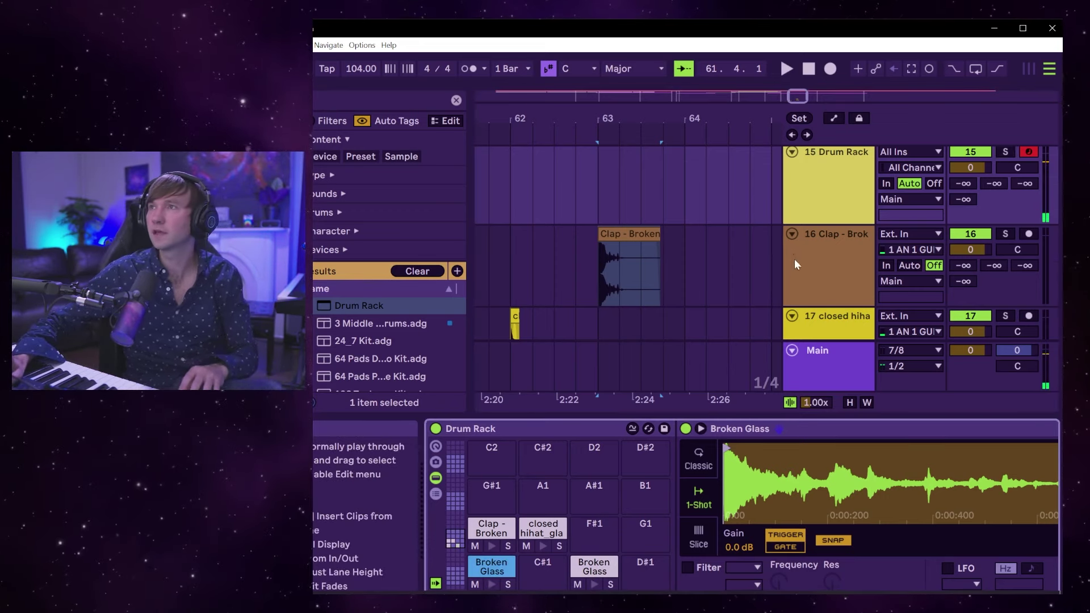
scroll(794, 265, "up", 3)
scroll(795, 264, "down", 5)
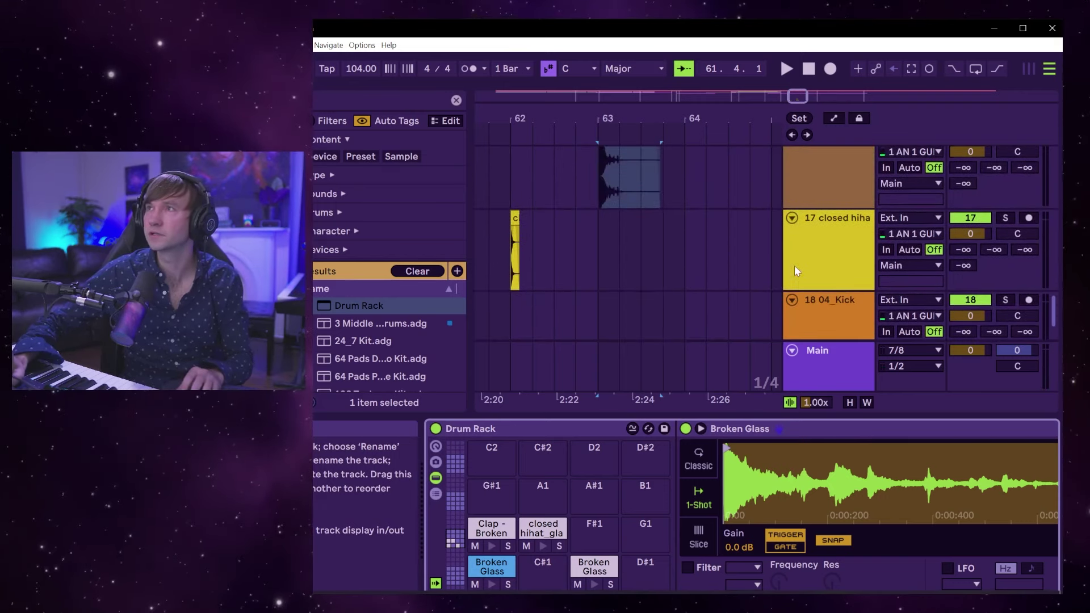
Inspect the 04_Kick clip and its sample settings, then reselect the Drum Rack track.
left_click(661, 258)
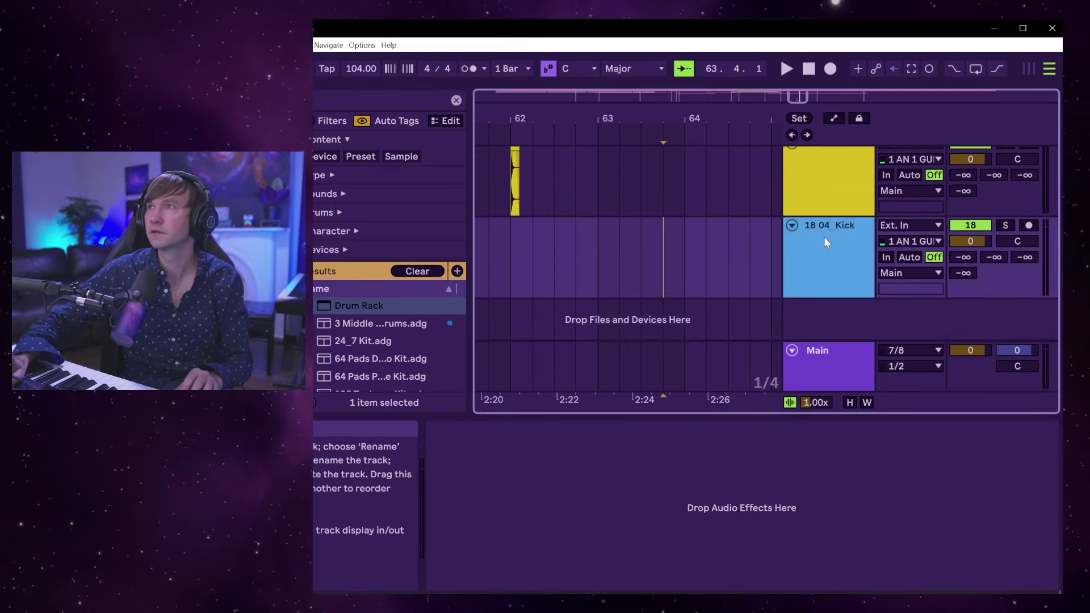
left_click_drag(662, 121, 662, 102)
left_click(558, 224)
scroll(800, 214, "up", 3)
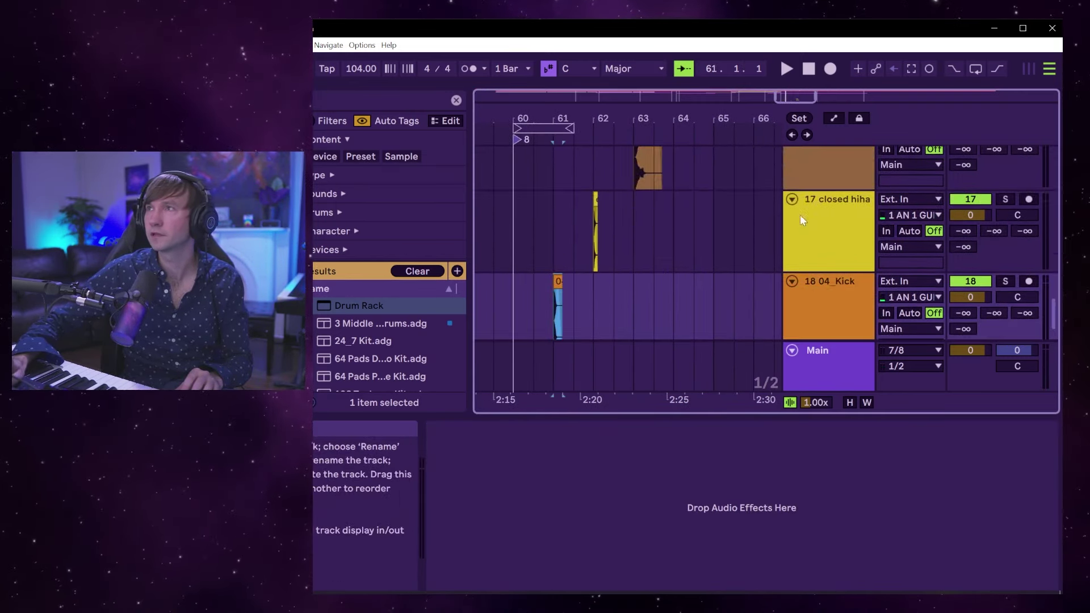
scroll(812, 247, "up", 1)
left_click(824, 166)
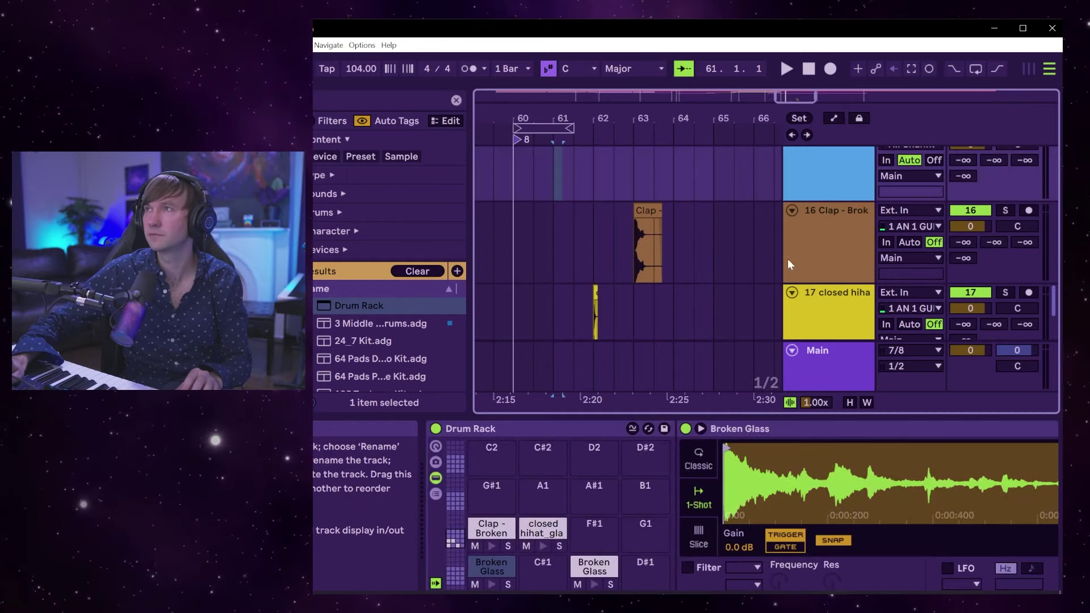
scroll(788, 257, "down", 2)
left_click(557, 297)
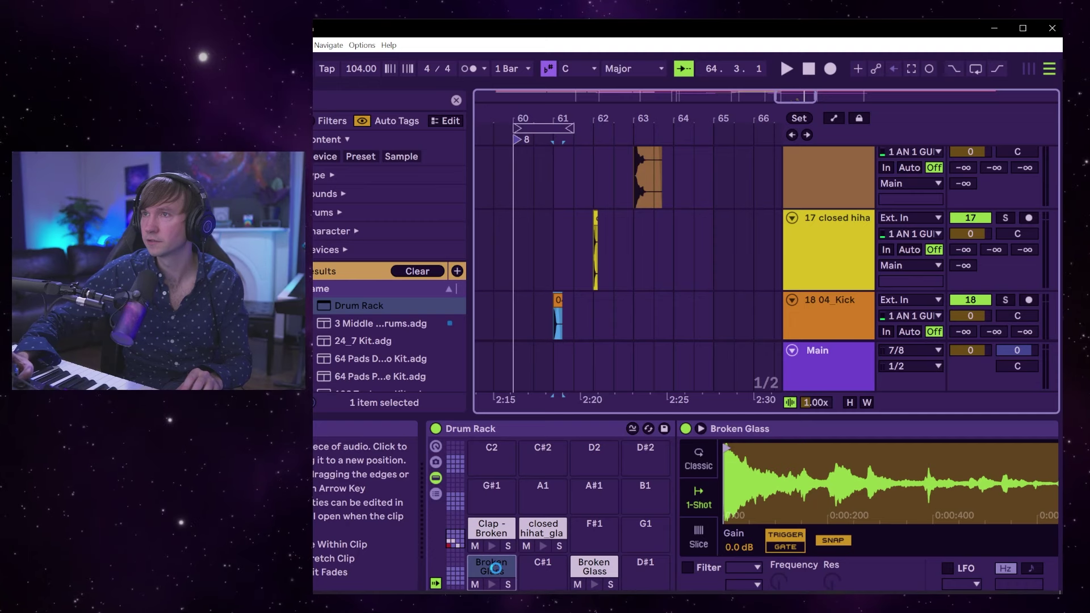
left_click(495, 568)
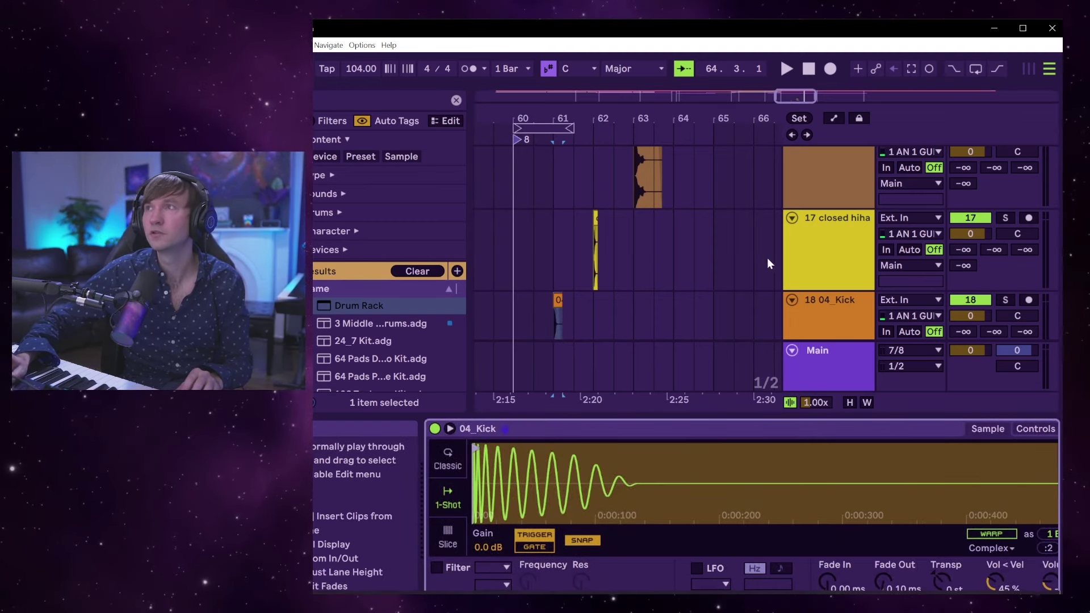
scroll(843, 277, "up", 5)
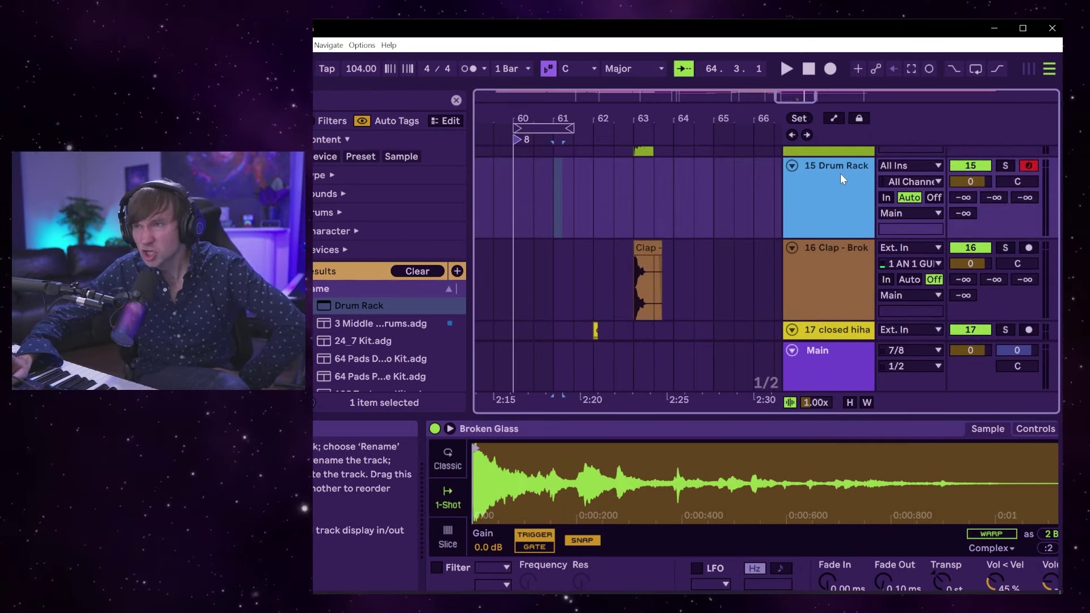
left_click(836, 266)
Select the Drum Rack track and undo the last edit from the Edit menu.
left_click(846, 191)
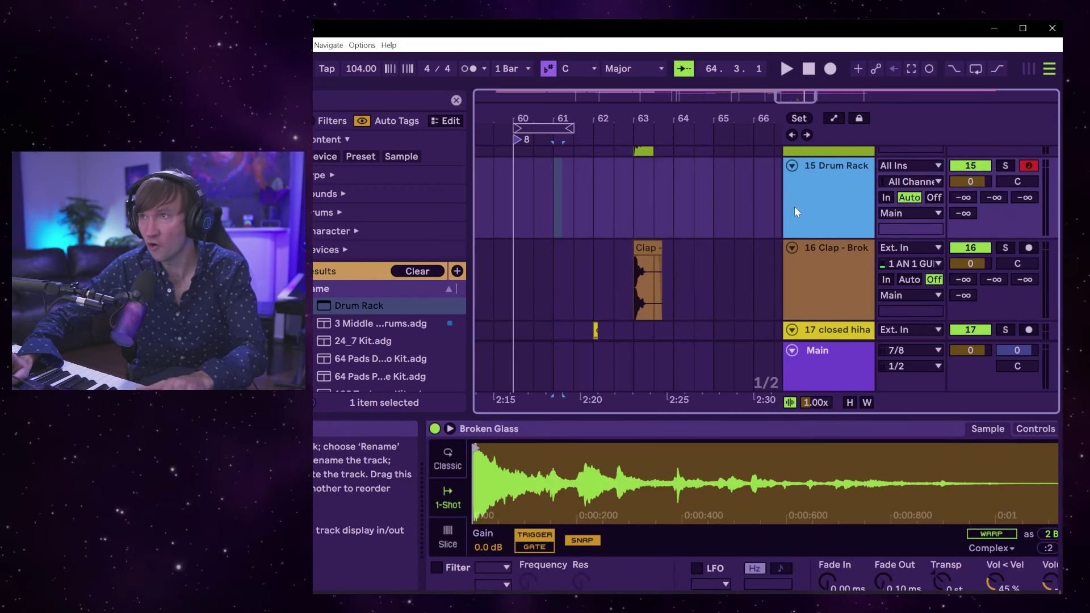
left_click(755, 224)
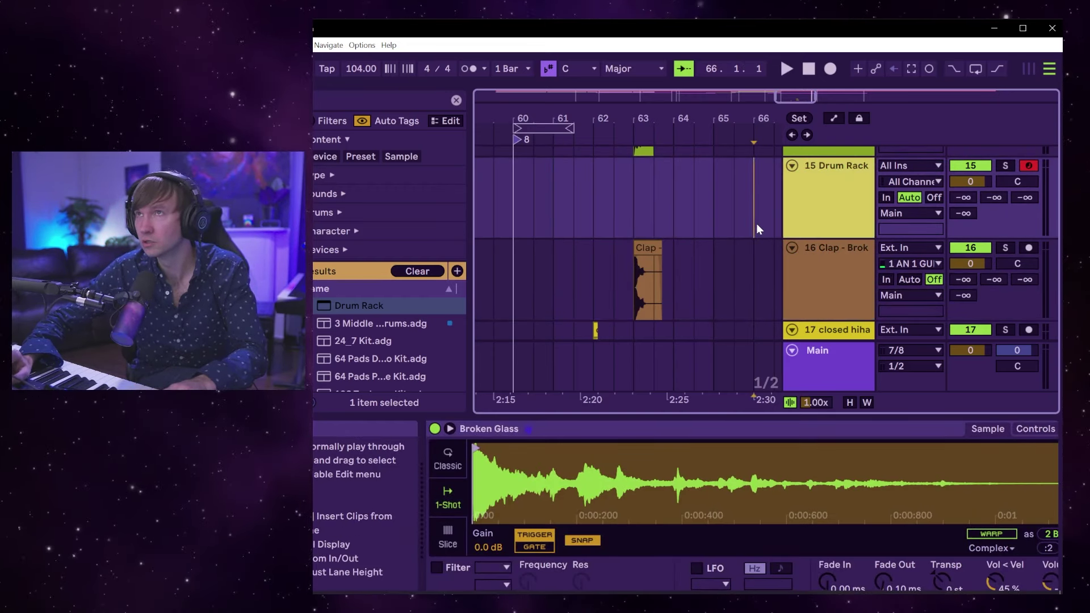
left_click(217, 45)
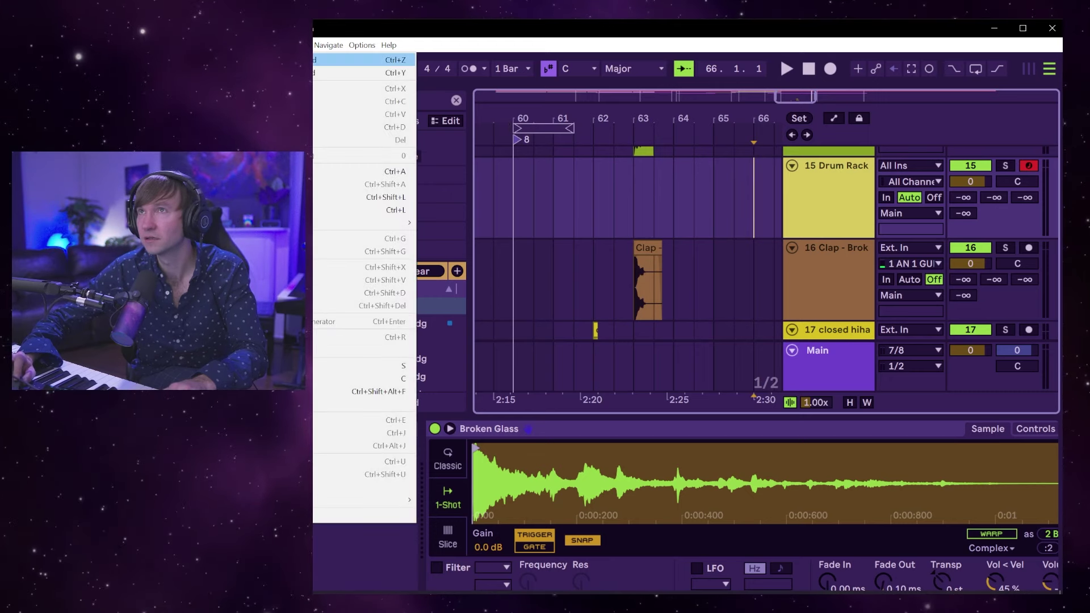
left_click(316, 60)
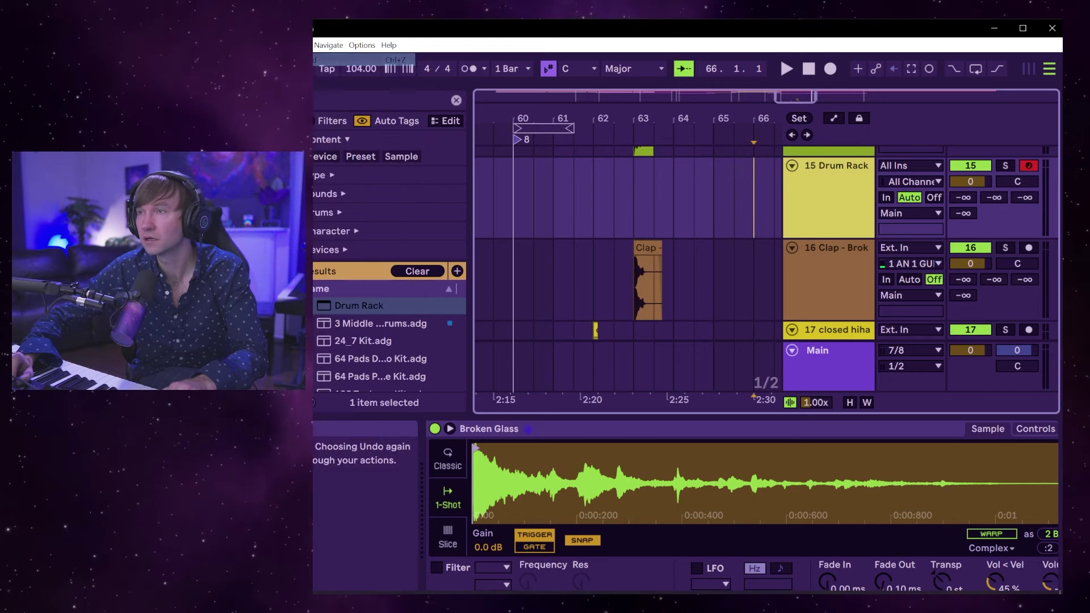
left_click(612, 329)
left_click(806, 257)
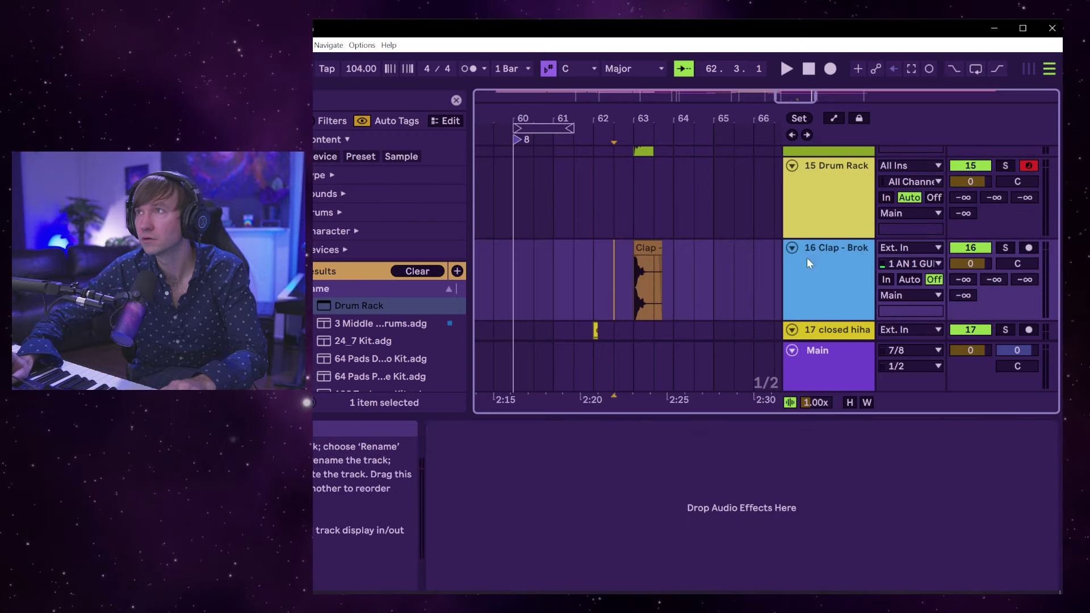
left_click(813, 196)
scroll(825, 205, "up", 2)
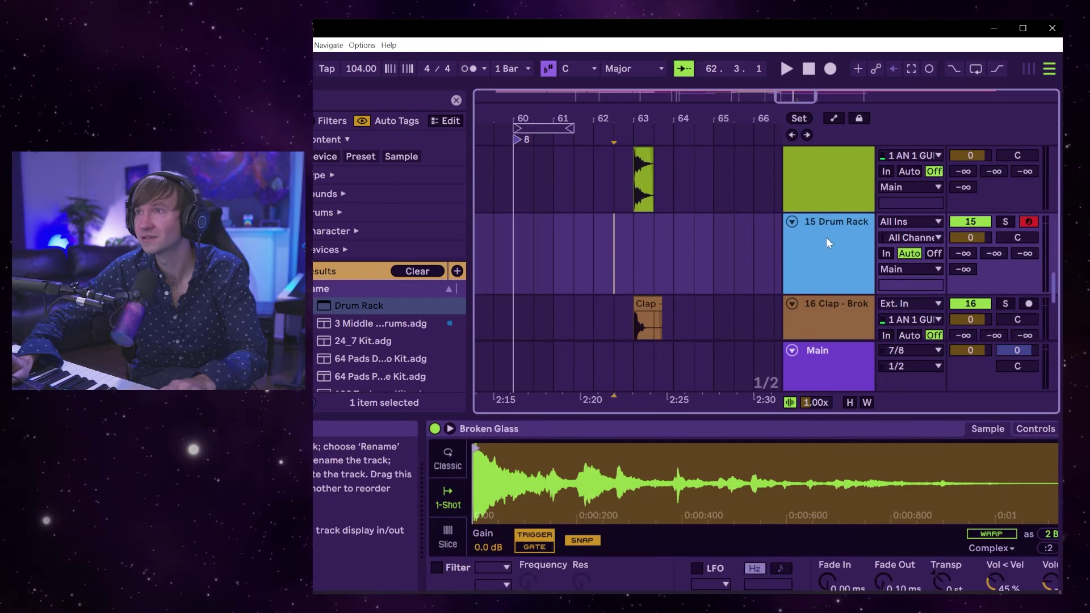
Undo several more recent edits via the Edit menu.
left_click(239, 45)
mouse_move(216, 45)
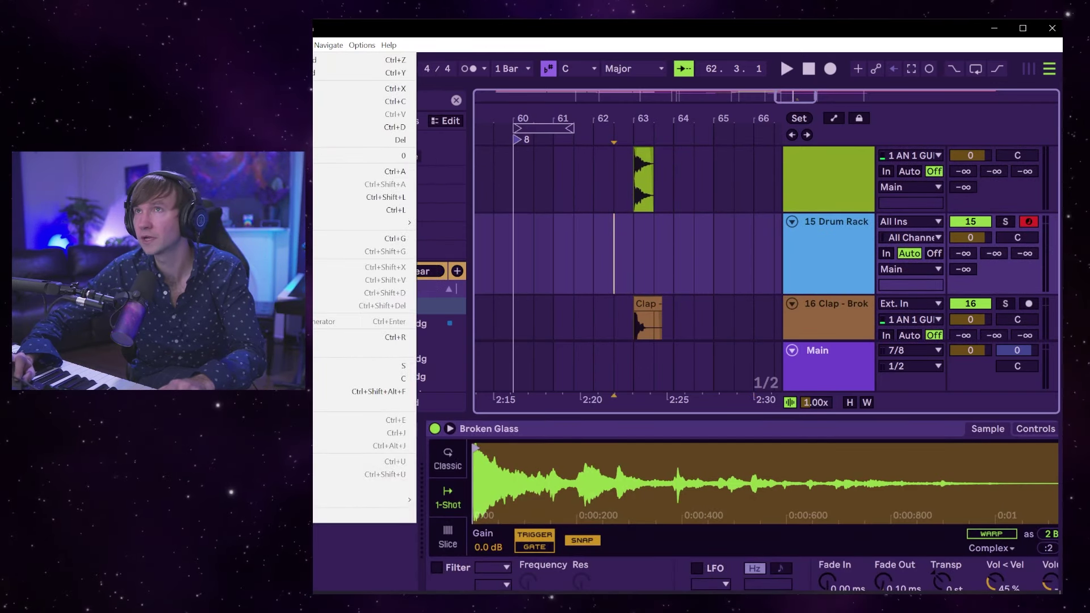
left_click(239, 60)
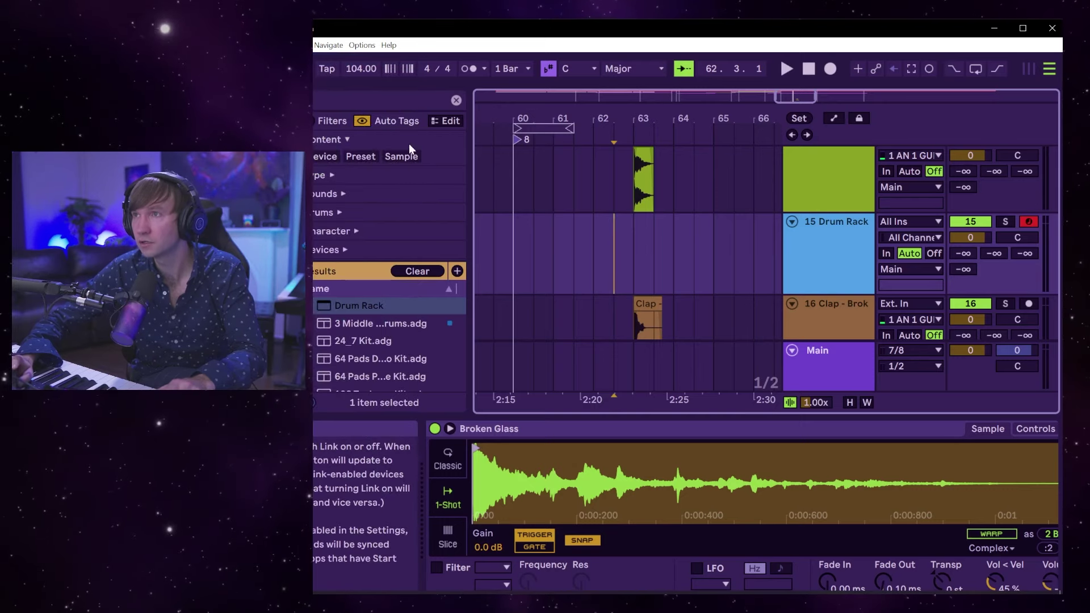
left_click(579, 260)
scroll(591, 272, "down", 2)
scroll(594, 279, "up", 3)
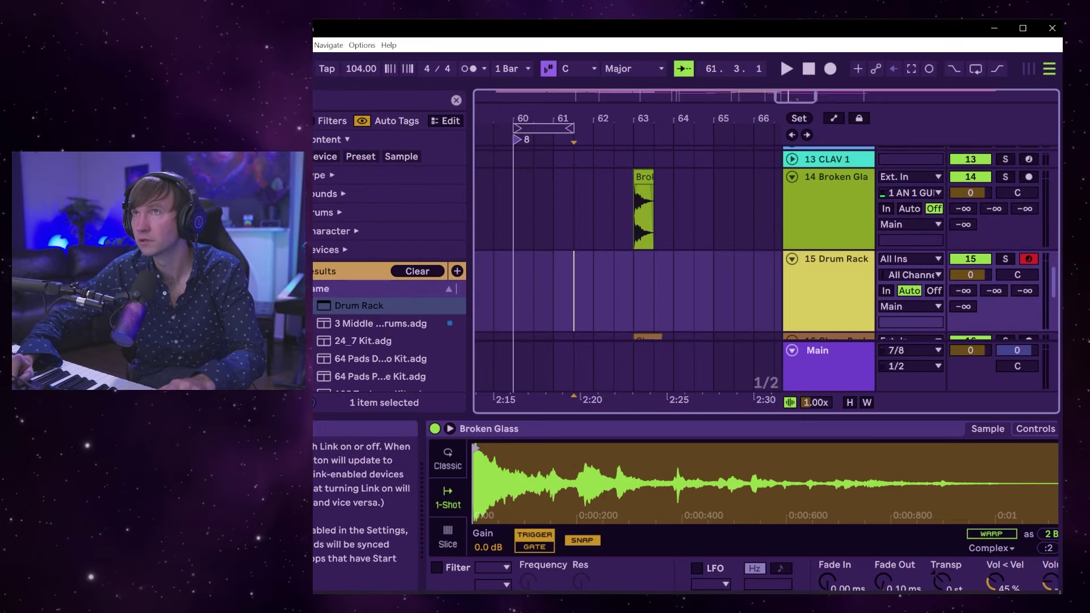
key("alt+e")
left_click(239, 59)
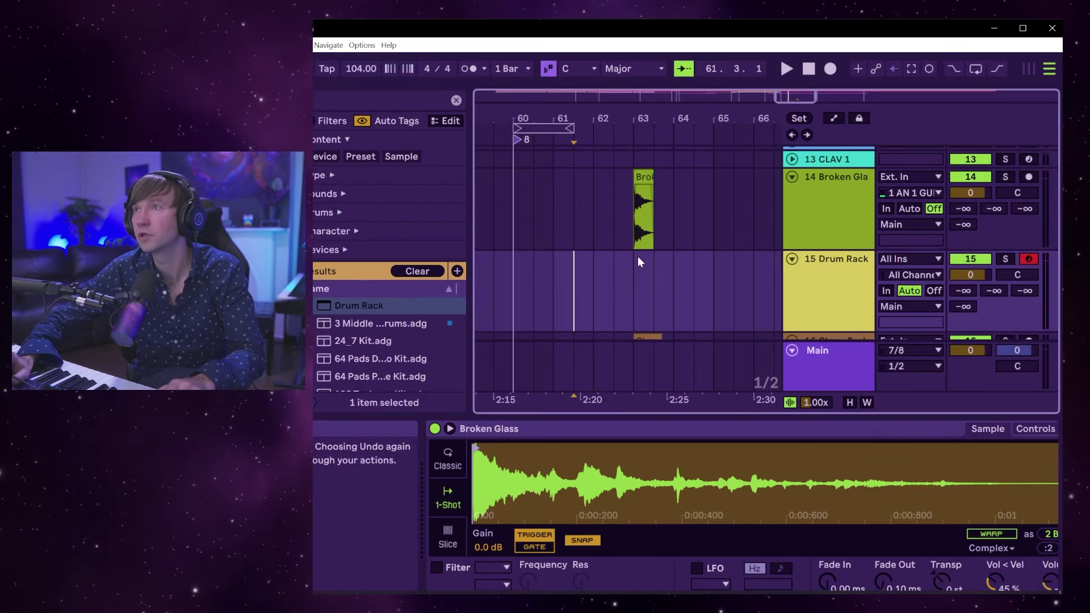
scroll(730, 279, "down", 2)
scroll(730, 279, "up", 2)
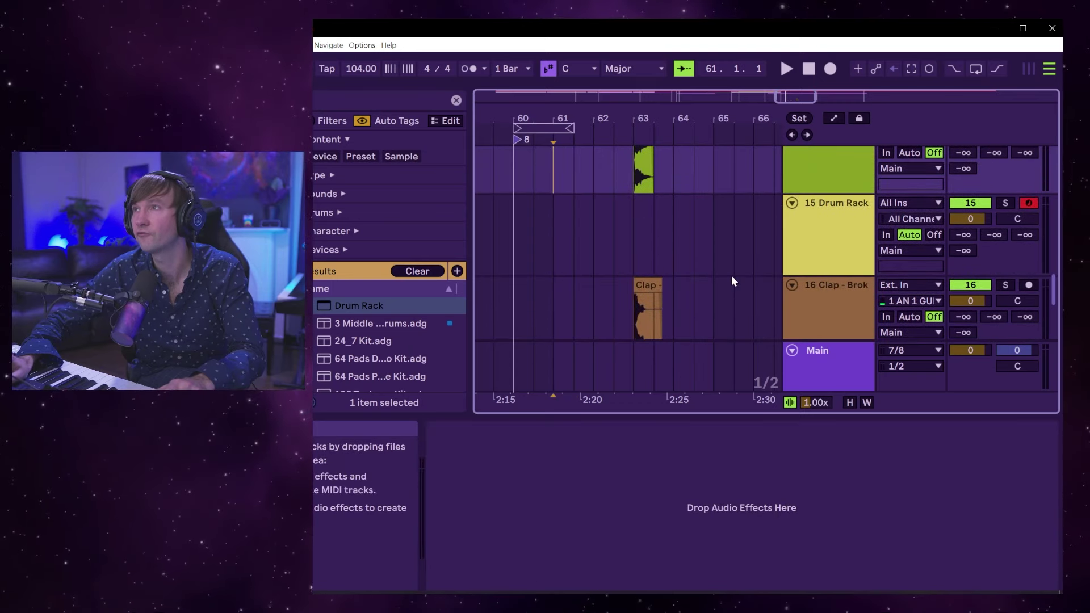
Try Slice mode on the Broken Glass sampler, undo it back to 1-Shot, and show the empty pad grid.
left_click(812, 237)
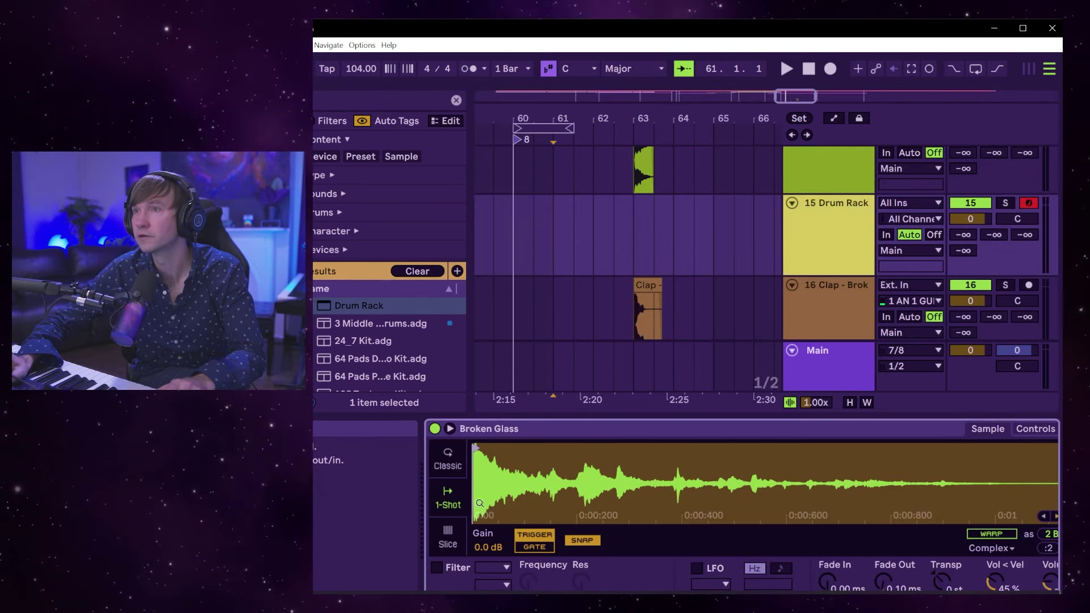
left_click(452, 540)
left_click(829, 234)
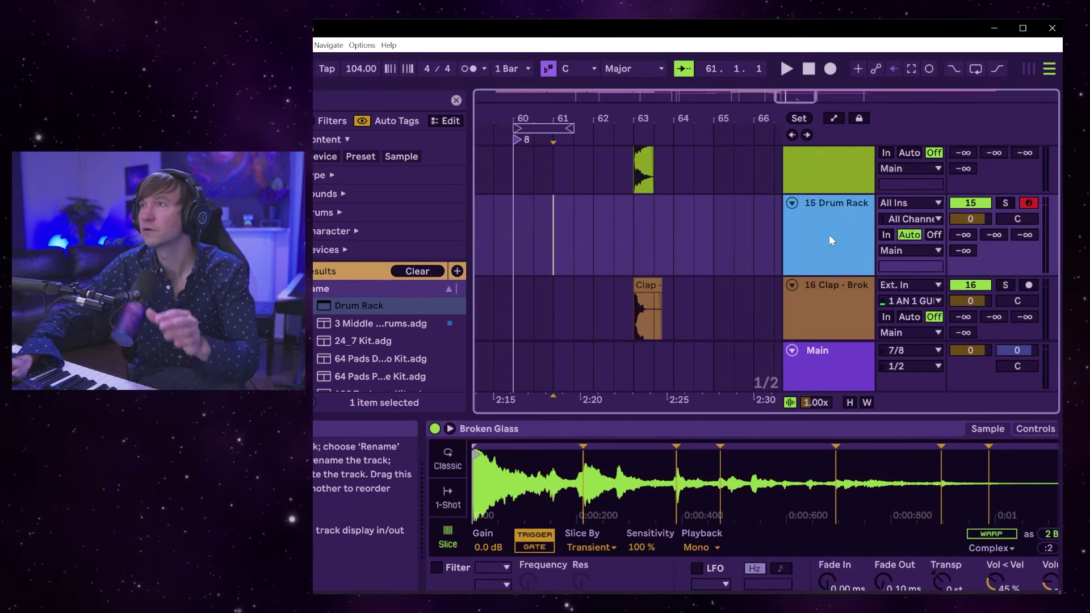
left_click(221, 45)
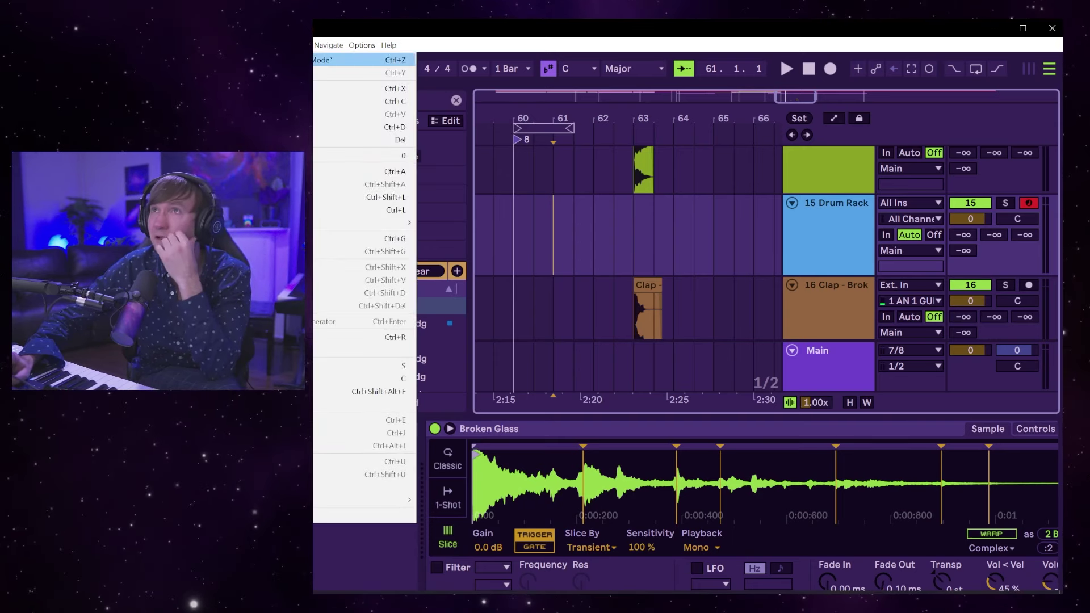
left_click(312, 64)
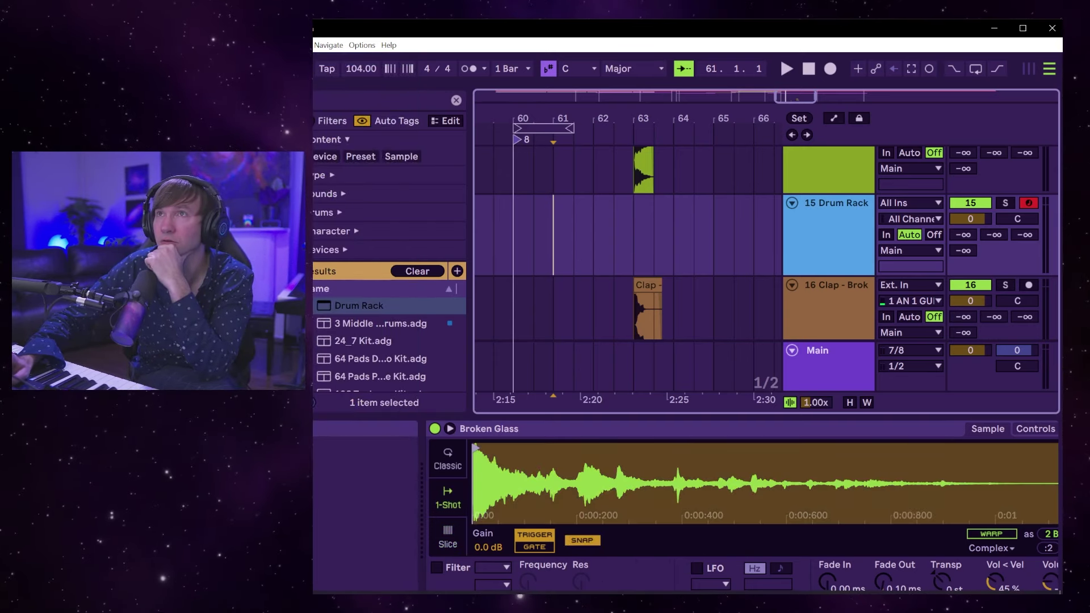
left_click(219, 45)
left_click(310, 60)
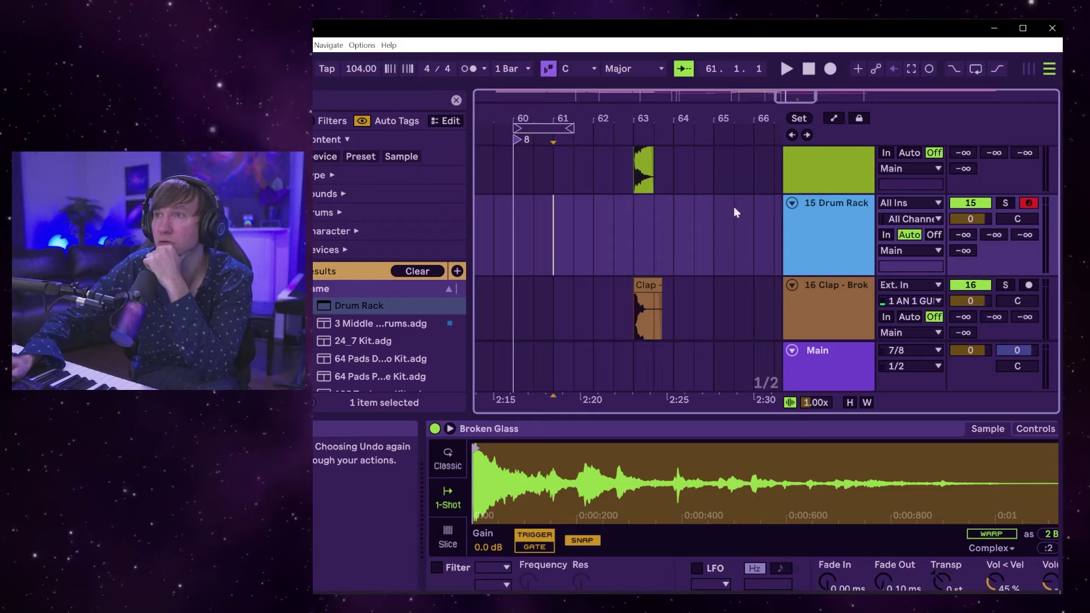
left_click(826, 237)
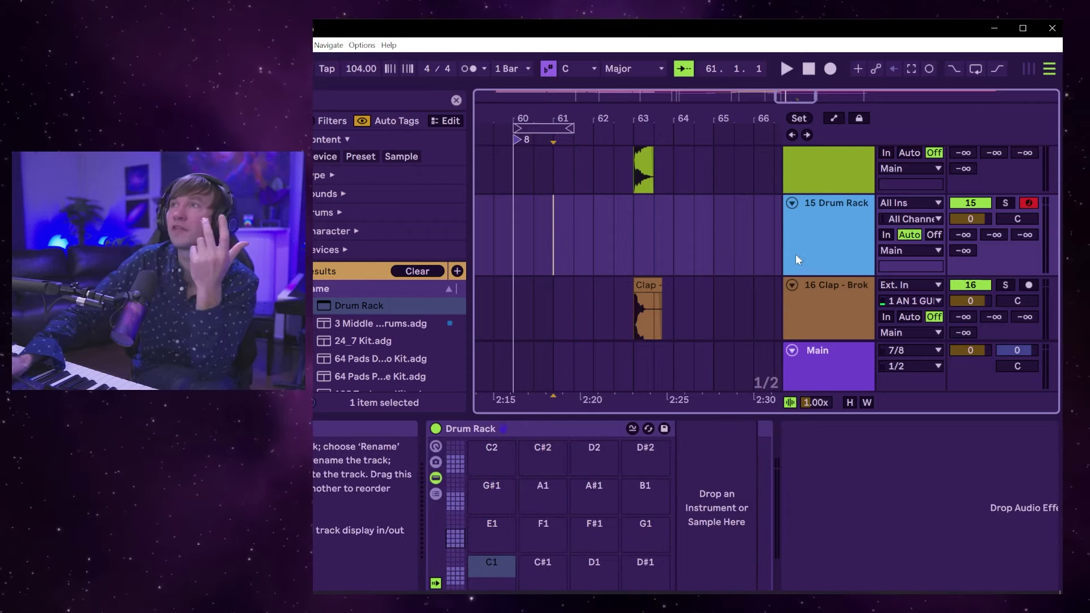
Load the 04_Kick clip onto Drum Rack pad C1.
scroll(732, 253, "up", 2)
scroll(733, 257, "down", 1)
scroll(733, 256, "up", 2)
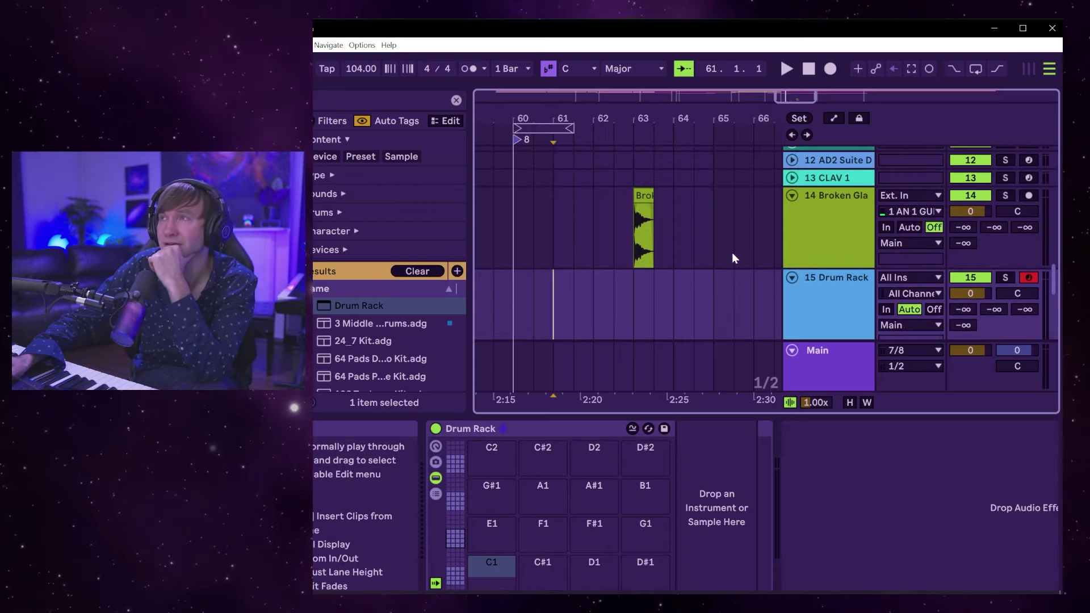
scroll(732, 252, "down", 3)
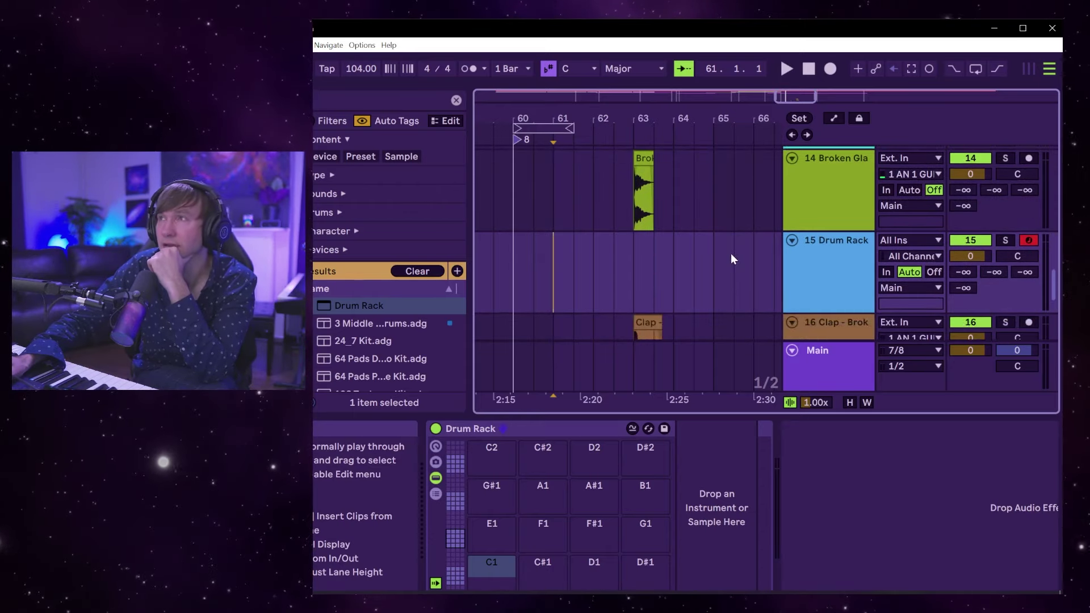
scroll(719, 277, "down", 3)
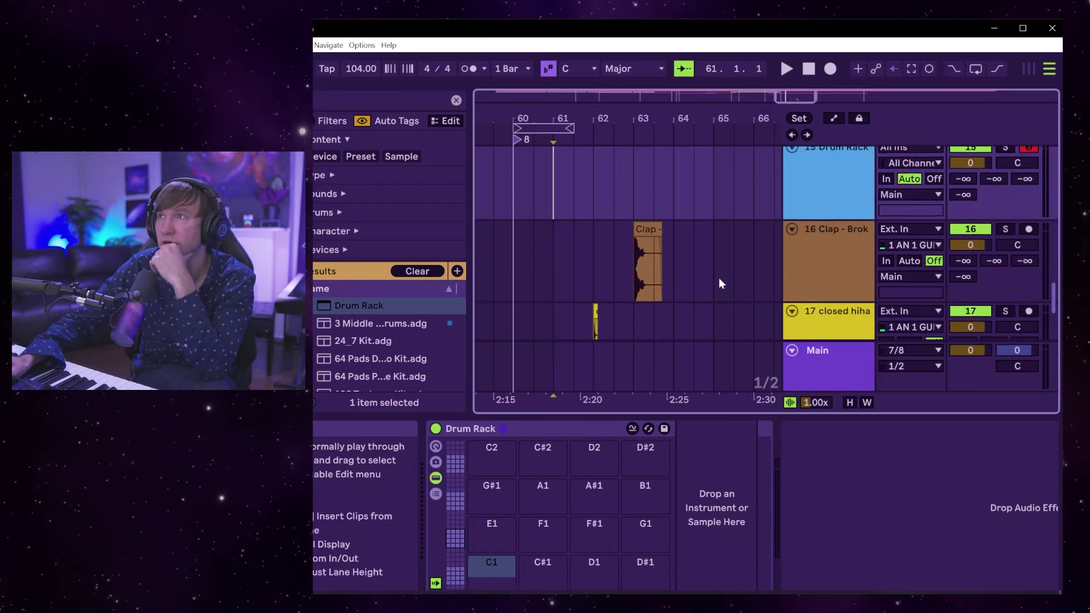
scroll(713, 287, "up", 1)
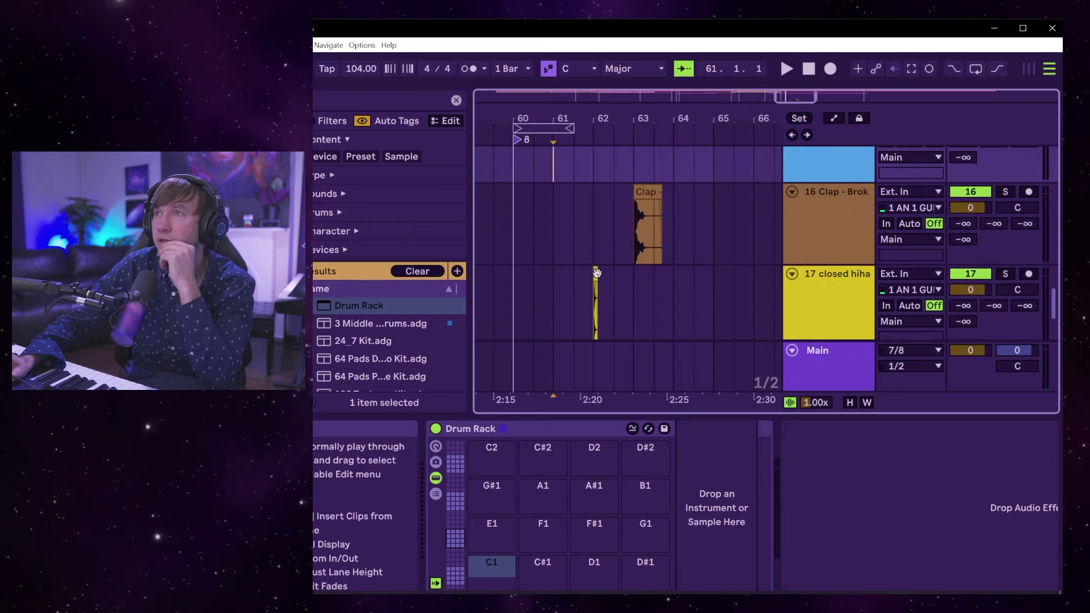
scroll(608, 275, "down", 1)
left_click(558, 273)
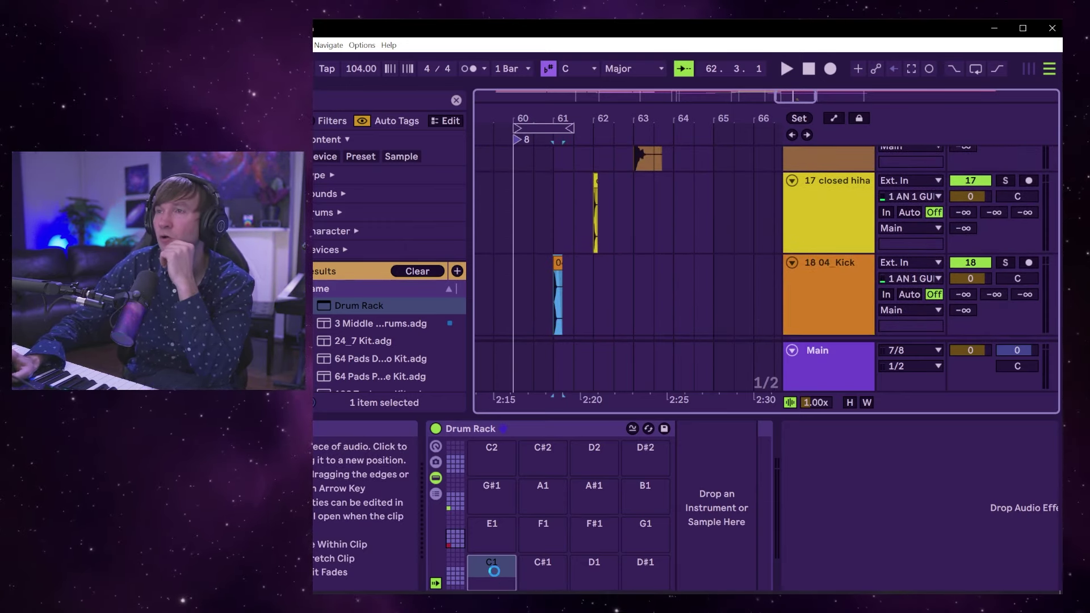
left_click_drag(494, 570, 494, 571)
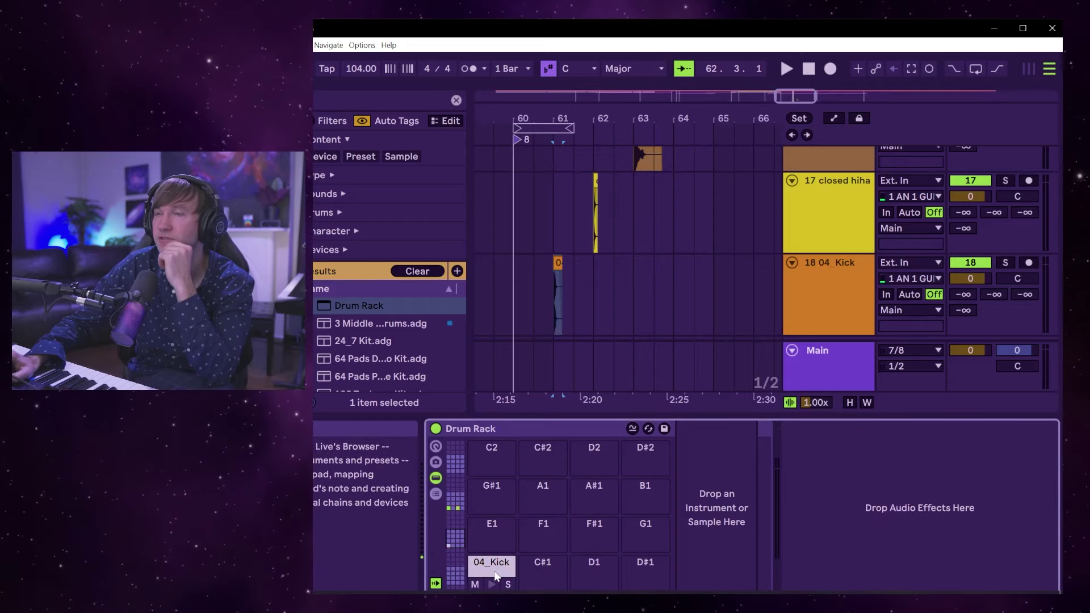
Load the closed hihat and Broken Glass clips onto pads F1 and D1.
left_click(596, 180)
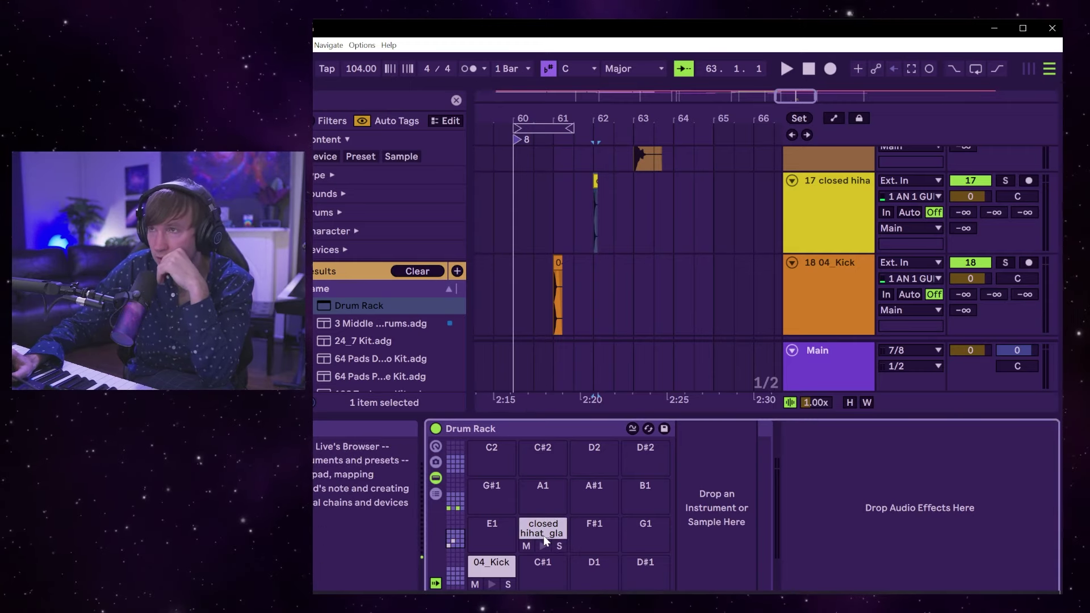
scroll(755, 279, "up", 1)
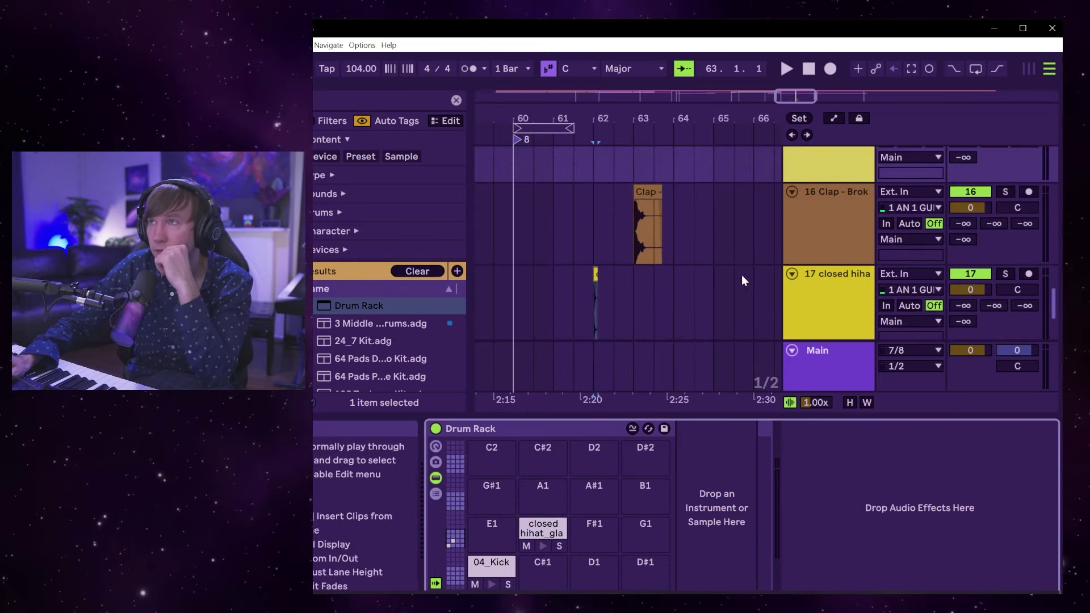
scroll(726, 276, "up", 1)
scroll(710, 286, "up", 2)
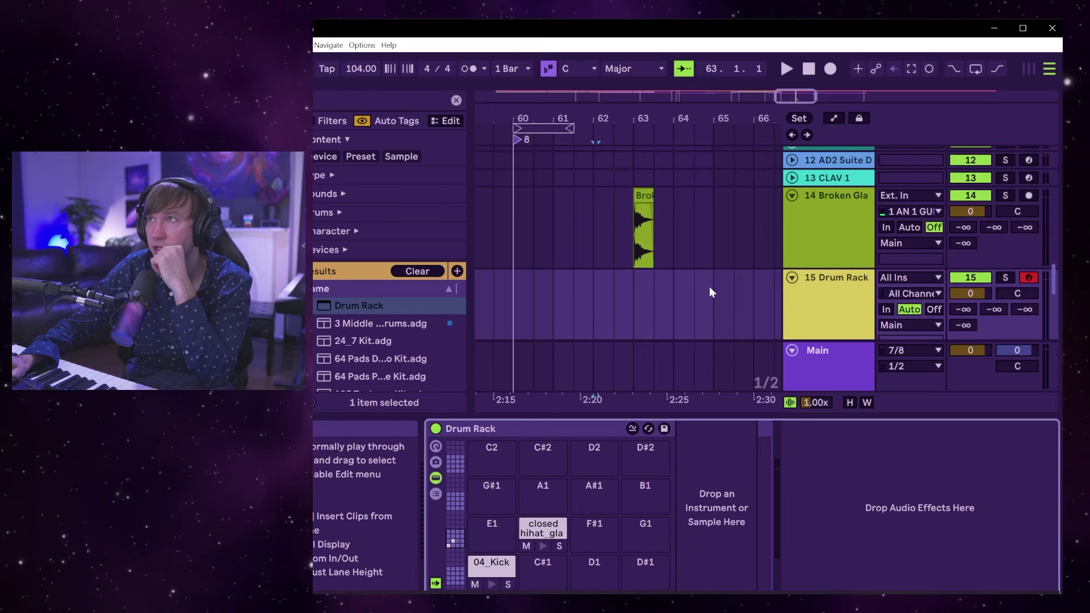
left_click_drag(640, 176, 598, 573)
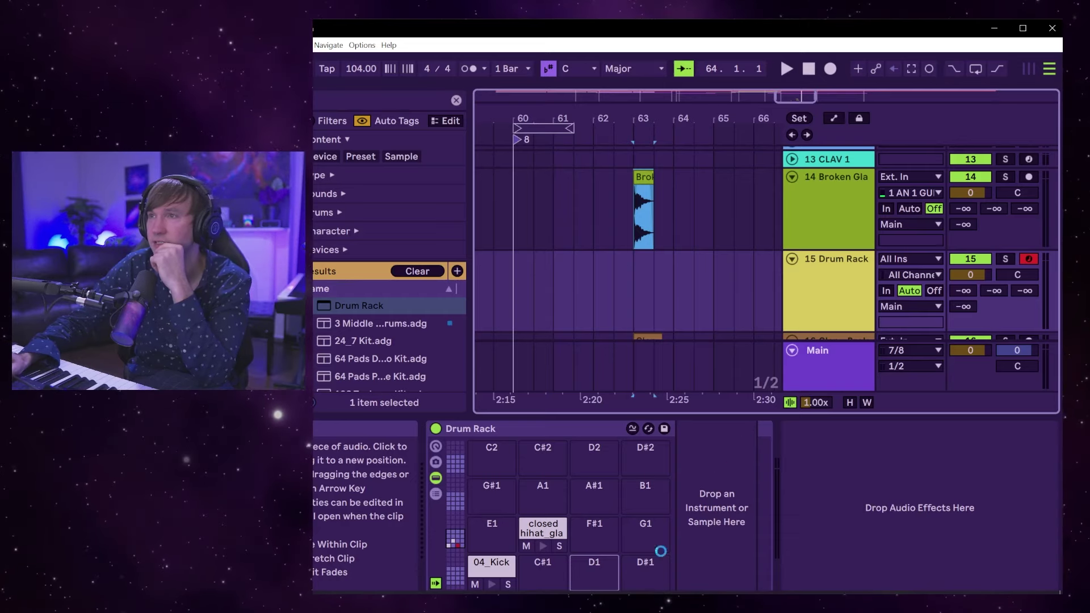
left_click_drag(598, 573, 594, 571)
Load Clap - Broken Glass onto pad E1 and arm the Drum Rack track for recording.
scroll(701, 296, "down", 1)
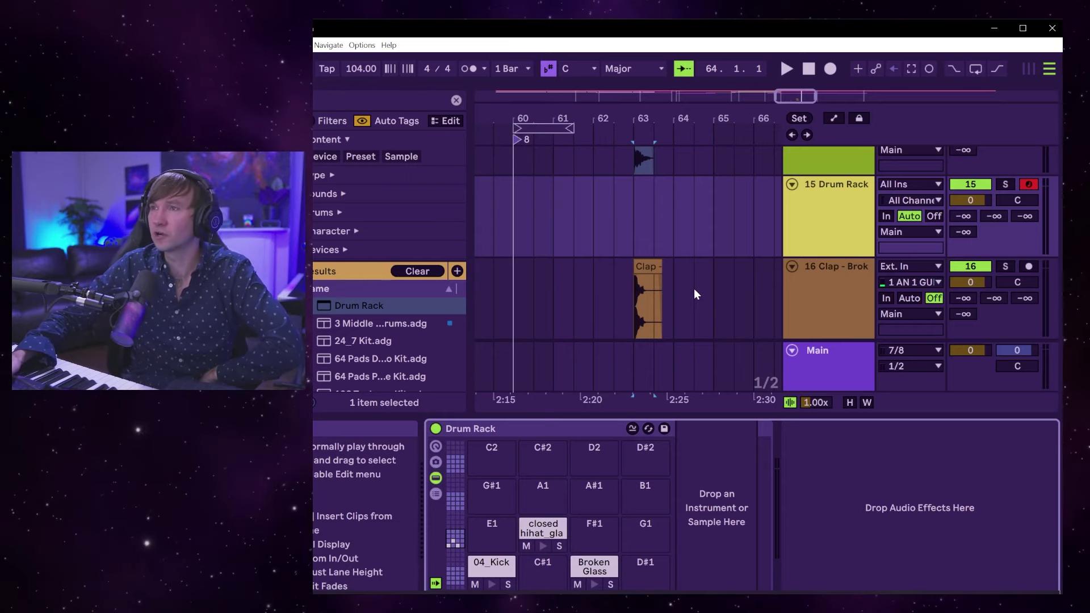
scroll(694, 288, "down", 1)
scroll(694, 288, "up", 1)
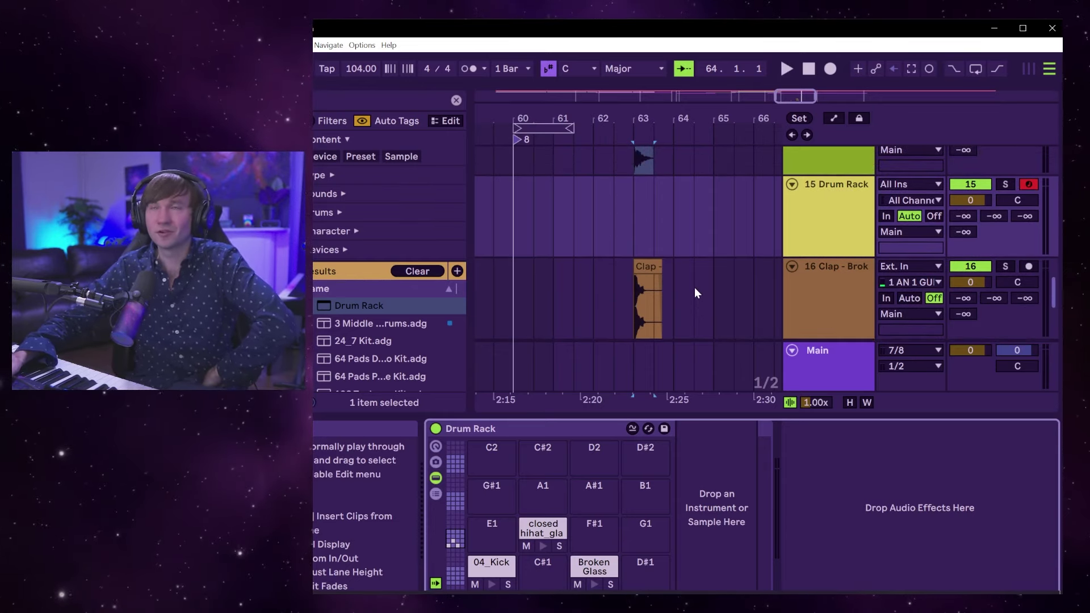
scroll(694, 288, "down", 1)
scroll(695, 293, "up", 1)
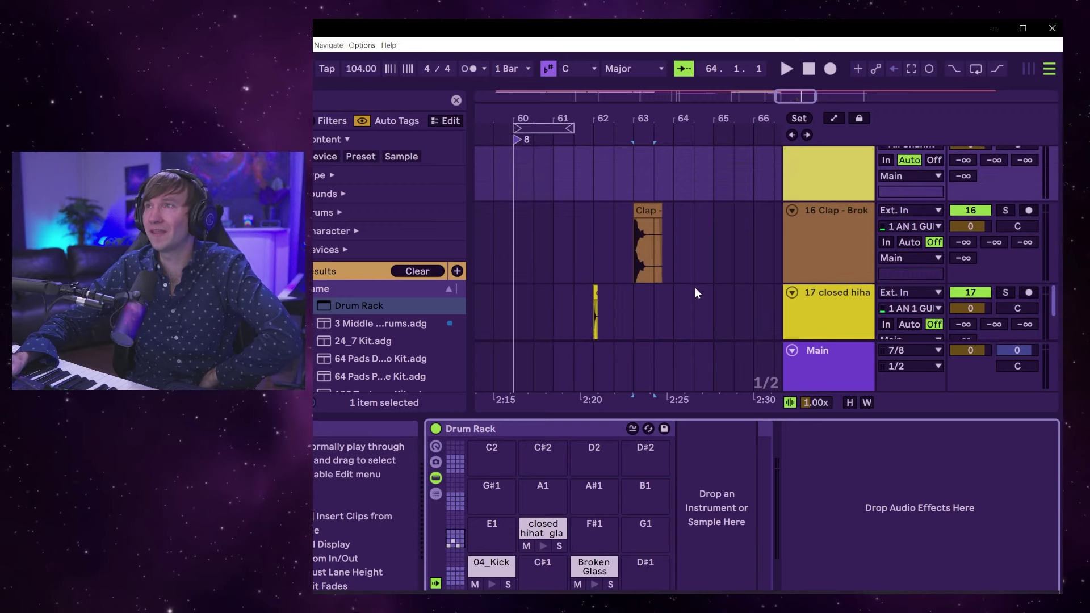
scroll(696, 304, "up", 3)
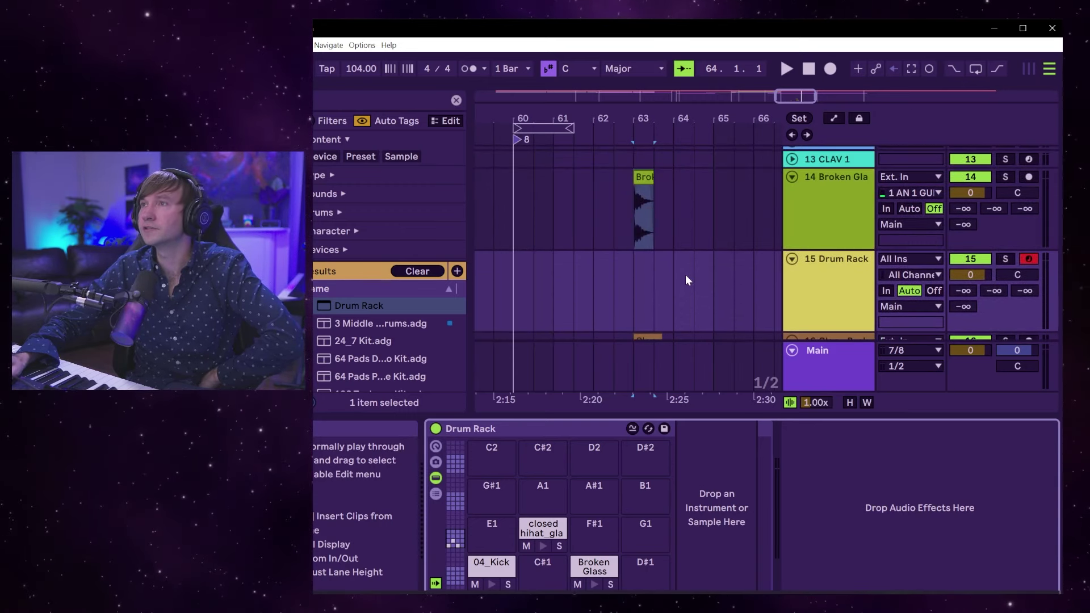
scroll(686, 274, "down", 4)
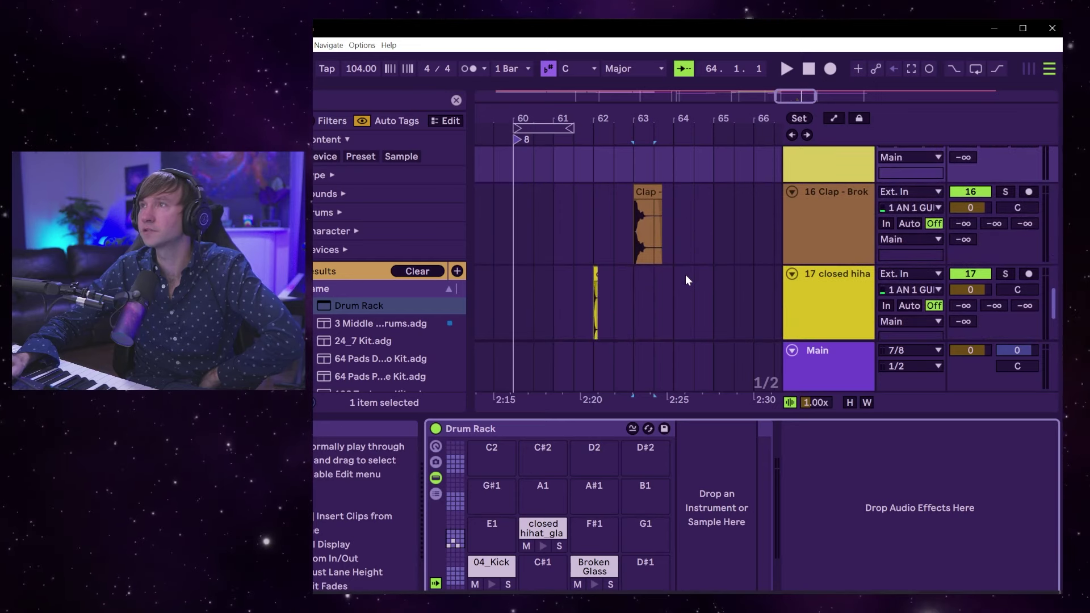
scroll(686, 274, "up", 1)
left_click(653, 219)
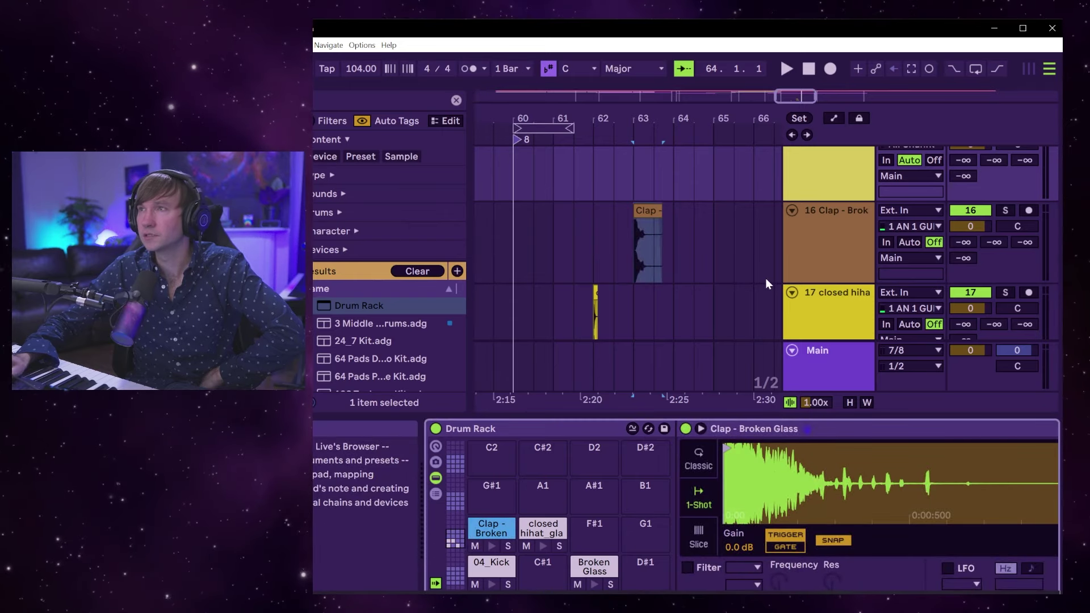
scroll(1015, 211, "up", 3)
left_click(1028, 222)
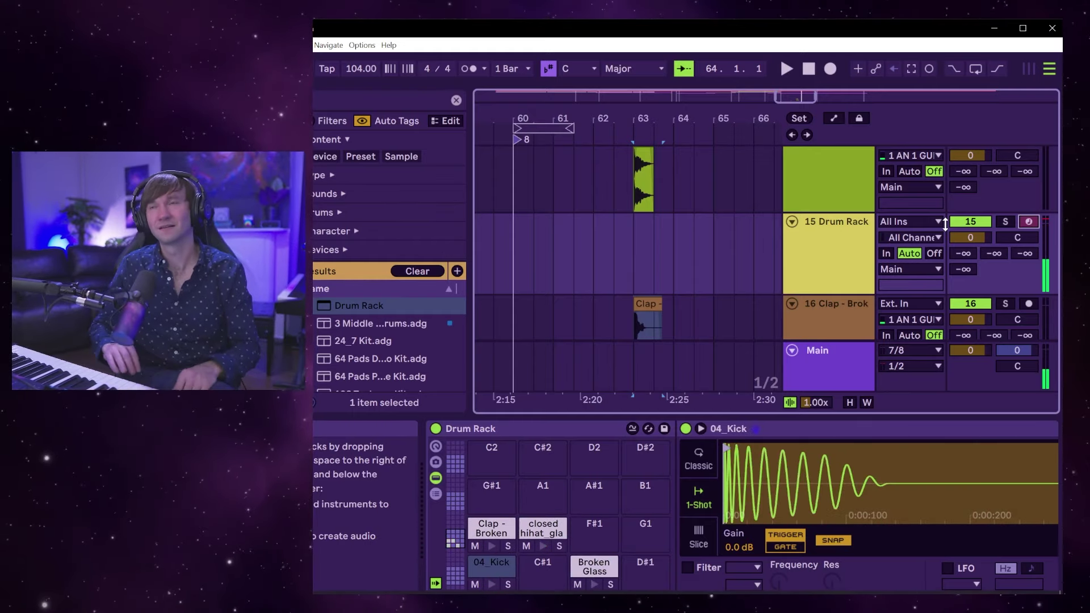
Audition the Ren reference clip from around bars 60–63, then stop playback.
scroll(673, 192, "up", 10)
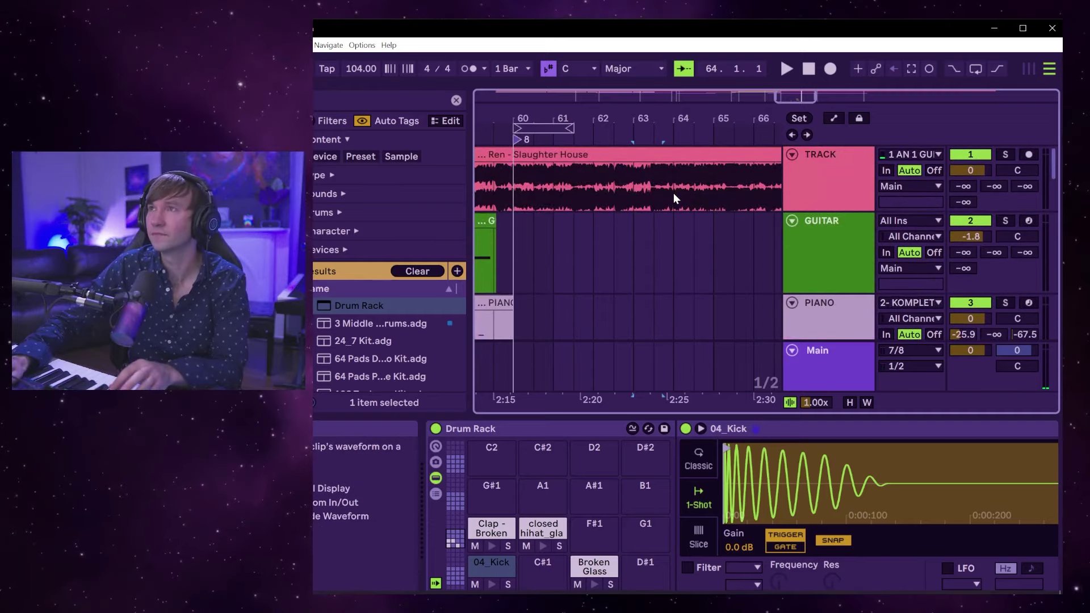
scroll(625, 227, "down", 4)
scroll(624, 236, "up", 4)
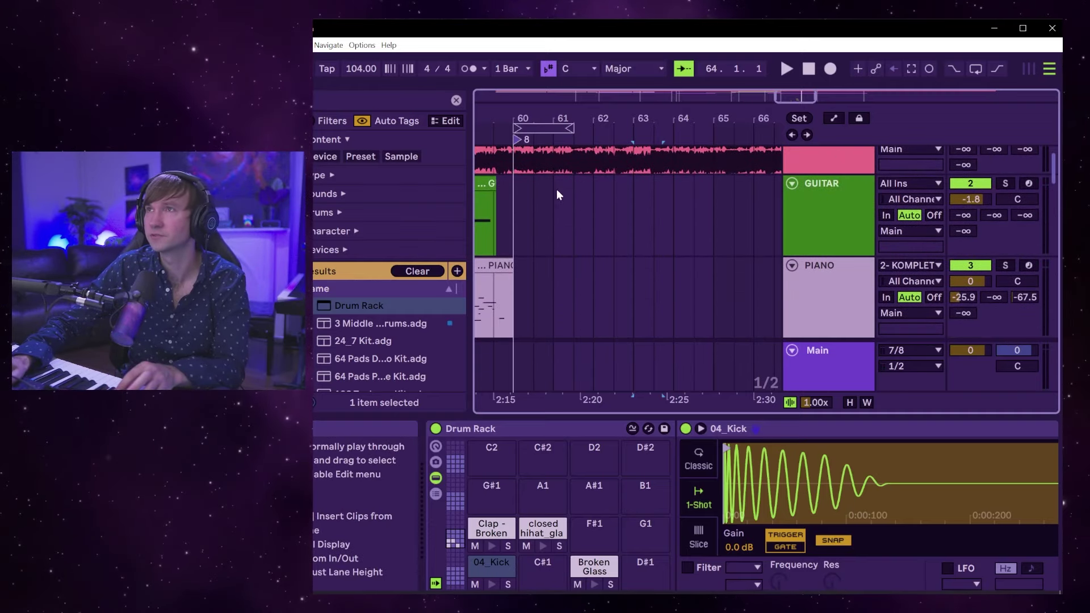
left_click(533, 177)
left_click(533, 175)
key("space")
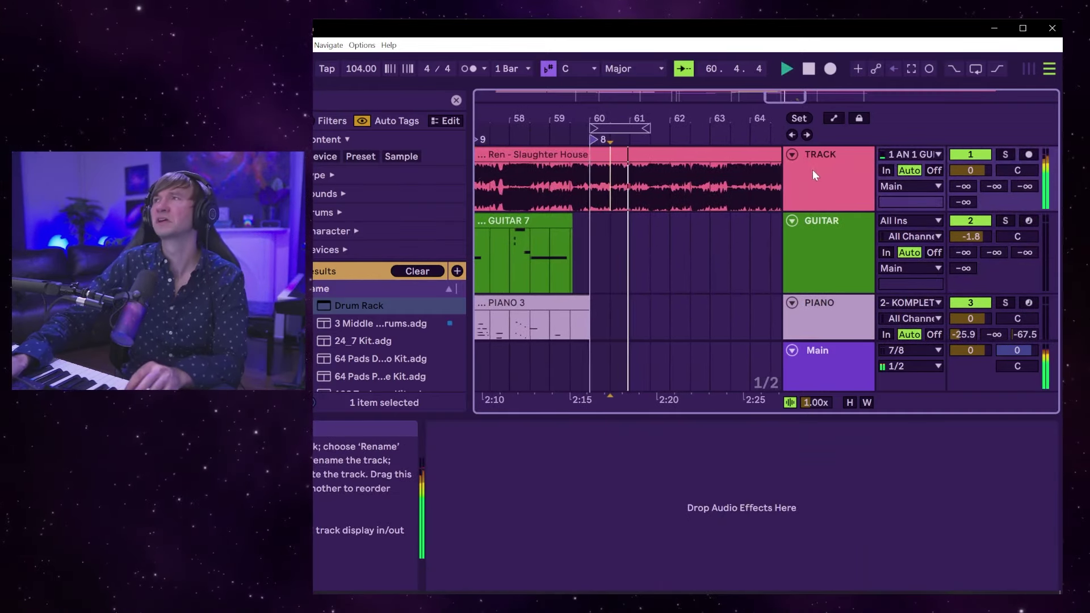
left_click_drag(667, 118, 668, 91)
left_click(675, 188)
key("space")
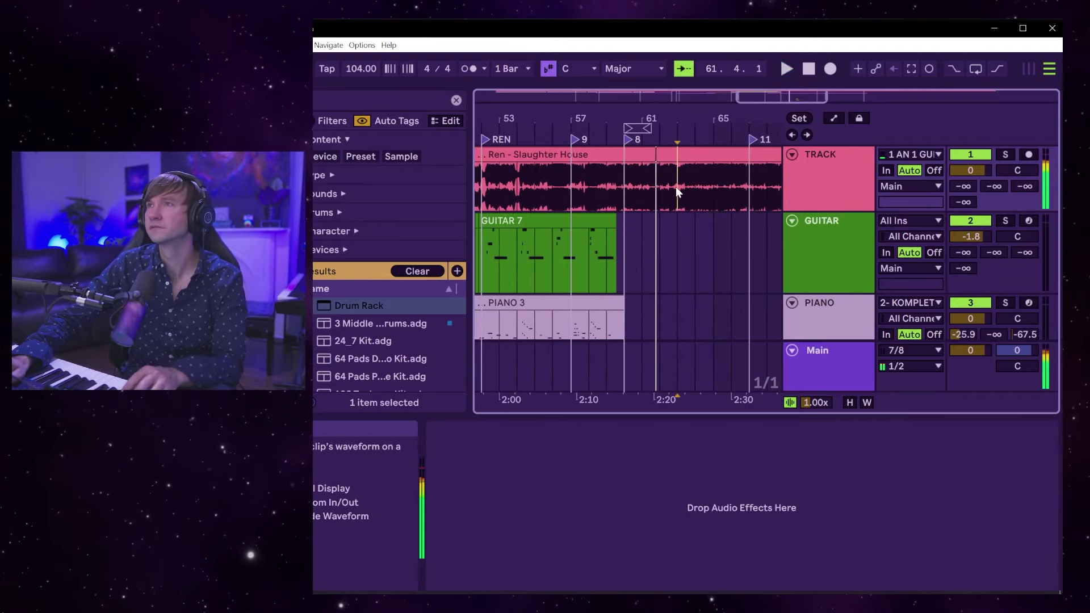
key("space")
left_click(603, 190)
key("space")
Play from bar 61, add locator 12 near bar 65, then stop playback.
scroll(648, 235, "down", 8)
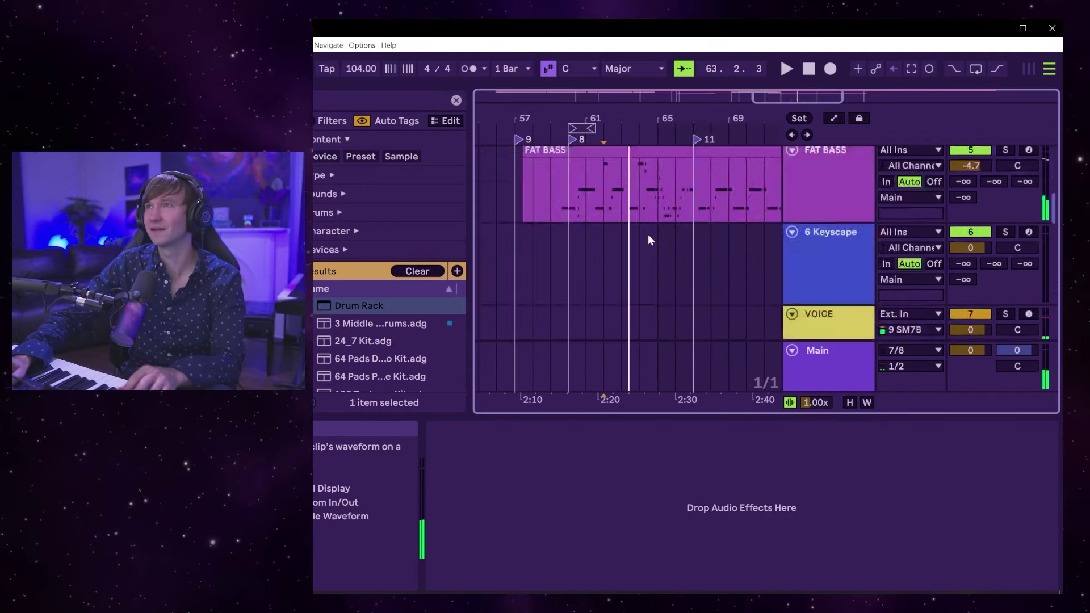
scroll(648, 234, "up", 5)
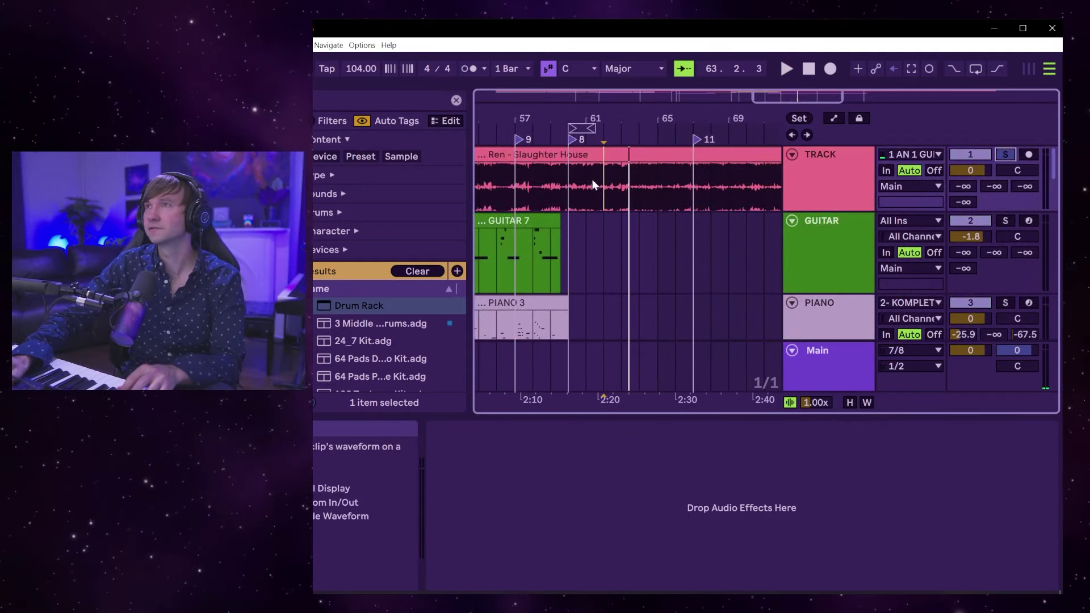
left_click(627, 185)
key("space")
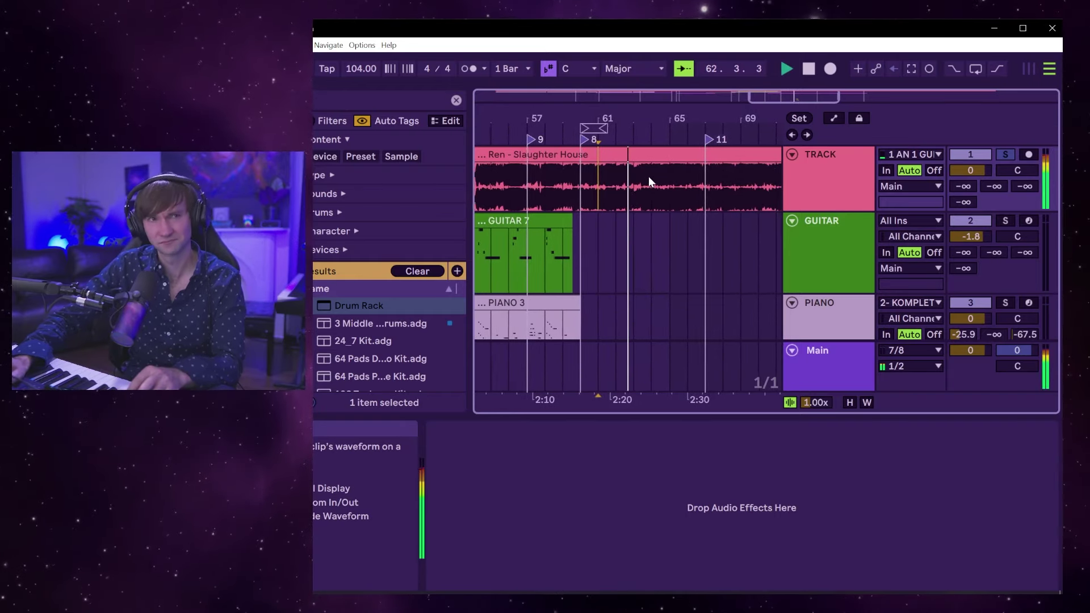
left_click_drag(677, 119, 676, 153)
left_click(600, 183)
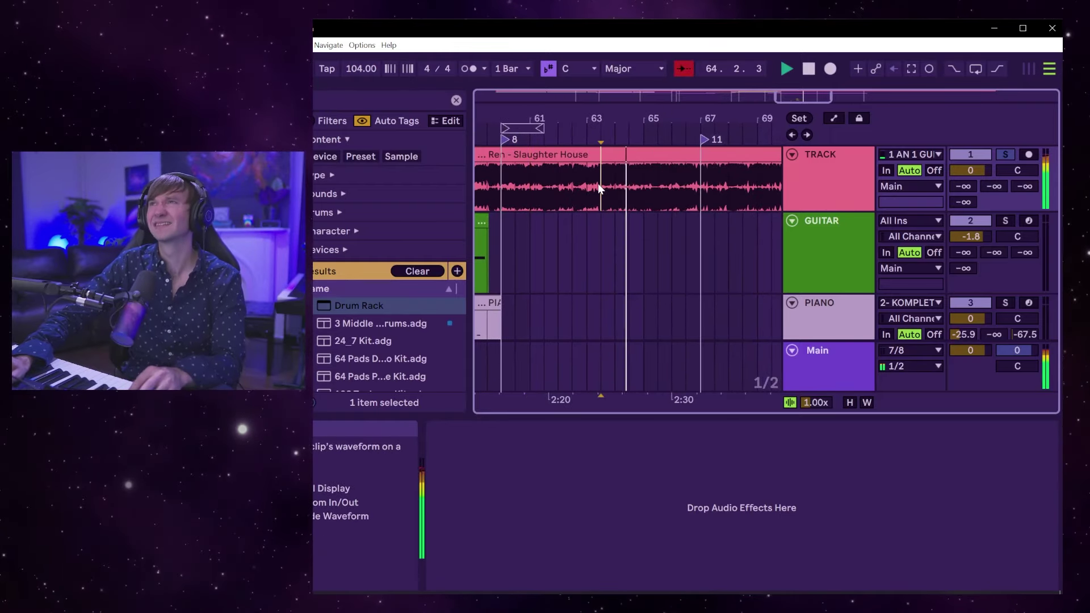
left_click(791, 119)
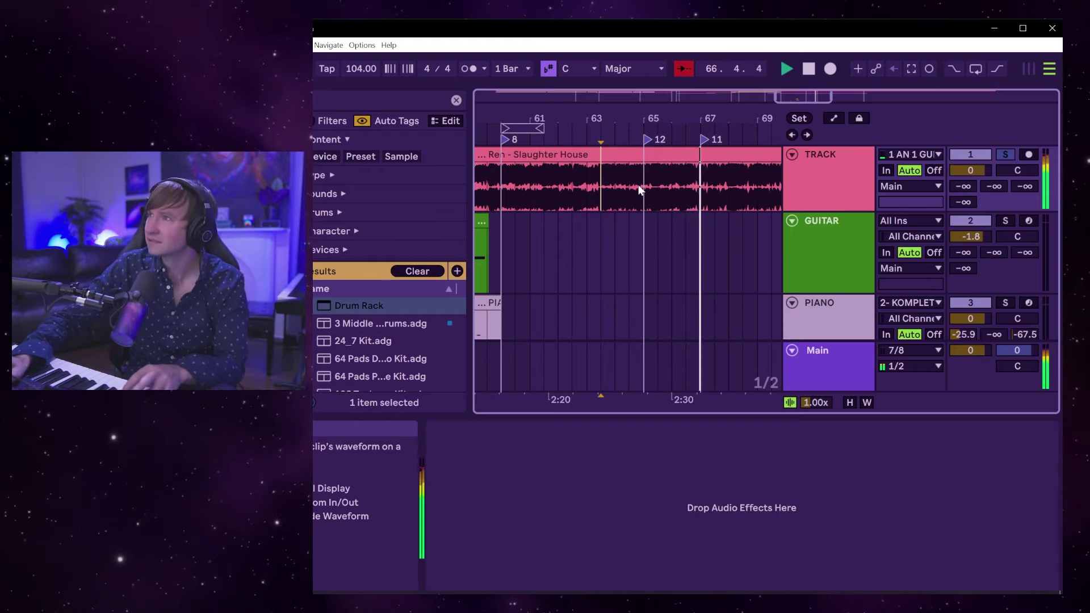
key("space")
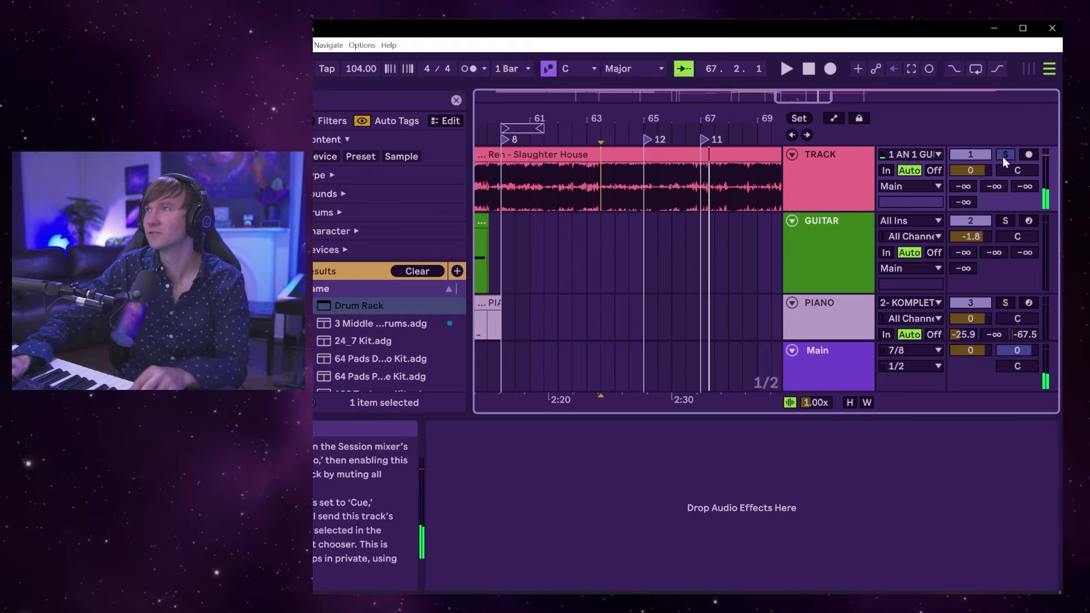
scroll(746, 268, "down", 10)
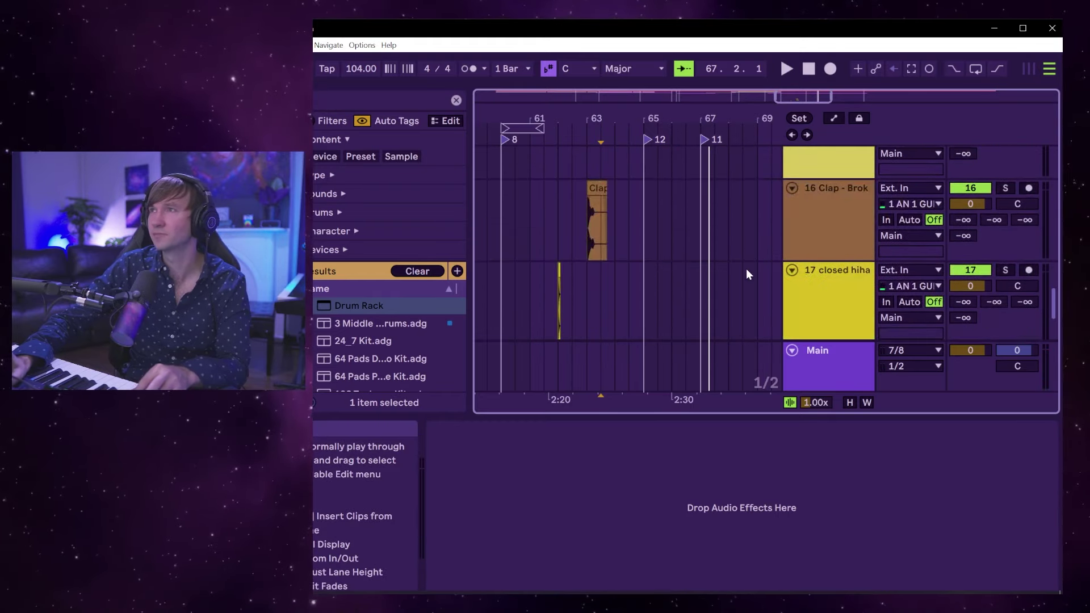
left_click(435, 182)
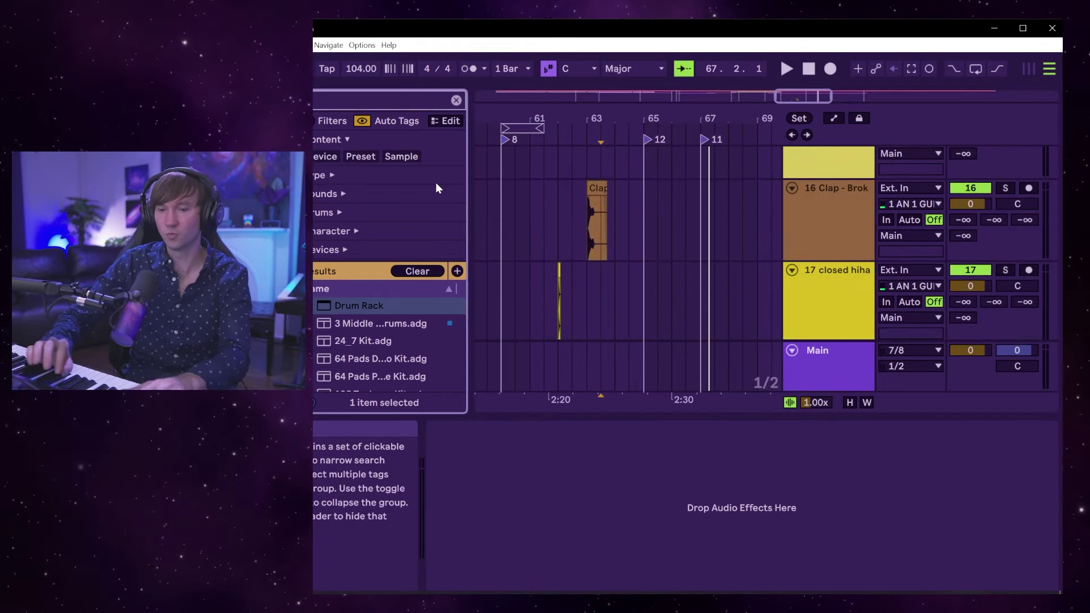
Search the browser for '808 snare' and audition results, settling on Snare 808 Reverb Mid.
type("808 snare")
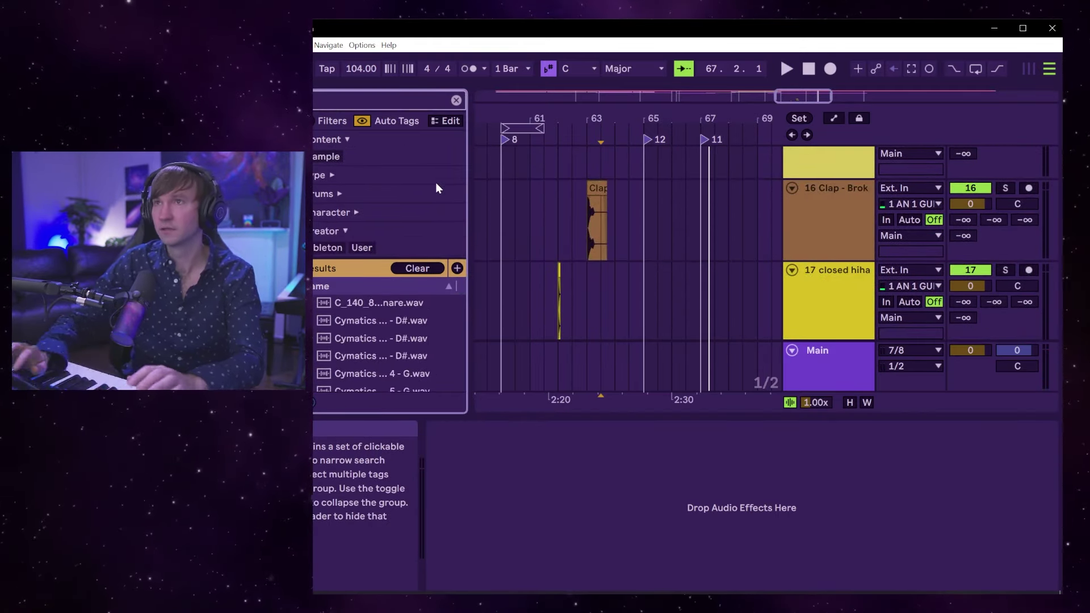
left_click(407, 340)
scroll(407, 342, "down", 5)
left_click(409, 339)
left_click(415, 368)
scroll(415, 364, "down", 3)
left_click(417, 362)
scroll(412, 375, "down", 3)
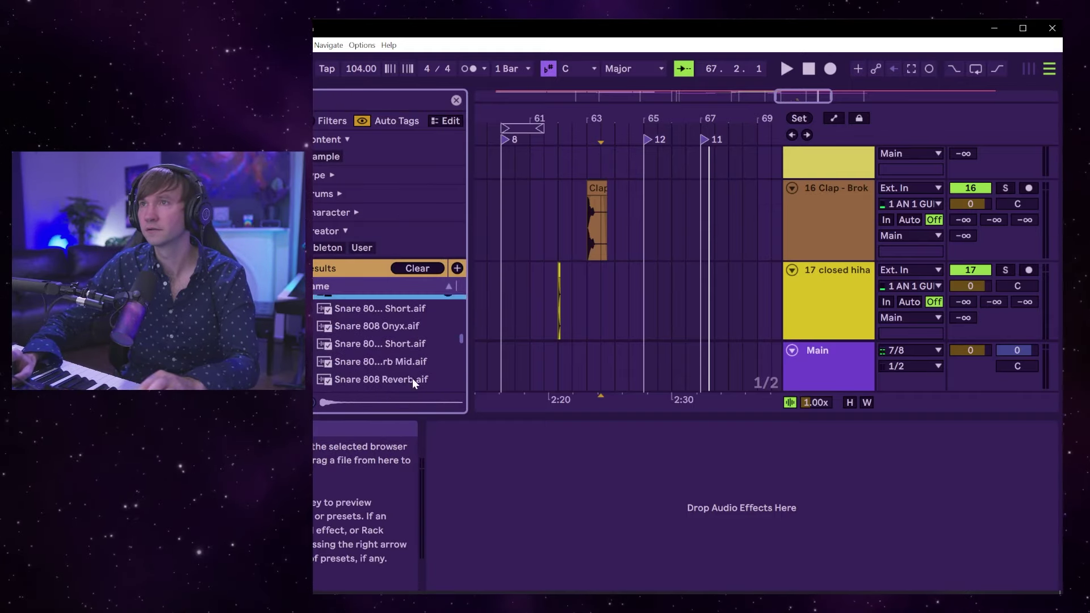
left_click(428, 355)
scroll(424, 359, "down", 1)
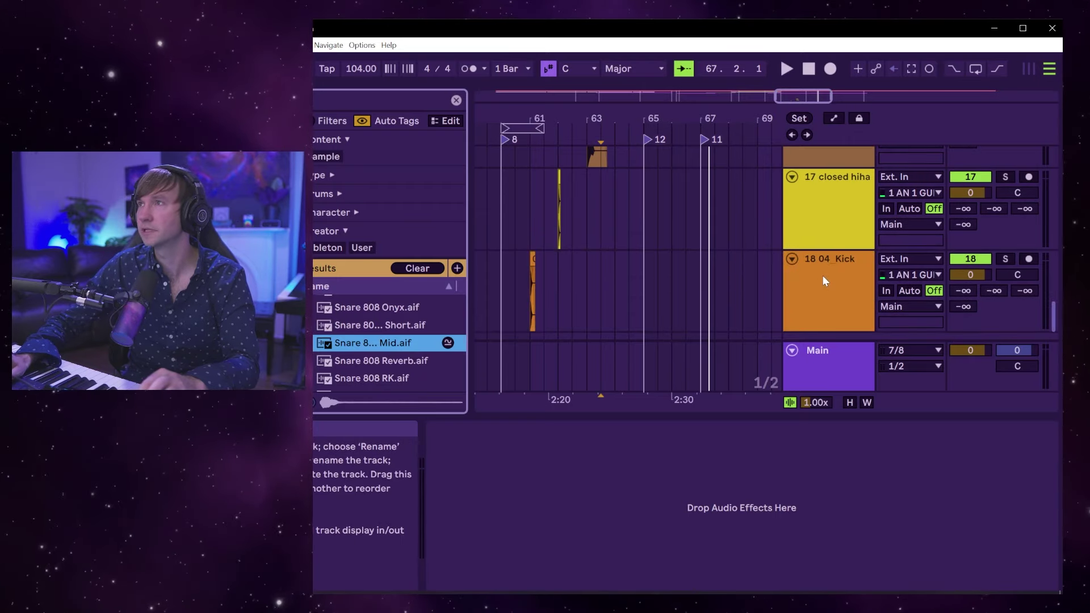
scroll(823, 275, "up", 4)
Load Snare 808 Reverb Mid onto the empty C#1 Drum Rack pad and play to hear it.
left_click(821, 215)
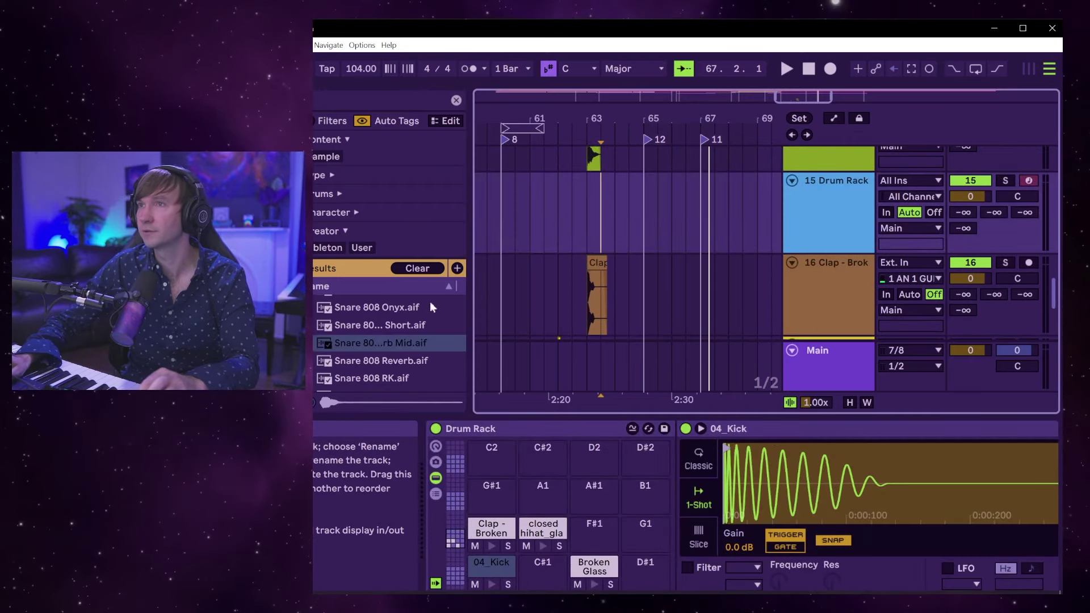
left_click_drag(382, 343, 562, 565)
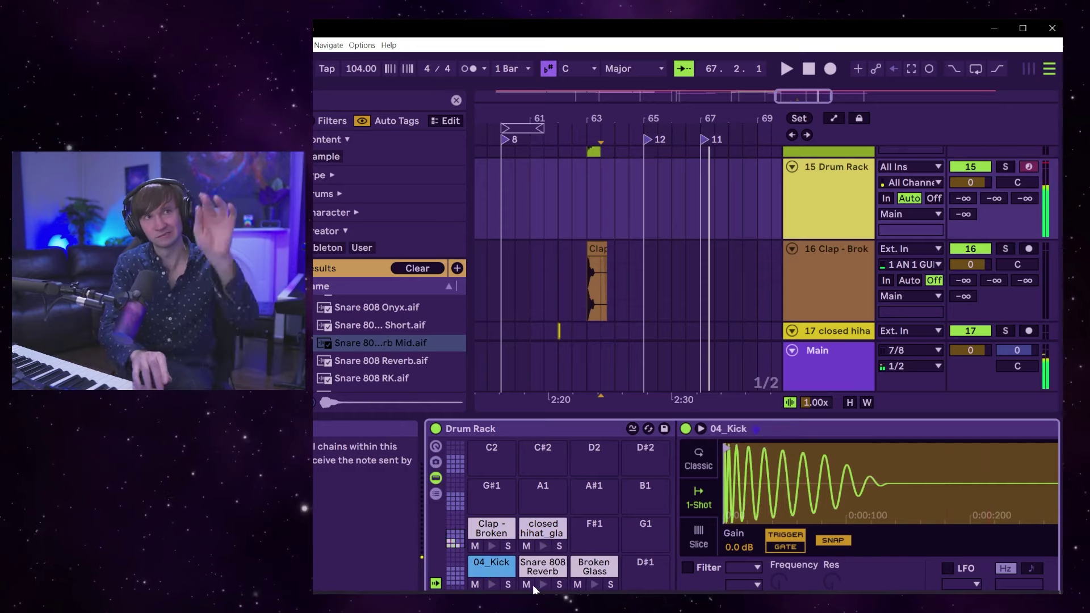
key("space")
key("space")
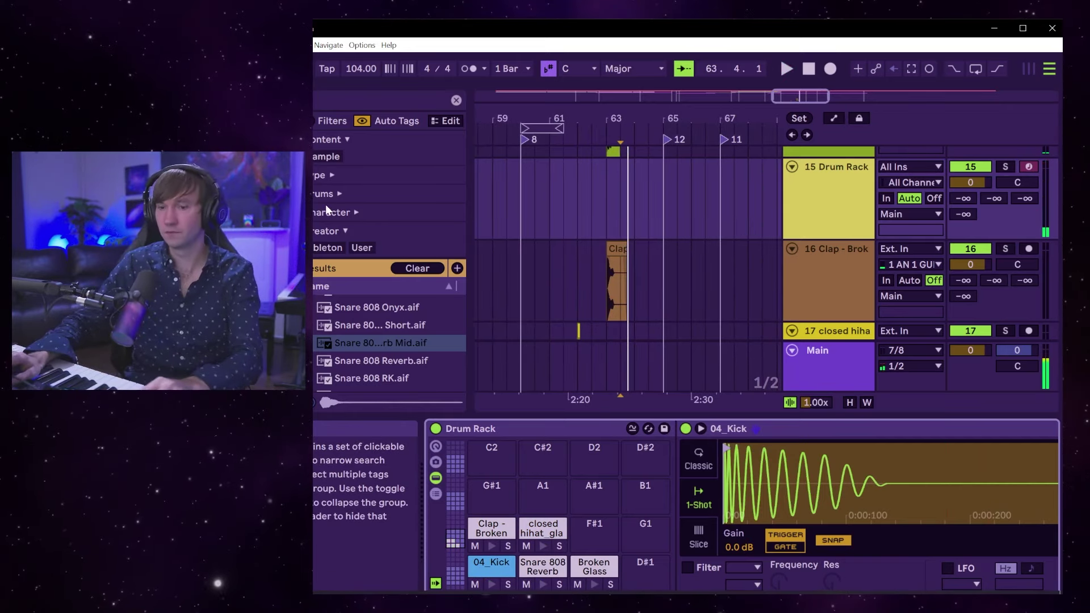
left_click(325, 205)
Search for '808 tom' and load Tom 808 Hi 2 onto pad G1.
type("808 tom")
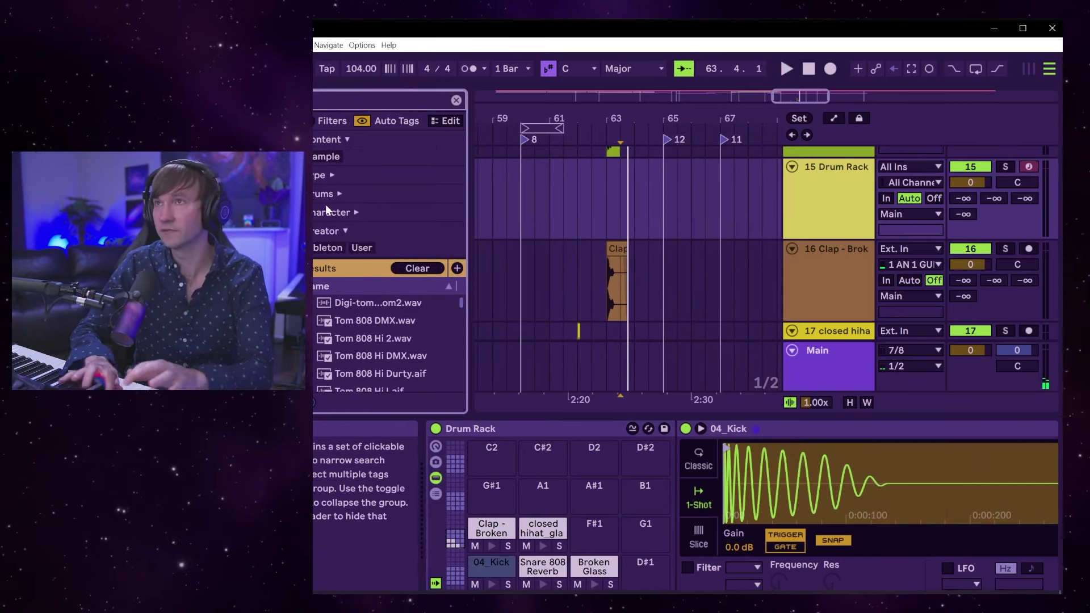
left_click(413, 339)
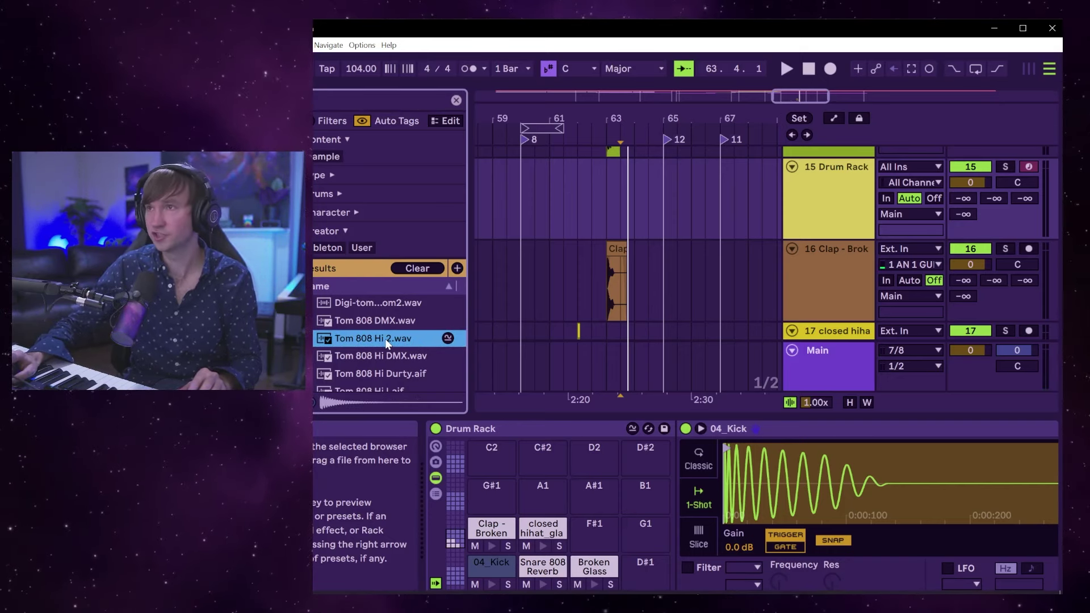
left_click_drag(372, 339, 575, 451)
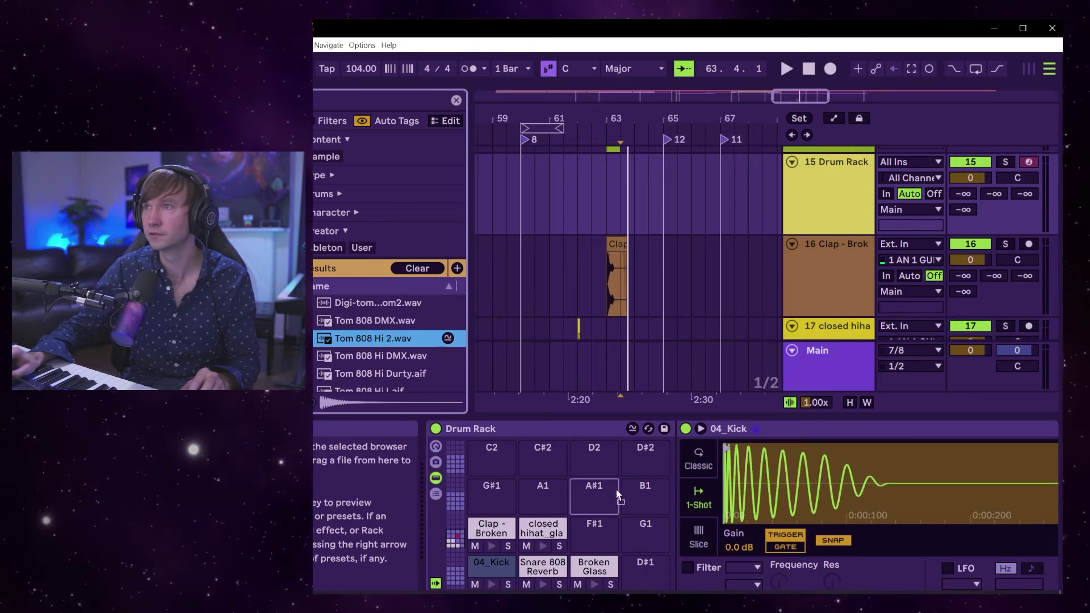
left_click_drag(618, 497, 648, 535)
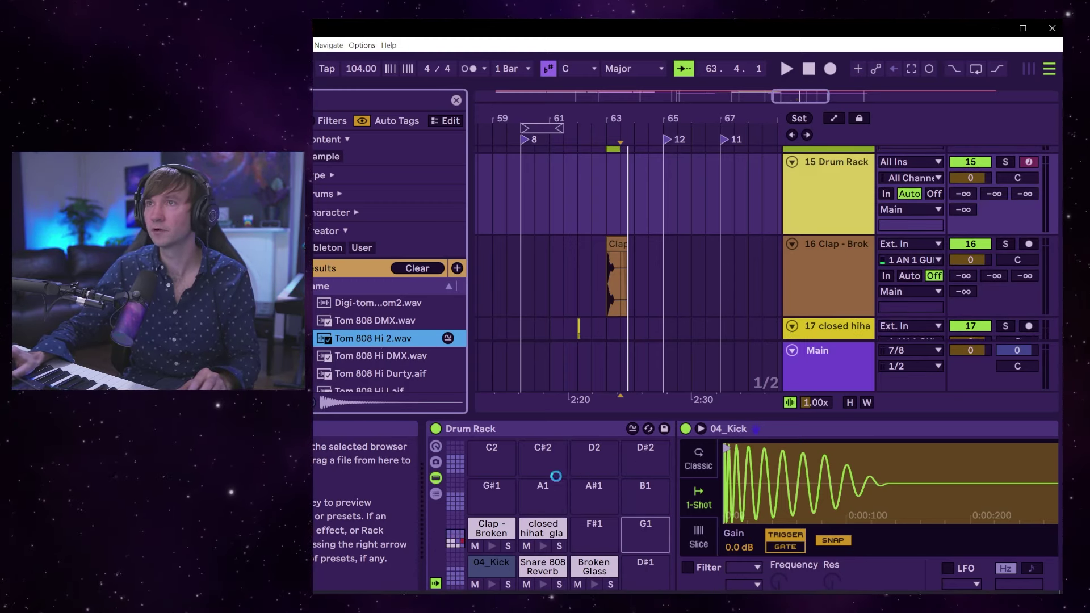
Audition the low toms and load Tom 808 Low 2 onto pad A1.
scroll(416, 352, "down", 3)
left_click(412, 366)
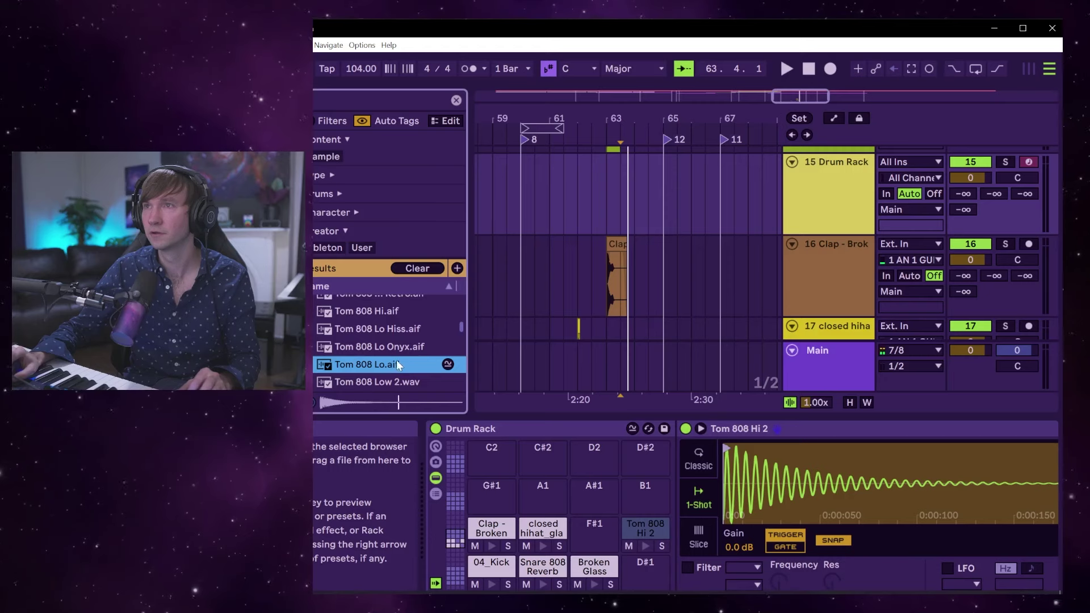
left_click(389, 382)
left_click_drag(393, 385, 620, 472)
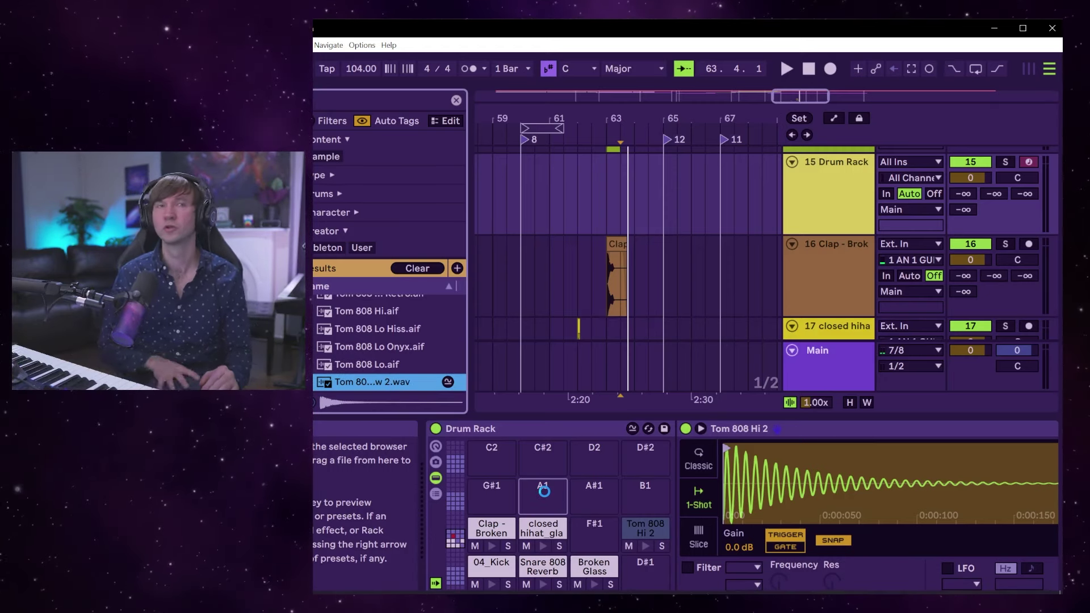
left_click_drag(544, 492, 544, 492)
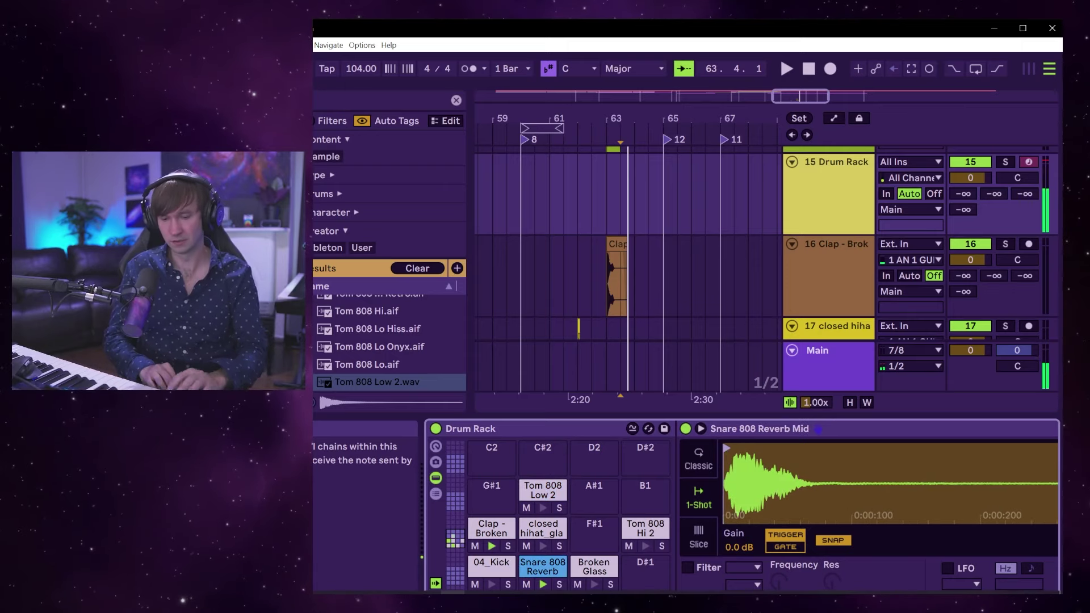
Solo the Ren reference track, play it, then unsolo it.
scroll(649, 241, "up", 10)
scroll(713, 181, "up", 5)
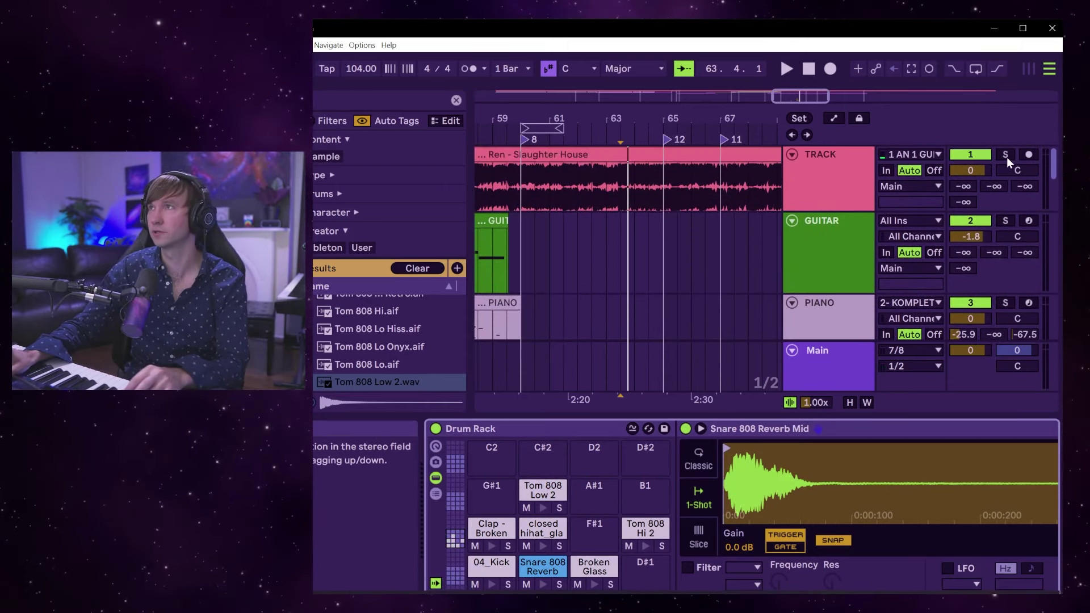
left_click(1006, 155)
key("space")
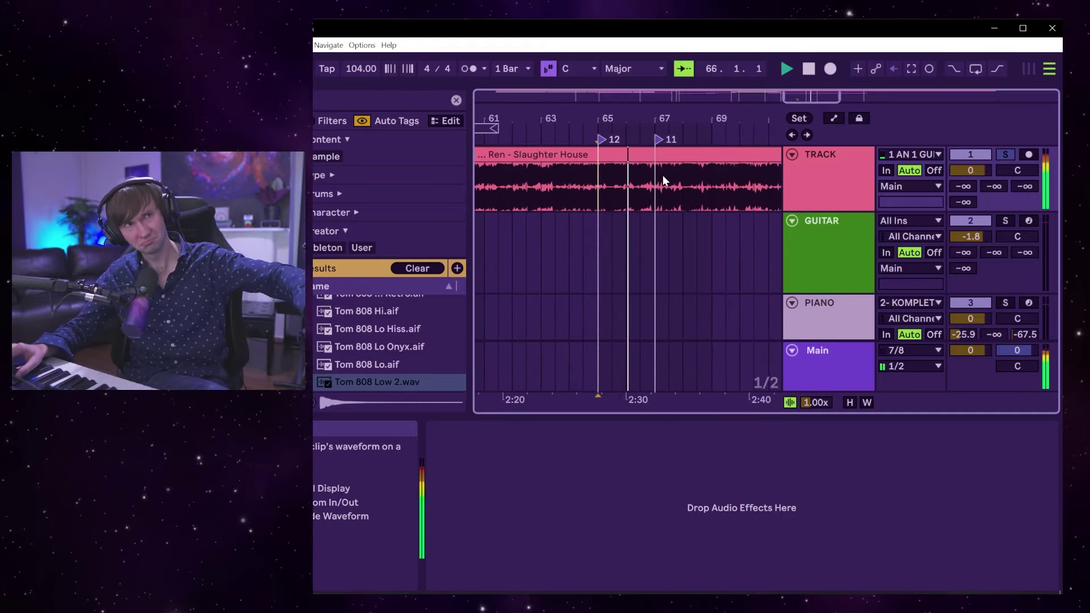
left_click(1006, 155)
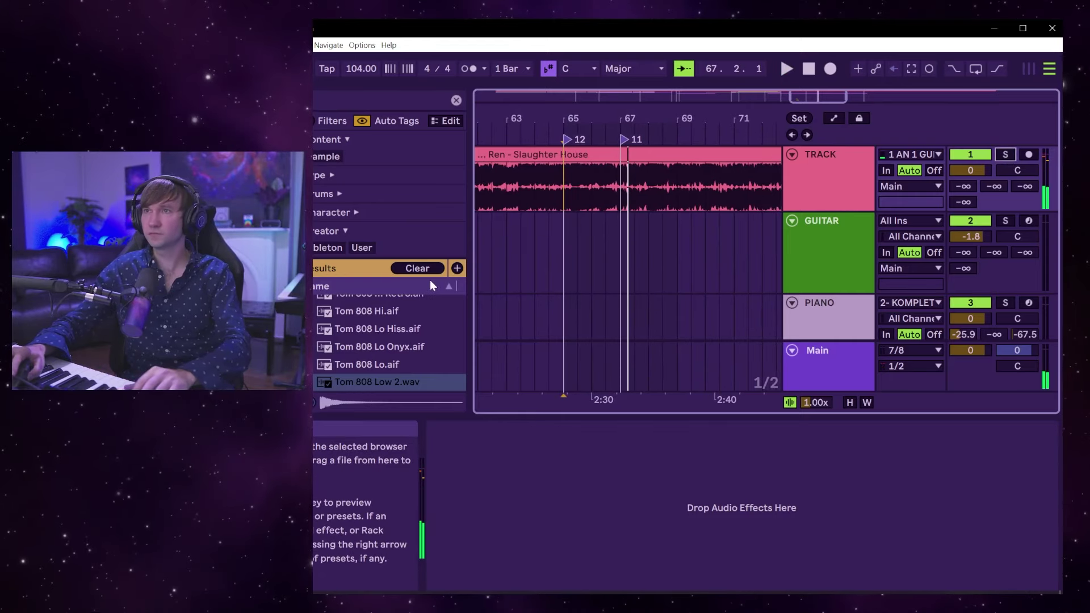
Search the browser for 808 sounds and audition toms, settling on Tom 808 Hi Onyx.
key("ctrl+f")
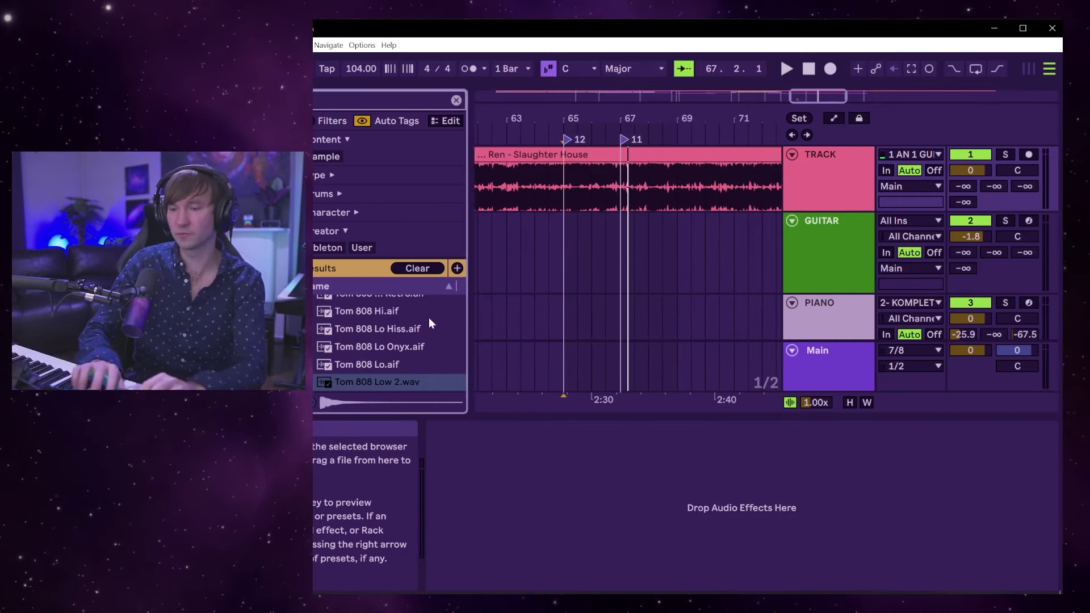
type("808 bass")
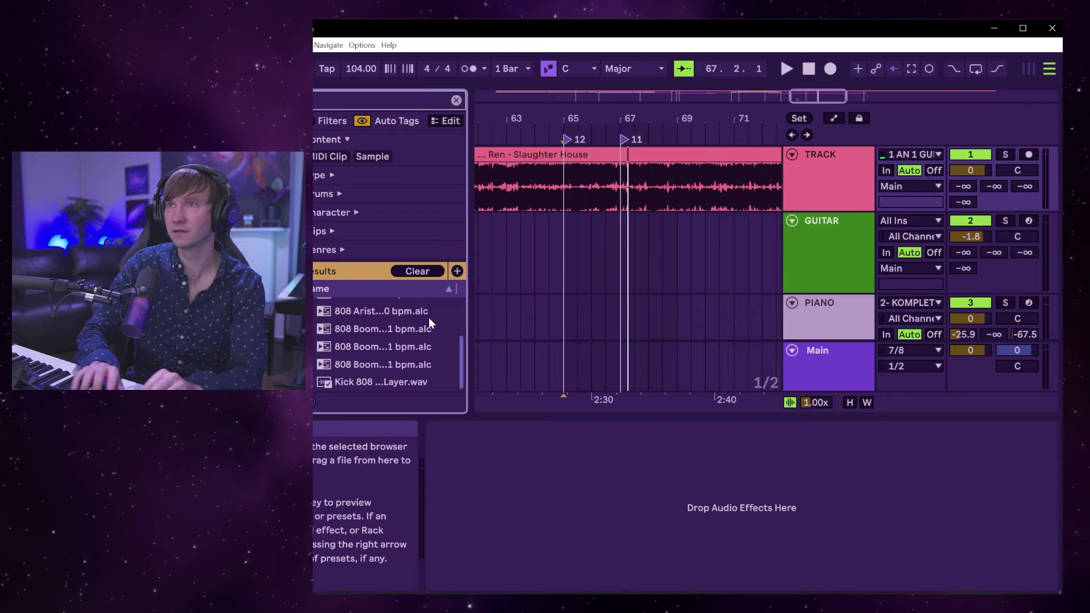
type("ass")
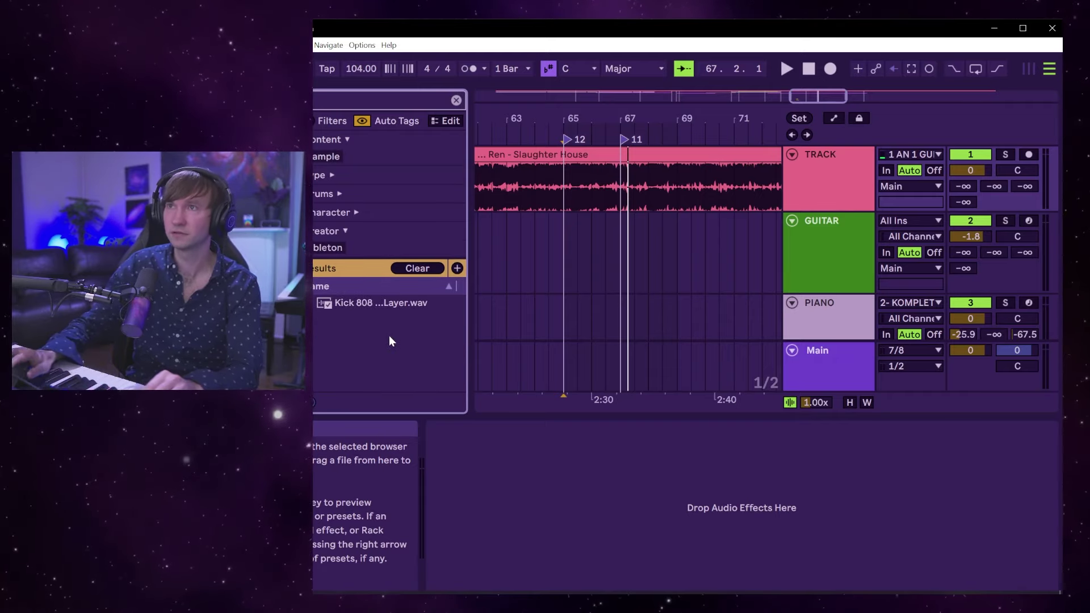
key("BackSpace")
key("BackSpace")
key("BackSpace")
key("BackSpace")
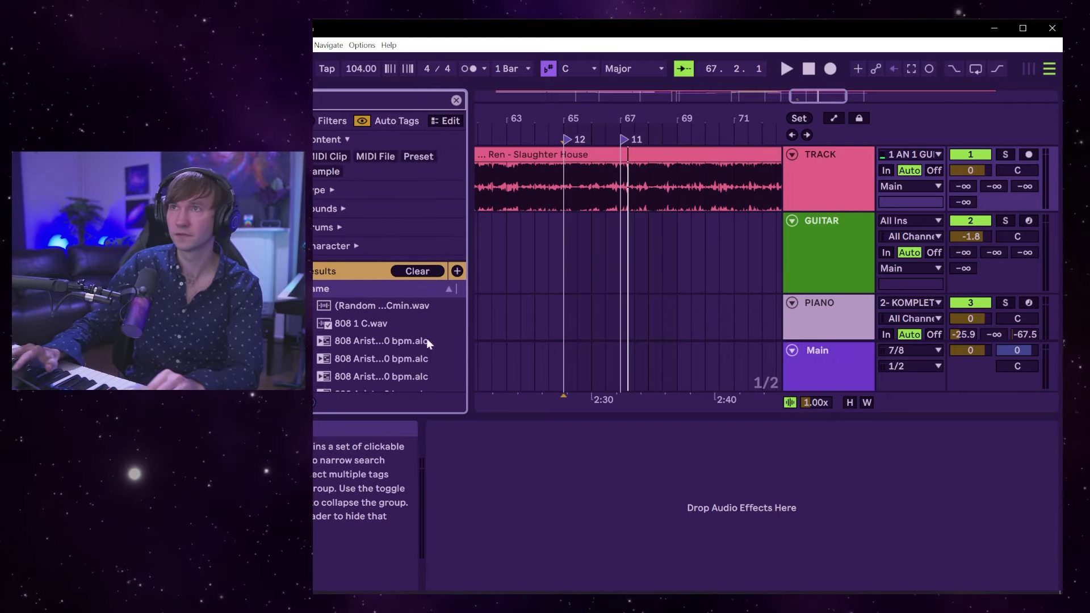
scroll(399, 344, "down", 8)
scroll(399, 338, "down", 5)
left_click(415, 352)
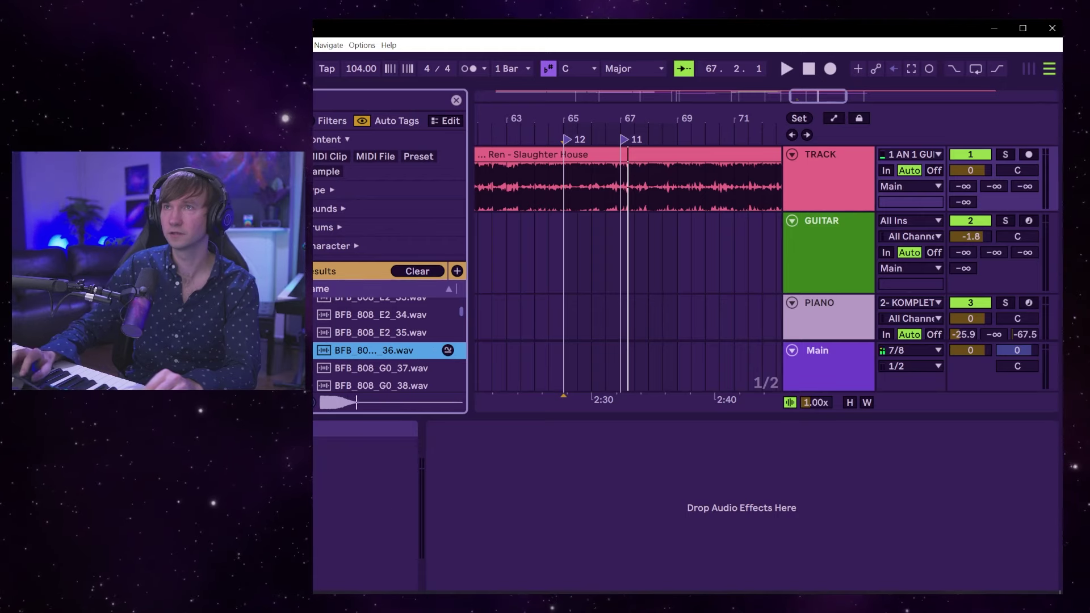
key("ctrl+f")
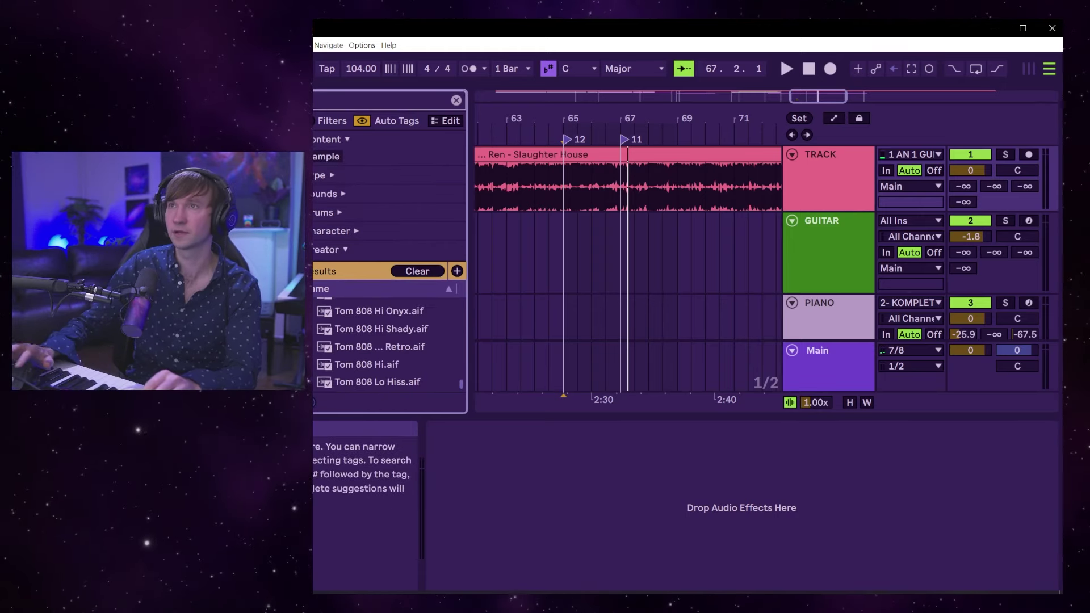
left_click(411, 351)
scroll(411, 350, "up", 1)
key("Down")
key("Up")
key("Down")
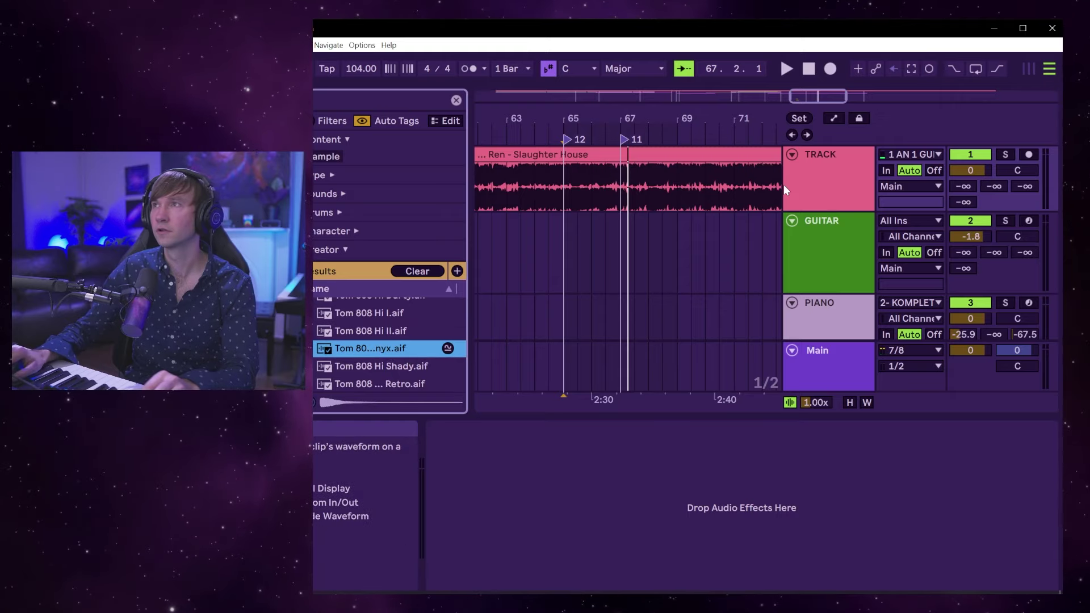
scroll(806, 204, "down", 10)
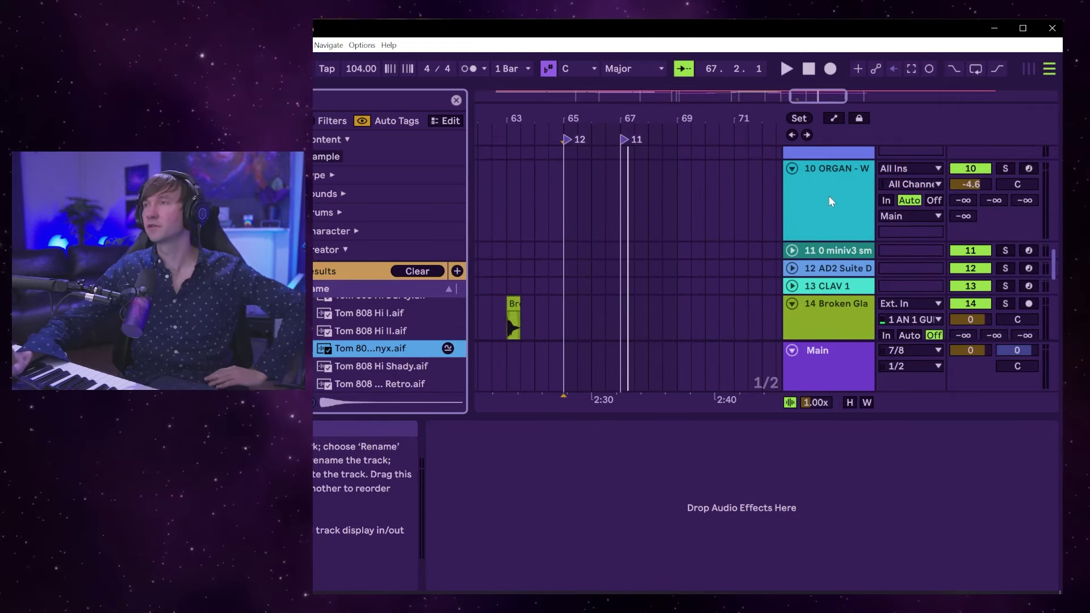
scroll(843, 217, "down", 6)
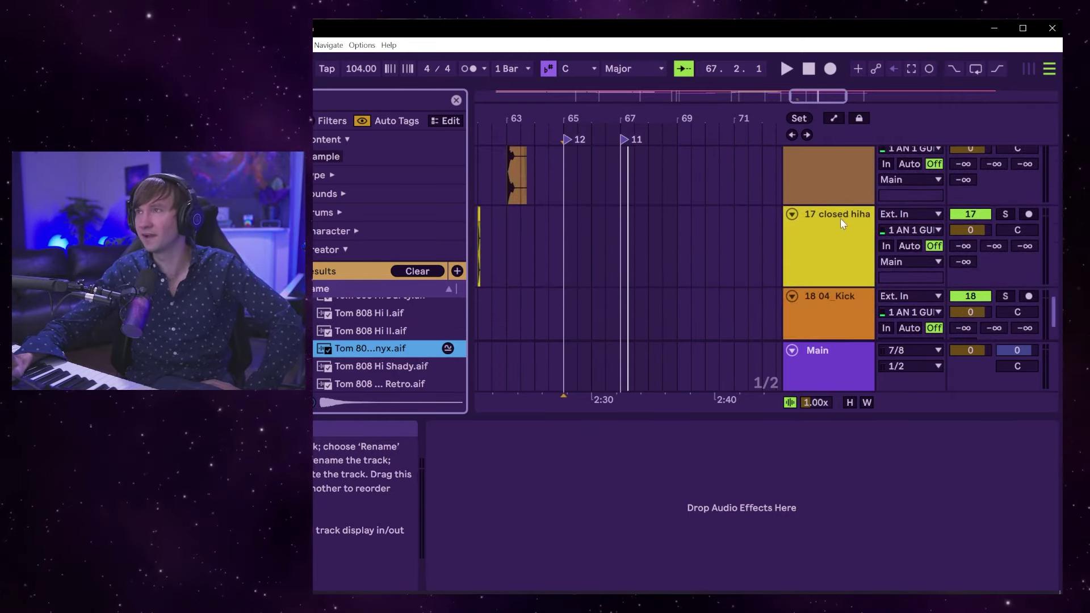
scroll(837, 226, "up", 5)
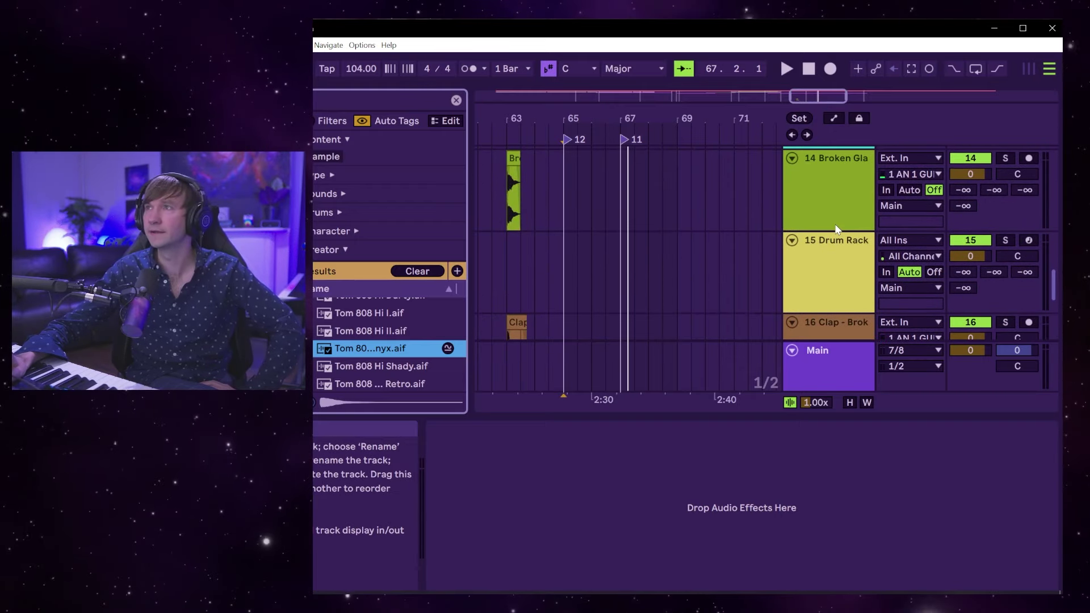
Load Tom 808 Hi Onyx onto the empty D#2 pad of the Drum Rack.
left_click(841, 273)
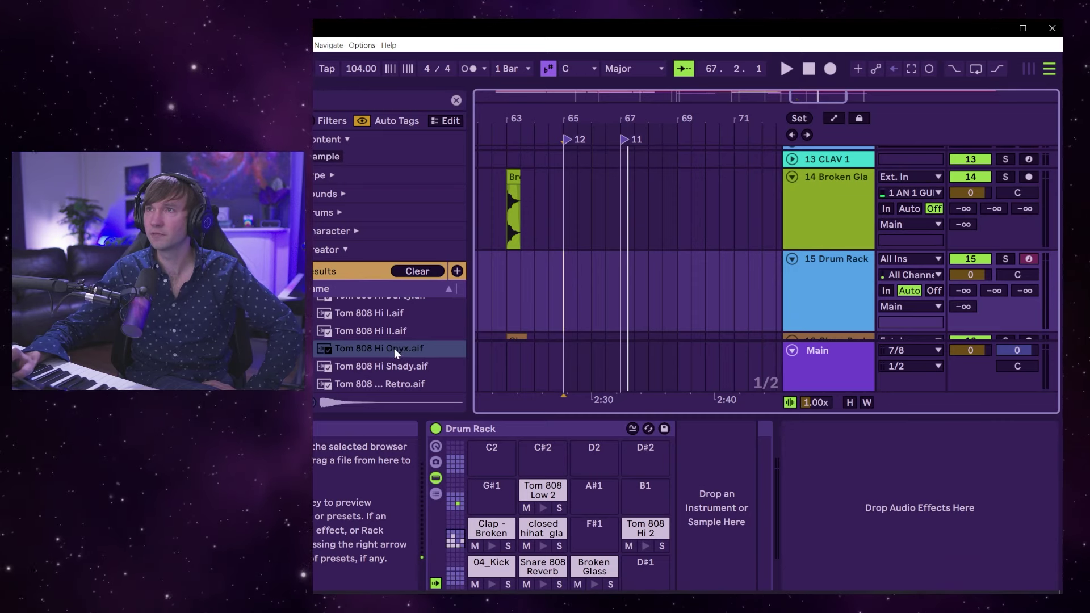
left_click_drag(380, 349, 655, 499)
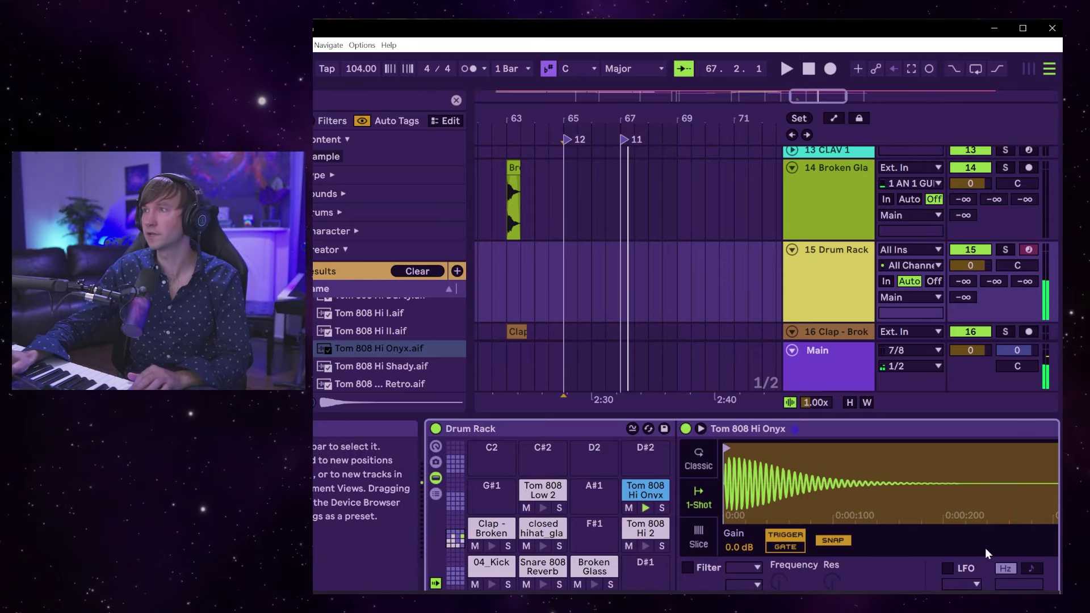
double_click(780, 30)
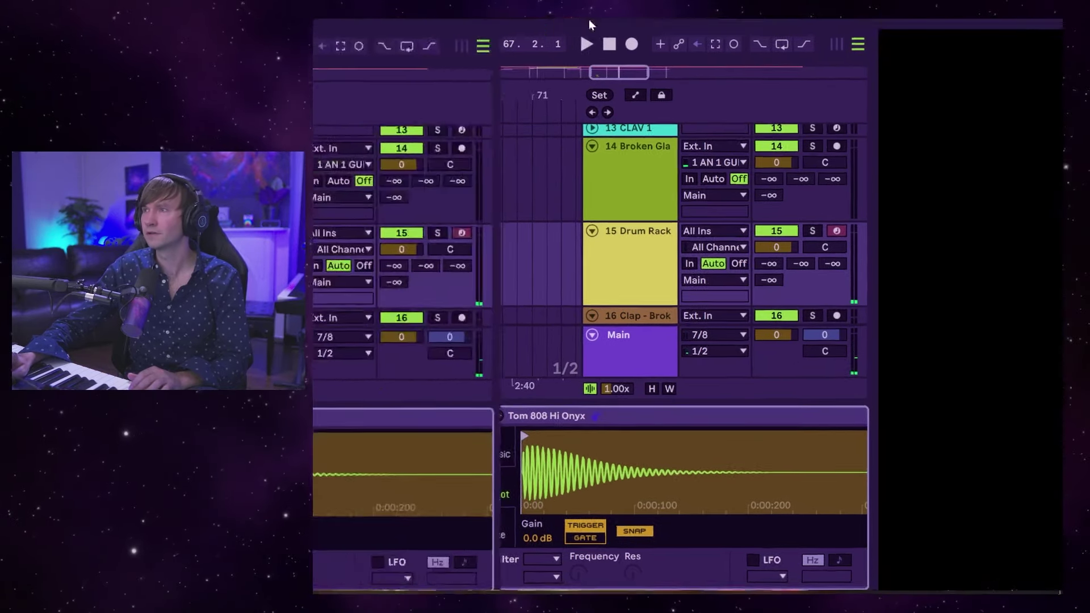
Transpose the tom pad's Simpler sample up to +5 st.
key("shift+Tab")
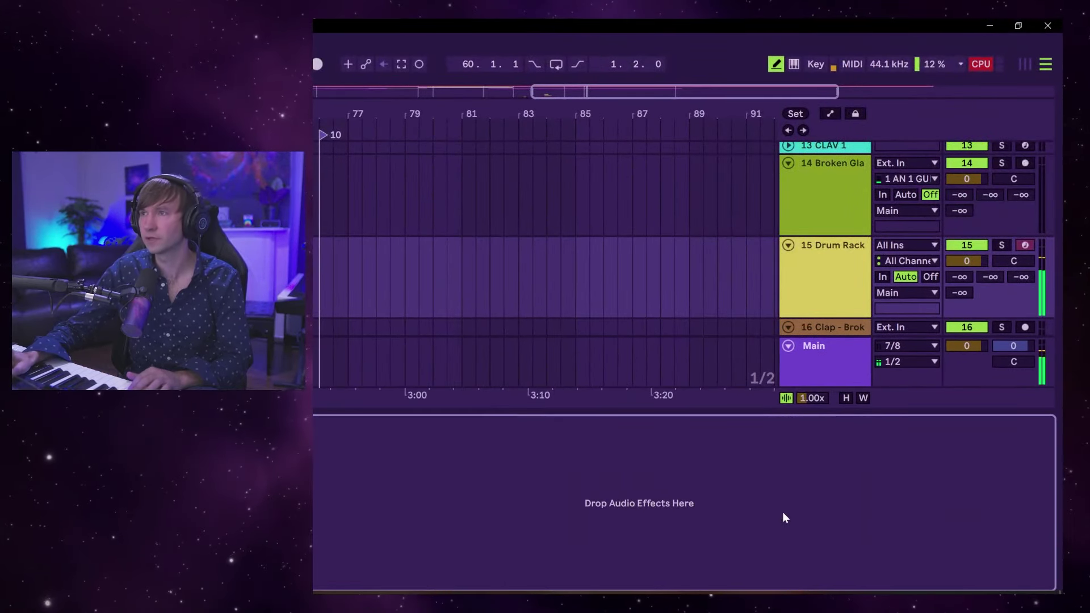
left_click(495, 183)
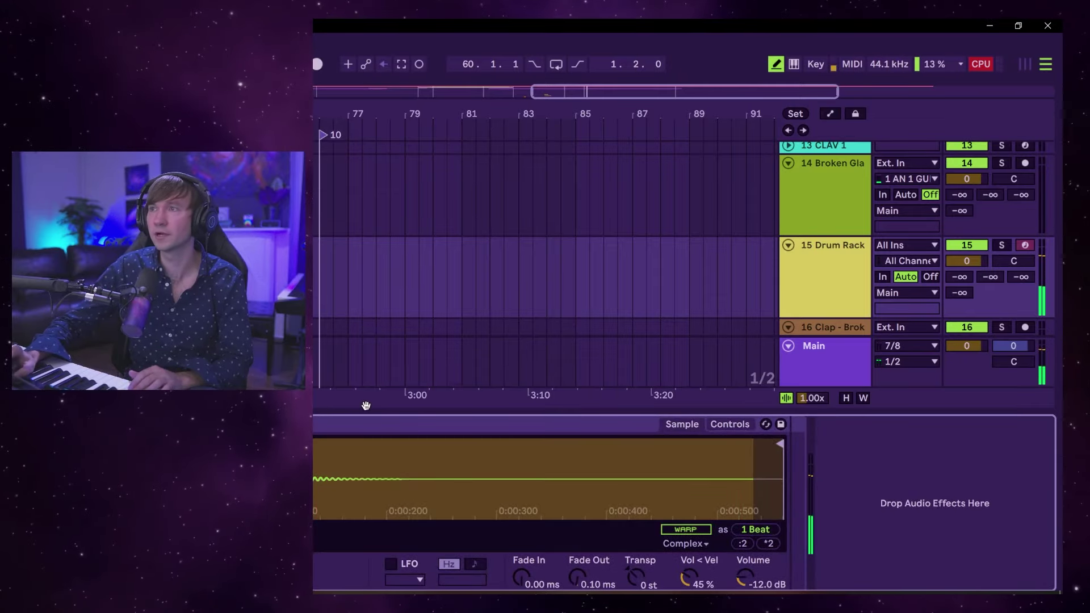
mouse_move(636, 578)
left_mouse_down()
mouse_move(636, 554)
mouse_move(636, 577)
left_mouse_up()
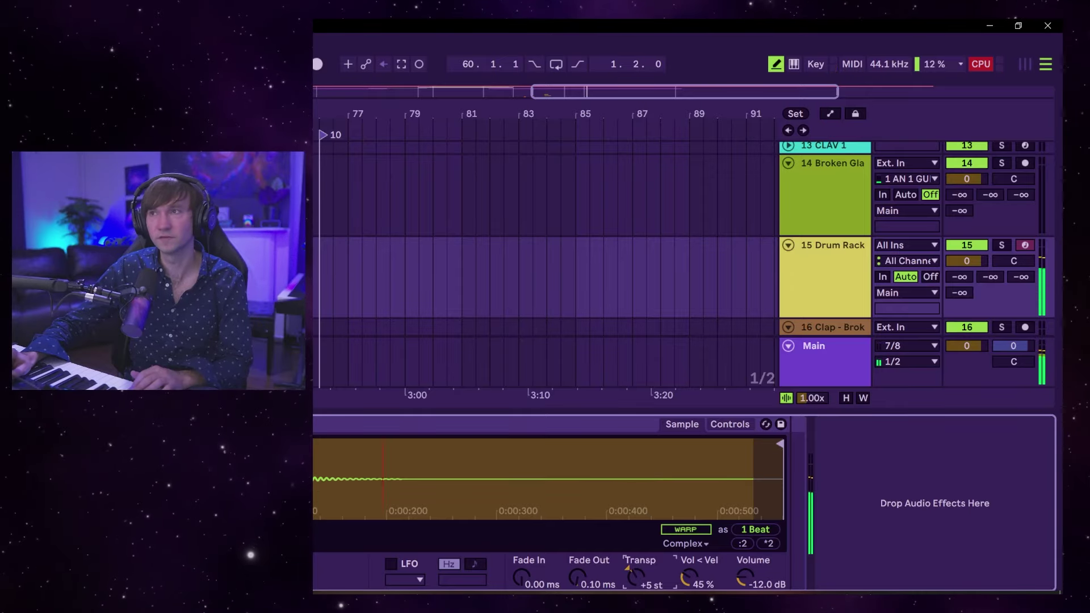
Solo TRACK, play from locator 12 to audition the tom, then unsolo it.
scroll(545, 238, "up", 15)
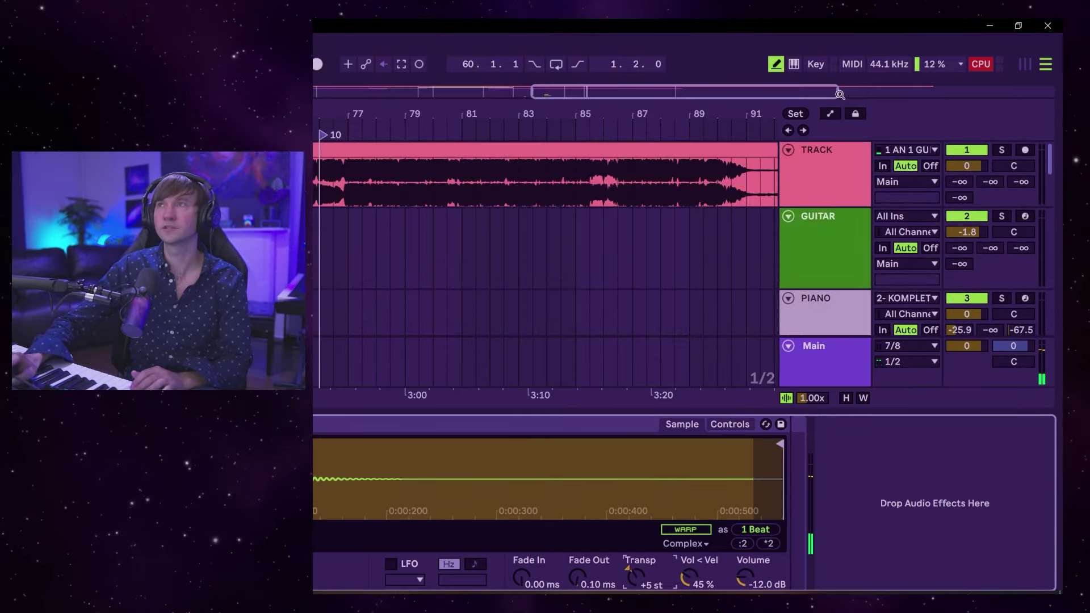
left_click(999, 149)
left_click(11, 134)
key("space")
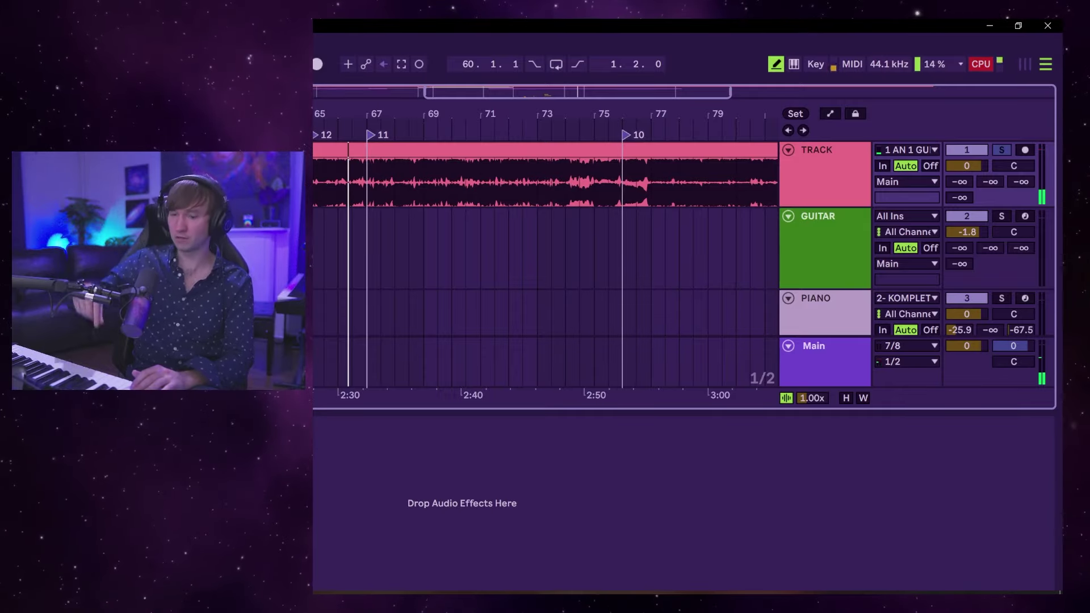
left_click(1001, 150)
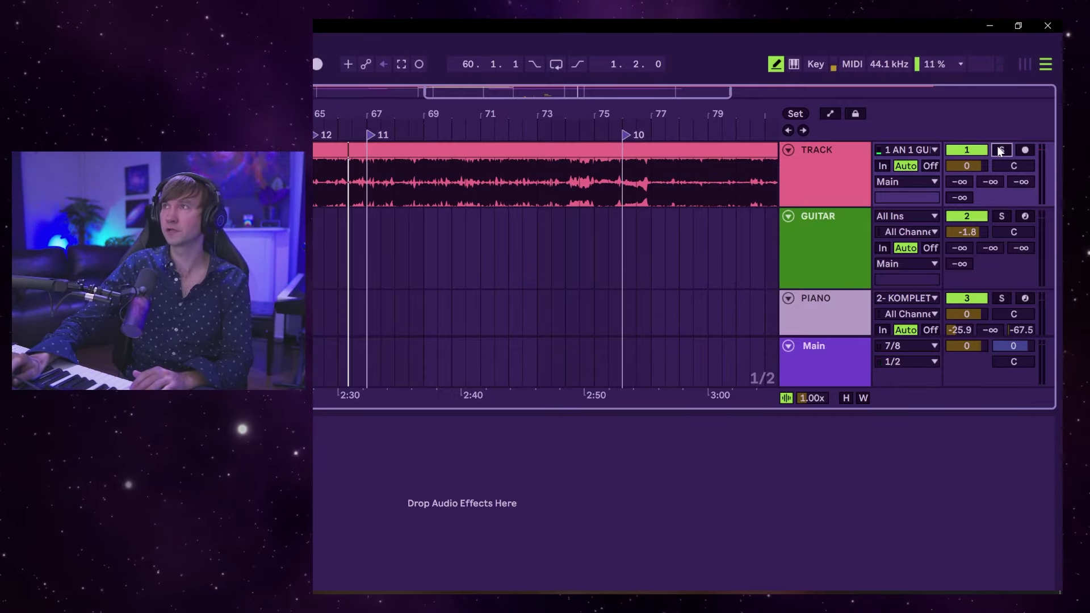
Arm the 15 Drum Rack track for recording.
scroll(911, 243, "down", 5)
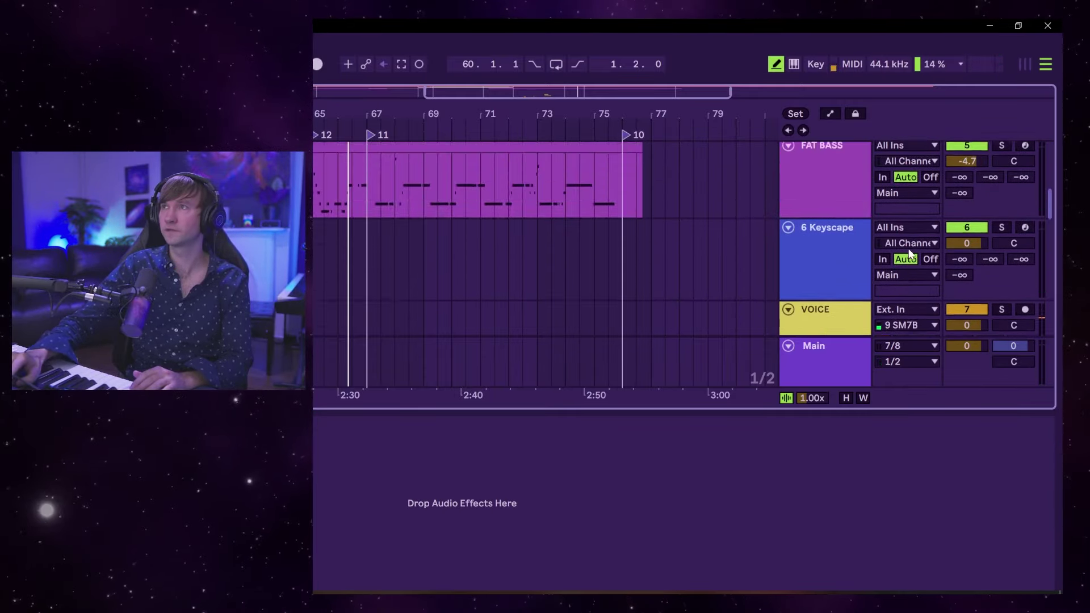
scroll(909, 251, "down", 2)
left_click(1015, 29)
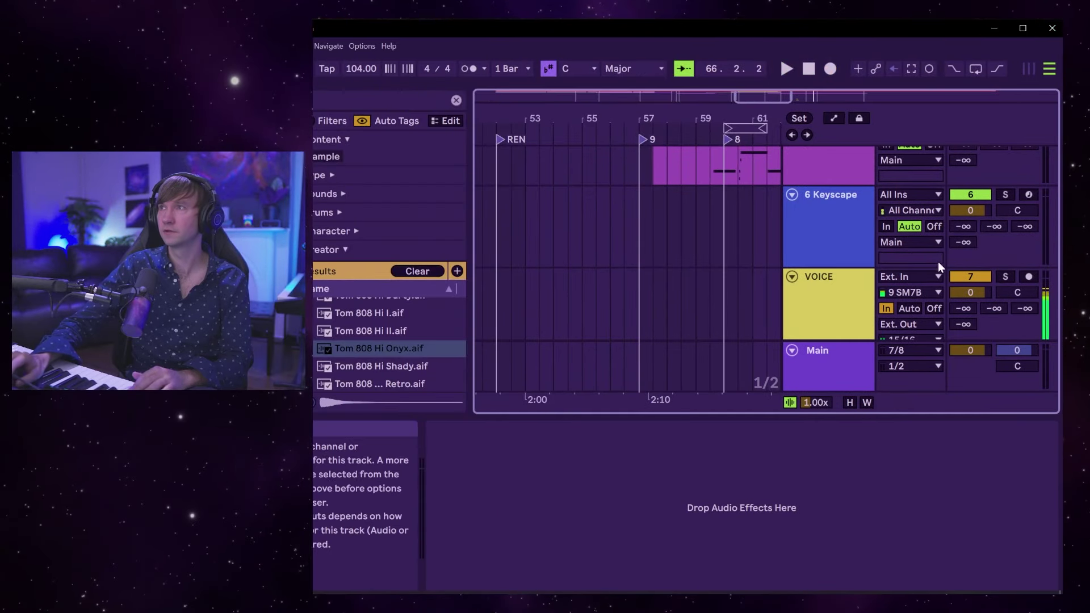
scroll(937, 262, "down", 8)
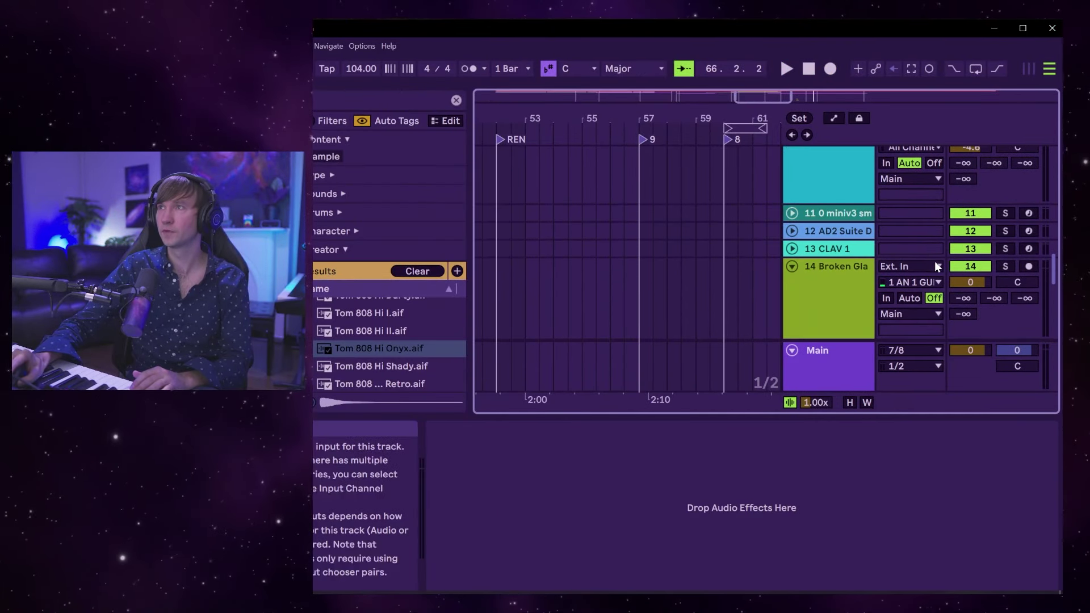
scroll(936, 262, "down", 3)
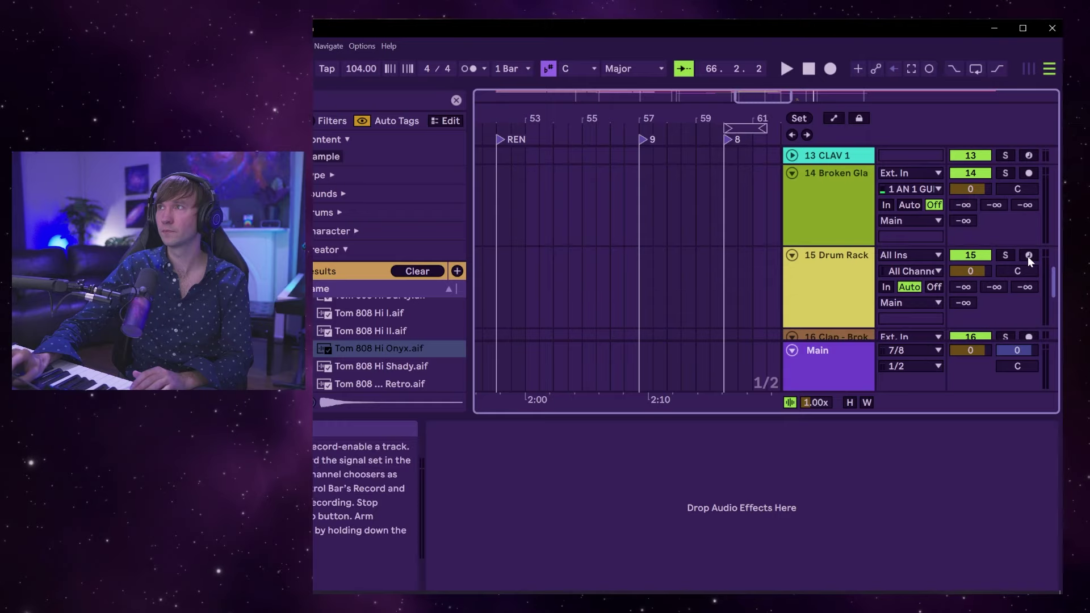
left_click(1028, 256)
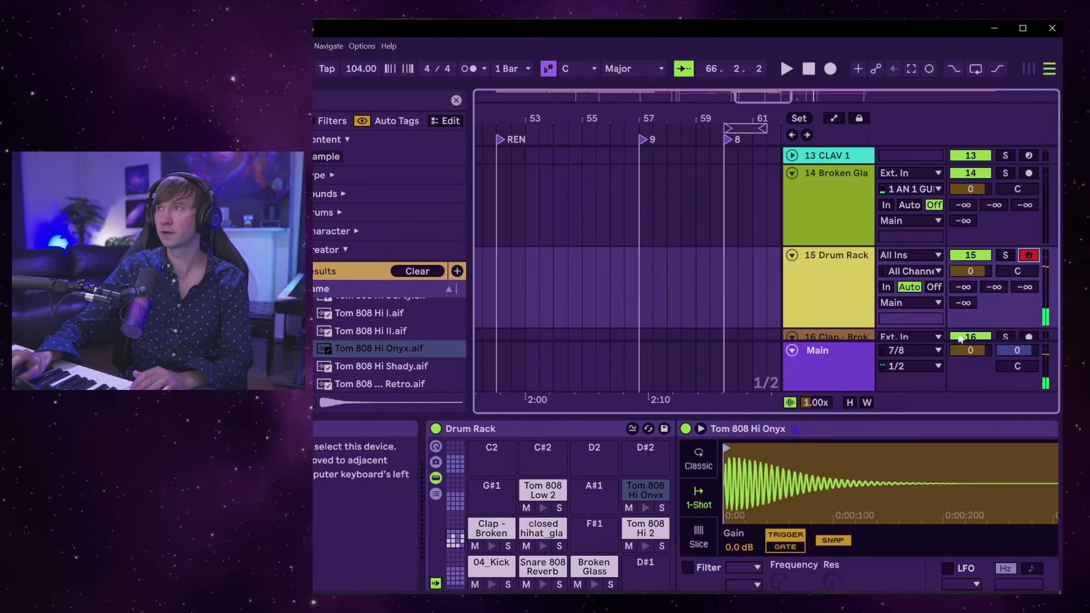
Maximize the Live window and transpose the tom sample to +20 st.
left_click_drag(956, 33, 841, 33)
left_click_drag(948, 256, 1038, 264)
left_click_drag(890, 29, 684, 20)
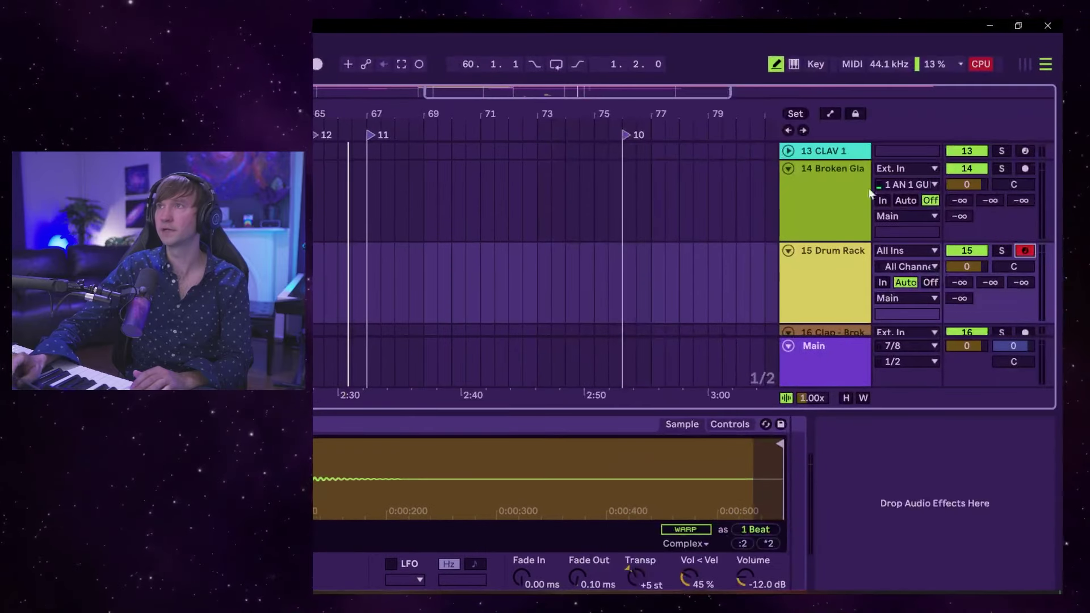
key("shift+Tab")
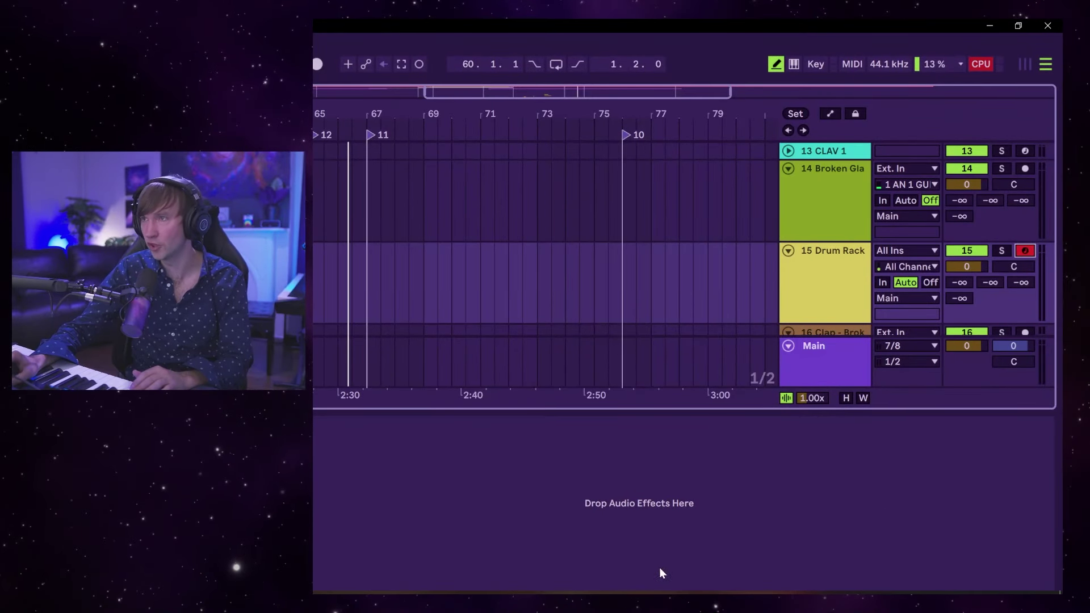
left_click(761, 294)
mouse_move(636, 577)
left_mouse_down()
mouse_move(636, 551)
mouse_move(635, 565)
left_mouse_up()
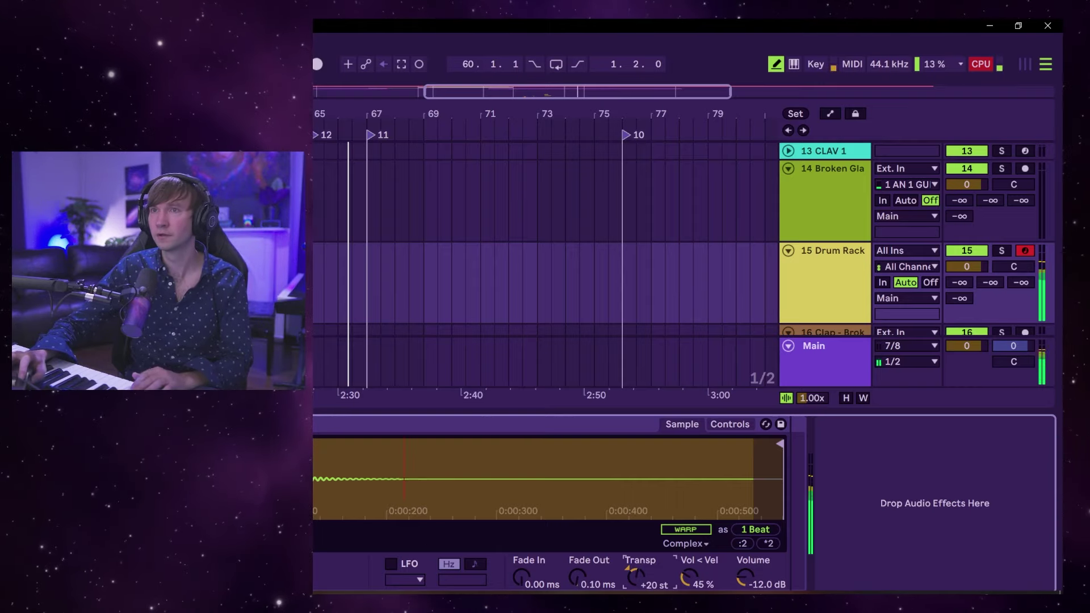